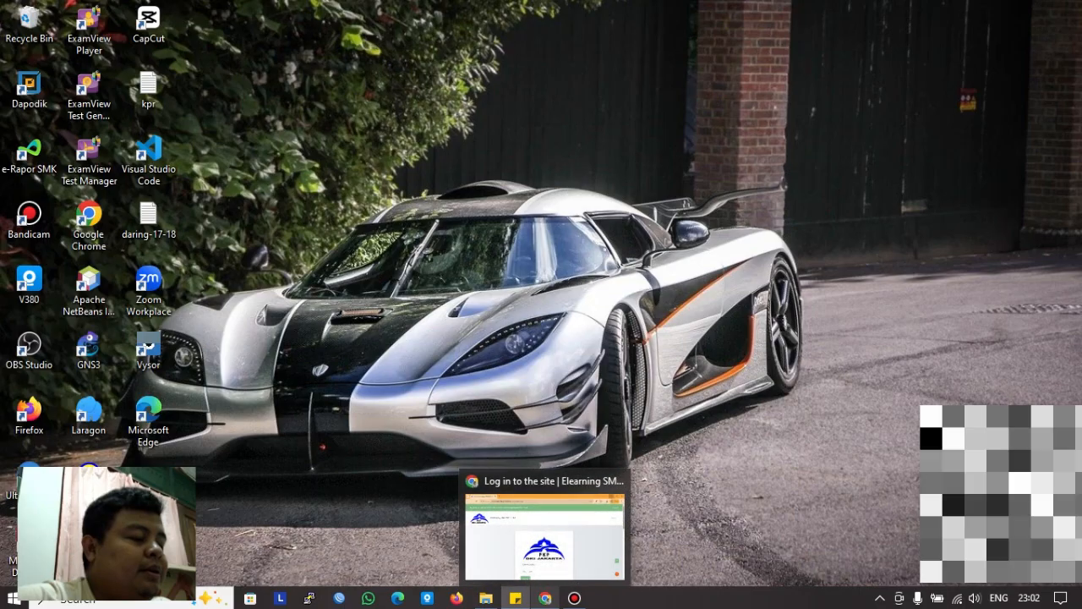
Step: Bring back the e-learning login page and sign in with the teacher's username and password
click(543, 528)
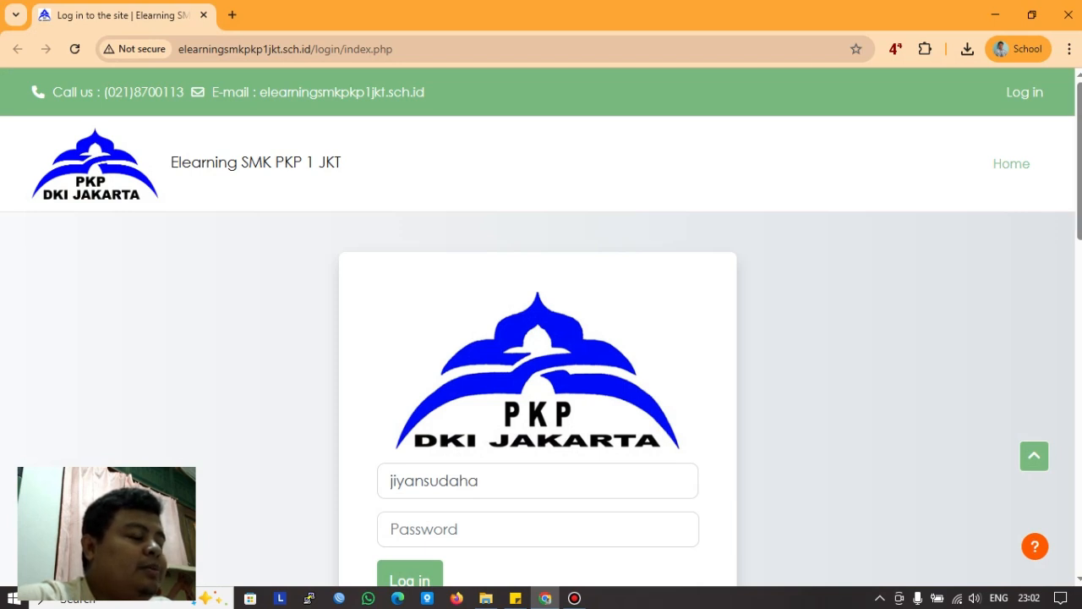
scroll(537, 351, down, 2)
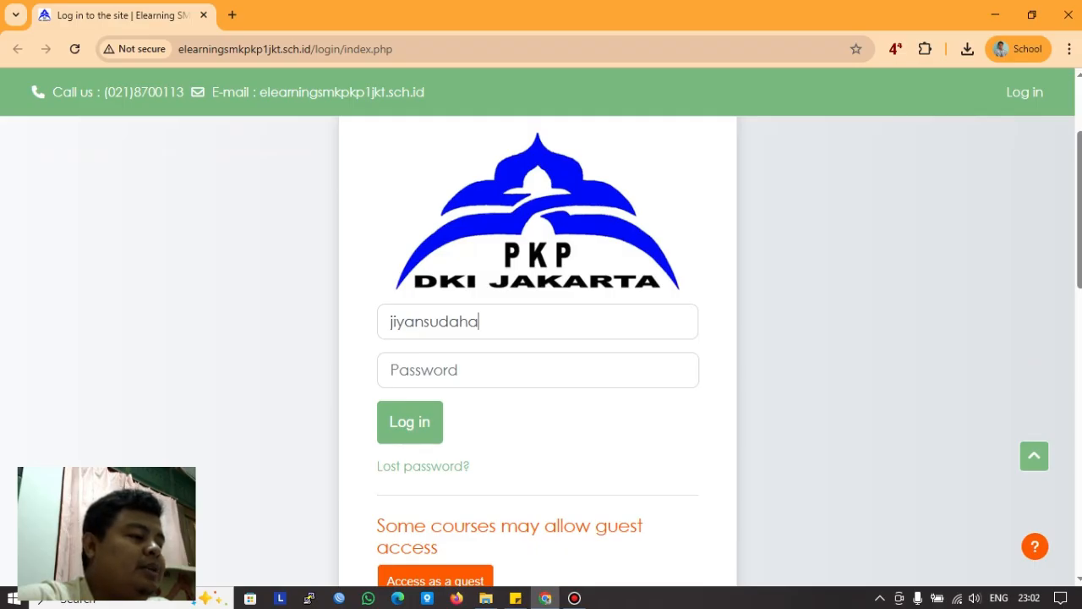
key(BackSpace)
key(BackSpace)
key(BackSpace)
key(BackSpace)
key(BackSpace)
key(BackSpace)
key(BackSpace)
key(BackSpace)
key(BackSpace)
key(BackSpace)
key(BackSpace)
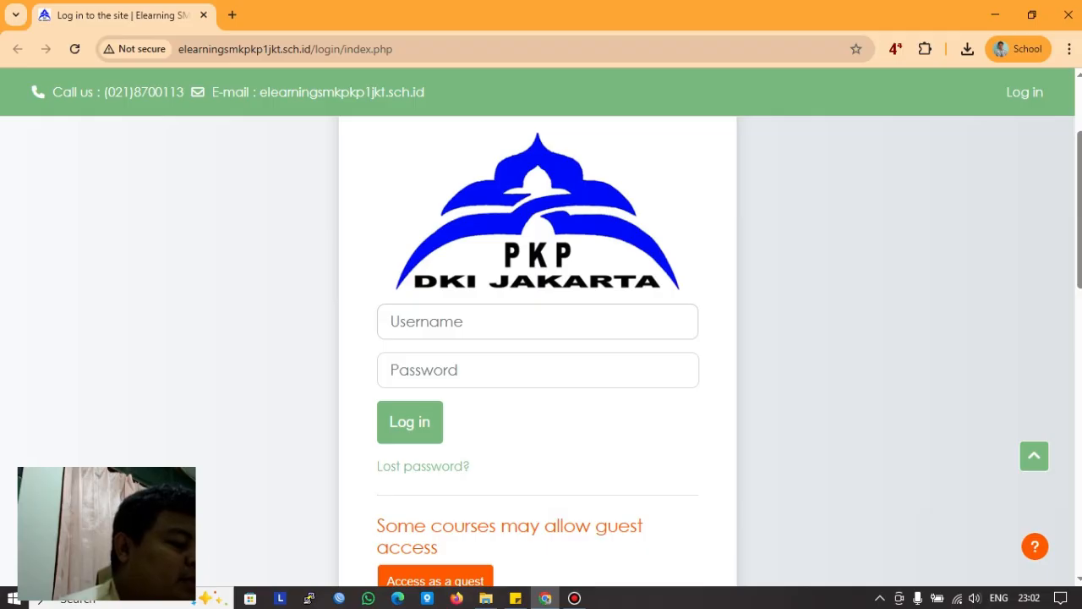
text(jiyan)
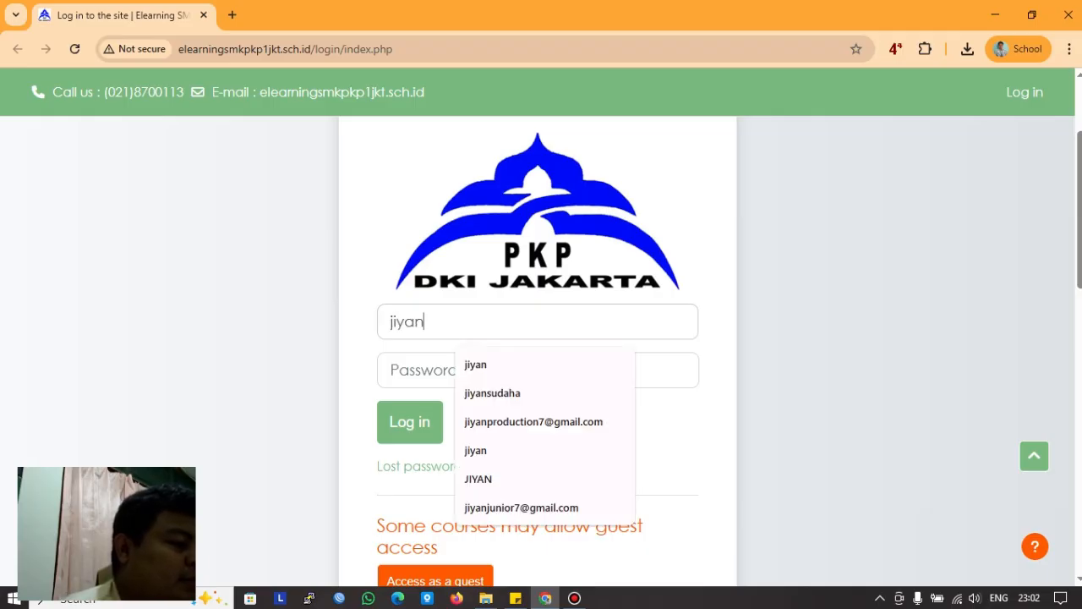
text(su)
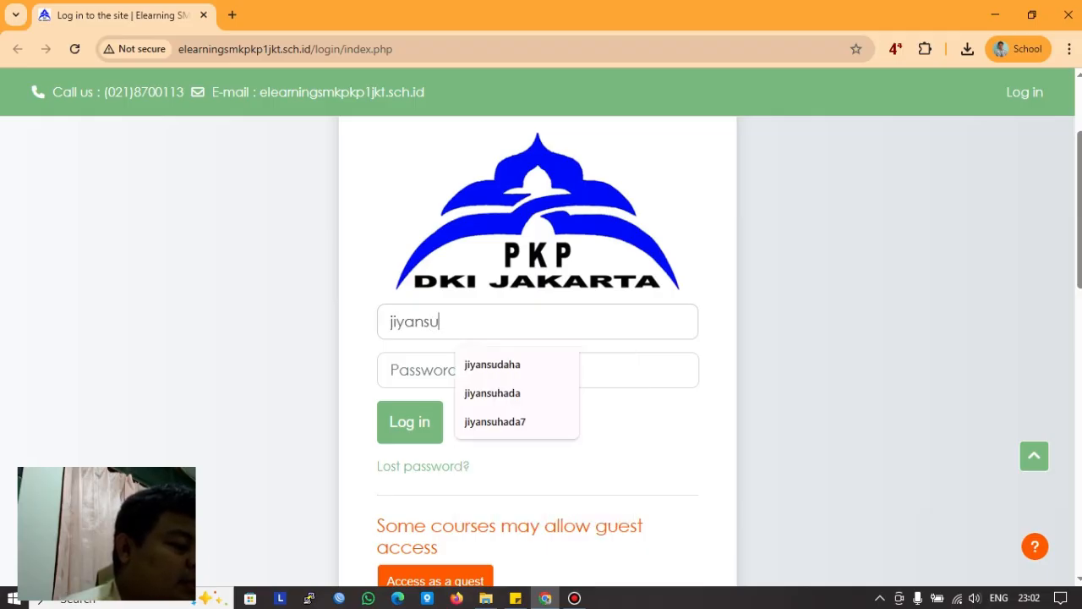
text(daha)
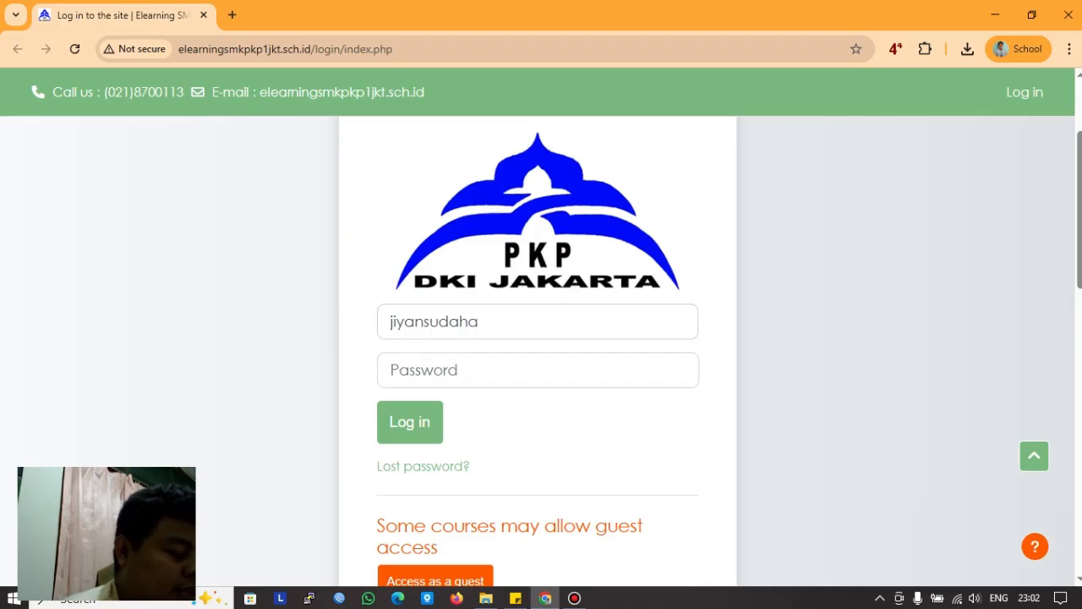
key(Tab)
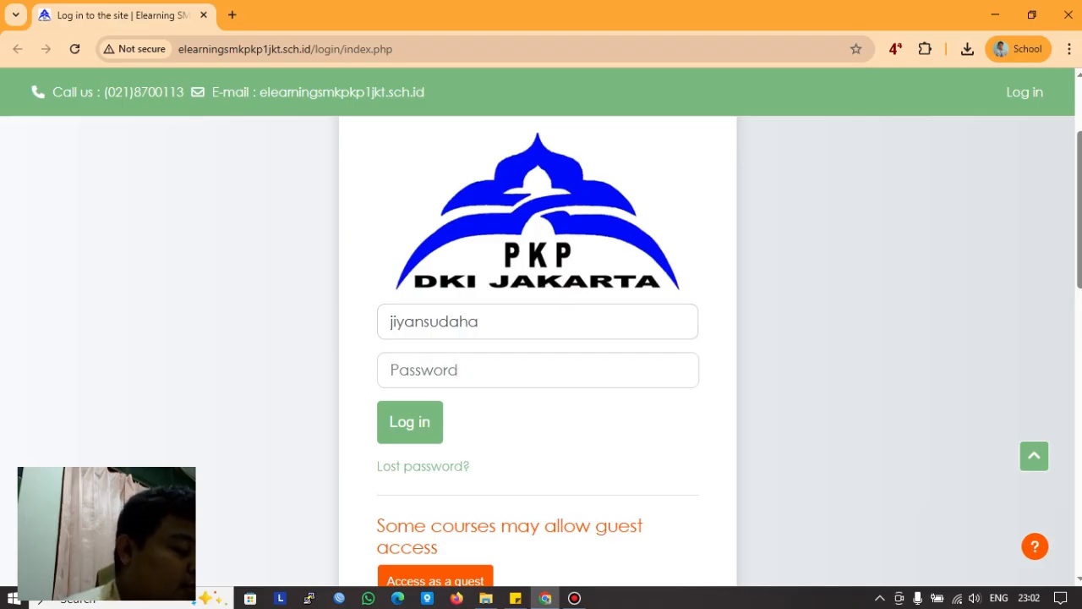
text(••••••••••)
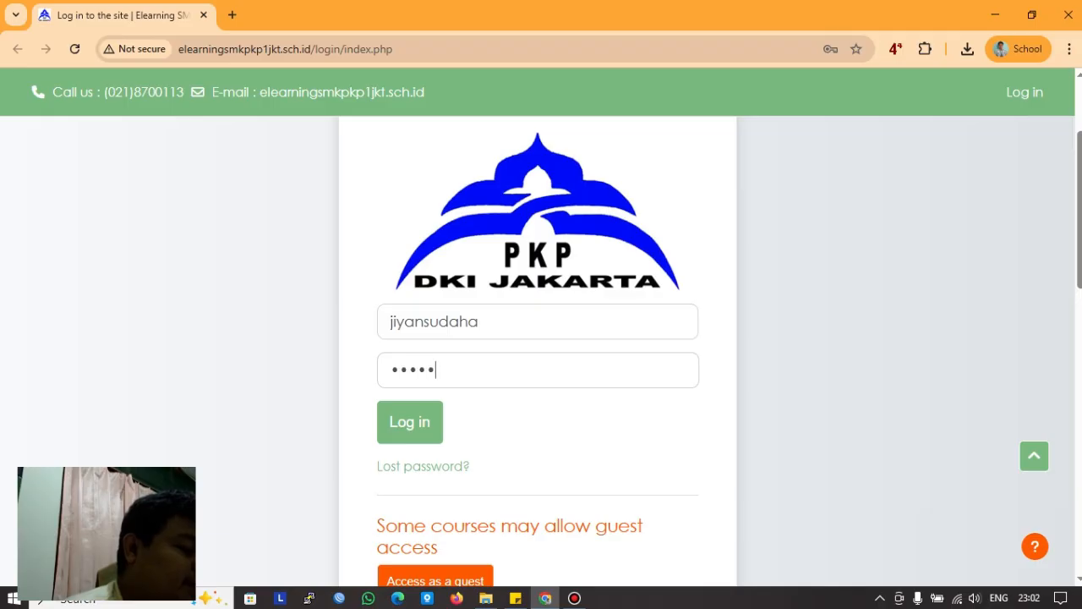
key(Return)
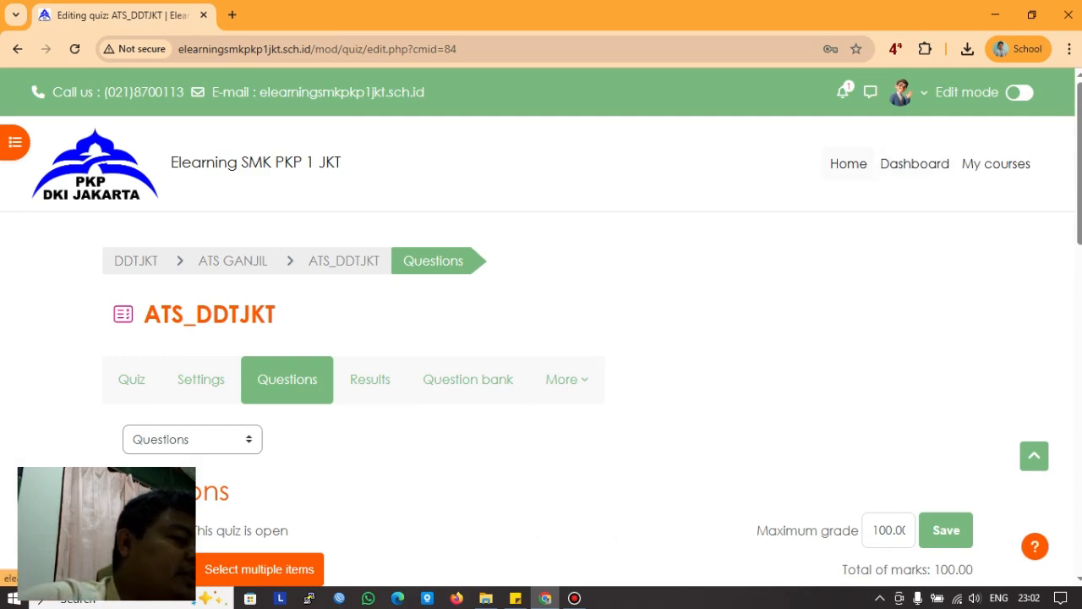
Step: Go via Home to My courses, showing the DDTJKT, PKL (Matpil TKJ) and TKJ cards
click(848, 163)
scroll(541, 351, down, 4)
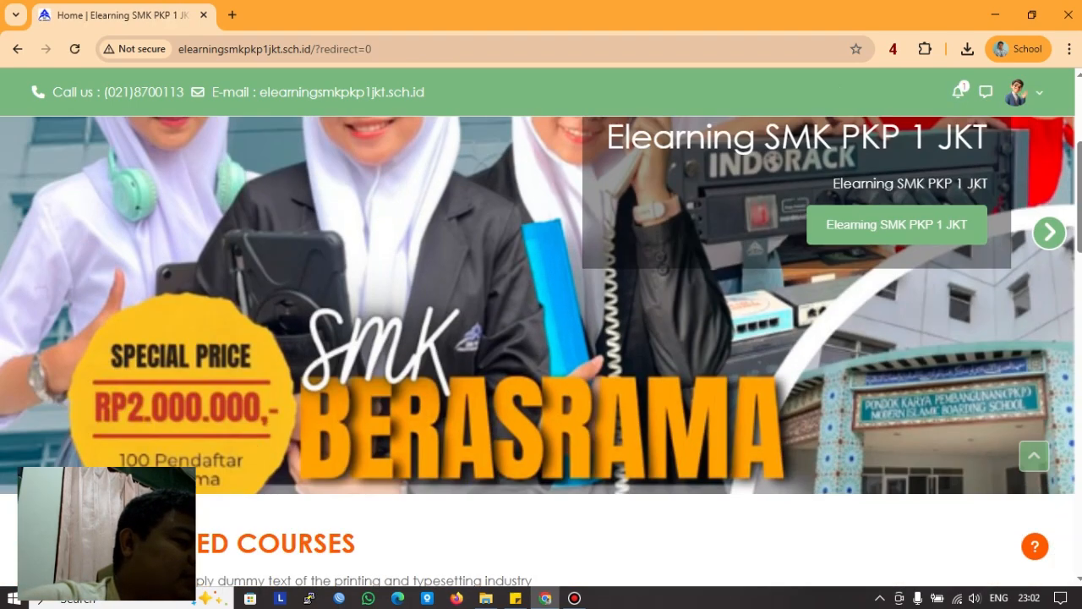
scroll(541, 351, up, 4)
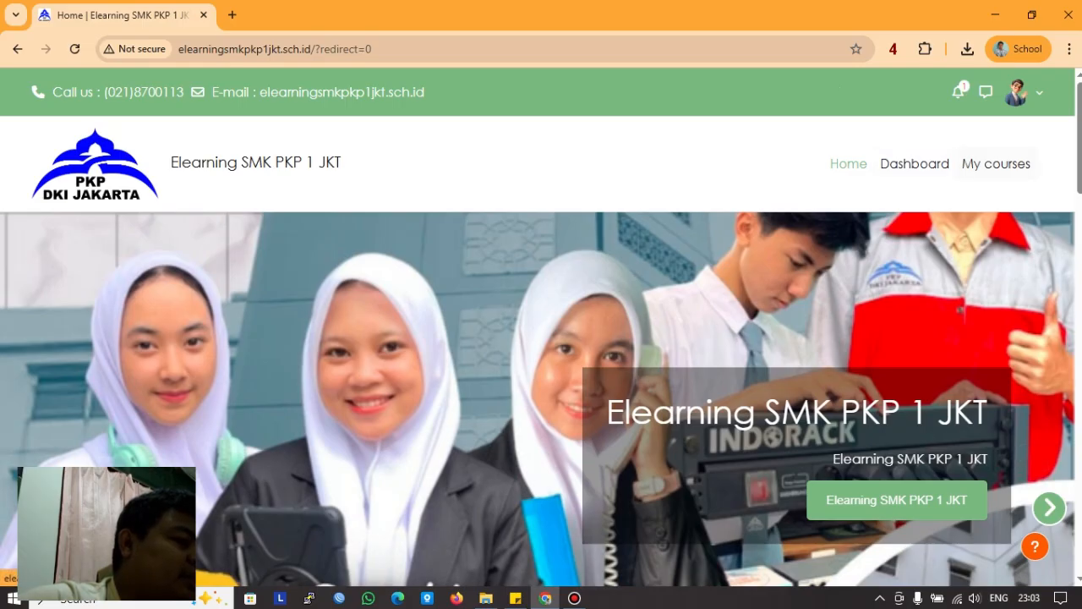
click(996, 163)
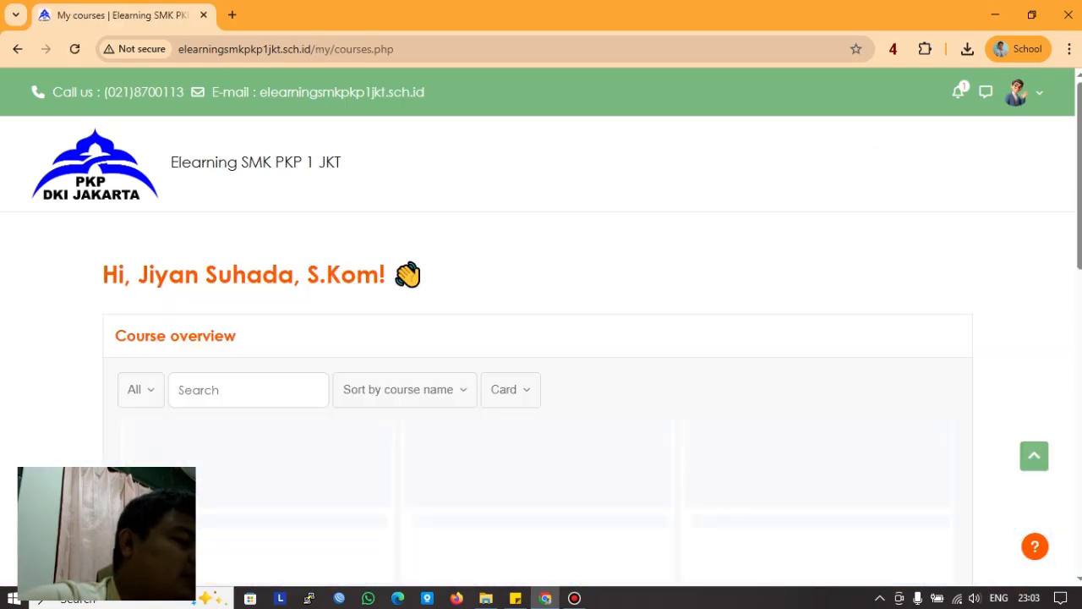
scroll(541, 339, down, 3)
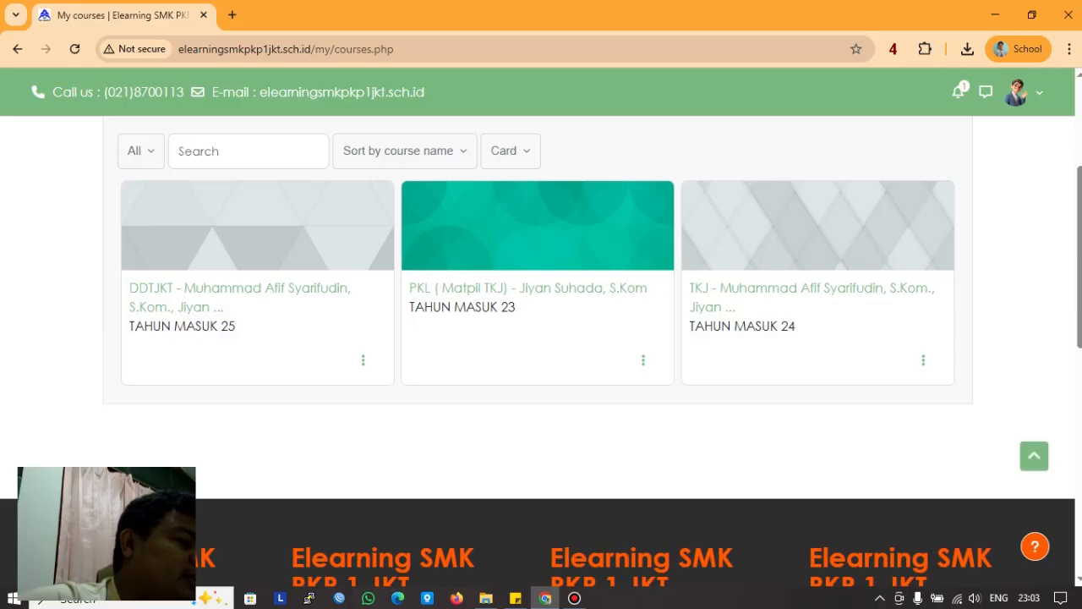
scroll(541, 338, up, 2)
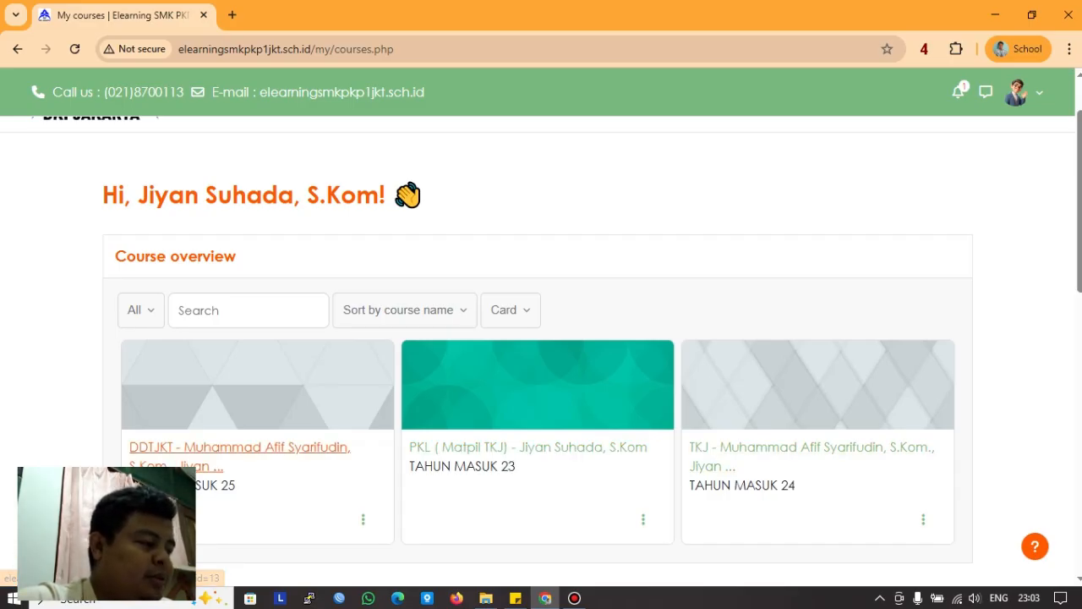
Step: Open the DDTJKT course and look over its first section
click(240, 447)
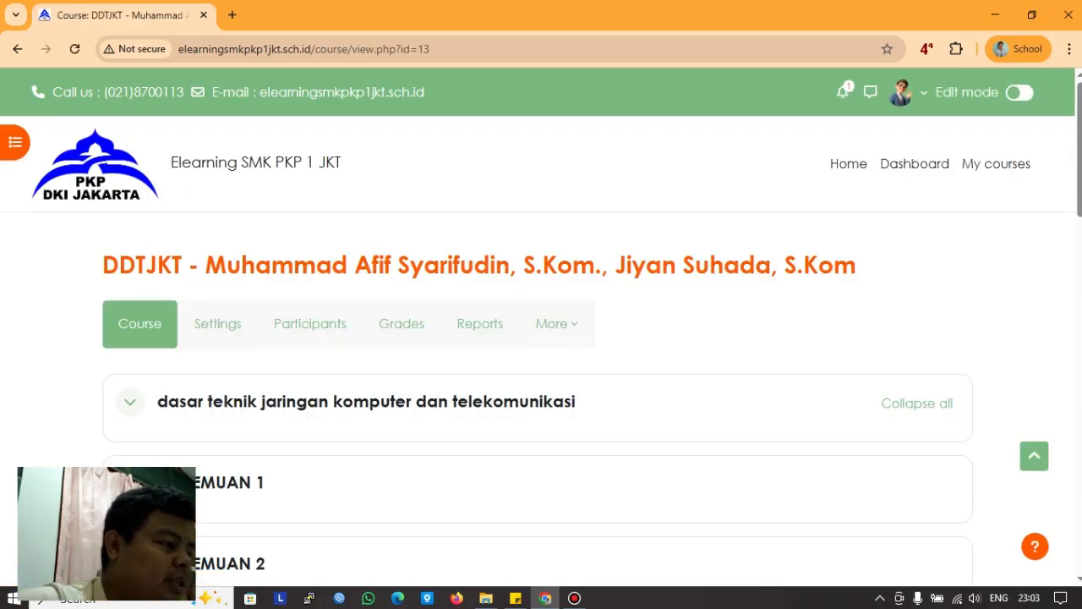
scroll(541, 347, down, 4)
scroll(541, 346, up, 2)
scroll(541, 346, up, 2)
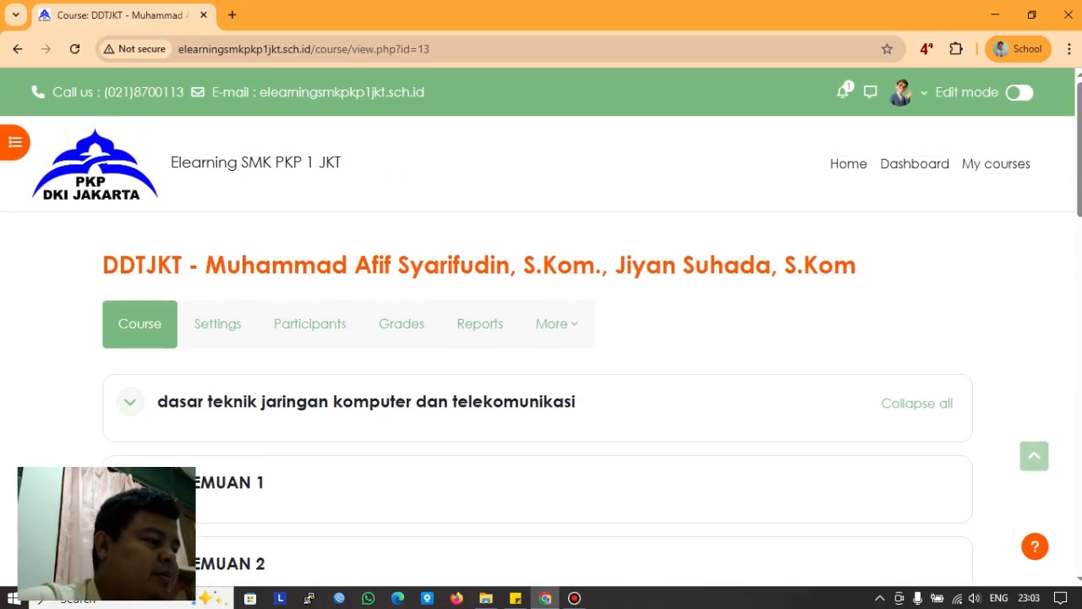
scroll(541, 346, down, 2)
scroll(541, 346, up, 1)
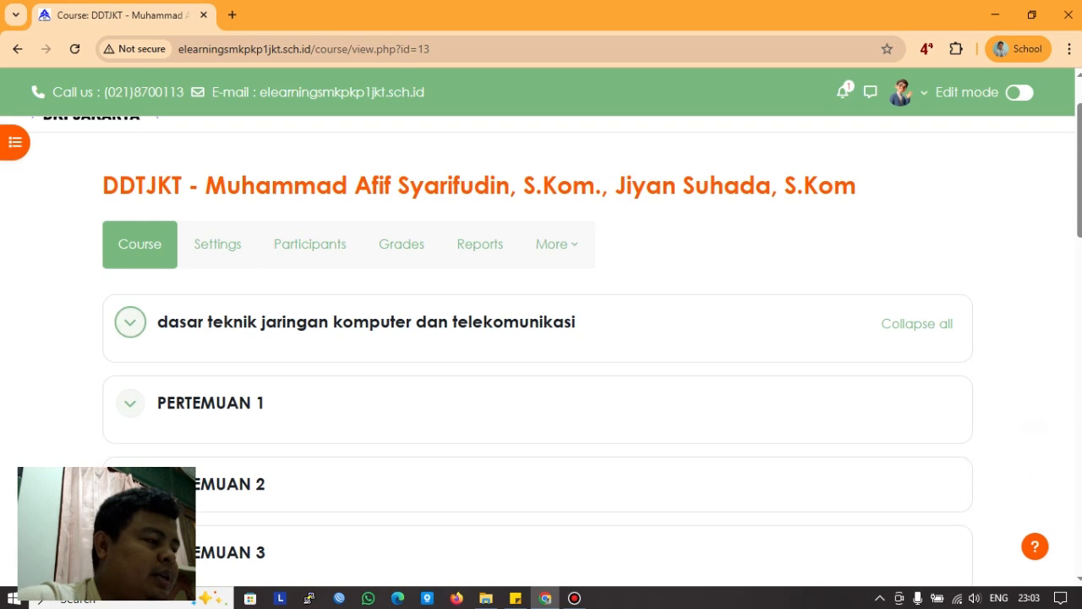
click(131, 321)
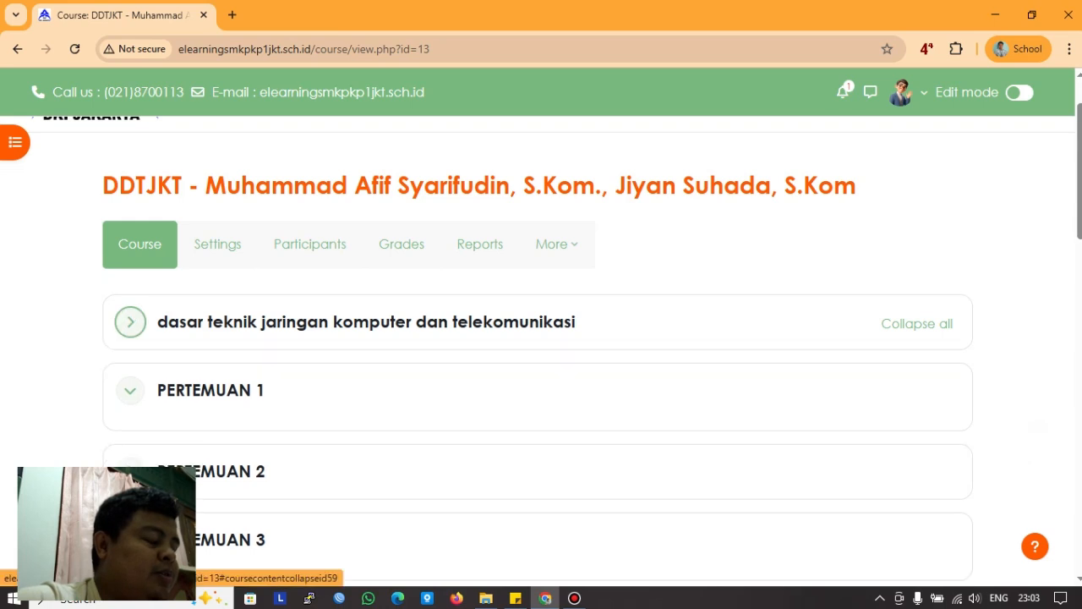
click(131, 321)
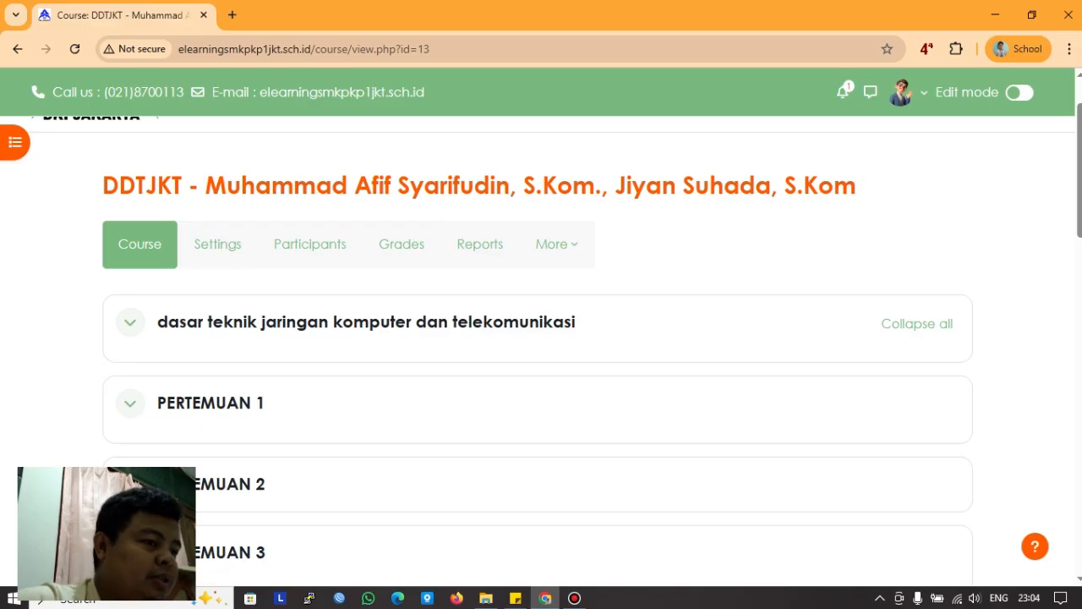
Step: Turn on Edit mode and review the PERTEMUAN 1–4 and TEST Pemahaman sections
click(1018, 92)
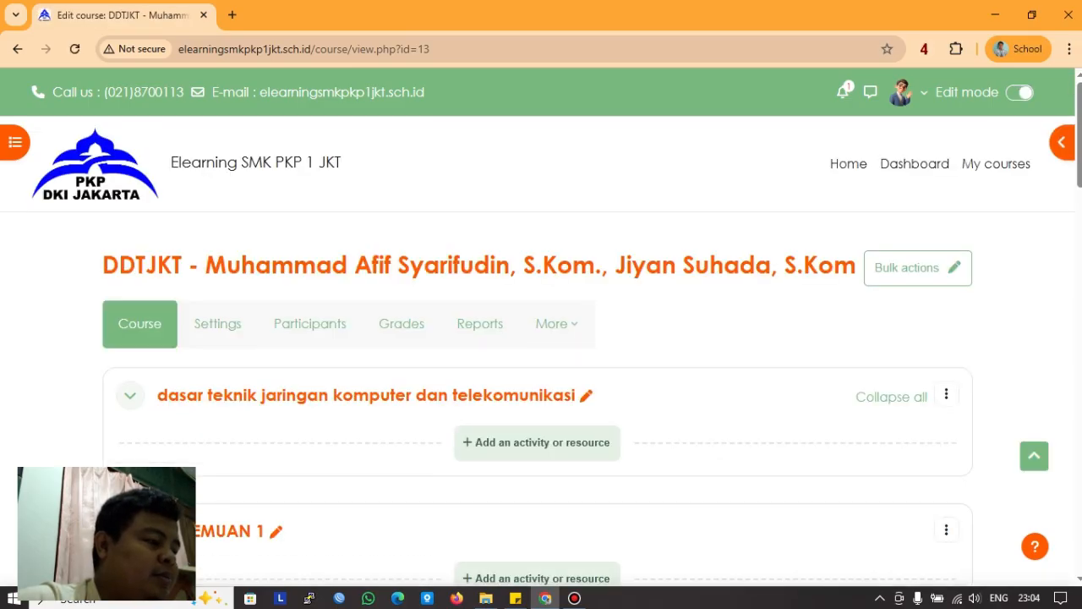
scroll(542, 338, down, 3)
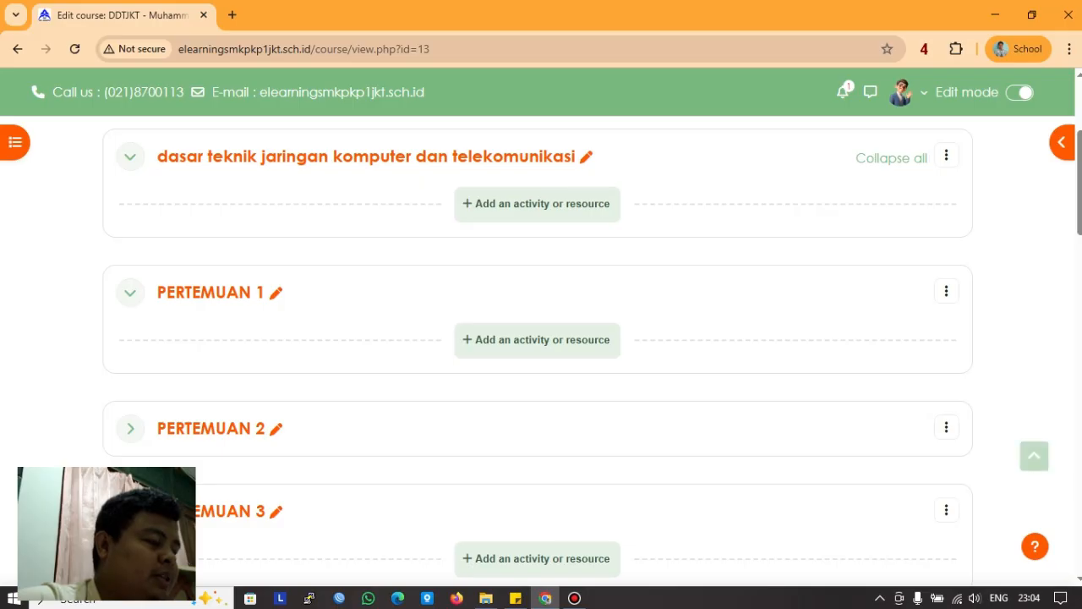
scroll(541, 338, down, 6)
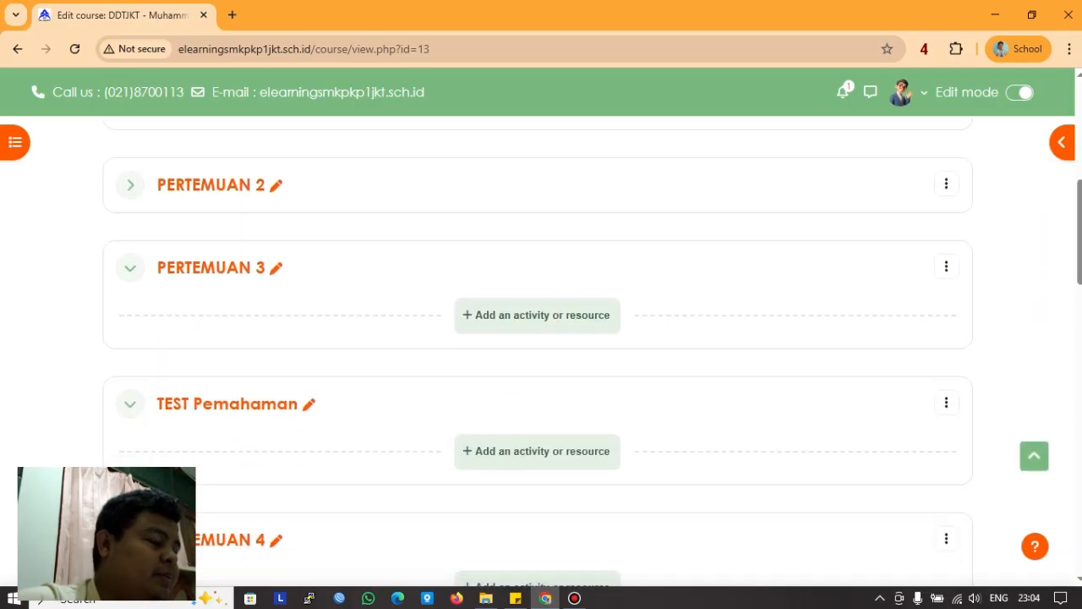
scroll(541, 339, up, 6)
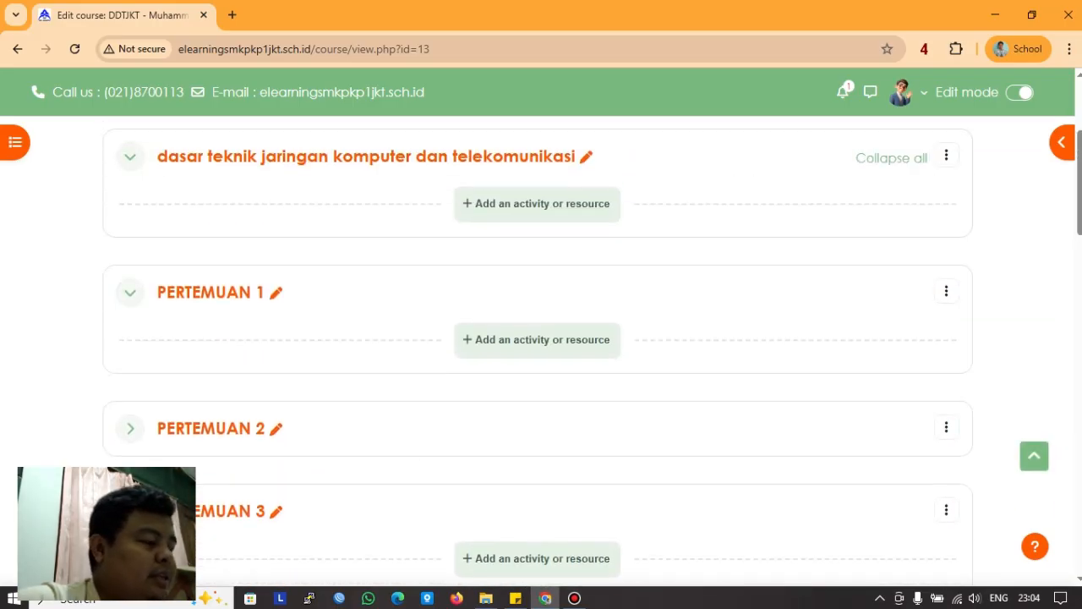
scroll(541, 338, up, 2)
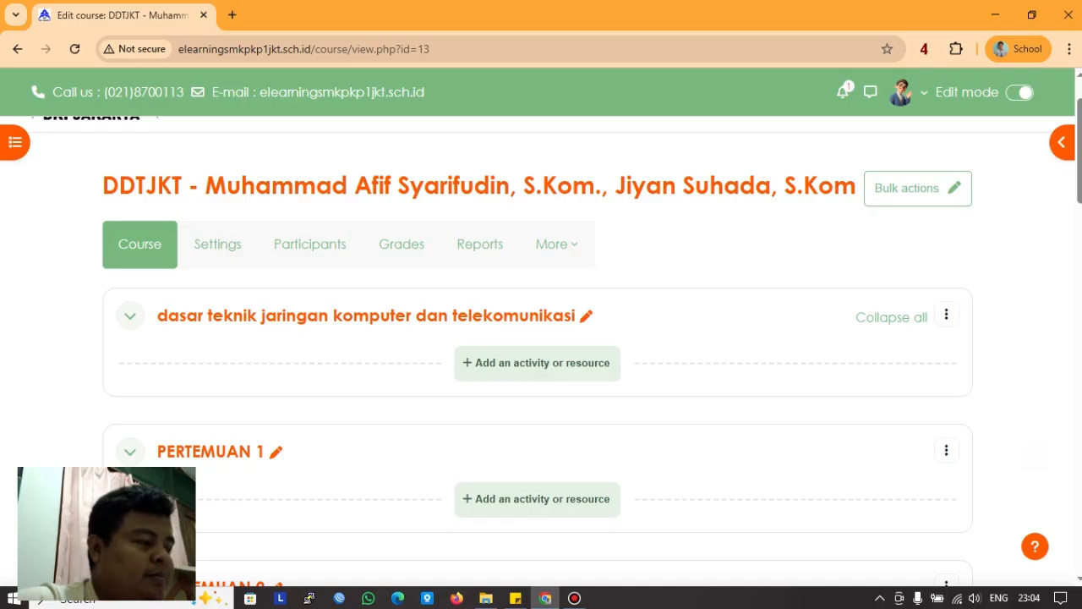
scroll(538, 411, down, 1)
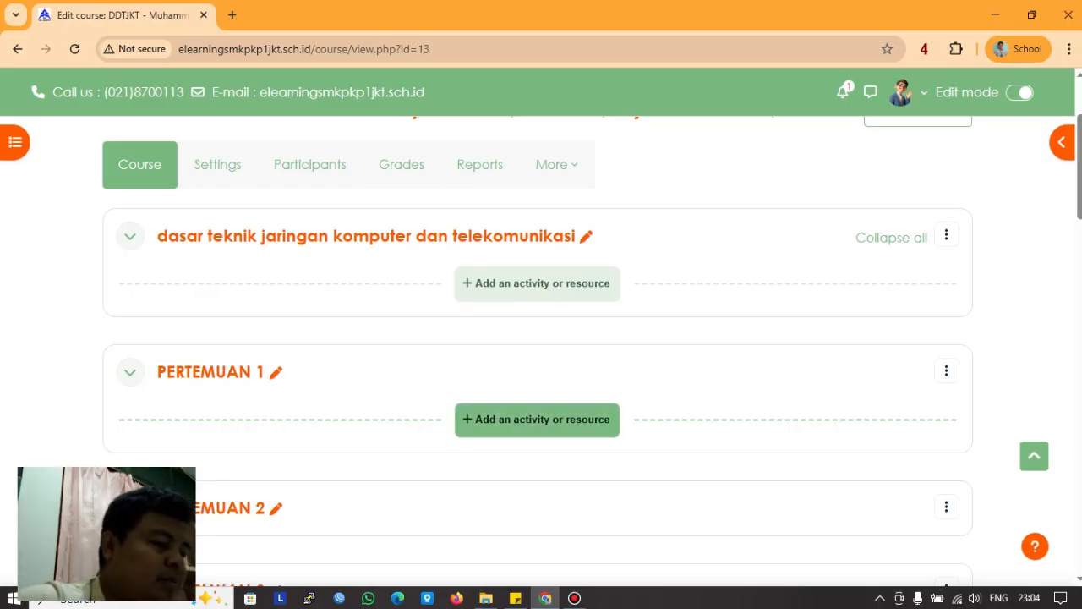
Step: Add a new Forum to PERTEMUAN 1 and name it 'ruang diskusi_'
click(536, 420)
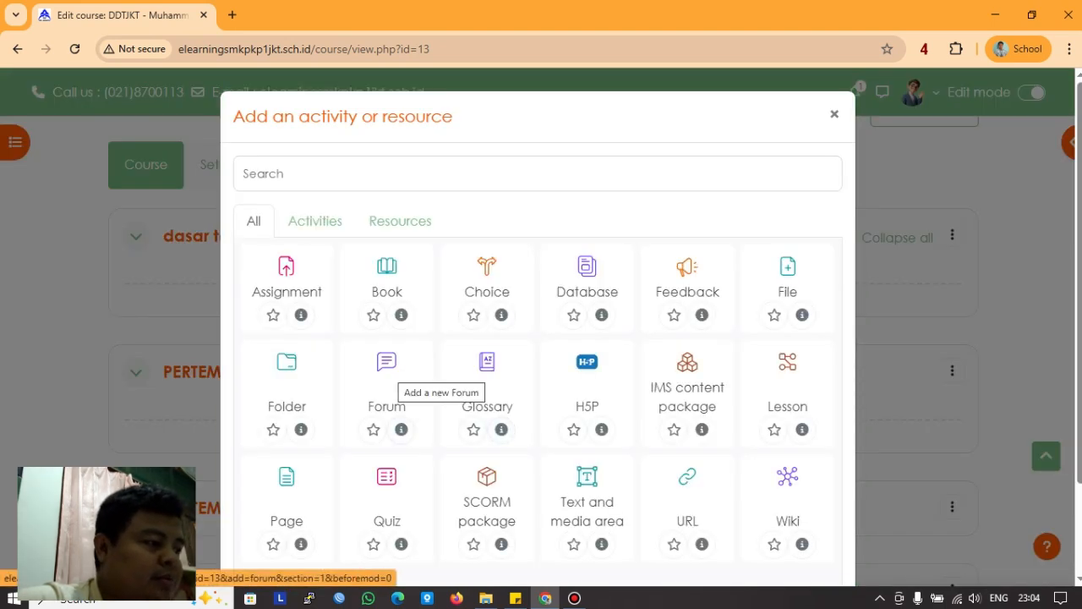
click(389, 376)
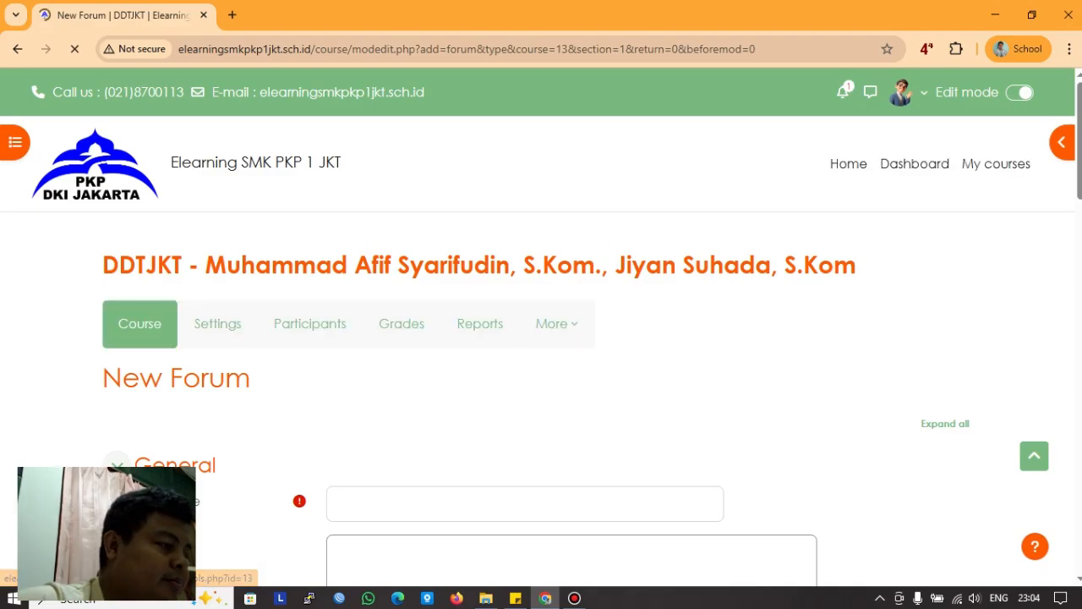
scroll(541, 355, down, 8)
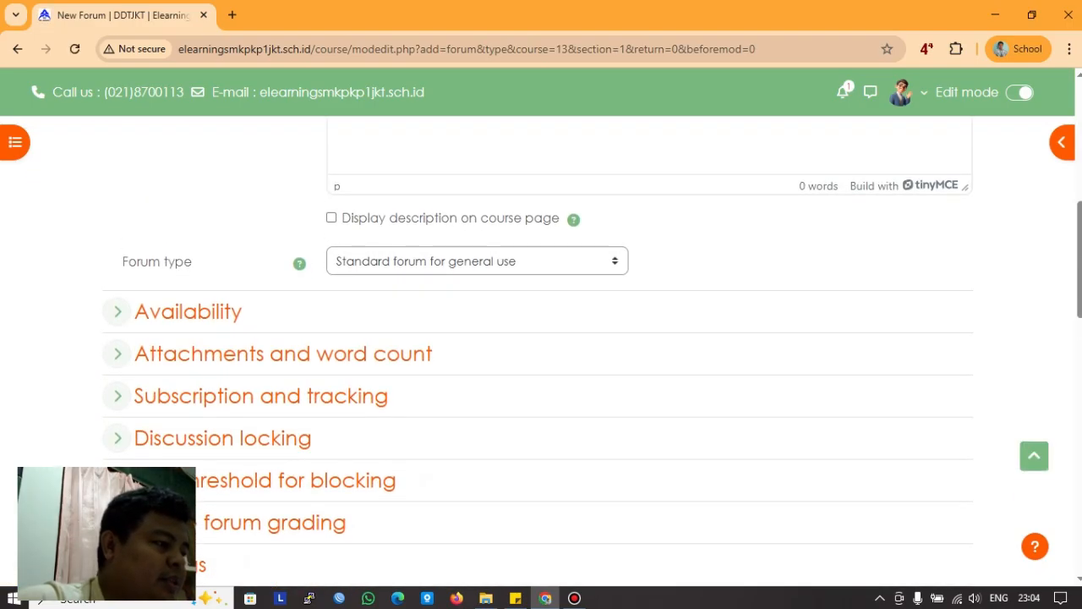
scroll(541, 355, up, 3)
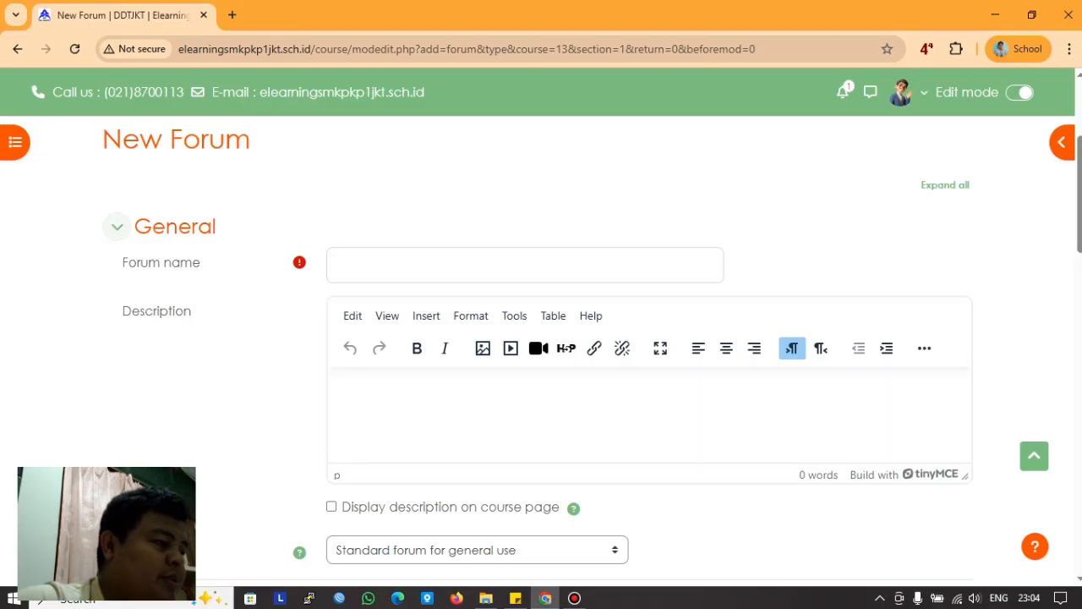
click(355, 264)
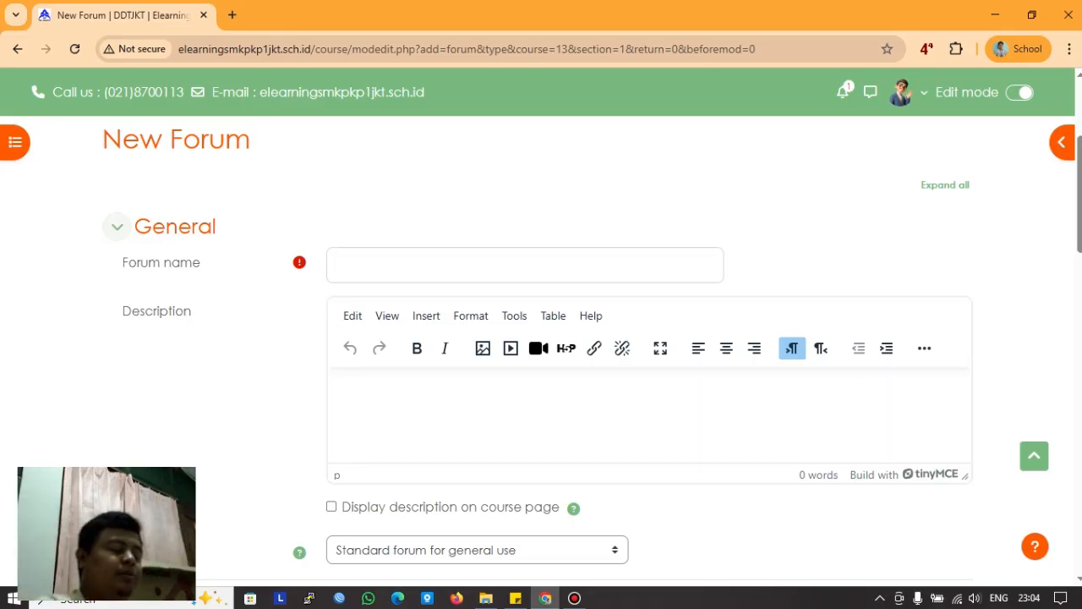
text(ruang)
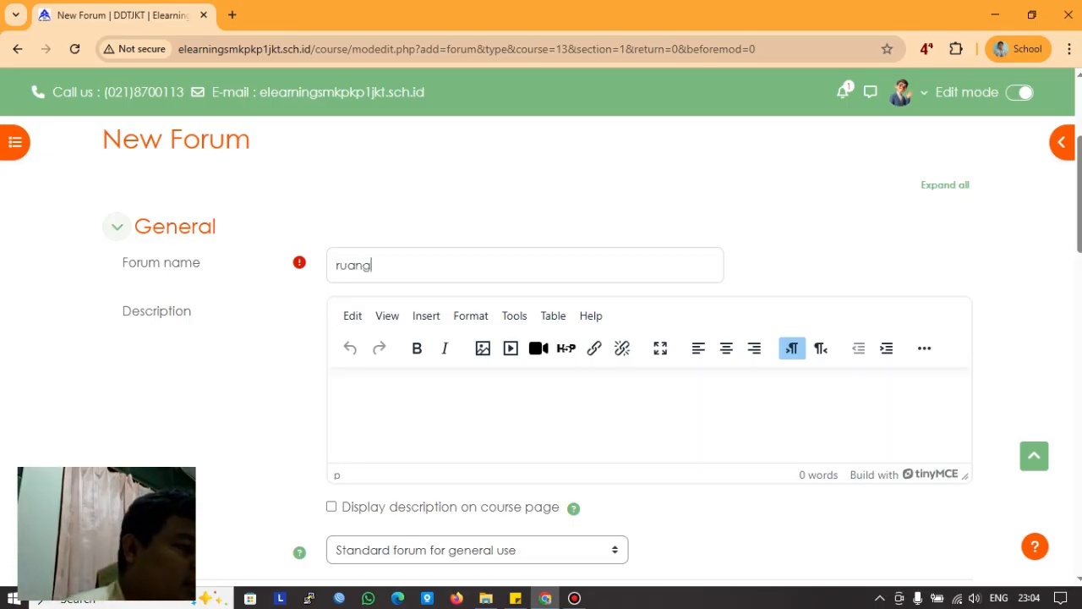
text( diskusi)
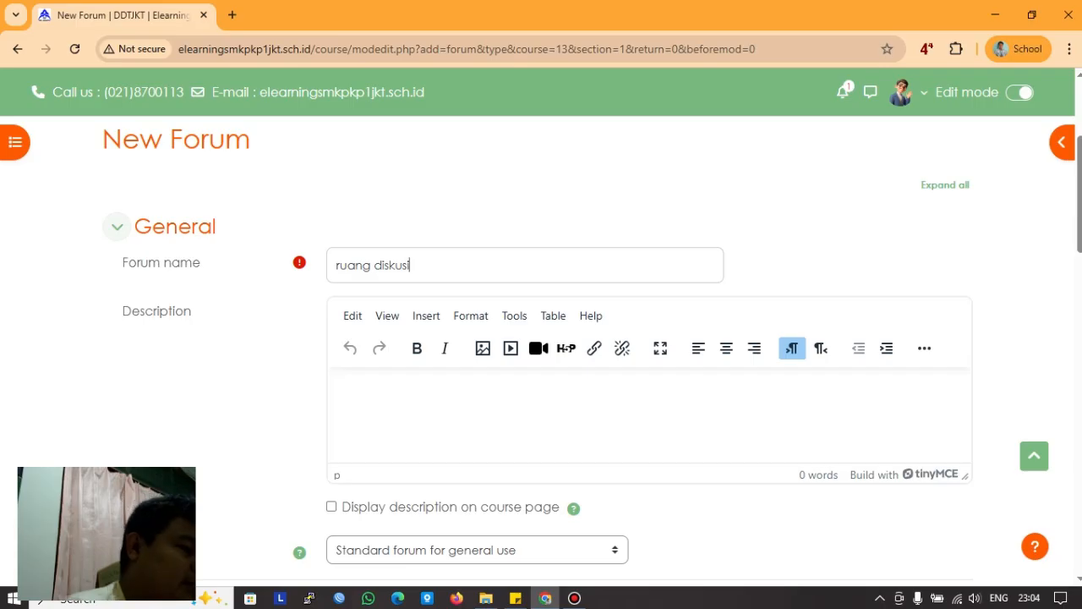
text(_)
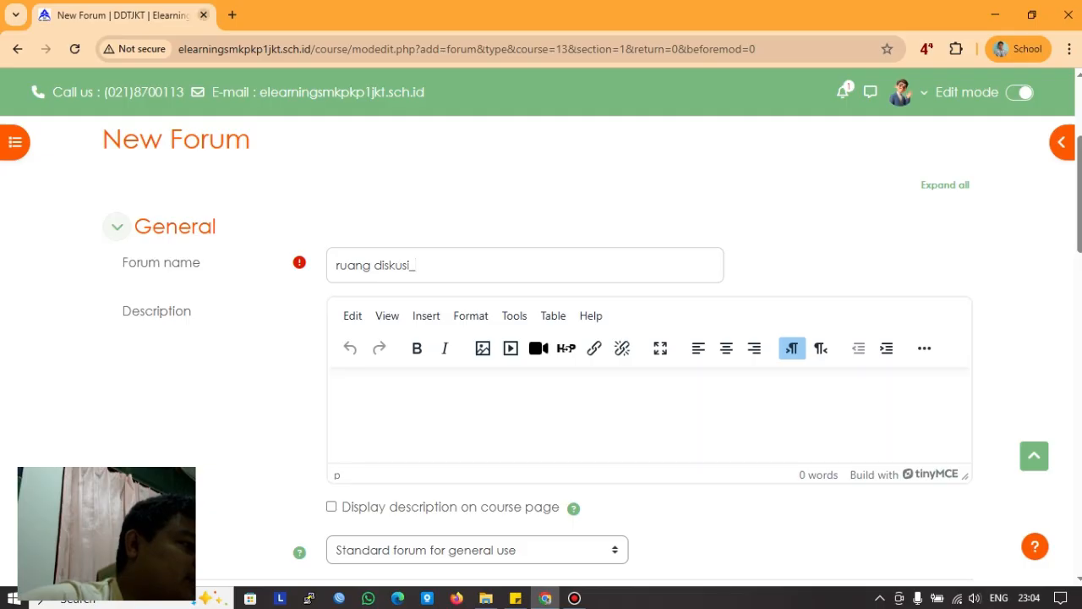
Step: In a new tab, check the download history and preview the downloaded coba.pdf
key(ctrl+t)
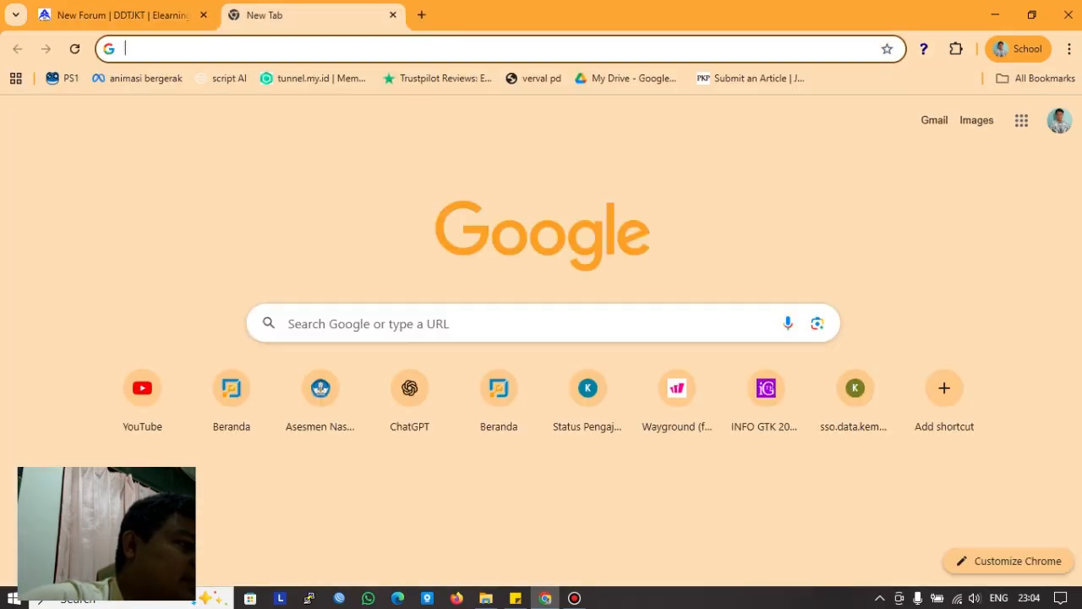
key(ctrl+1)
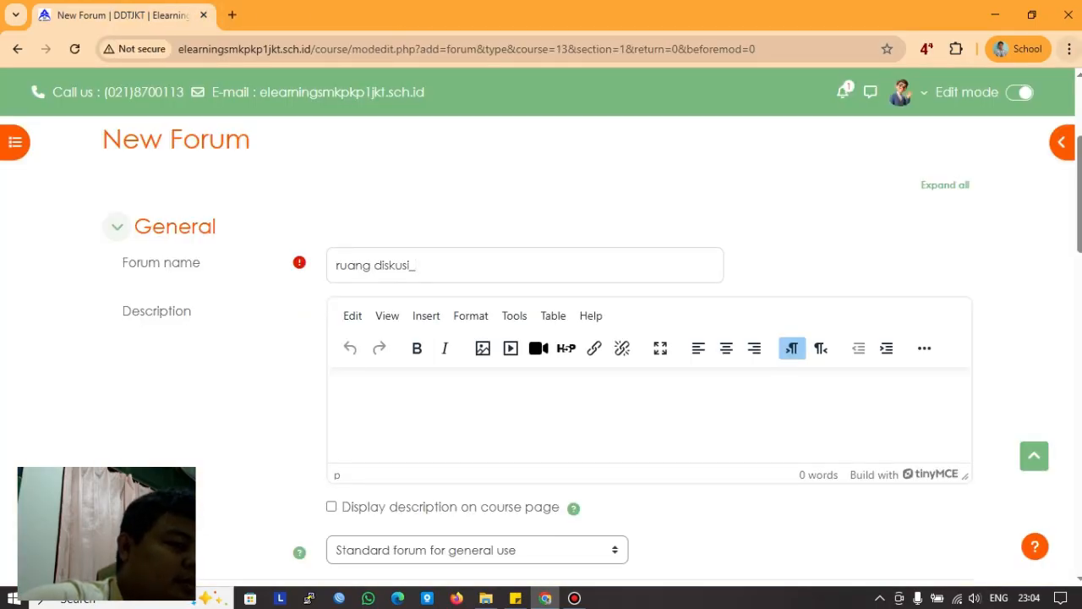
key(alt+f)
click(884, 279)
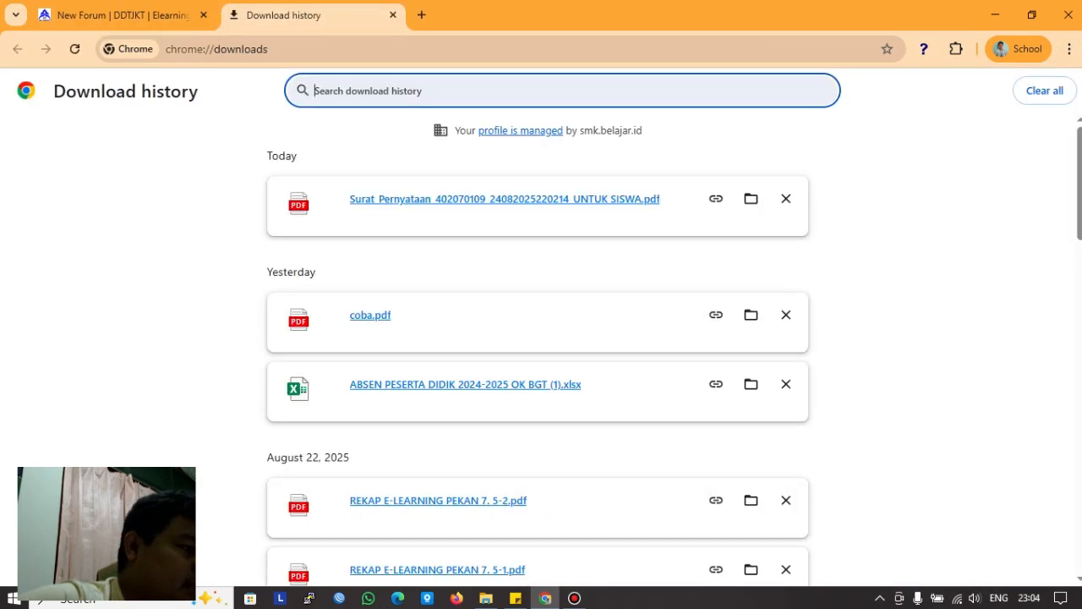
scroll(541, 349, down, 4)
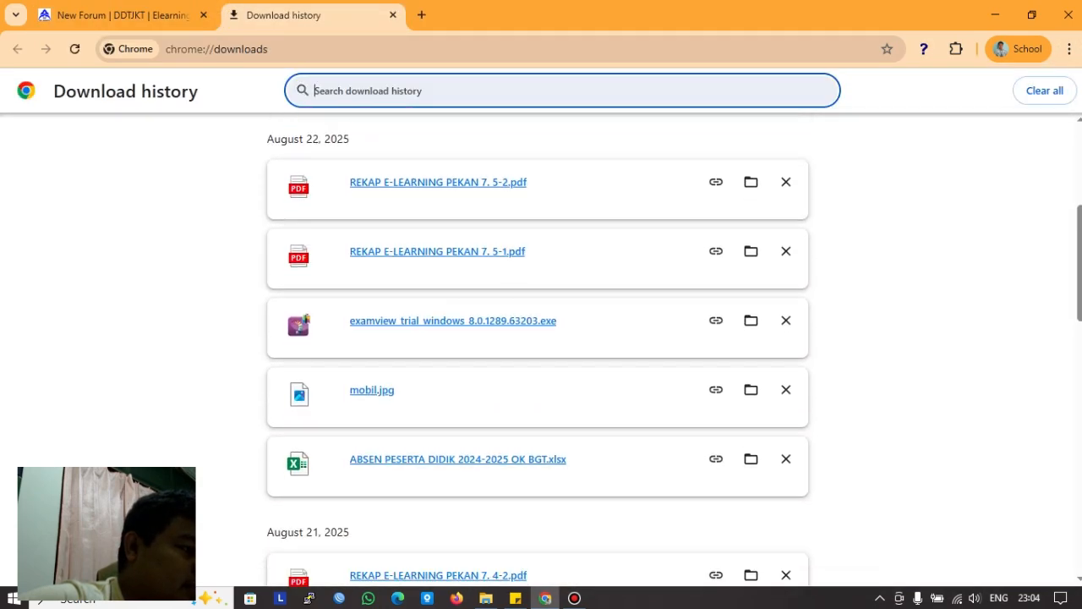
scroll(541, 349, up, 4)
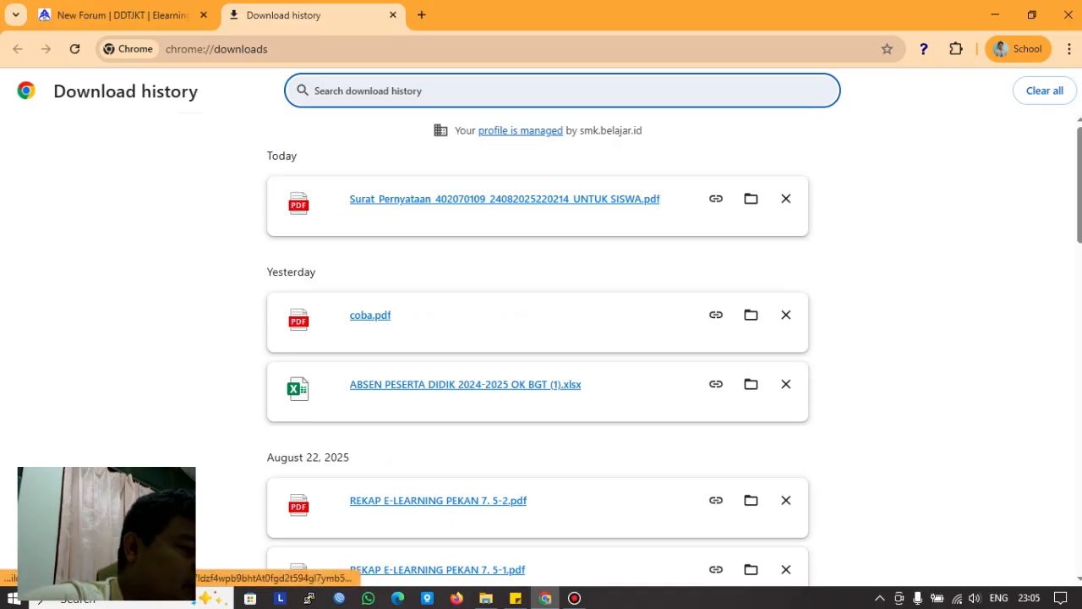
click(372, 316)
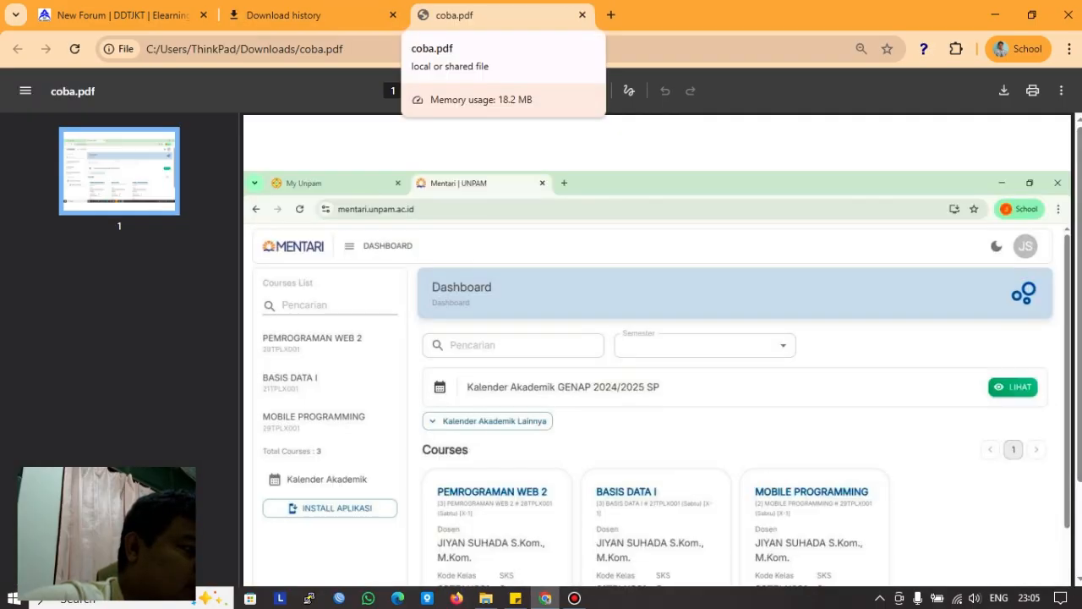
click(283, 15)
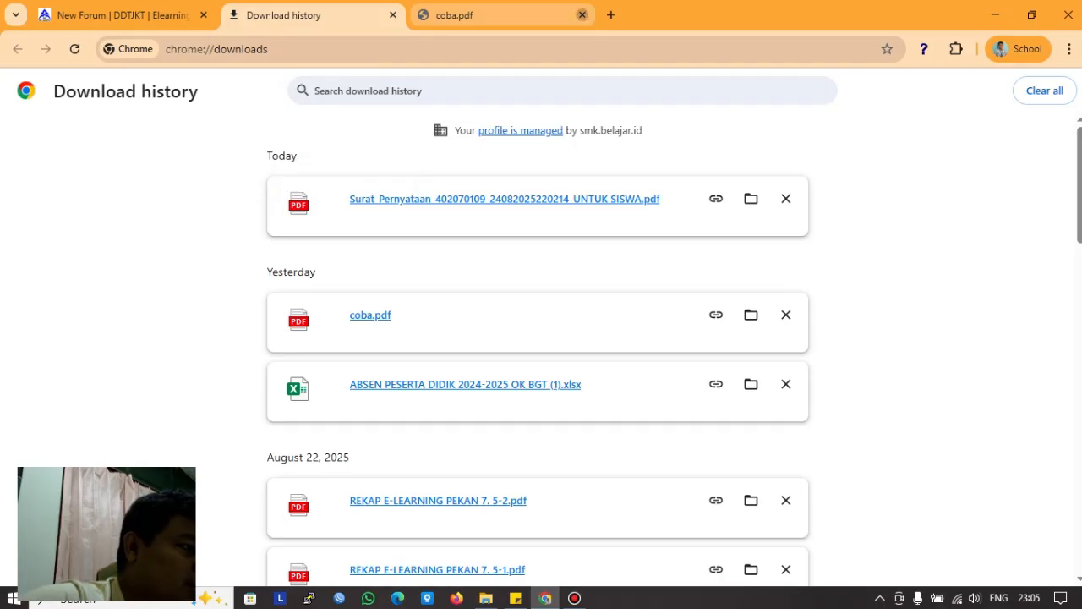
click(582, 15)
Step: Search Google for 'kurikulum tjkt kurmer' and look at the Teknik Komputer dan Jaringan Fase F PDF
click(268, 49)
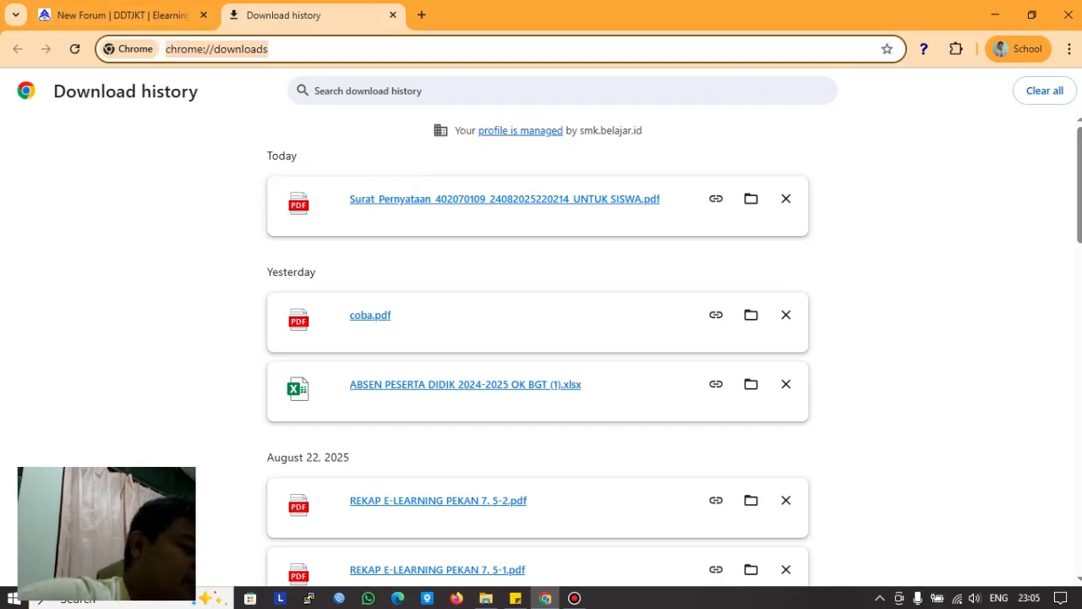
text(kurikulum tjkt kurmer)
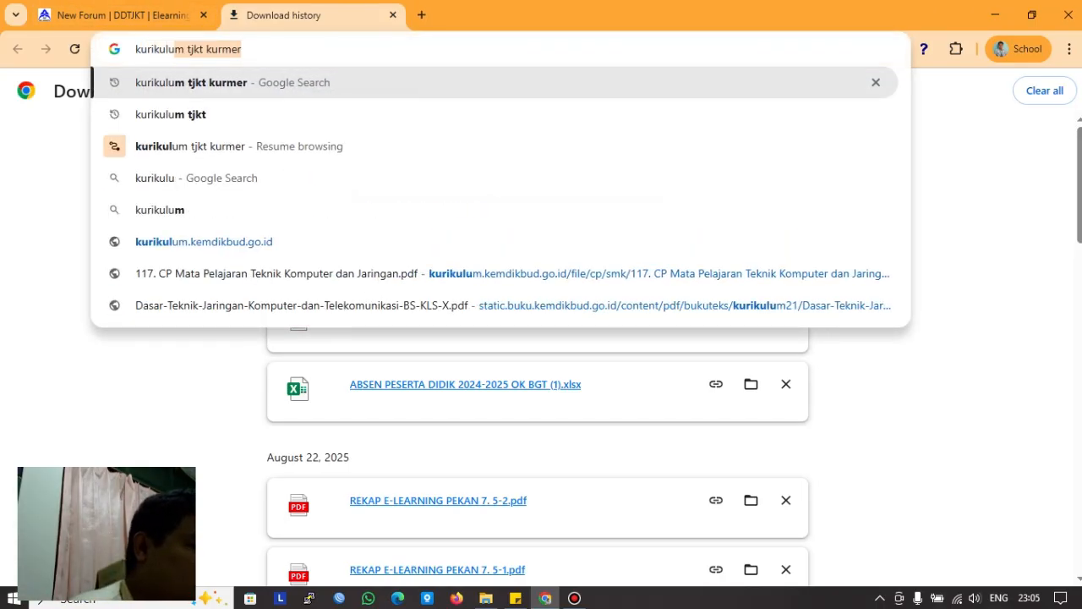
key(Return)
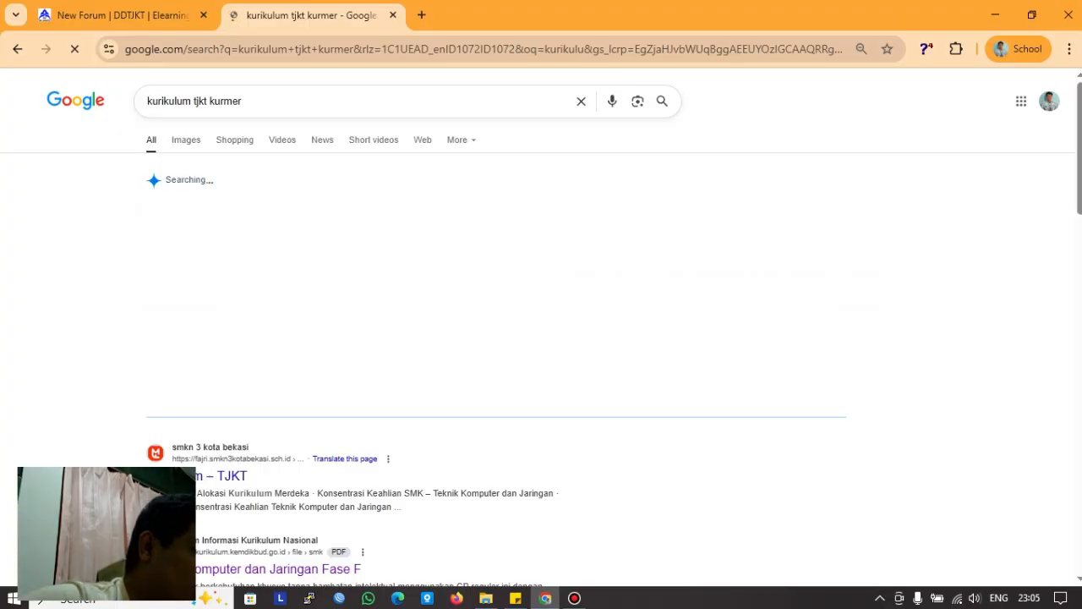
scroll(254, 410, down, 2)
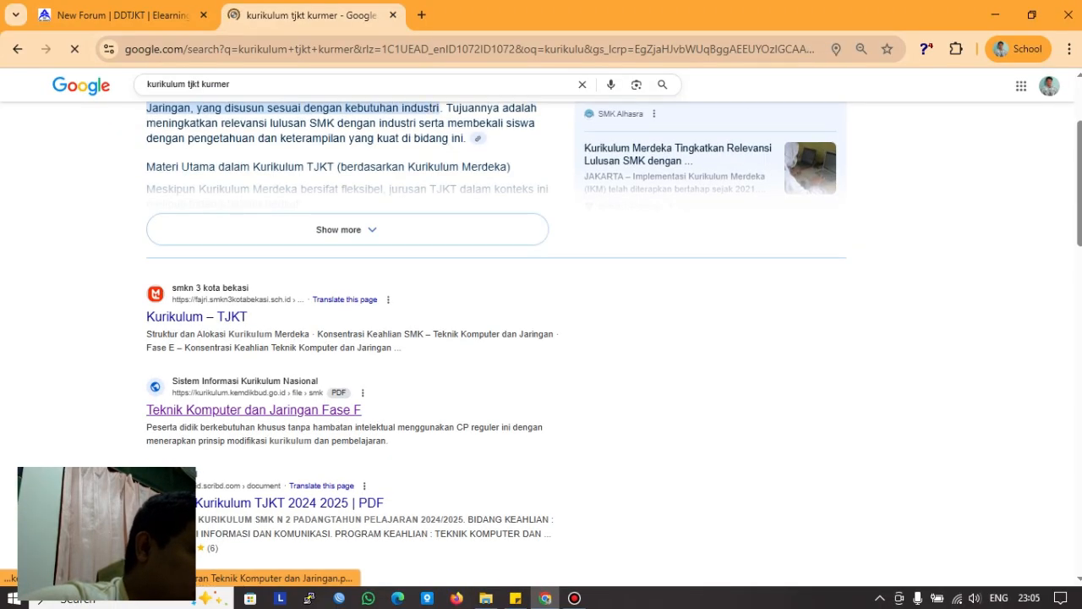
click(253, 410)
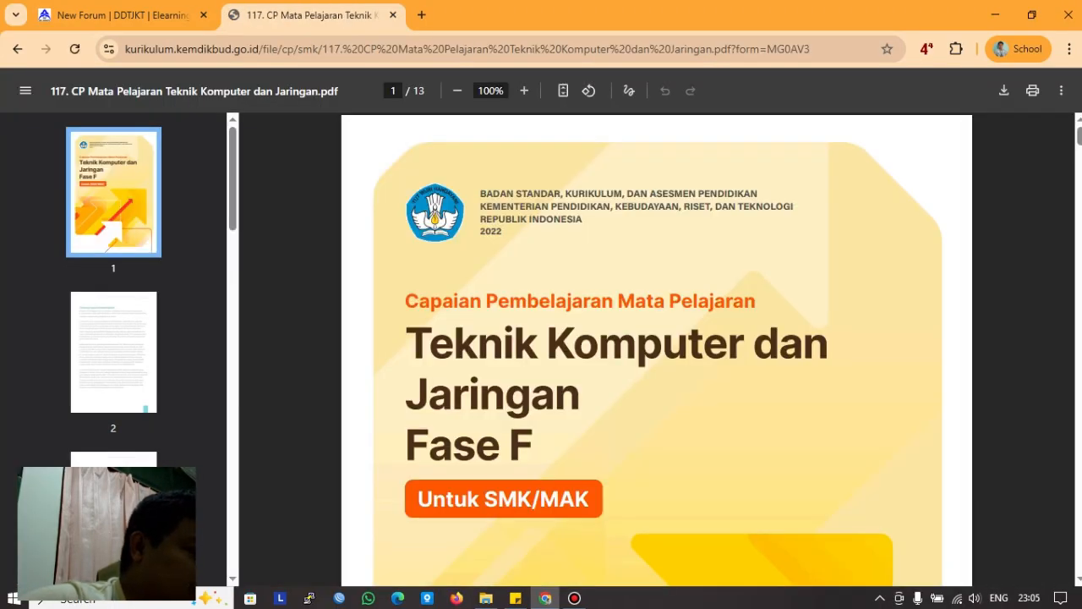
scroll(656, 350, down, 5)
scroll(656, 349, up, 5)
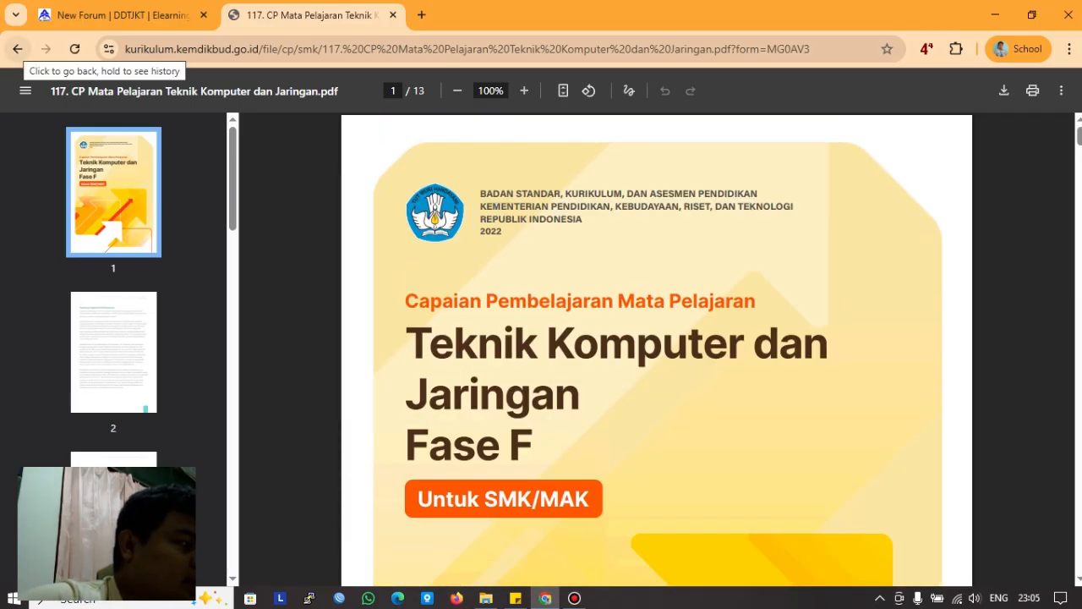
click(17, 49)
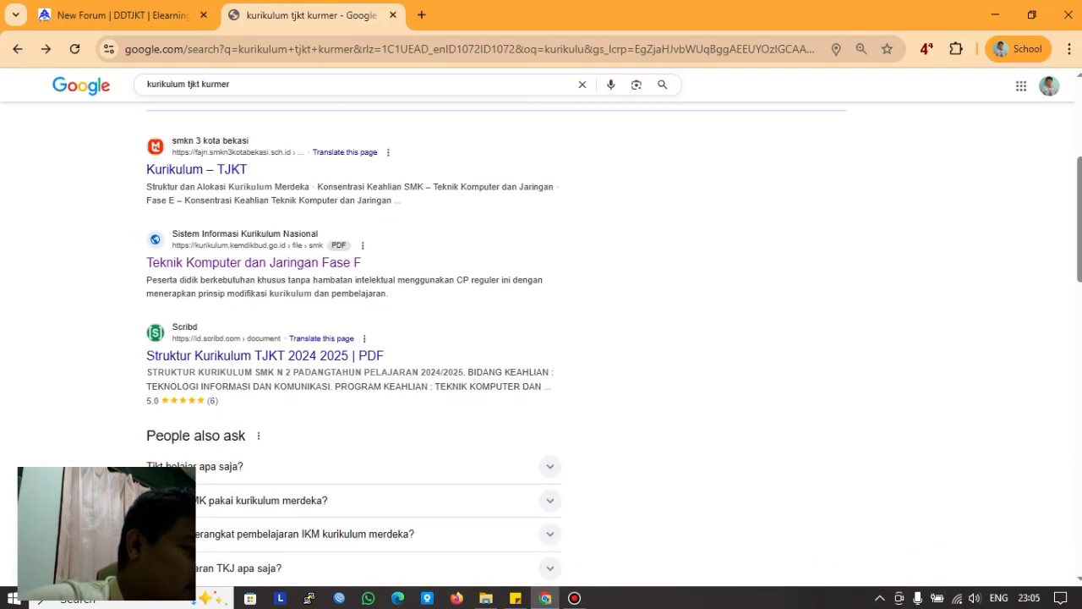
scroll(496, 346, up, 5)
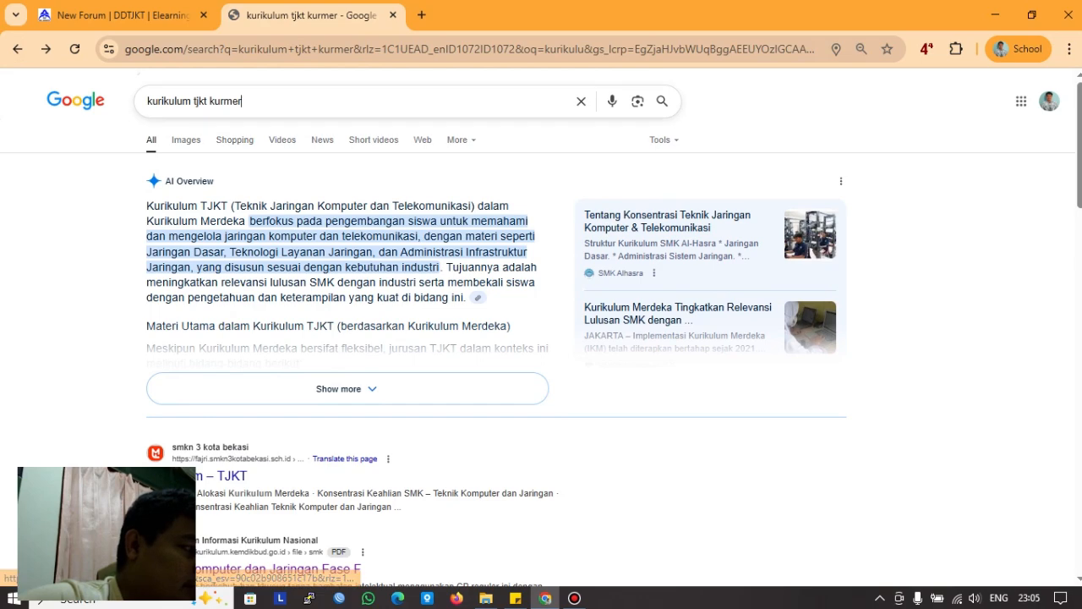
Step: Refine the search to phase E and open the Dasar Teknik Jaringan textbook PDF at 125%
click(242, 101)
text(ae)
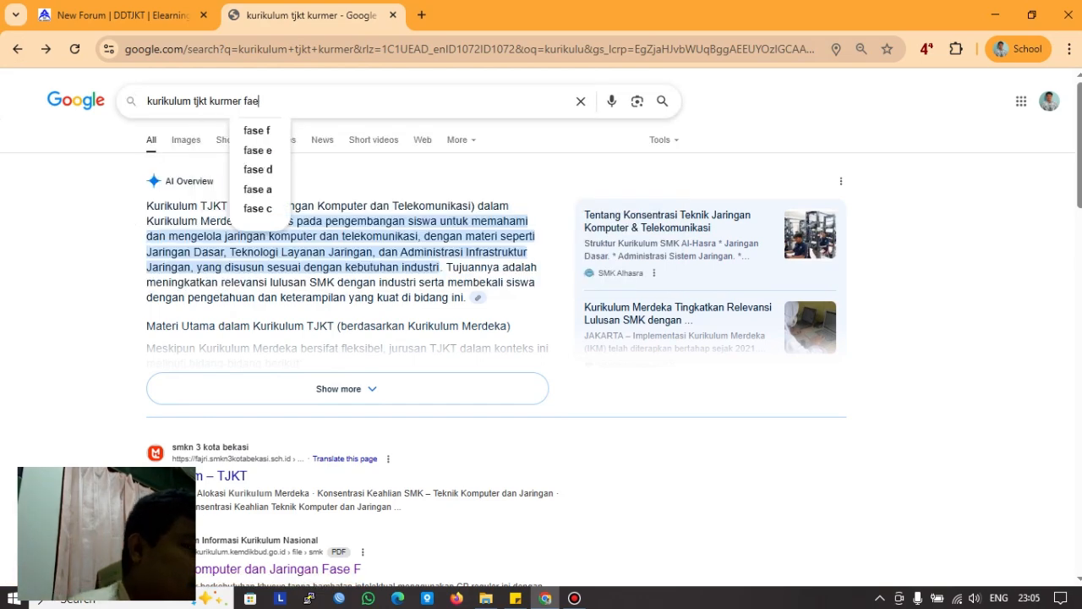
text( e)
key(Return)
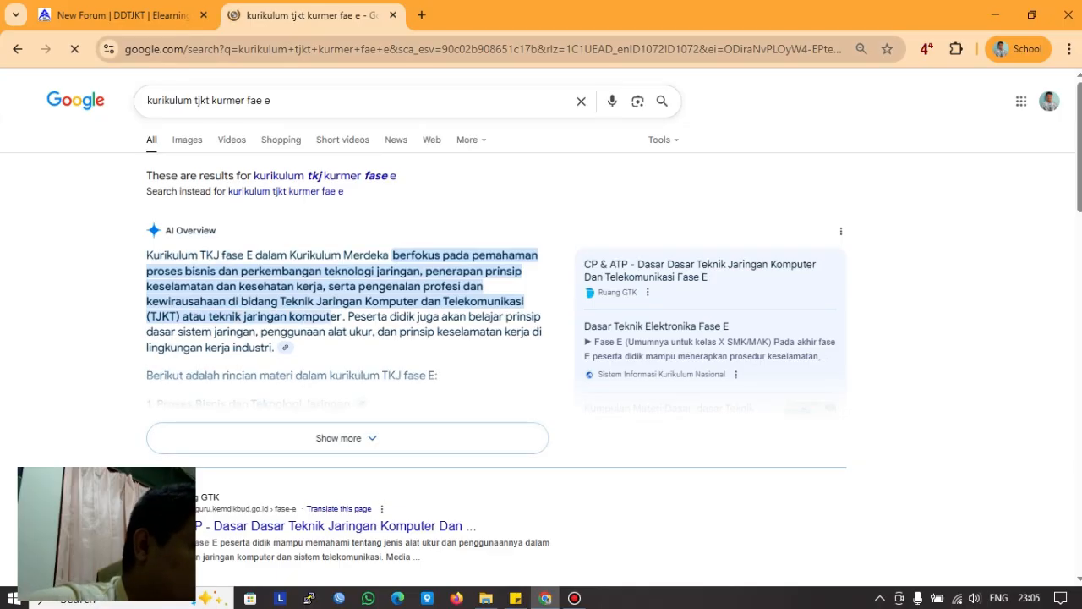
scroll(311, 286, down, 3)
click(306, 379)
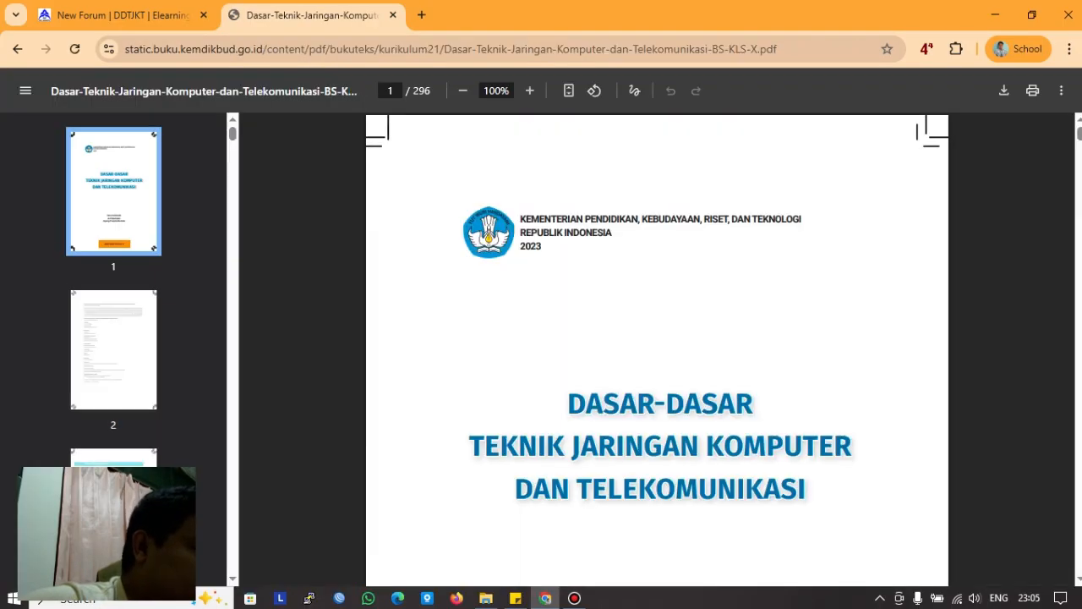
scroll(657, 349, down, 8)
scroll(657, 349, down, 4)
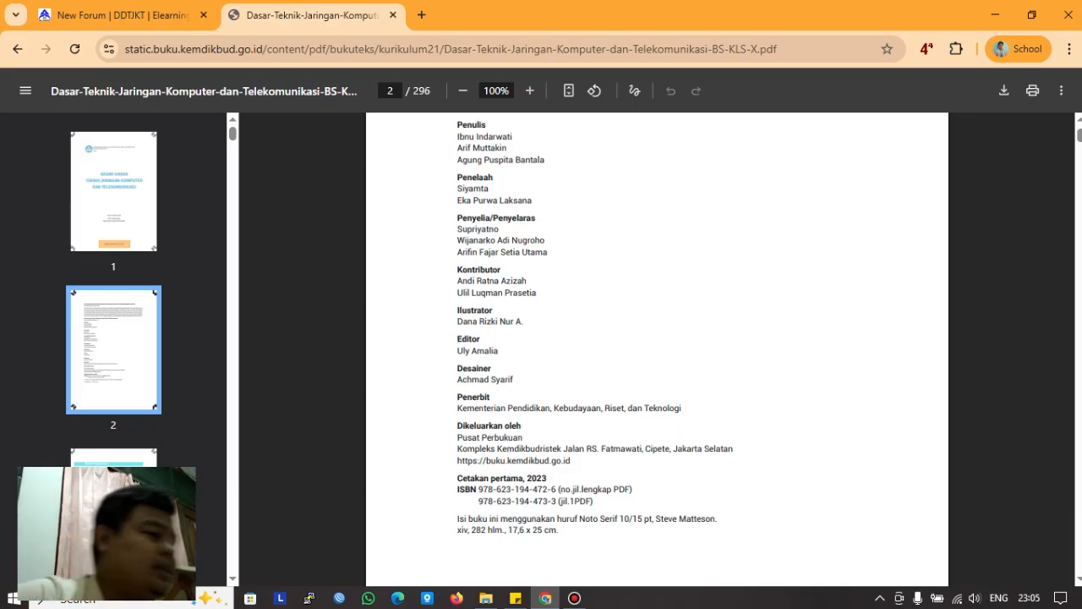
click(530, 91)
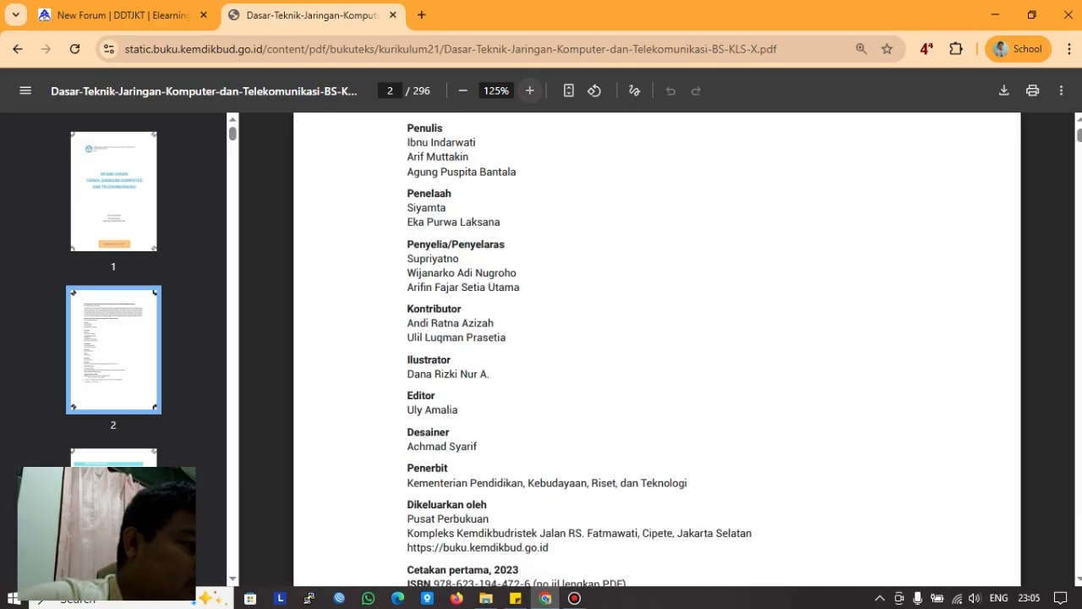
scroll(657, 350, down, 10)
scroll(657, 349, down, 20)
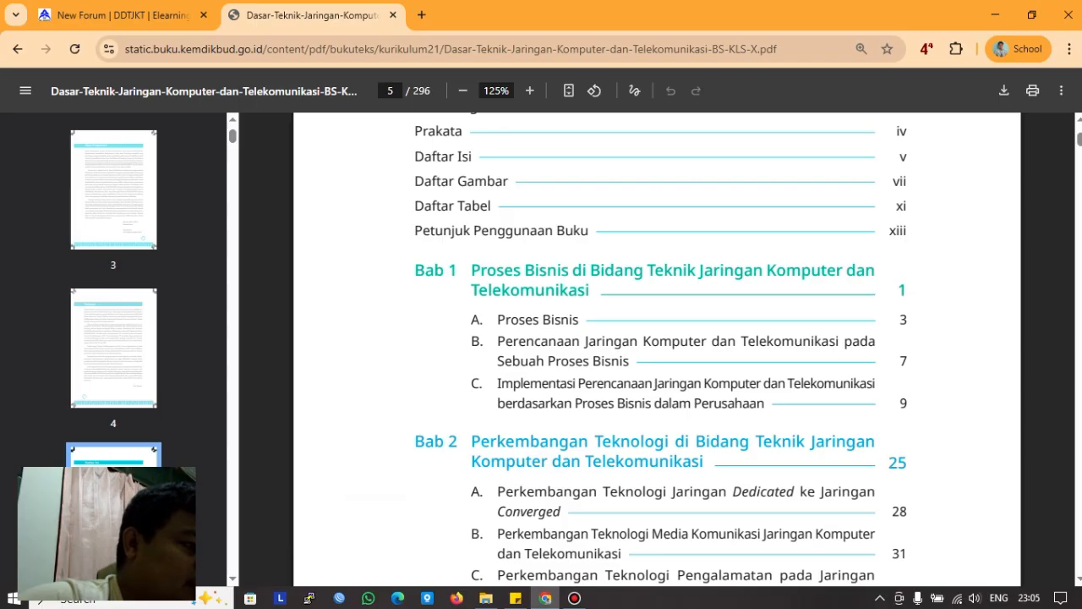
click(123, 15)
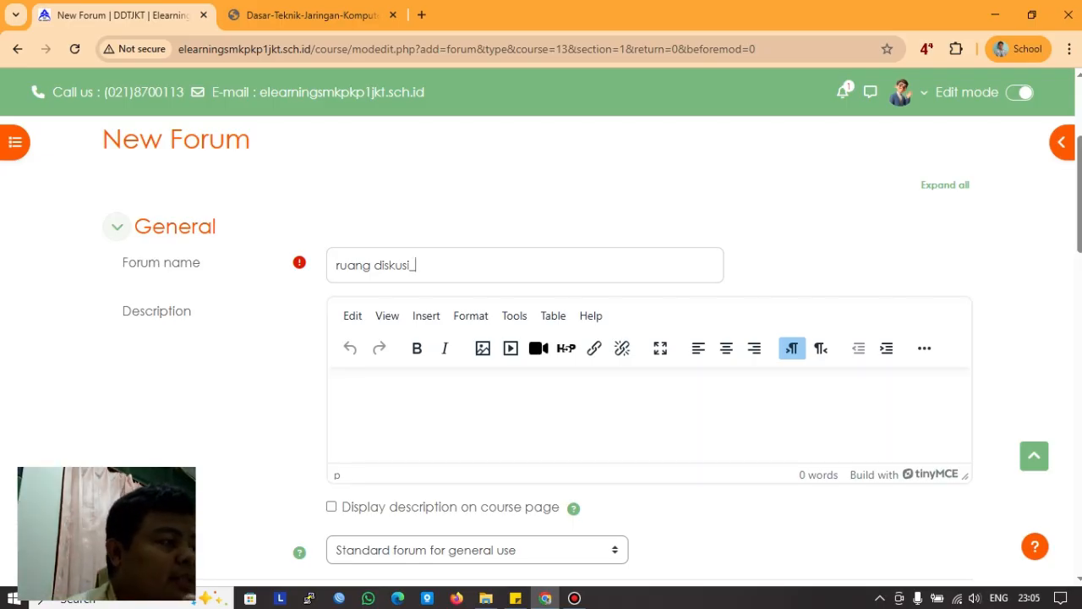
click(311, 16)
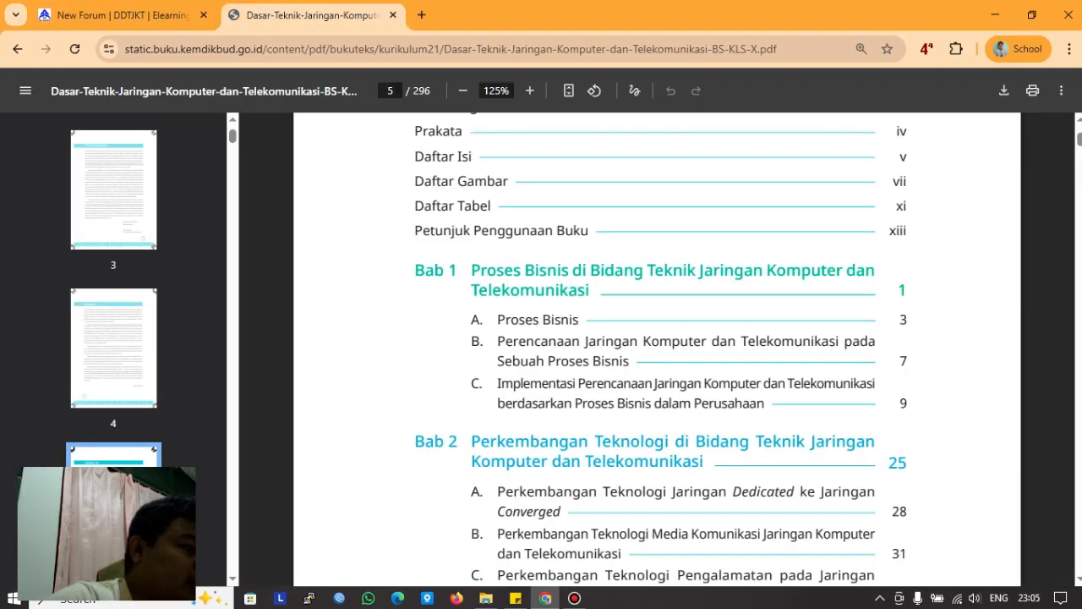
Step: Write the forum description 'silahkan kalian diskusikan tentang, bagaimana dalam usaha bisnis di bidang teknologi…'
click(123, 16)
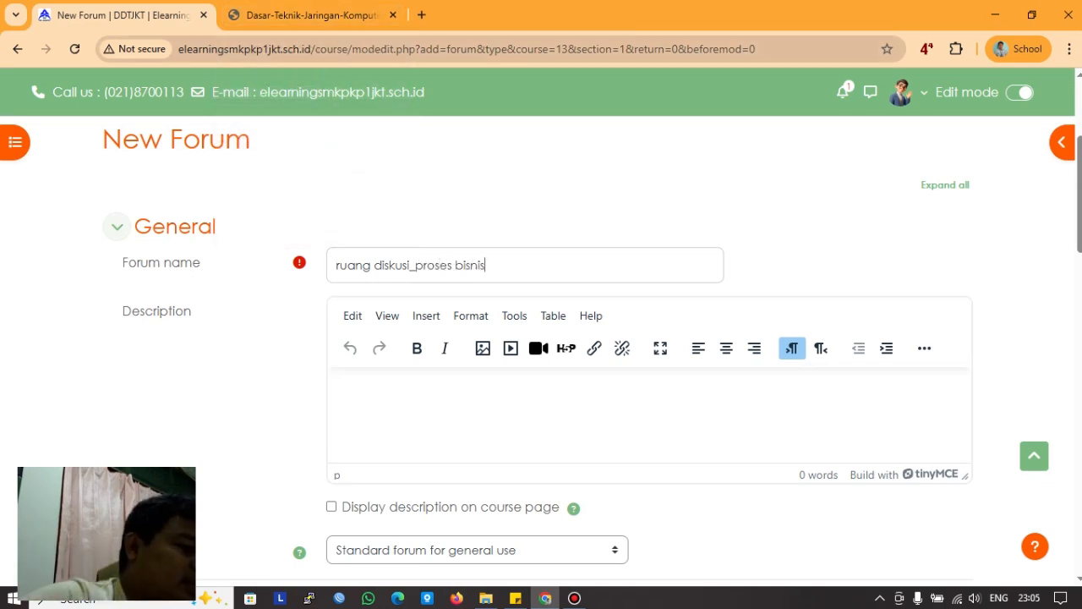
scroll(538, 351, down, 3)
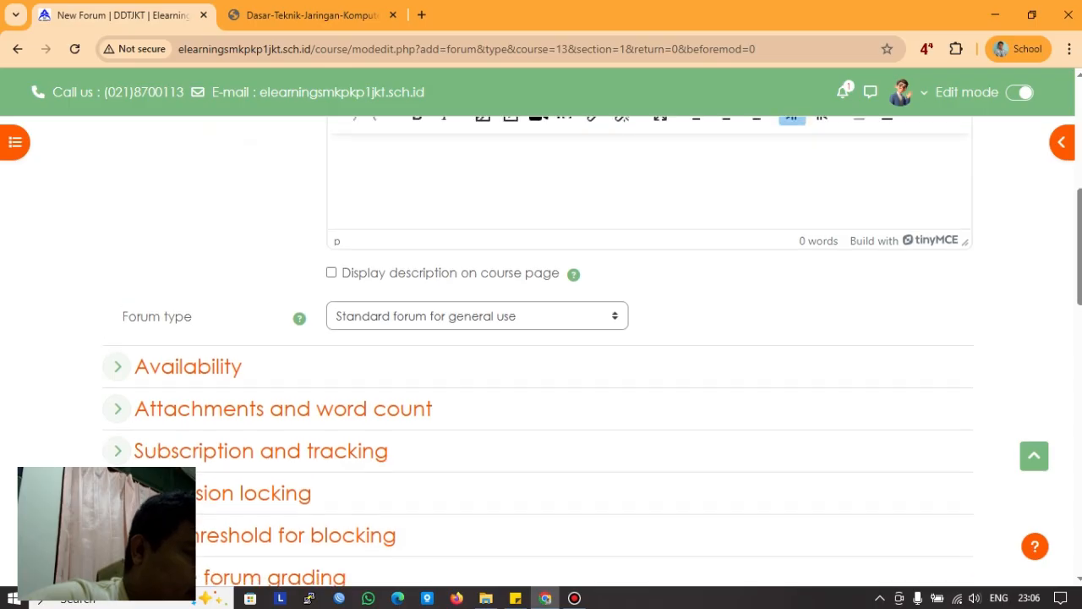
scroll(537, 351, up, 1)
click(541, 255)
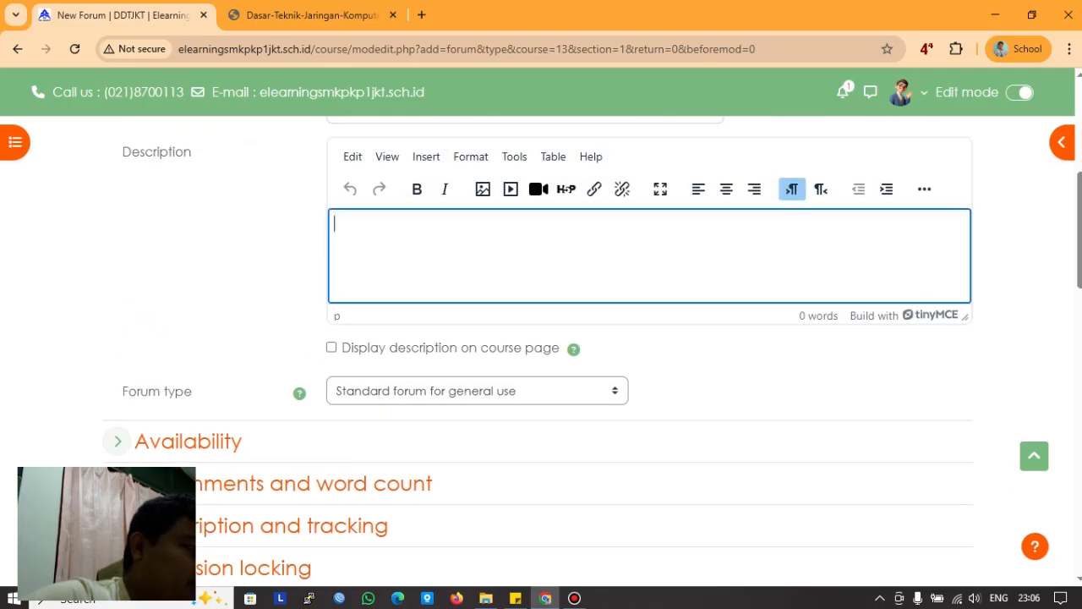
scroll(537, 351, up, 1)
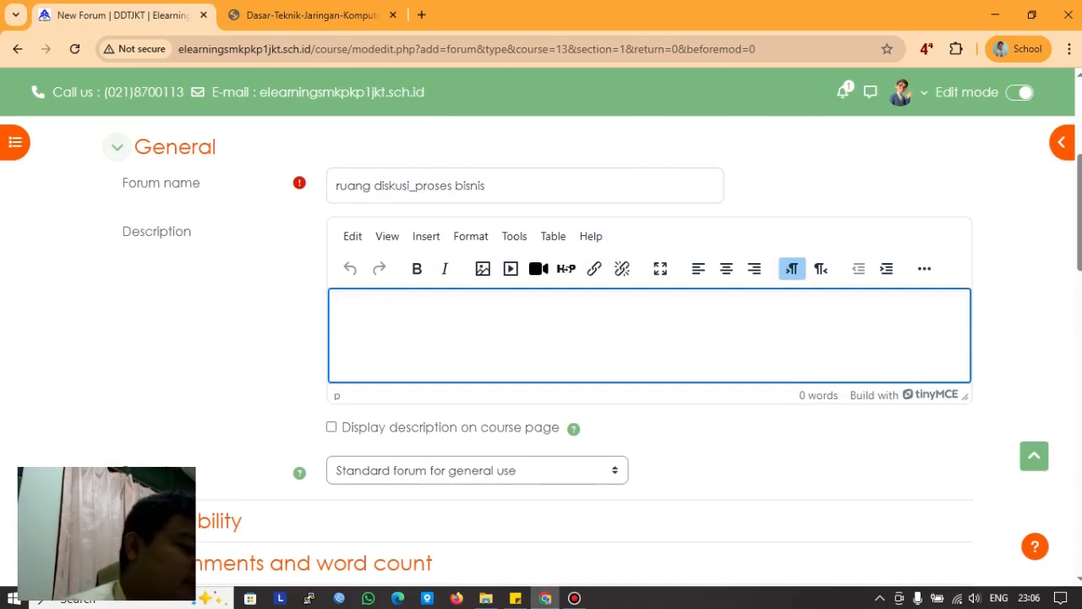
text(silahkan kal)
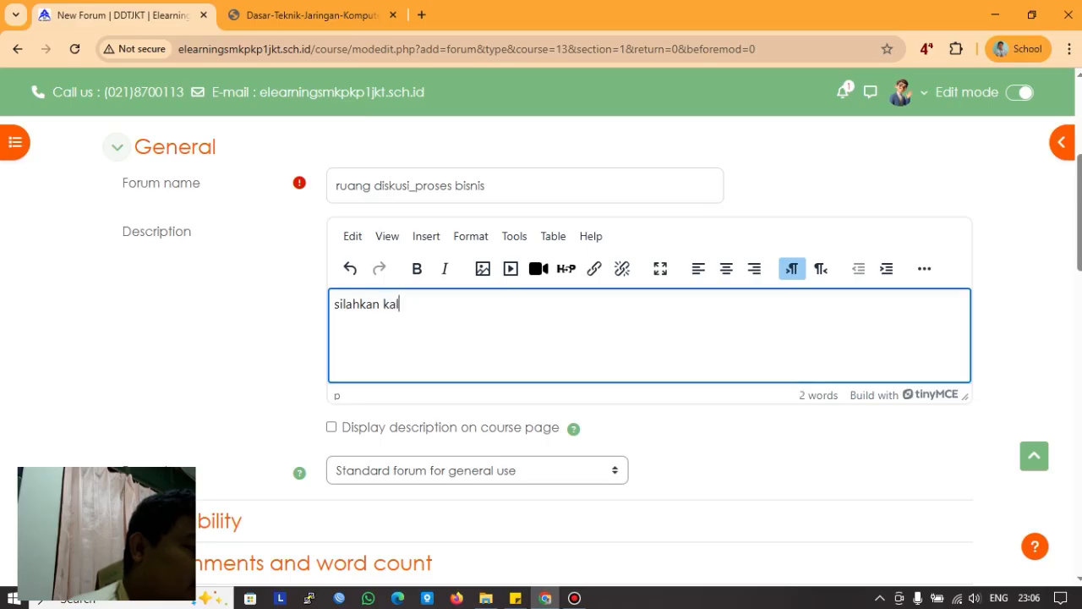
text(ian diskusika)
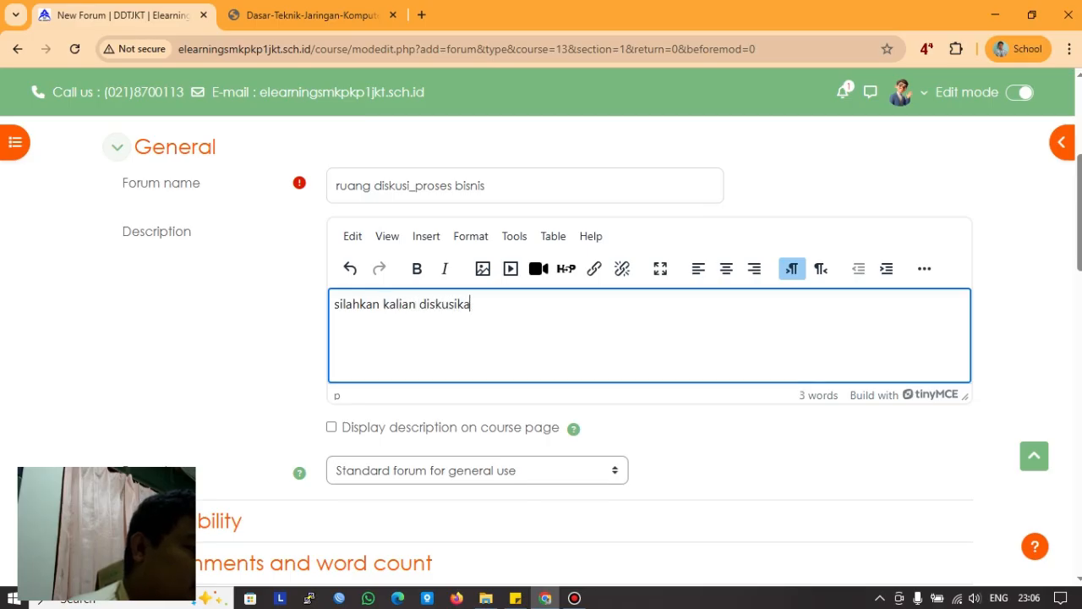
text(n tent)
key(BackSpace)
key(BackSpace)
key(BackSpace)
text(tentang)
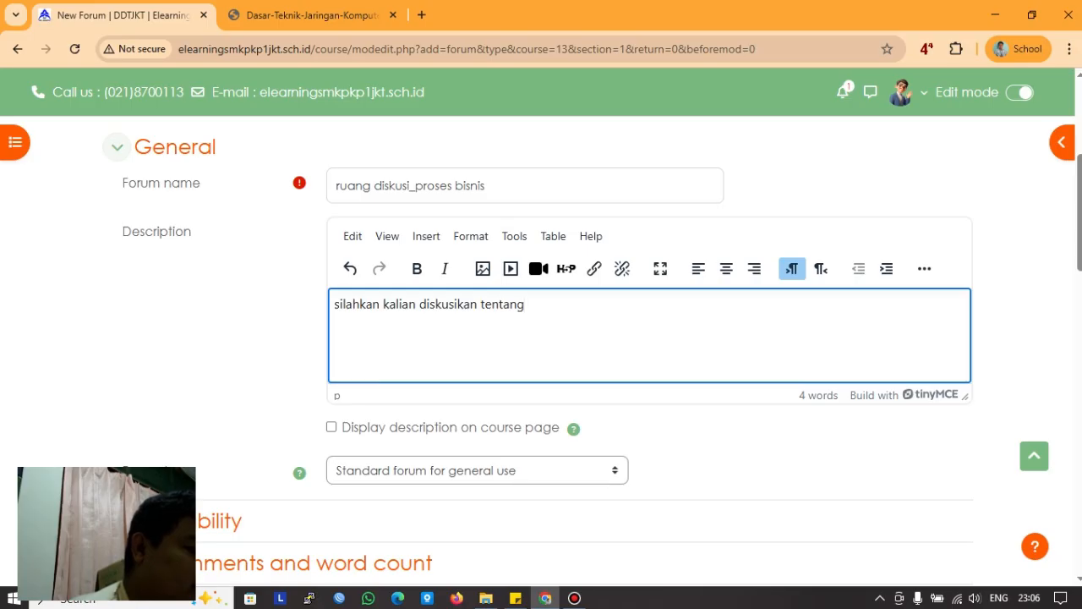
text(, bagaimana)
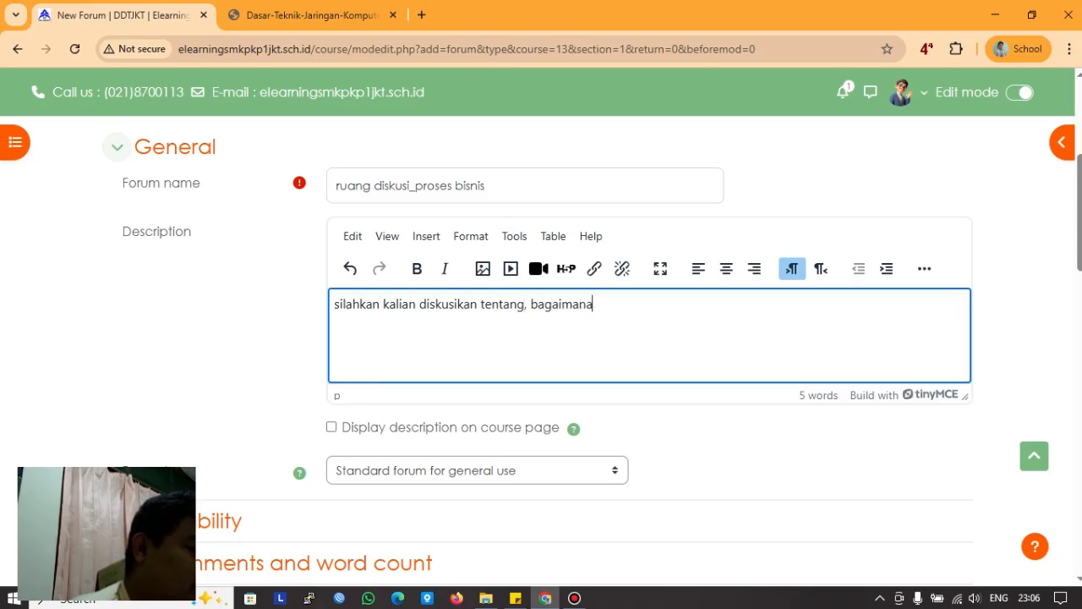
key(BackSpace)
key(BackSpace)
key(BackSpace)
key(BackSpace)
key(BackSpace)
text(aimana dalam be)
key(BackSpace)
key(BackSpace)
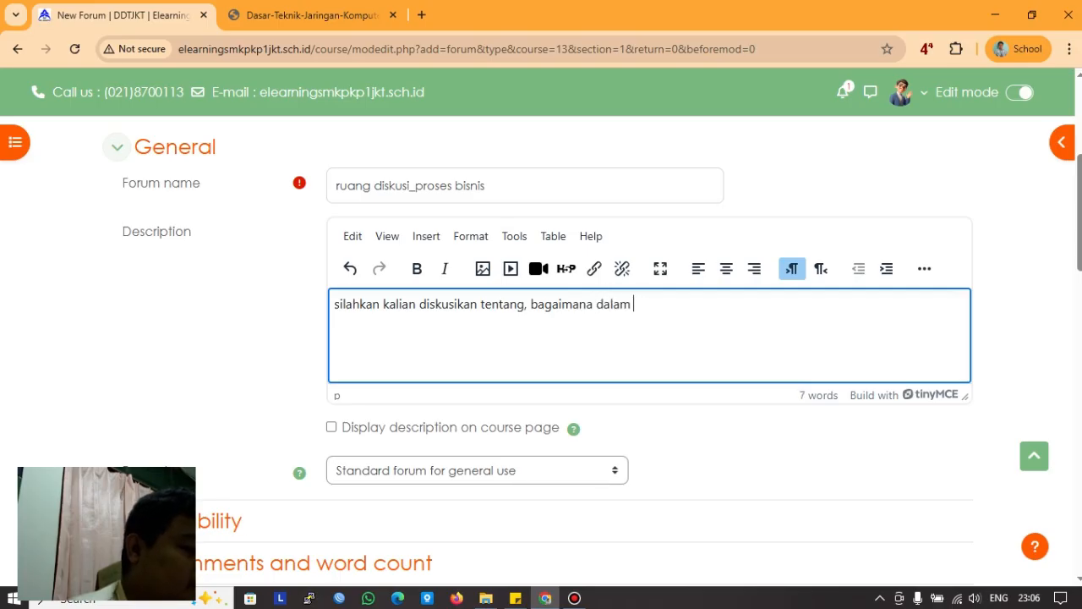
text(usaha bis)
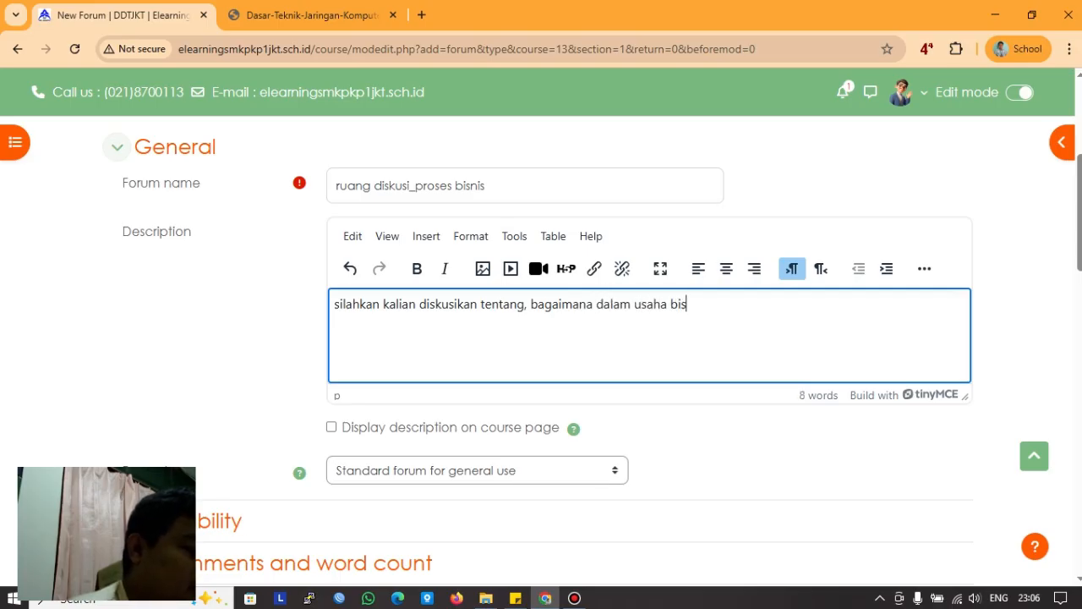
text(nis di bidan)
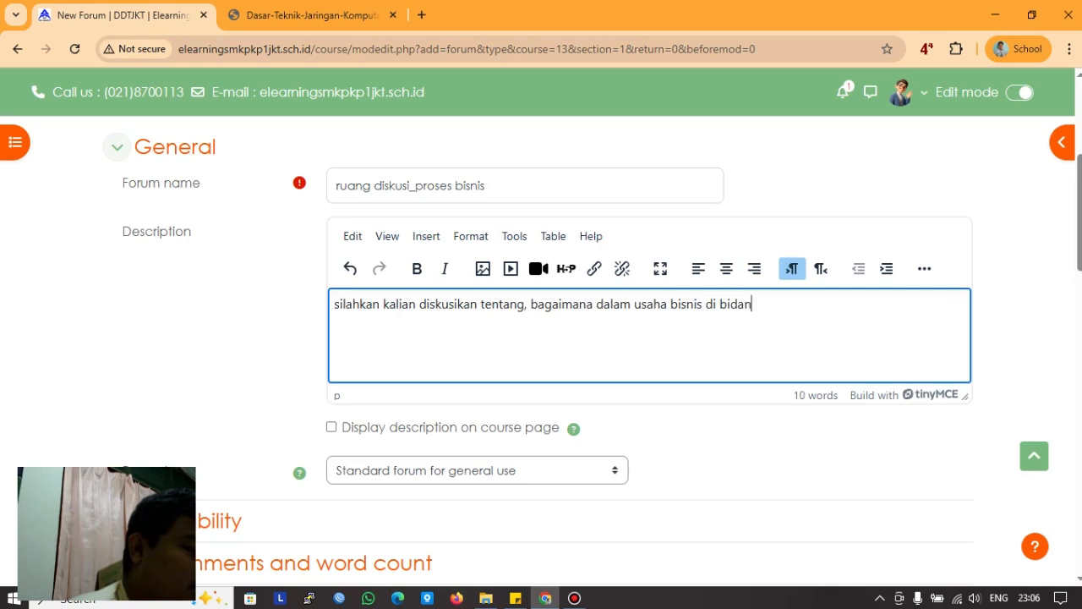
text(g teknolo)
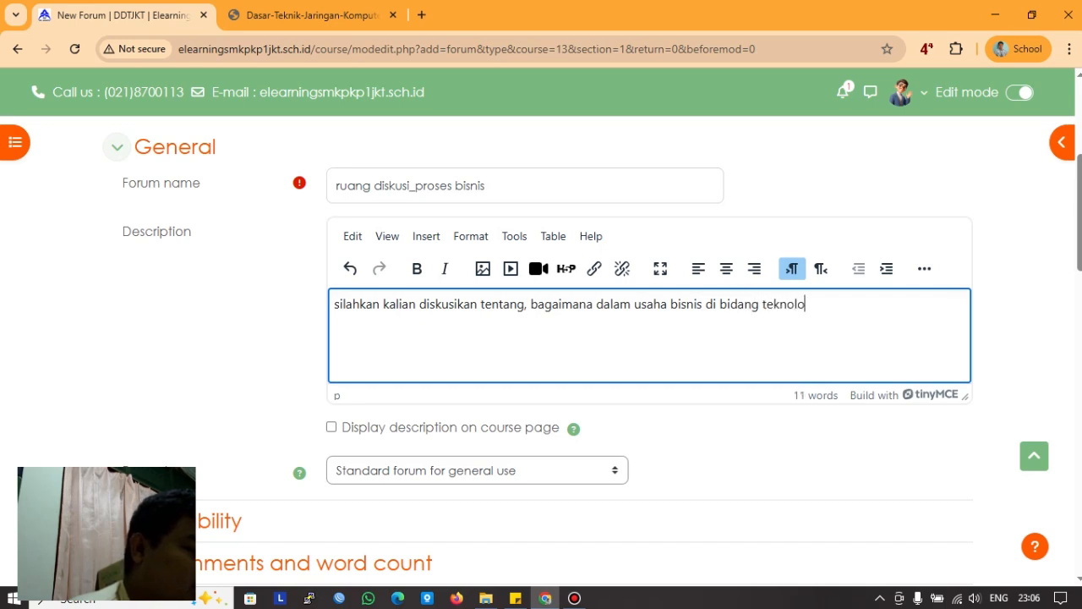
text(gi di masa kin)
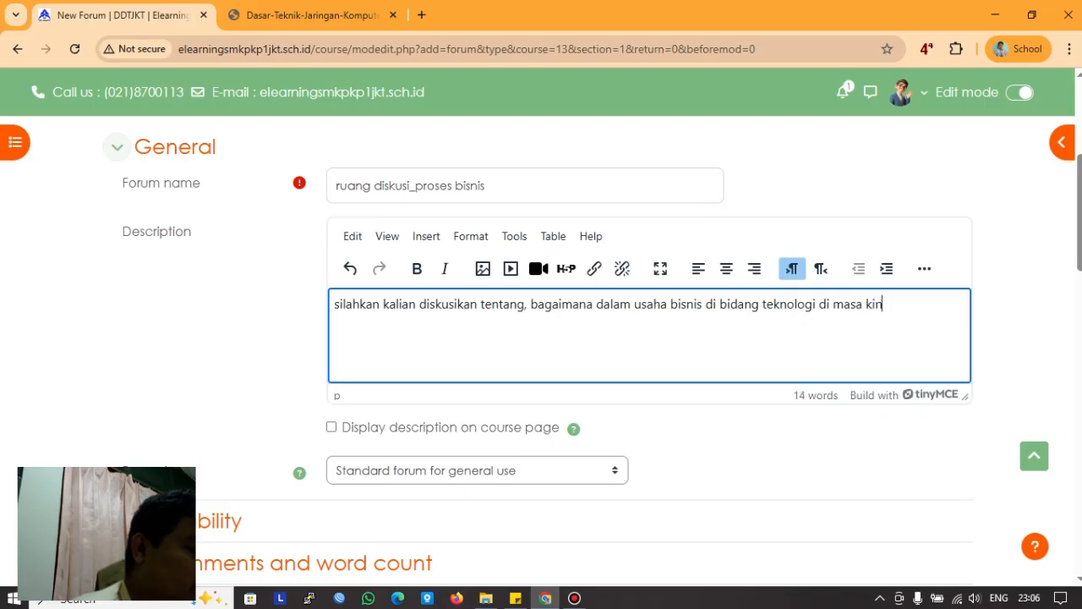
text(i, apa yang )
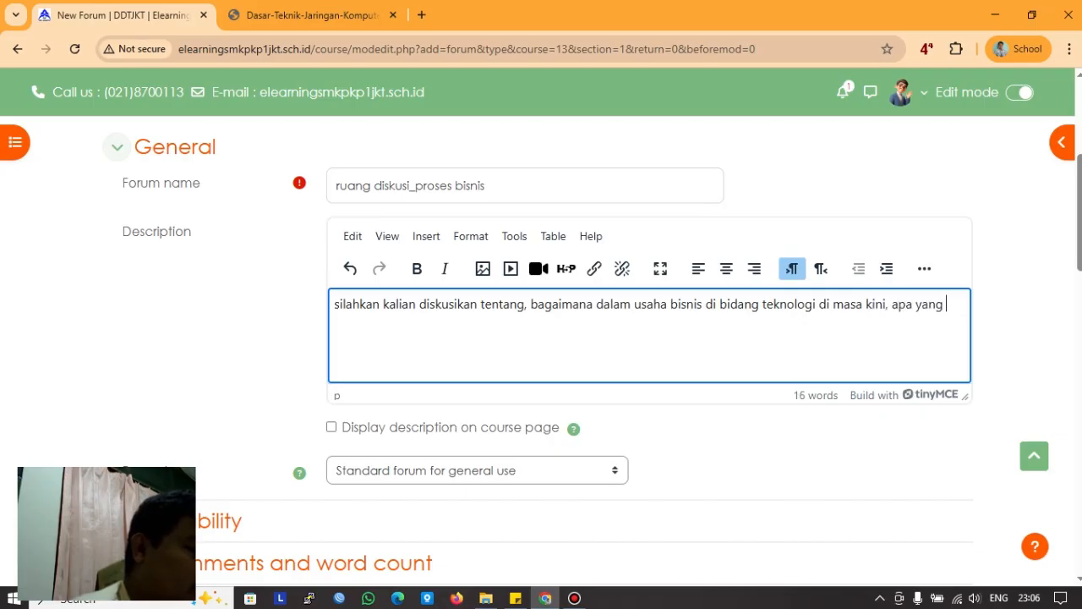
text(perlu kita )
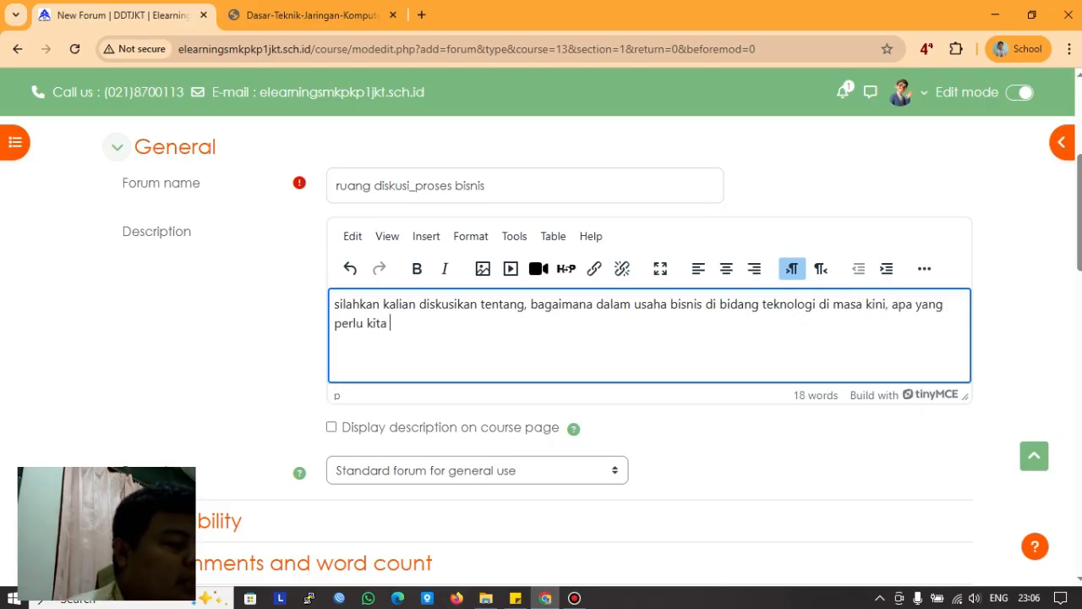
text(perdi)
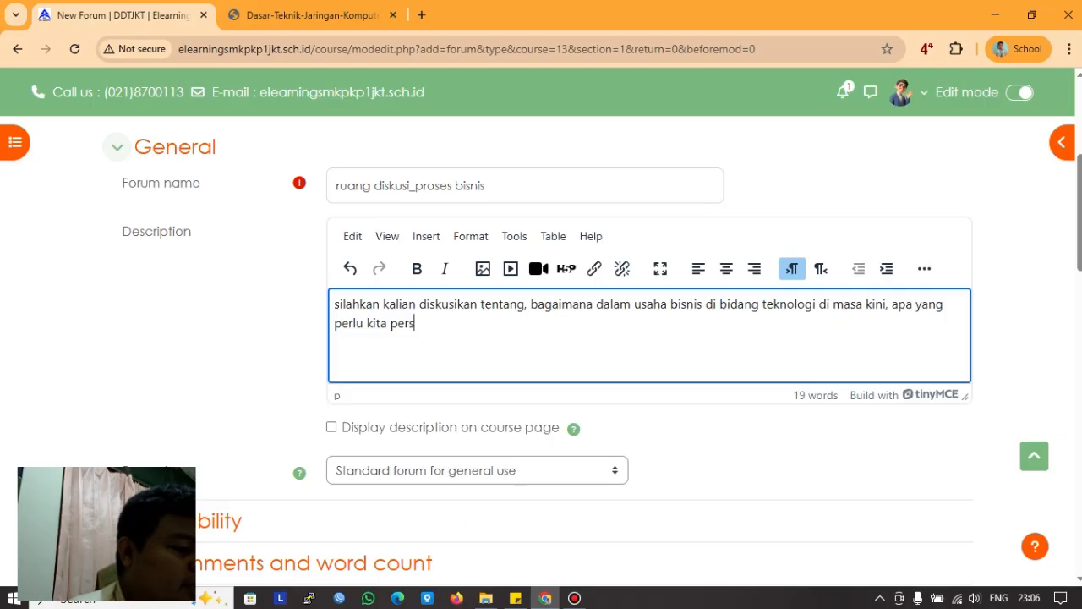
text(iapakan di)
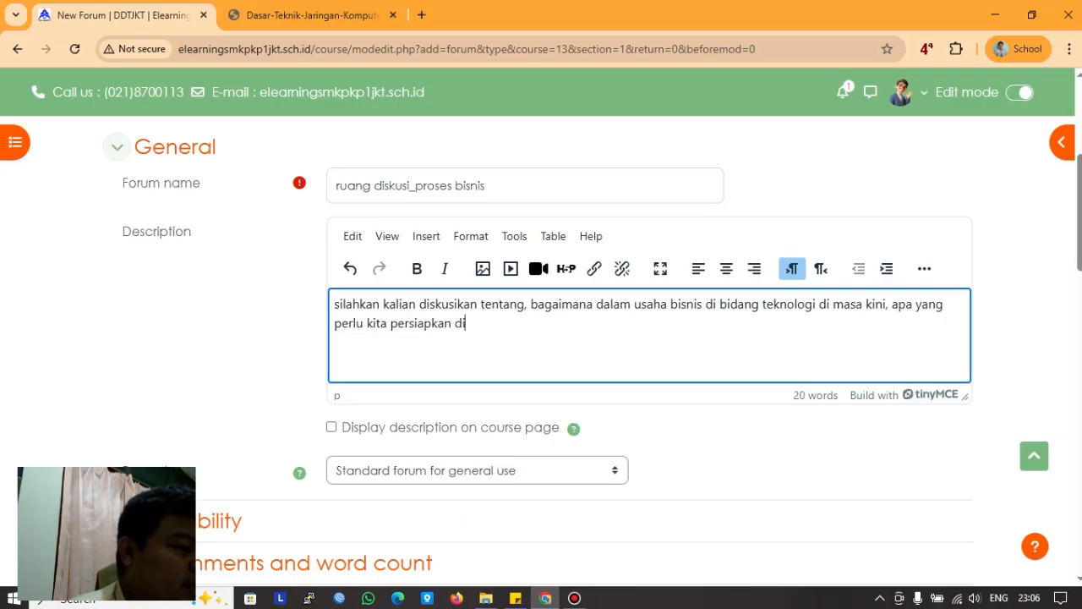
text( awal)
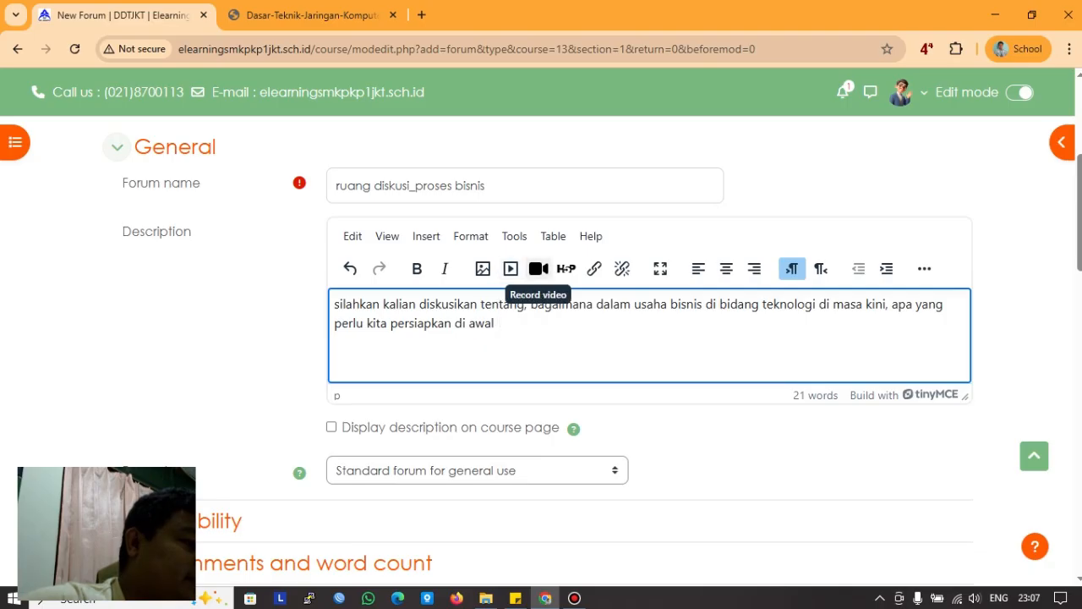
Step: Set Forum type to 'A single simple discussion' and expand the Availability section
scroll(592, 279, down, 3)
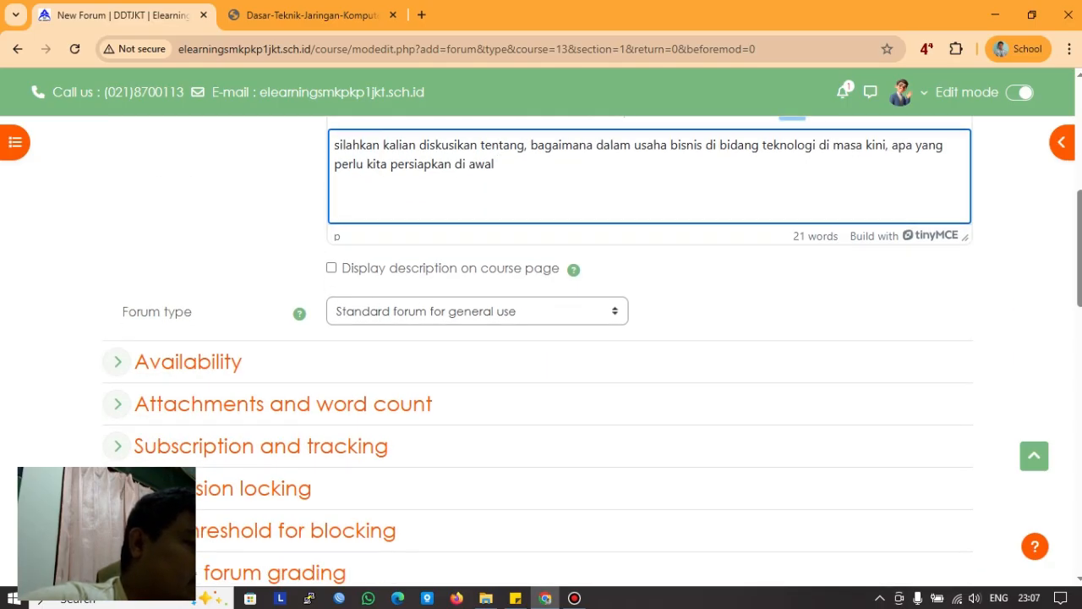
click(477, 311)
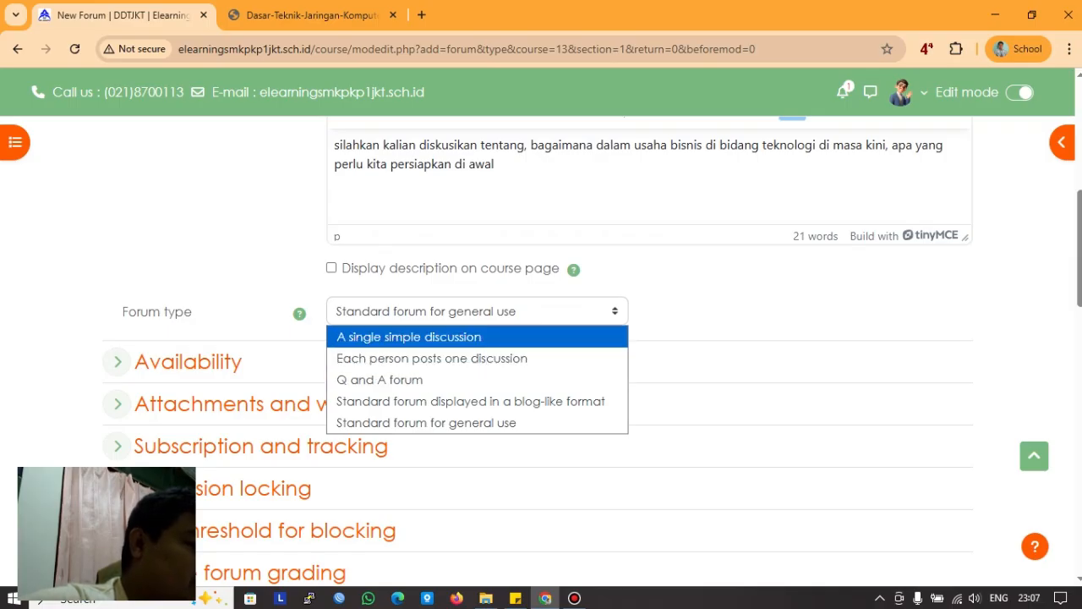
click(409, 336)
scroll(409, 336, up, 2)
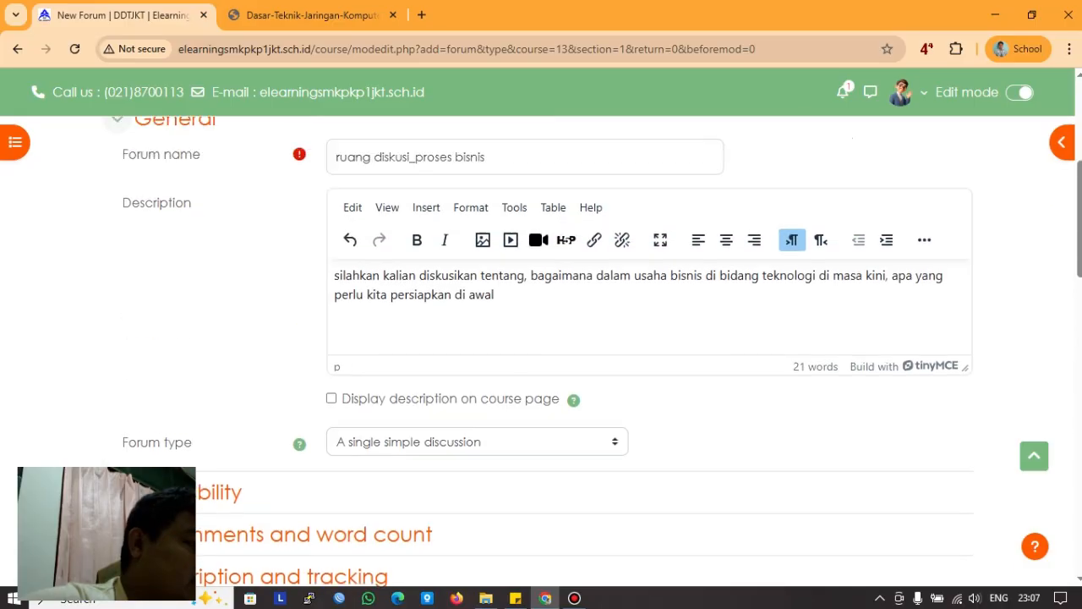
scroll(541, 351, down, 2)
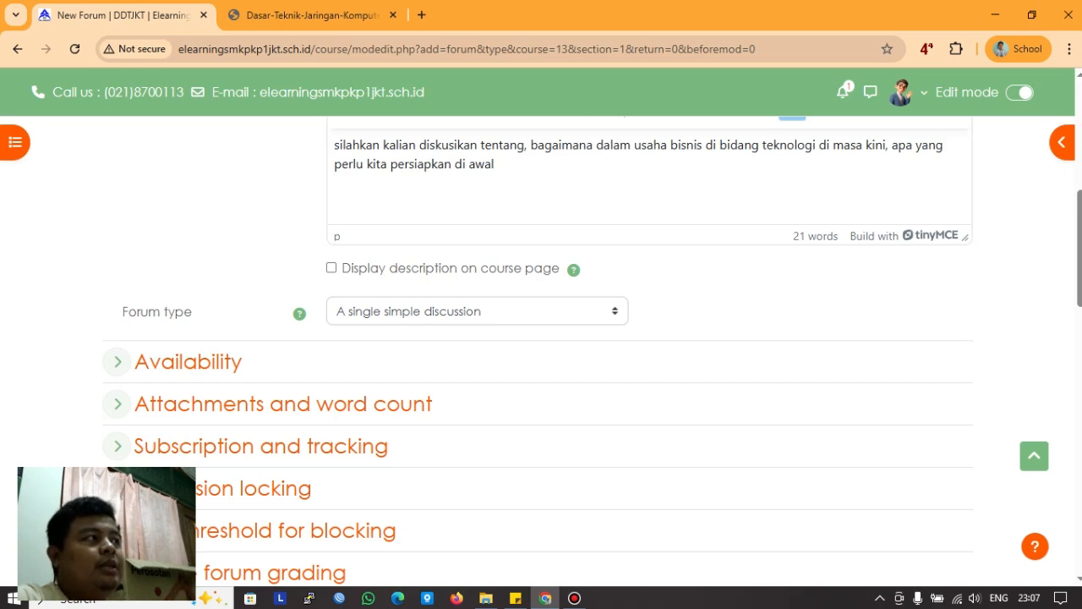
scroll(541, 338, up, 2)
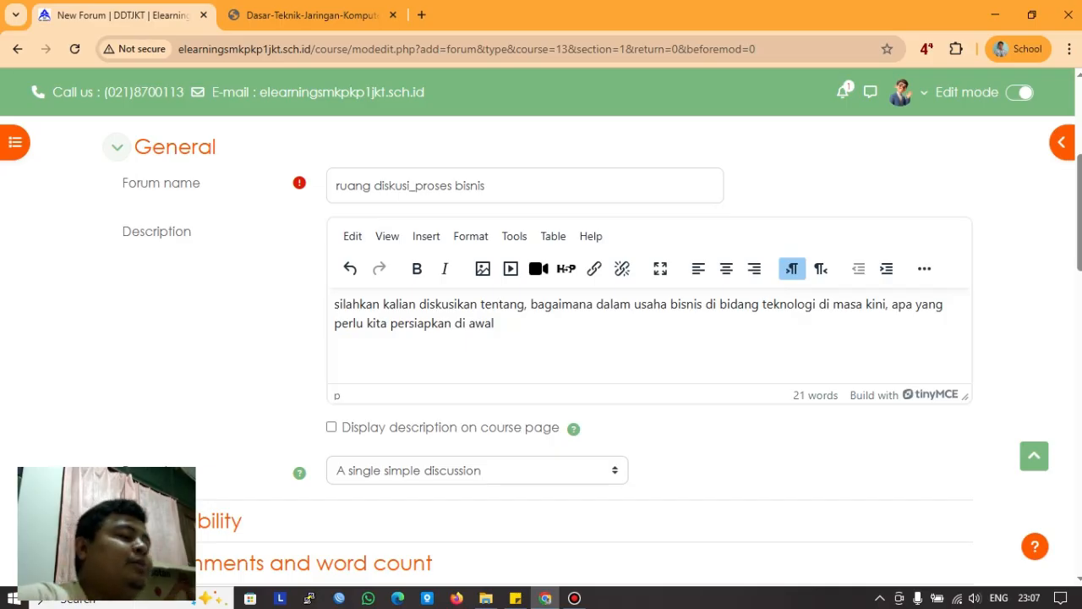
scroll(541, 338, down, 2)
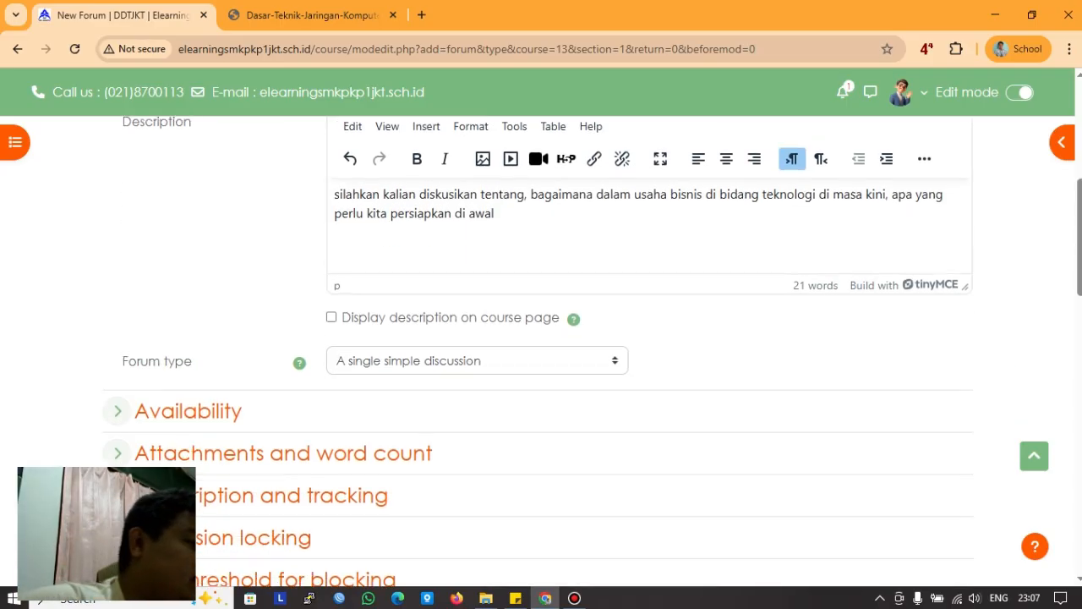
scroll(541, 338, down, 1)
scroll(116, 363, down, 2)
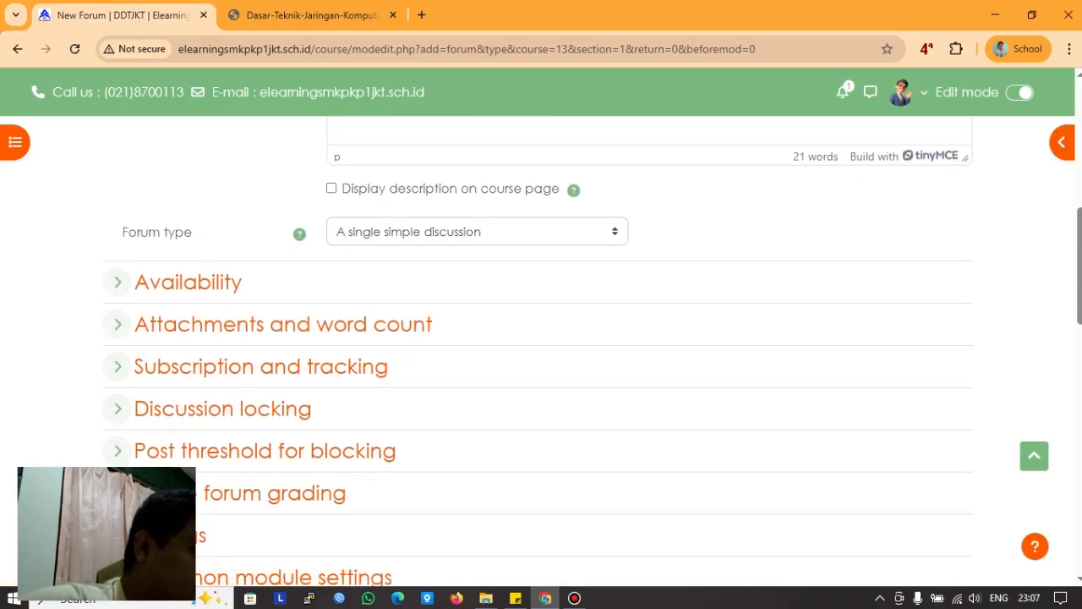
scroll(116, 324, up, 2)
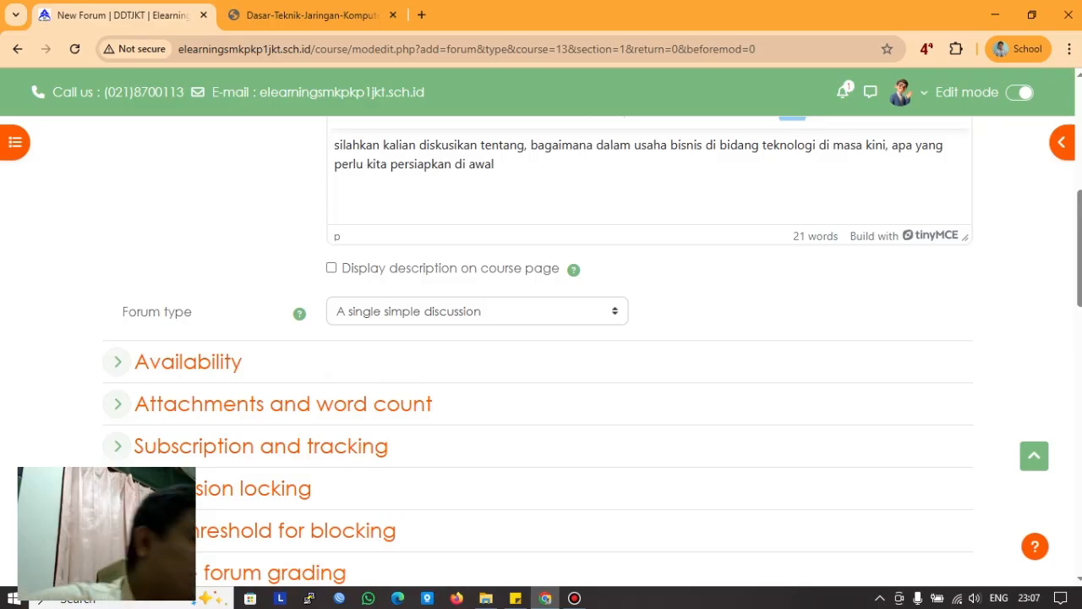
click(117, 361)
Step: Enable the due date (24 August 2025) and a cut-off date of 25 August 2025
scroll(118, 361, down, 2)
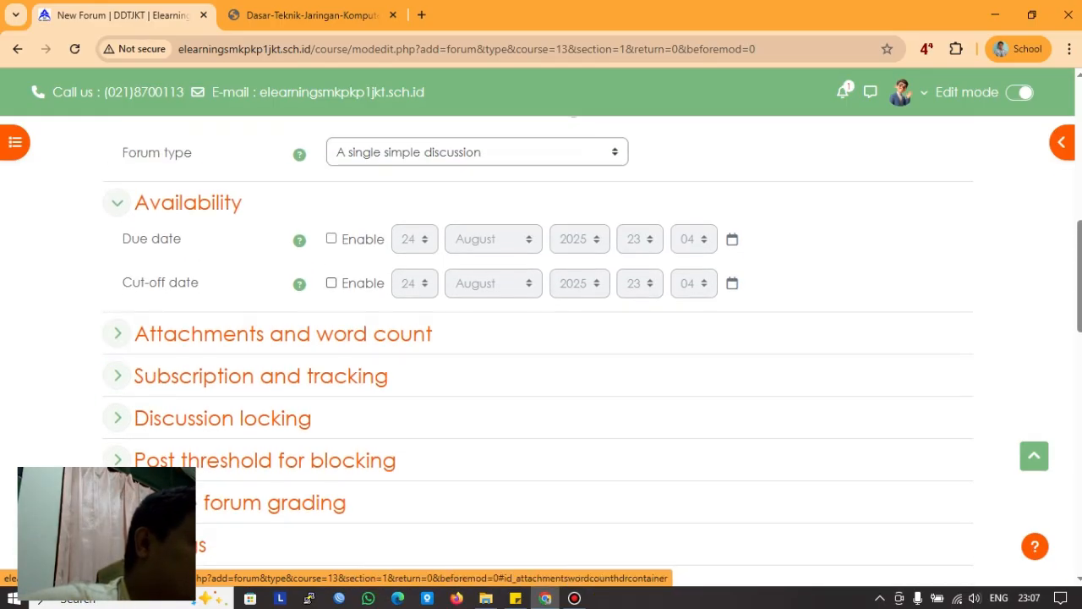
click(331, 238)
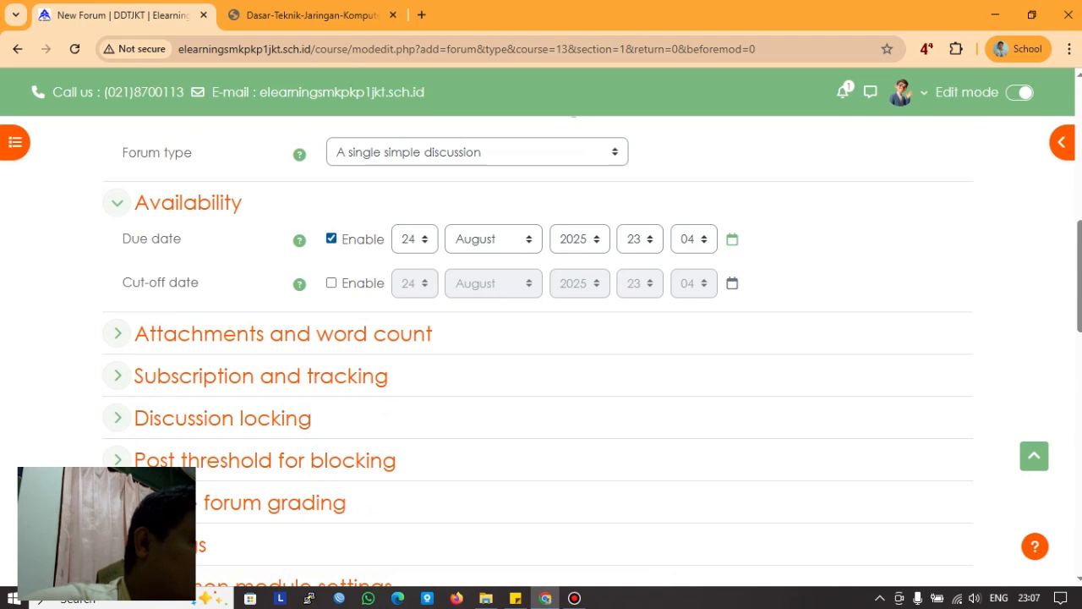
click(331, 282)
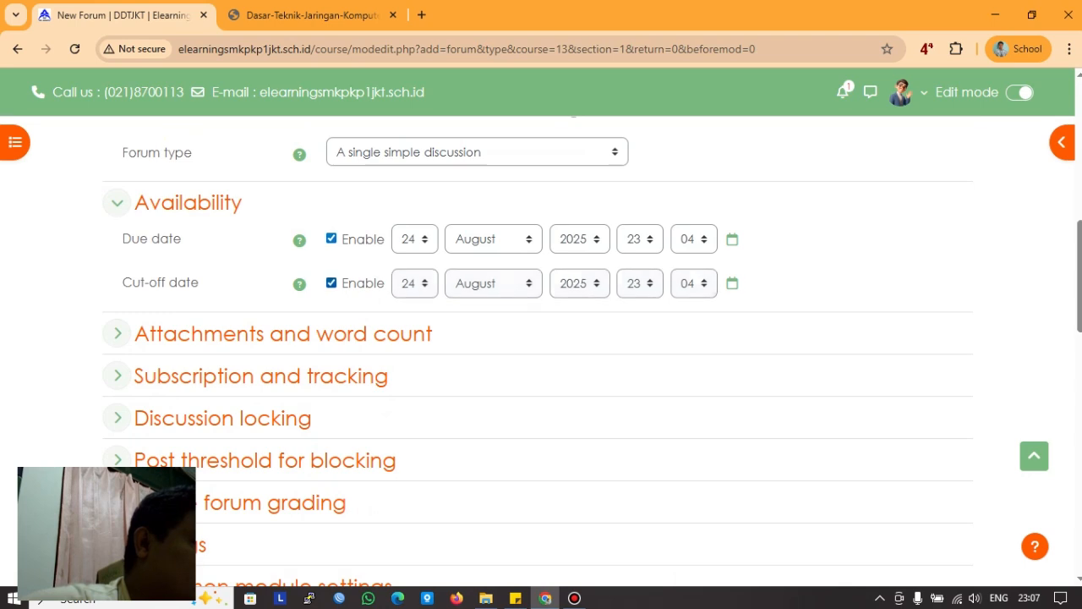
click(414, 283)
scroll(117, 454, down, 2)
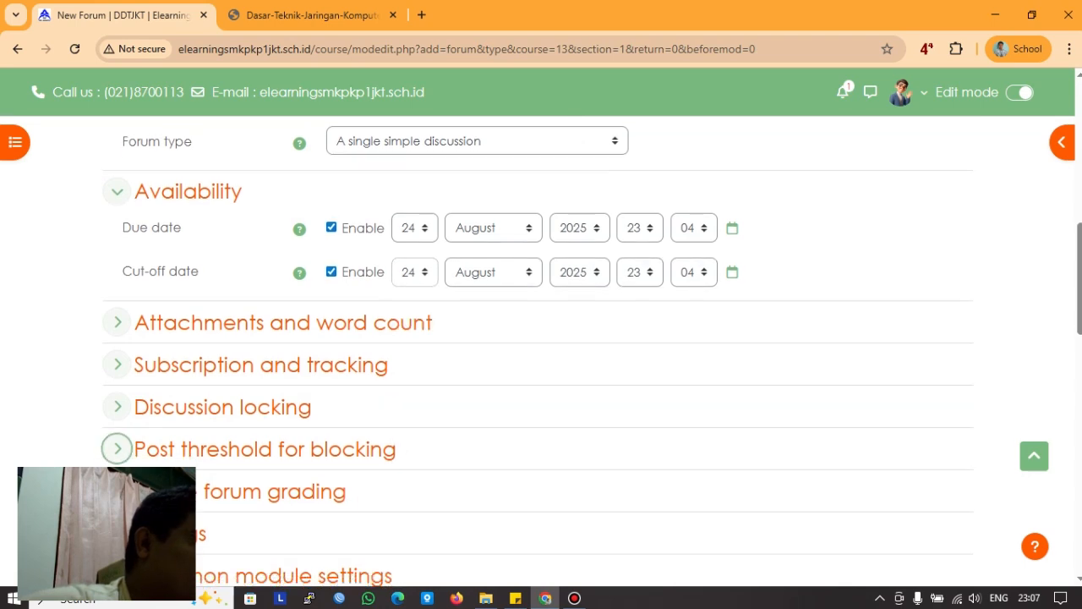
scroll(397, 338, up, 2)
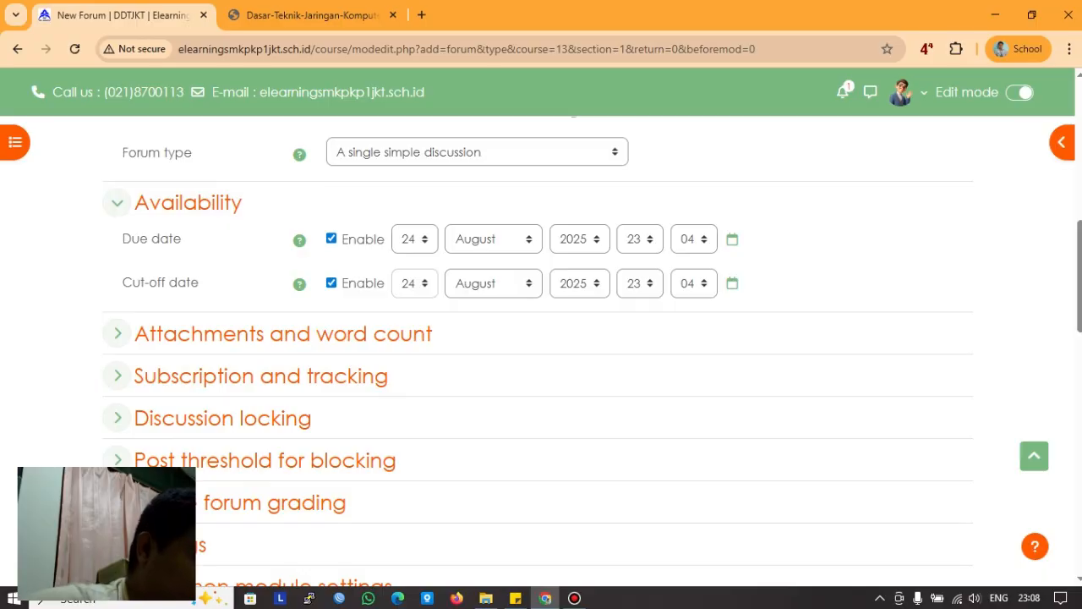
click(415, 283)
scroll(410, 378, down, 2)
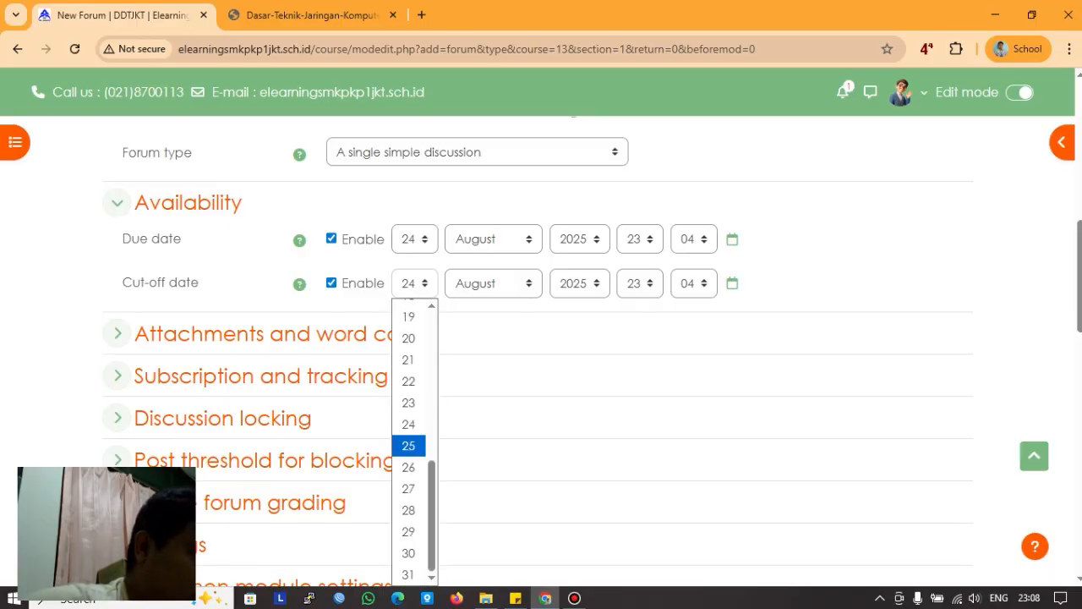
key(Return)
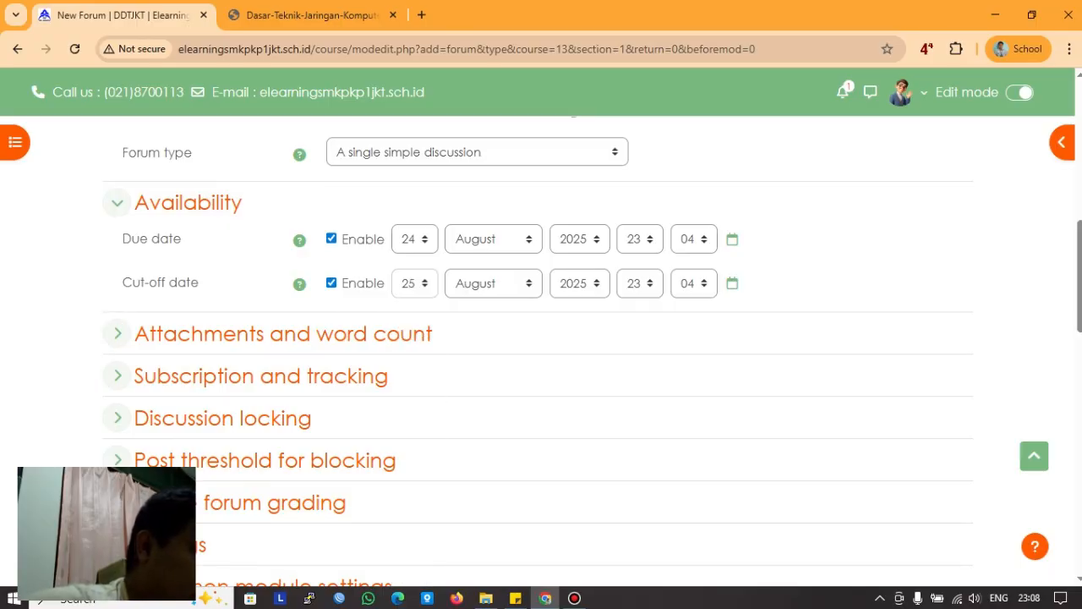
scroll(118, 333, down, 1)
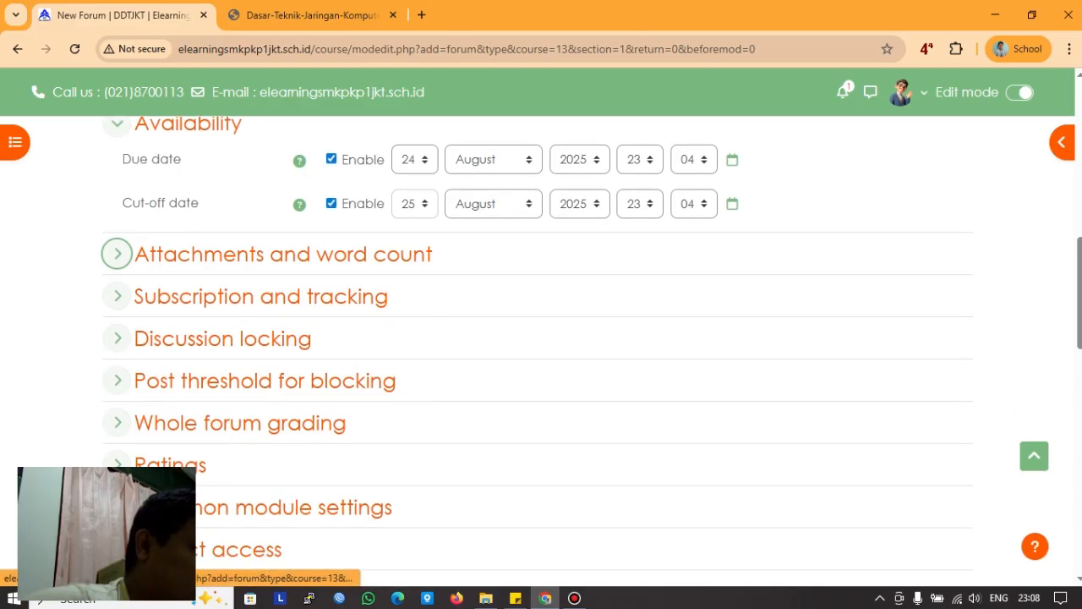
click(116, 253)
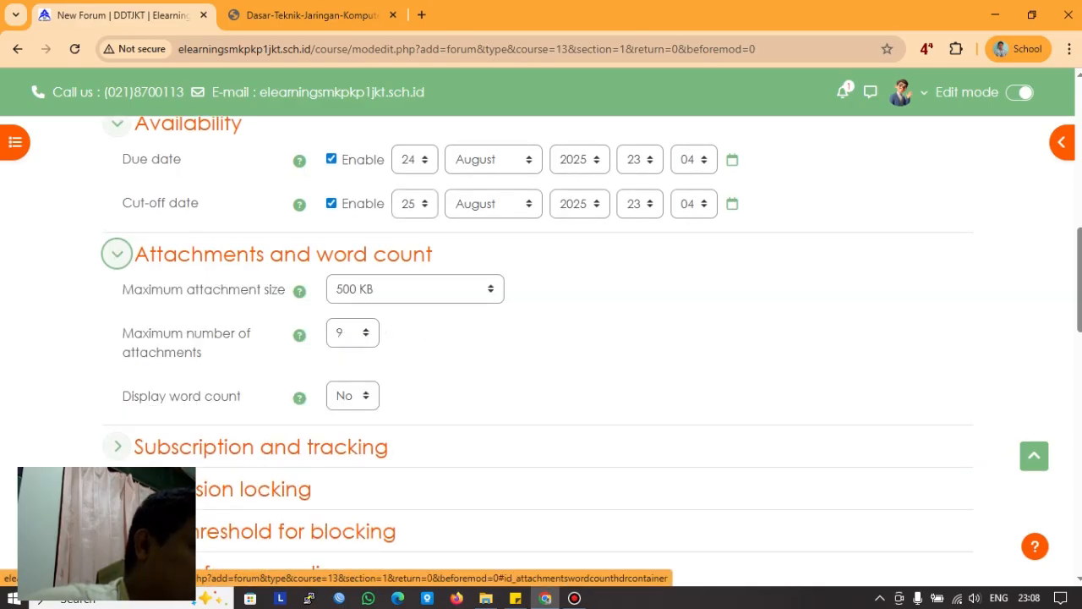
click(116, 253)
click(116, 254)
click(116, 253)
scroll(117, 254, down, 1)
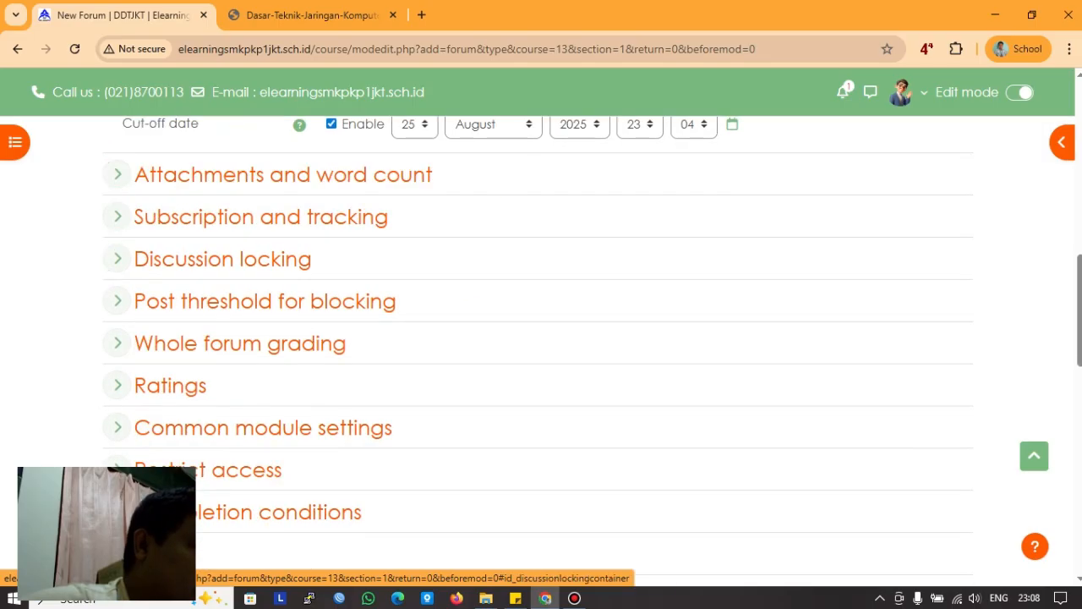
click(117, 216)
click(117, 216)
click(117, 259)
click(117, 259)
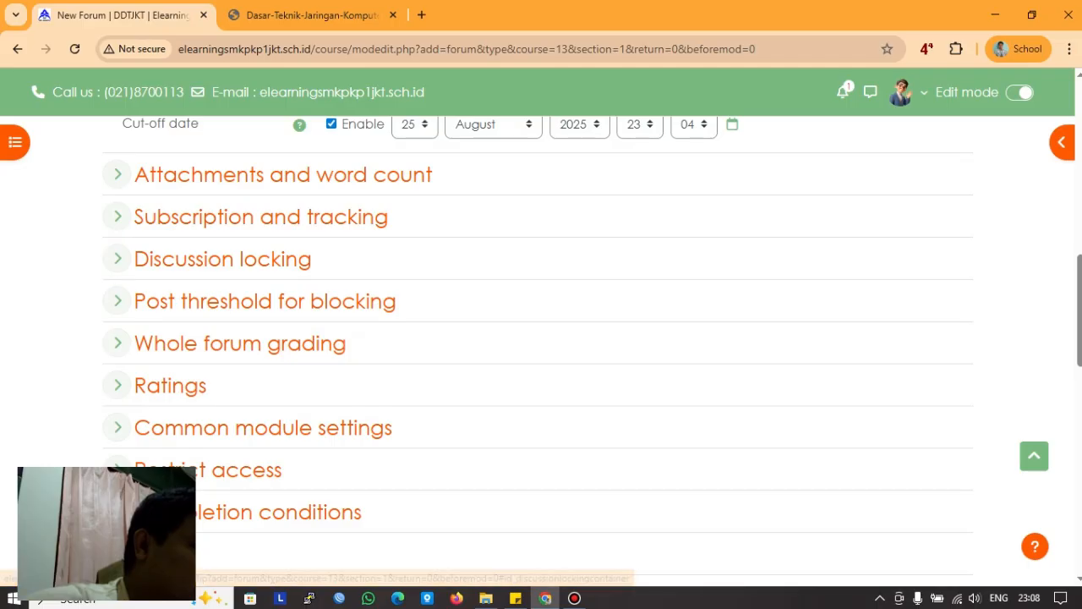
click(117, 301)
click(117, 300)
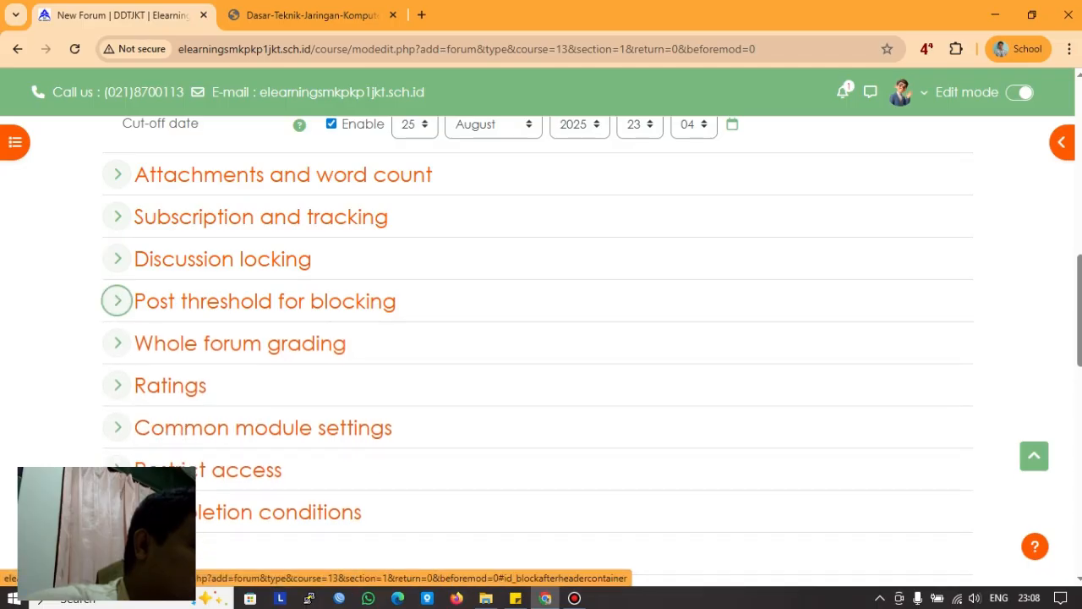
click(116, 301)
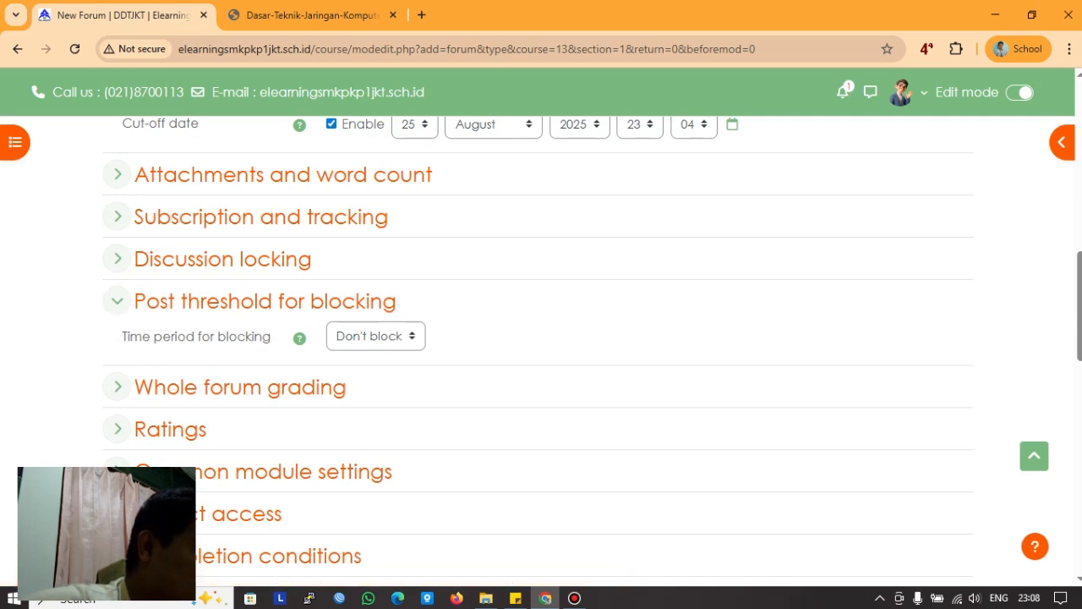
click(375, 336)
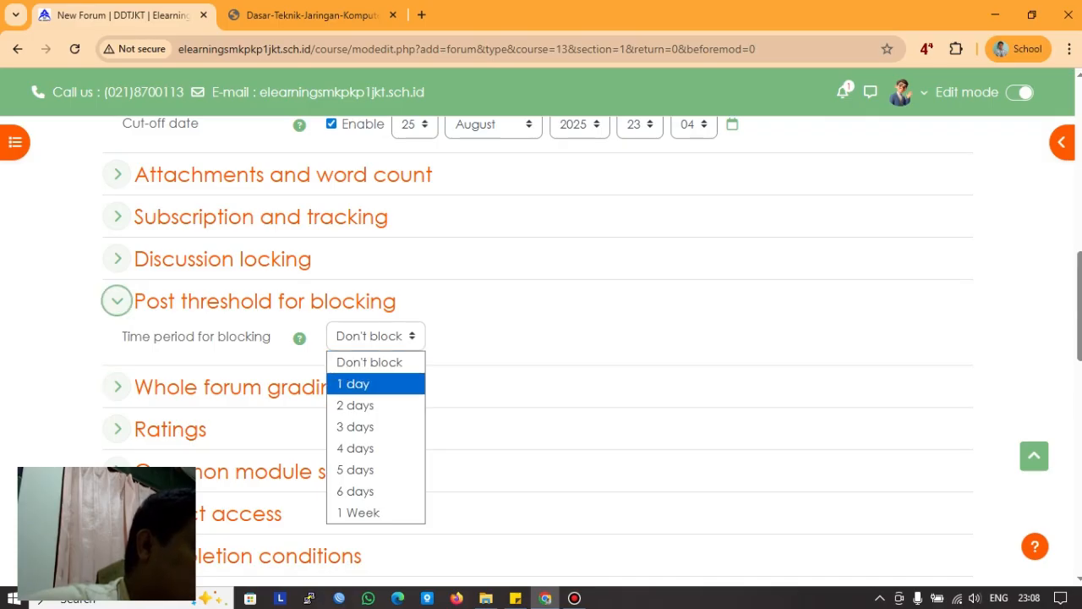
click(116, 301)
click(117, 258)
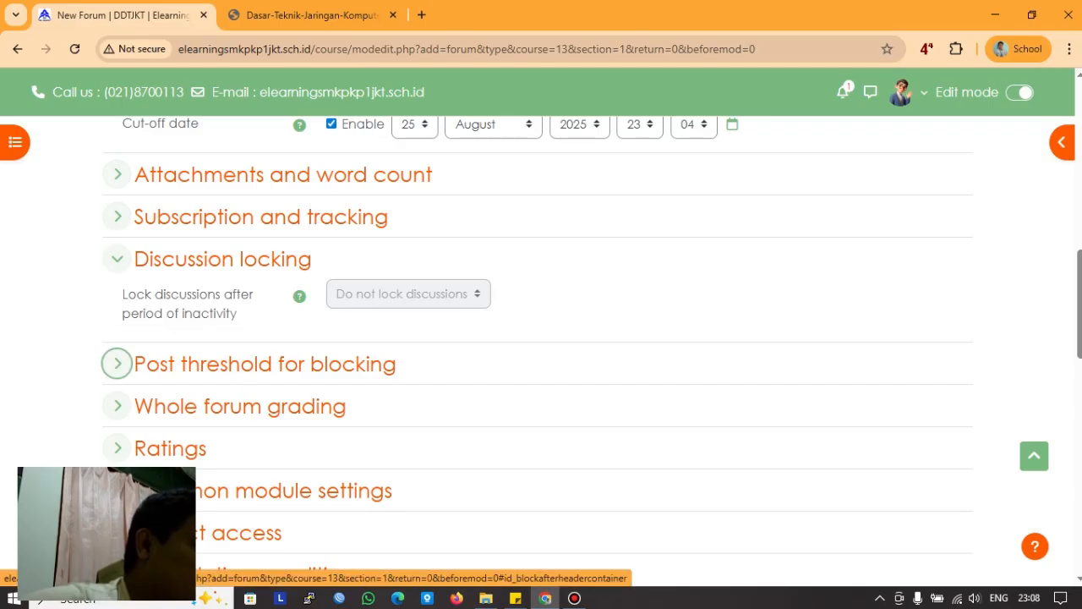
click(117, 363)
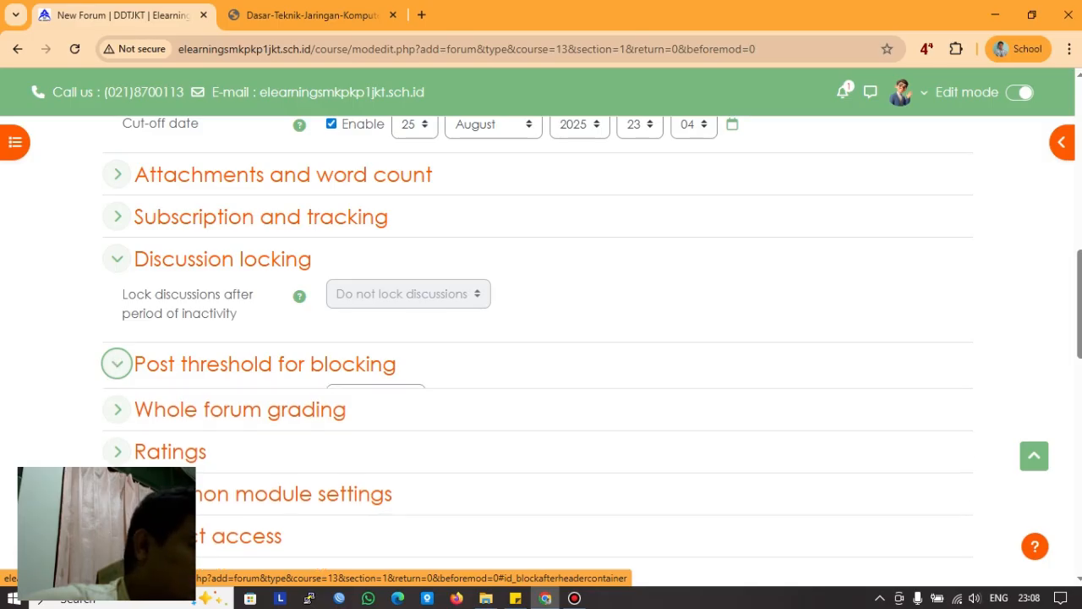
click(116, 259)
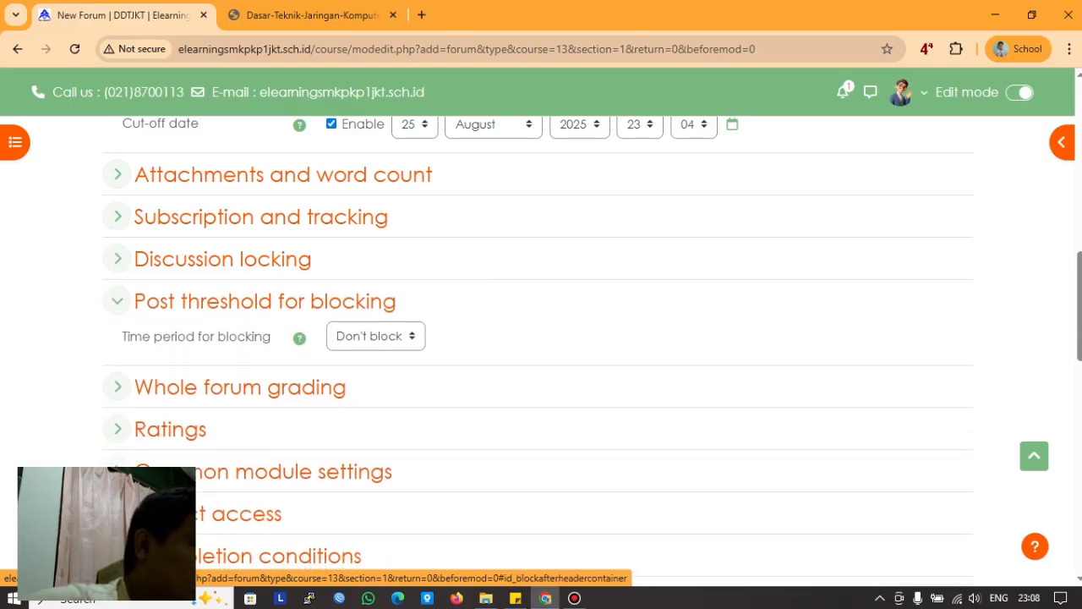
click(376, 399)
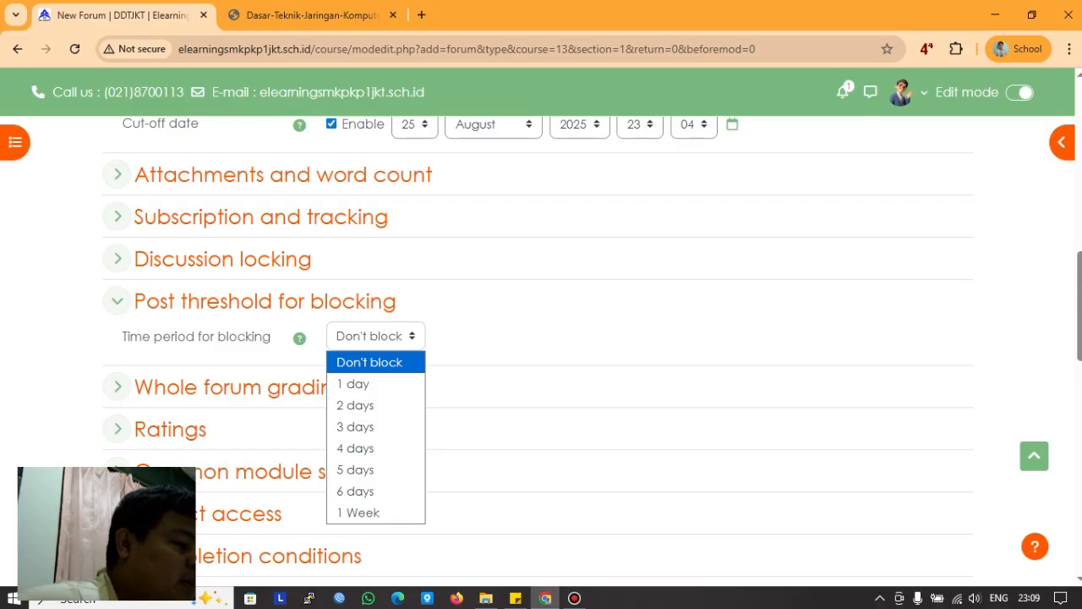
click(369, 362)
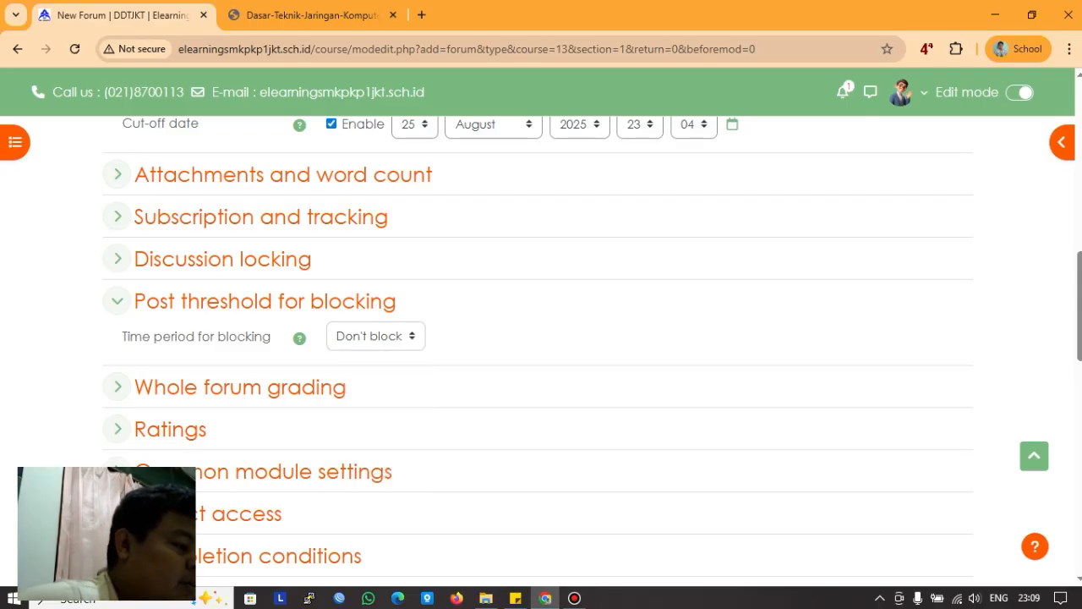
scroll(119, 221, down, 1)
click(117, 220)
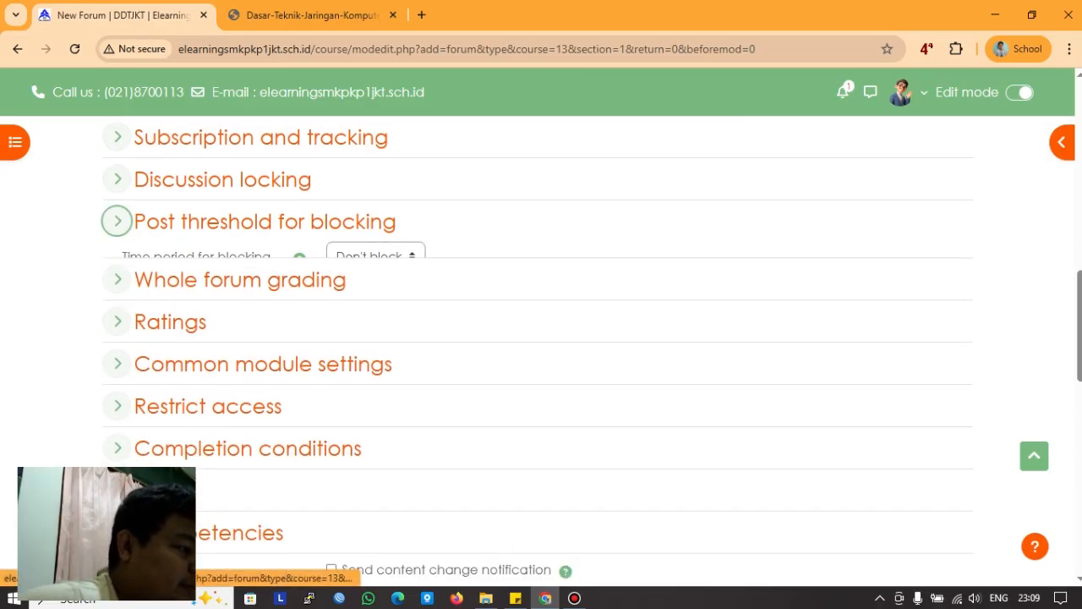
click(116, 262)
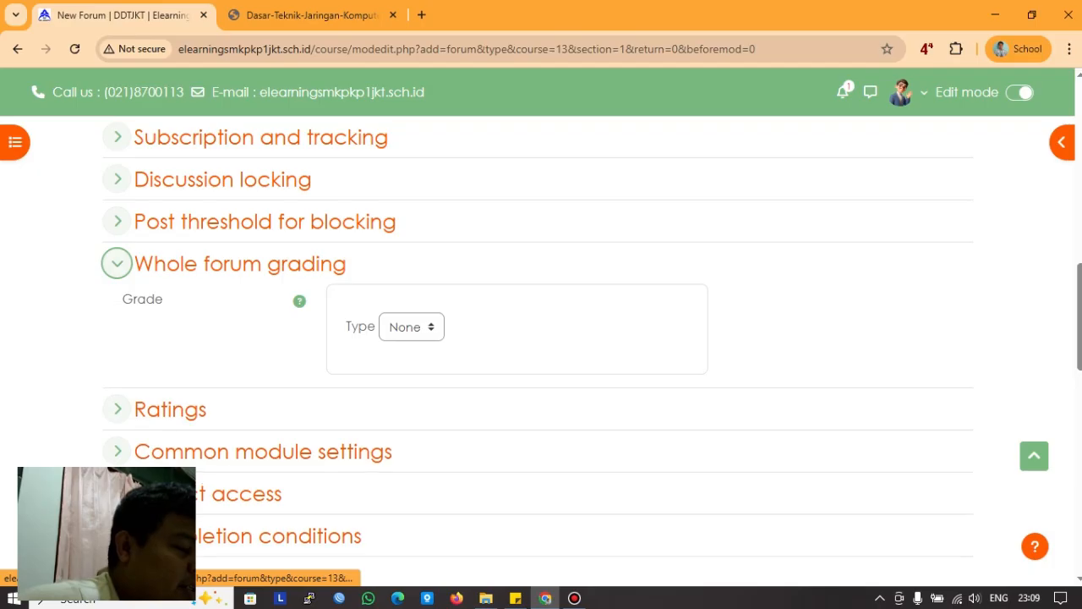
click(117, 263)
click(117, 305)
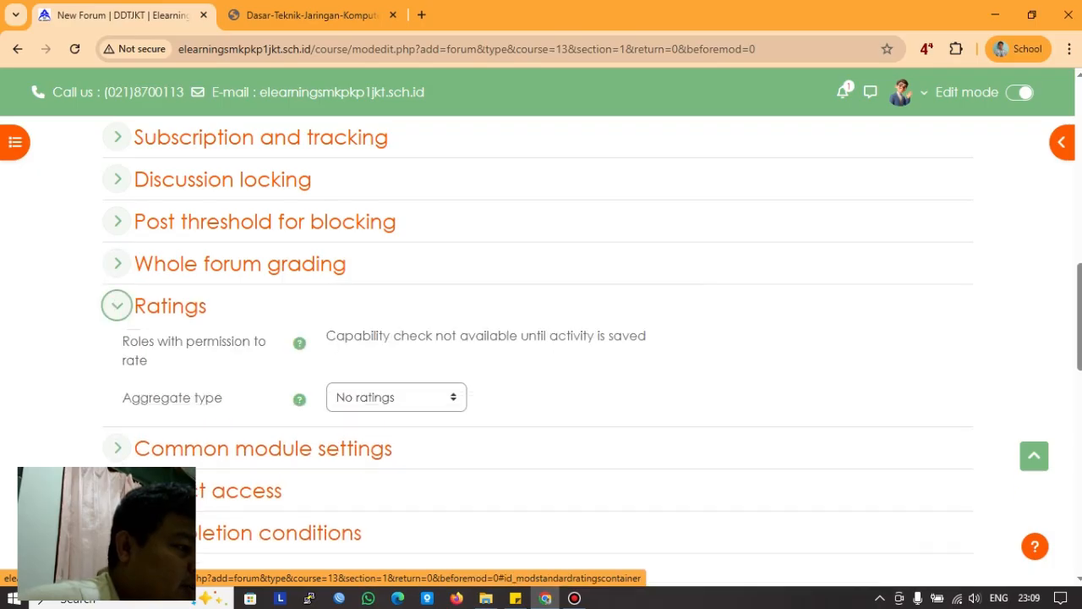
click(117, 306)
scroll(116, 346, down, 2)
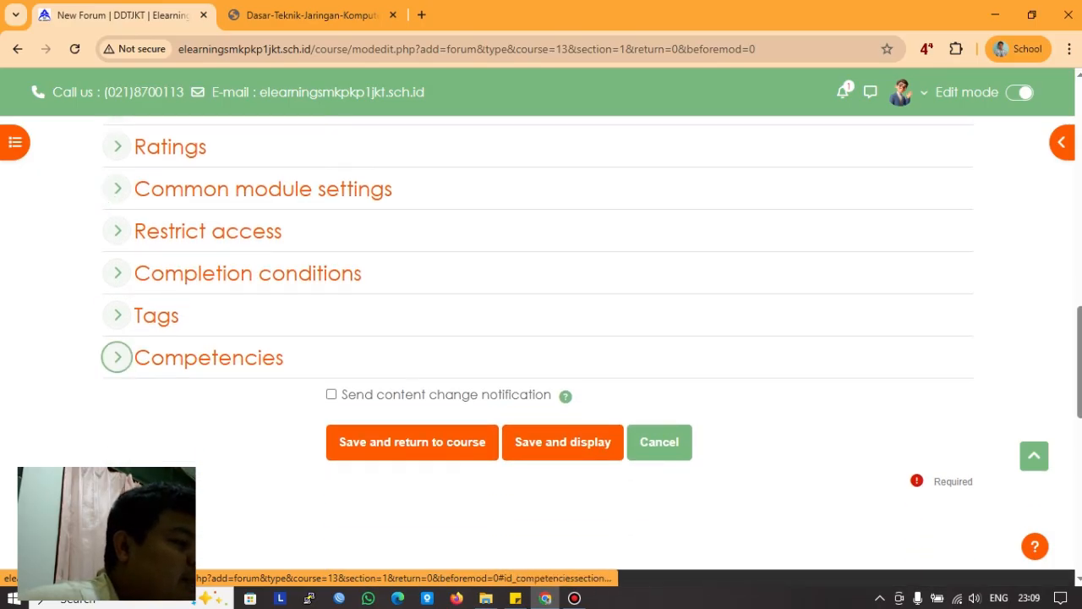
click(116, 273)
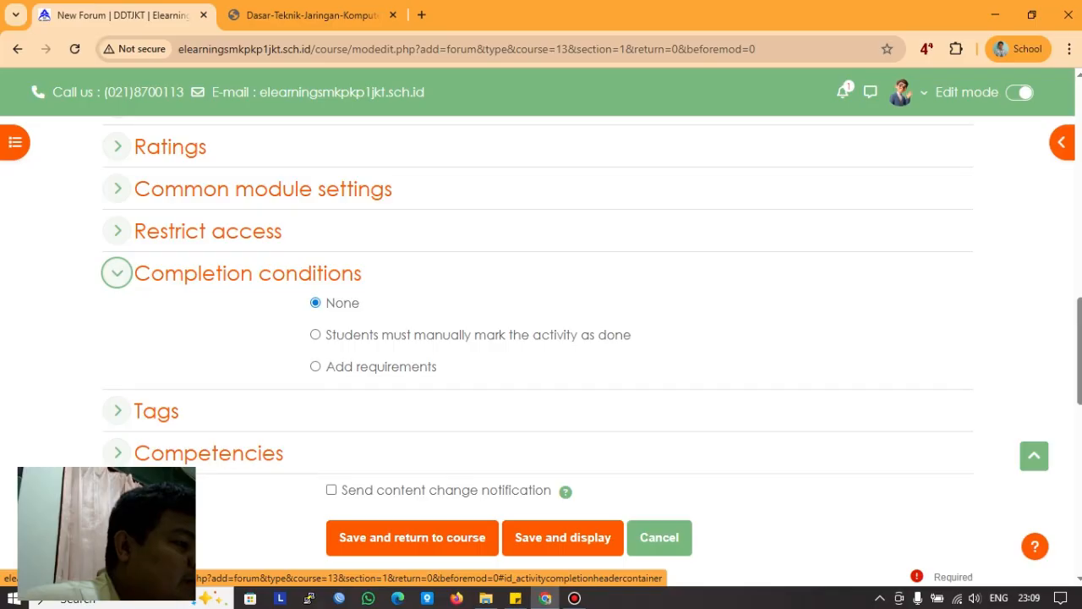
click(116, 272)
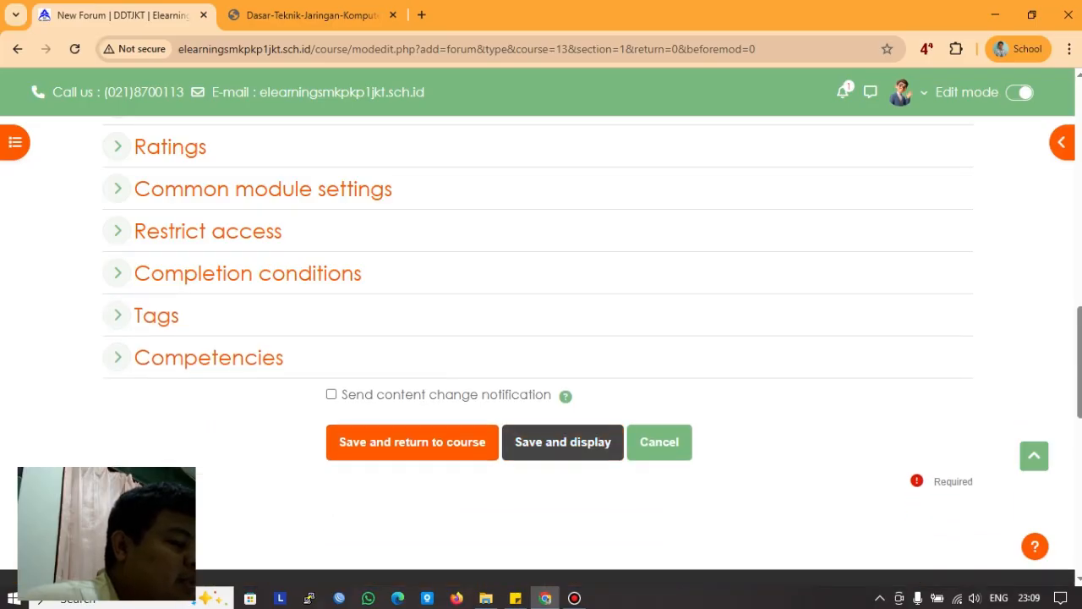
Step: Save and display the forum, check its Reply form, then return to PERTEMUAN 1
click(563, 441)
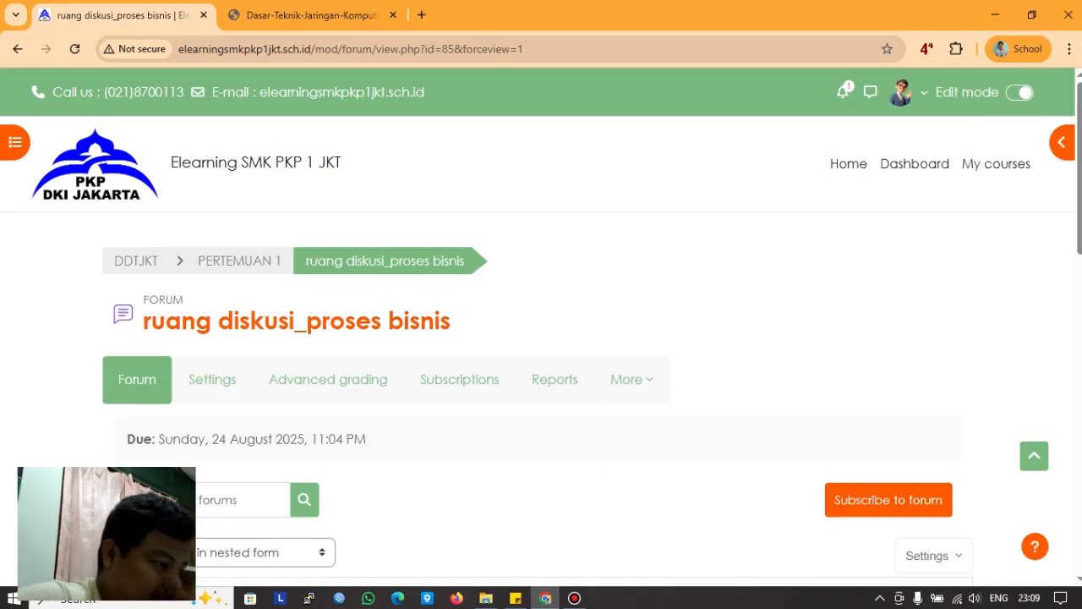
scroll(541, 338, down, 3)
scroll(541, 355, down, 1)
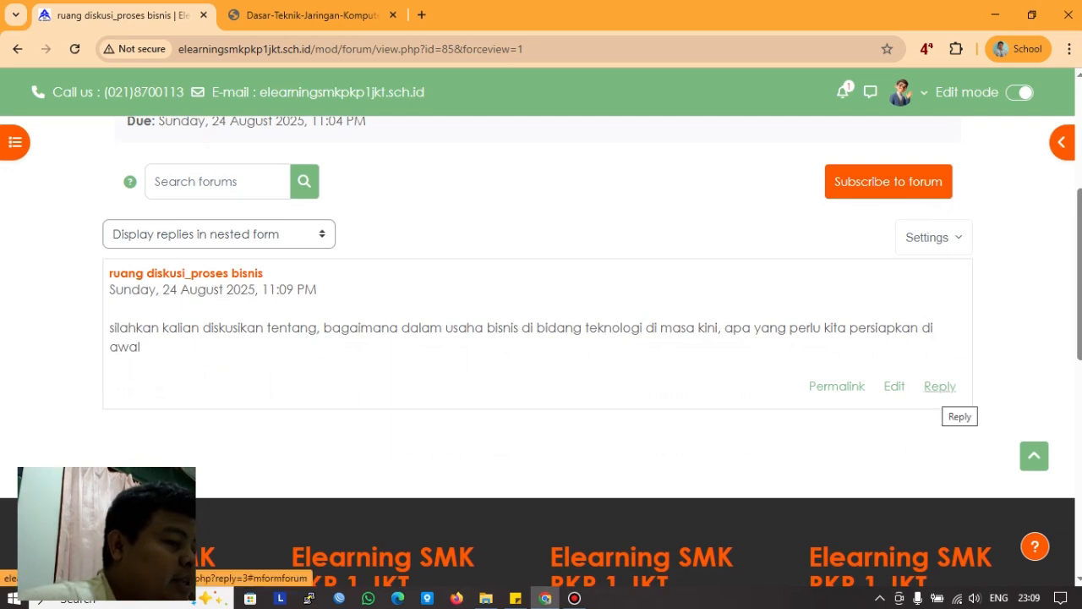
click(940, 387)
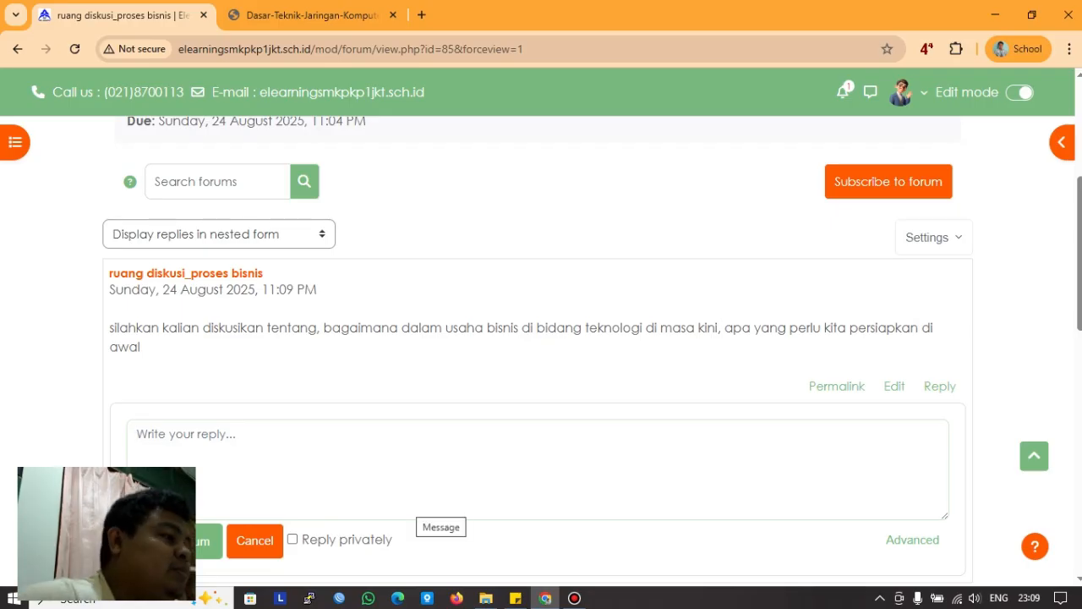
scroll(416, 500, up, 4)
click(224, 260)
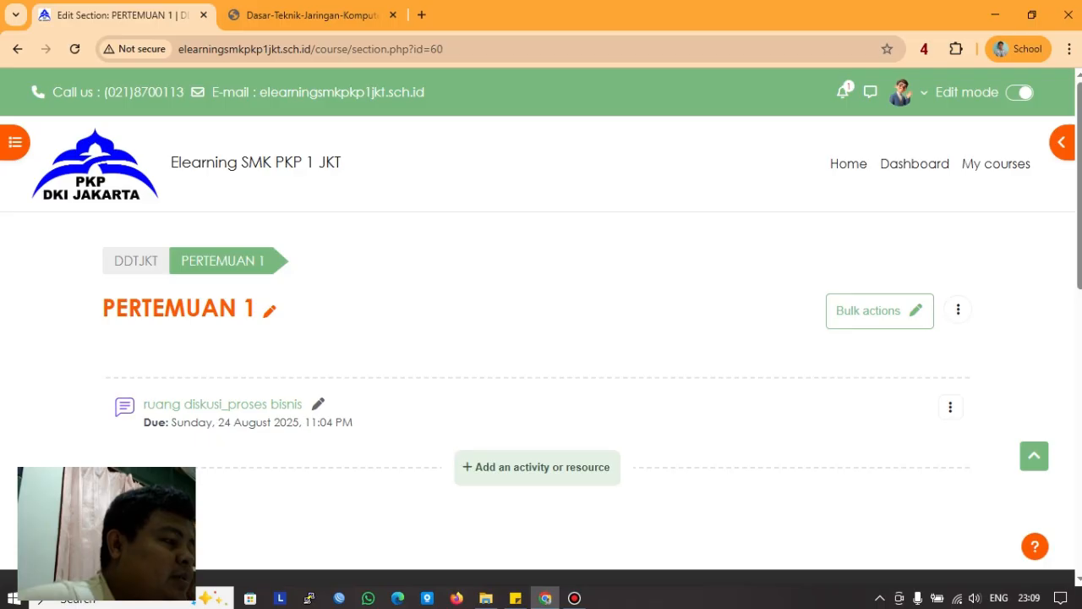
click(135, 260)
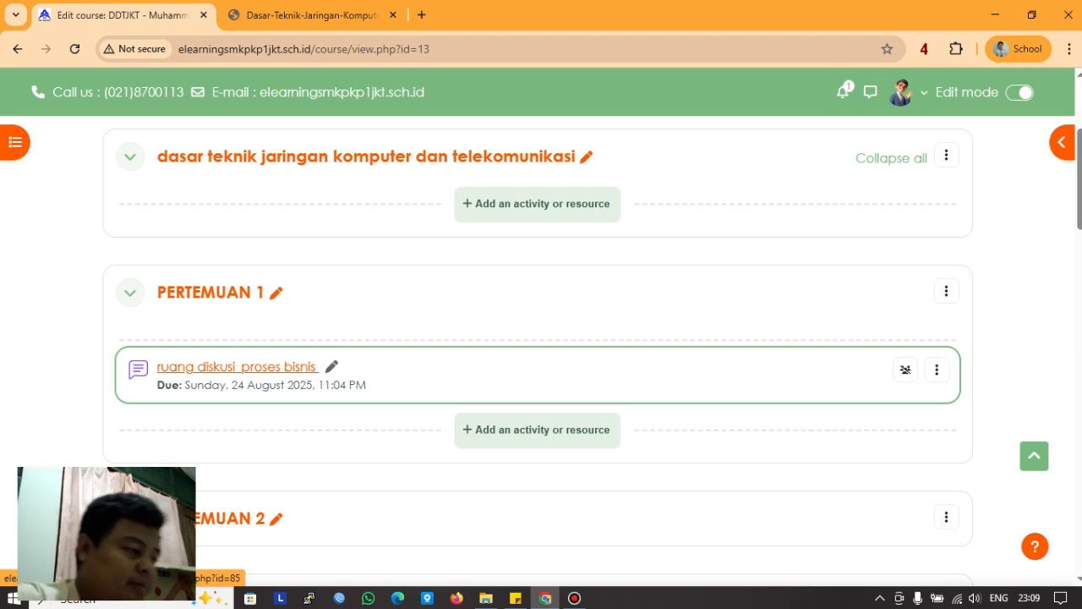
scroll(541, 338, down, 1)
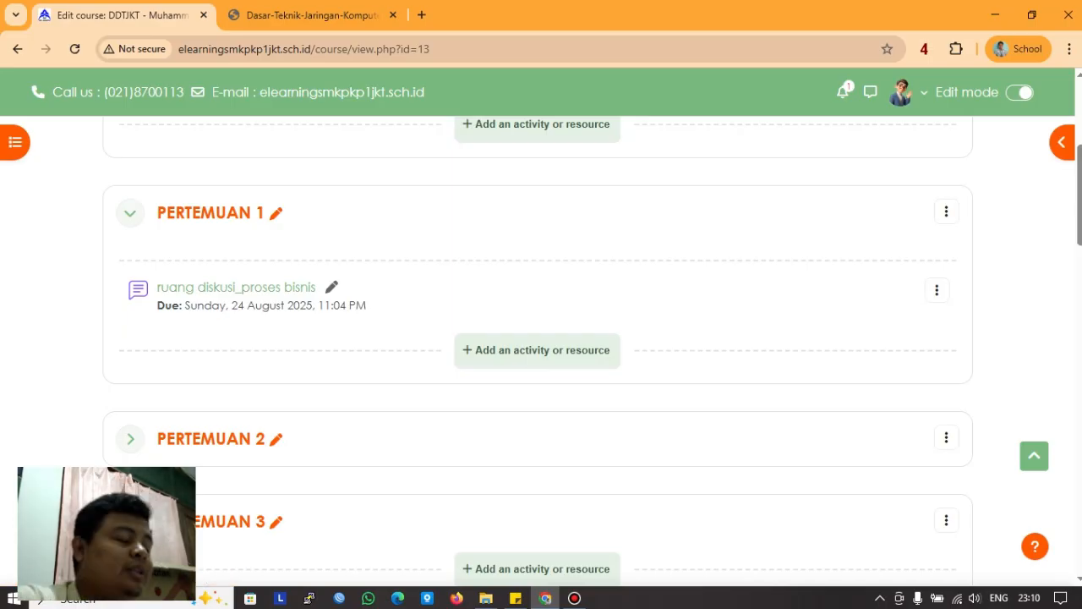
scroll(541, 339, down, 2)
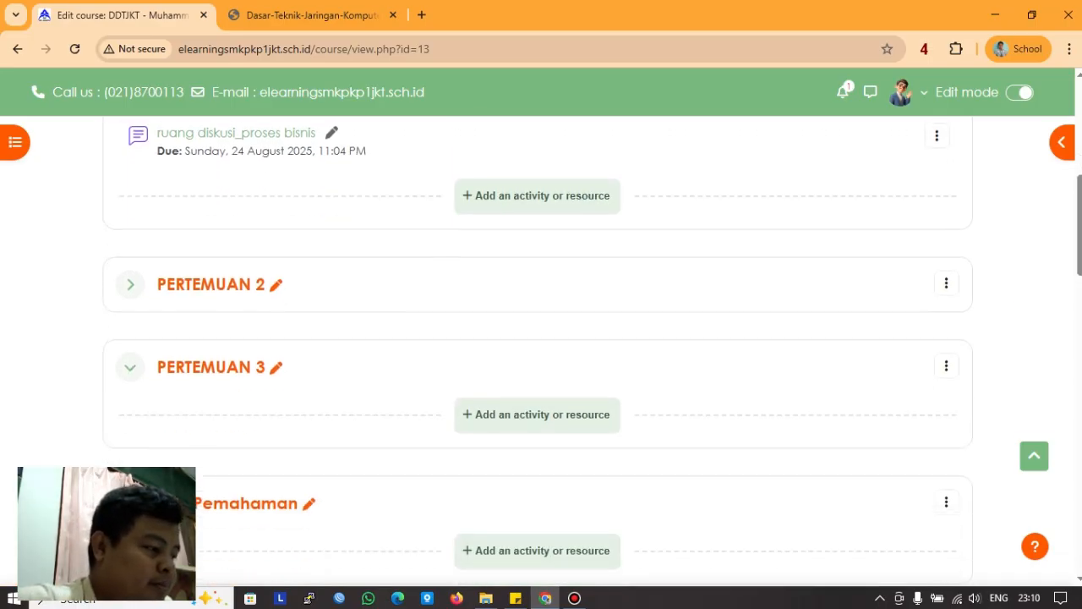
scroll(541, 338, down, 3)
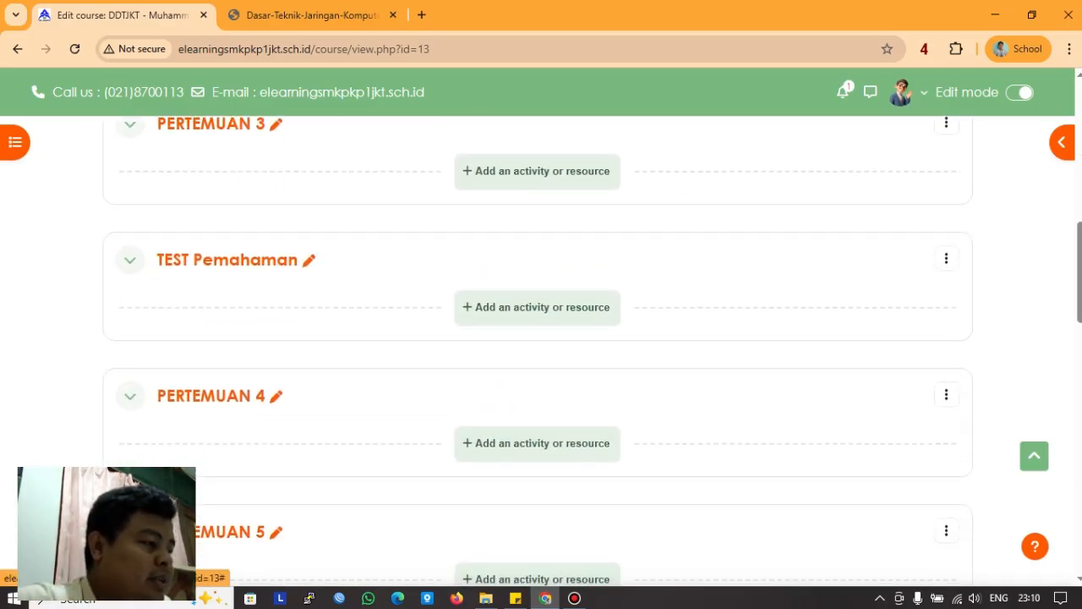
scroll(541, 338, up, 2)
scroll(542, 338, up, 4)
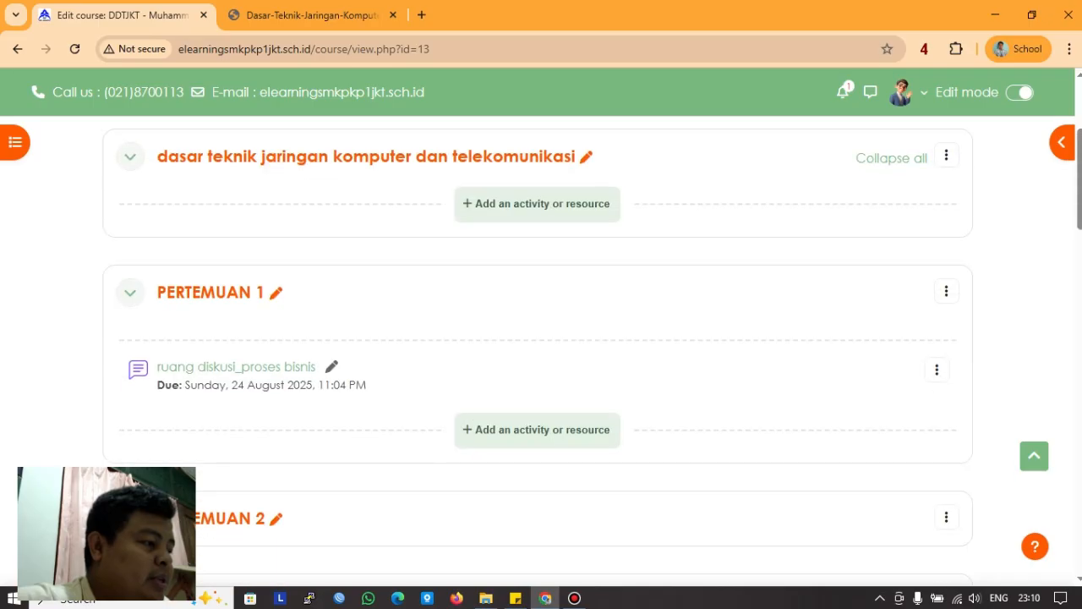
scroll(541, 338, down, 3)
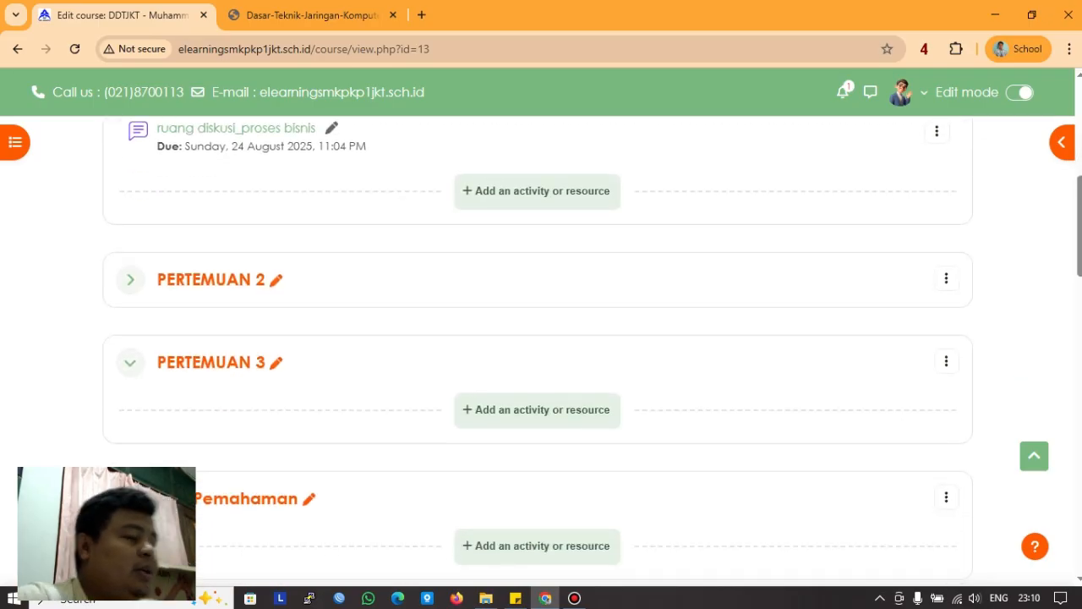
scroll(541, 338, up, 2)
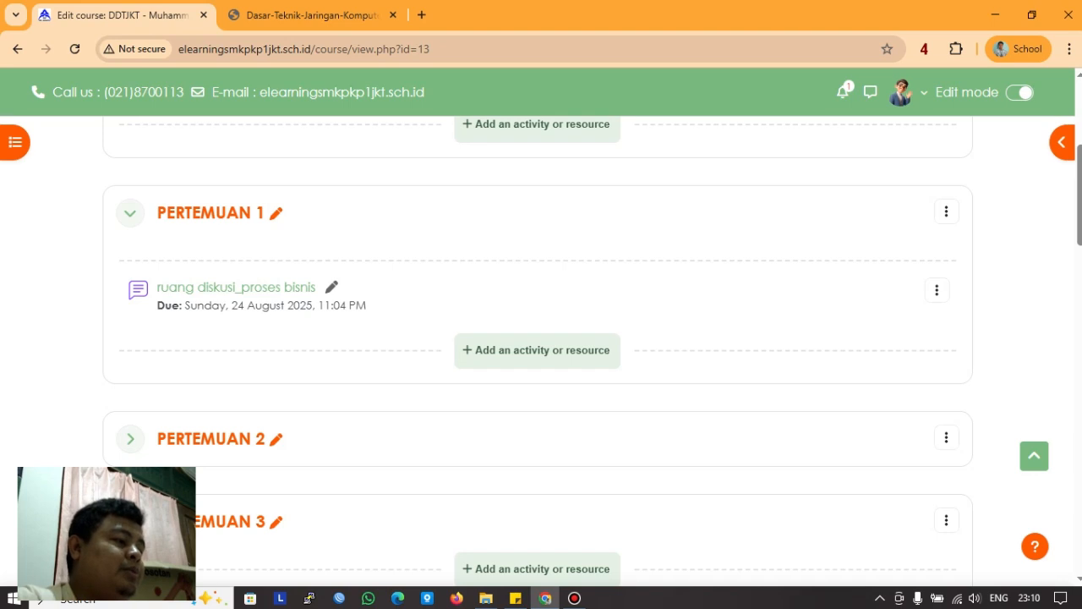
scroll(537, 377, down, 3)
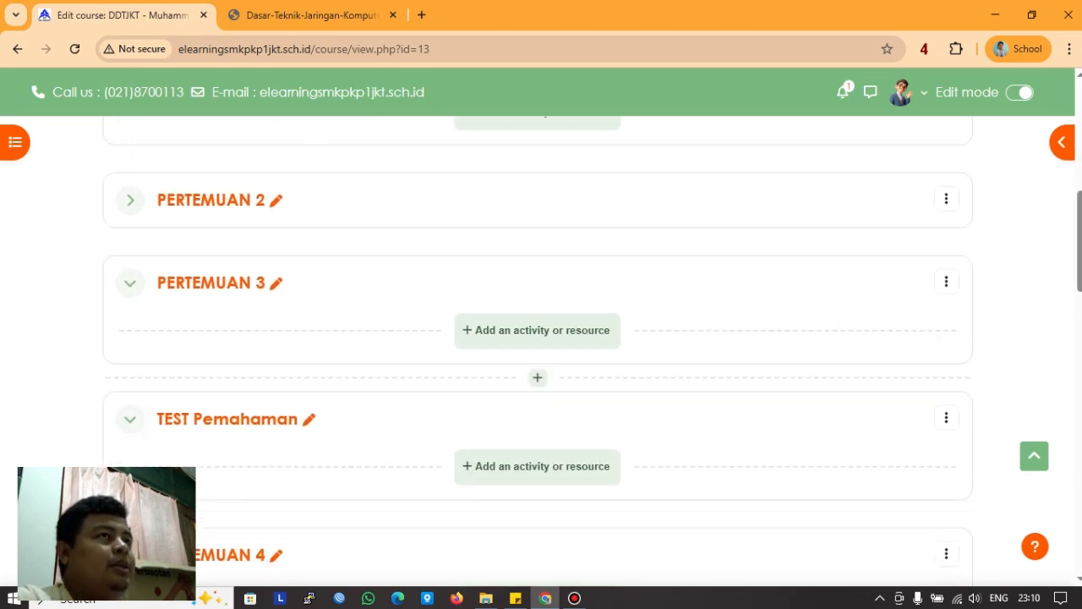
scroll(538, 377, up, 4)
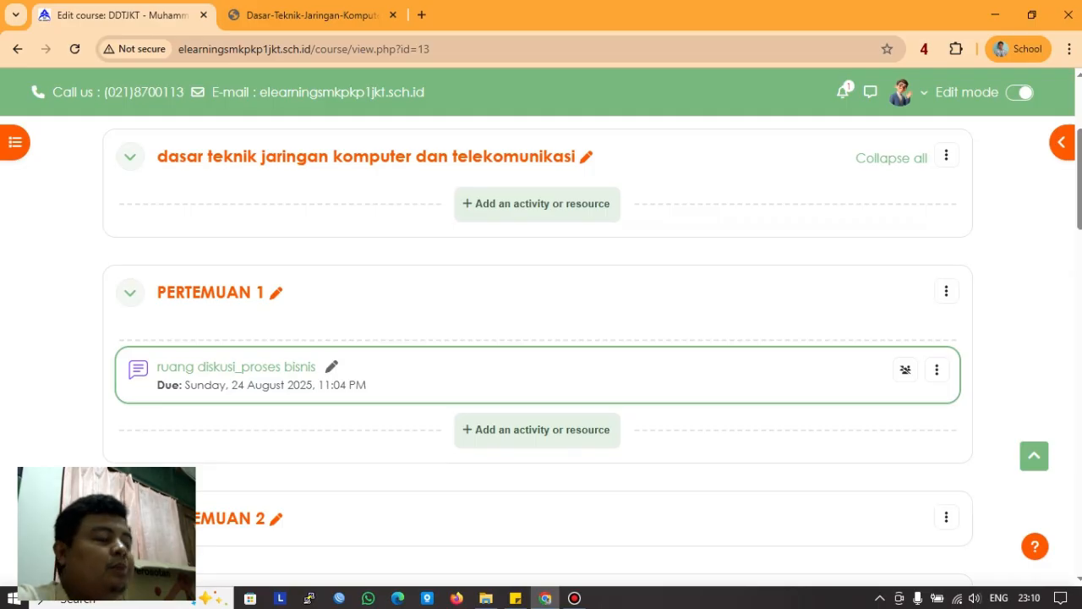
scroll(538, 372, down, 5)
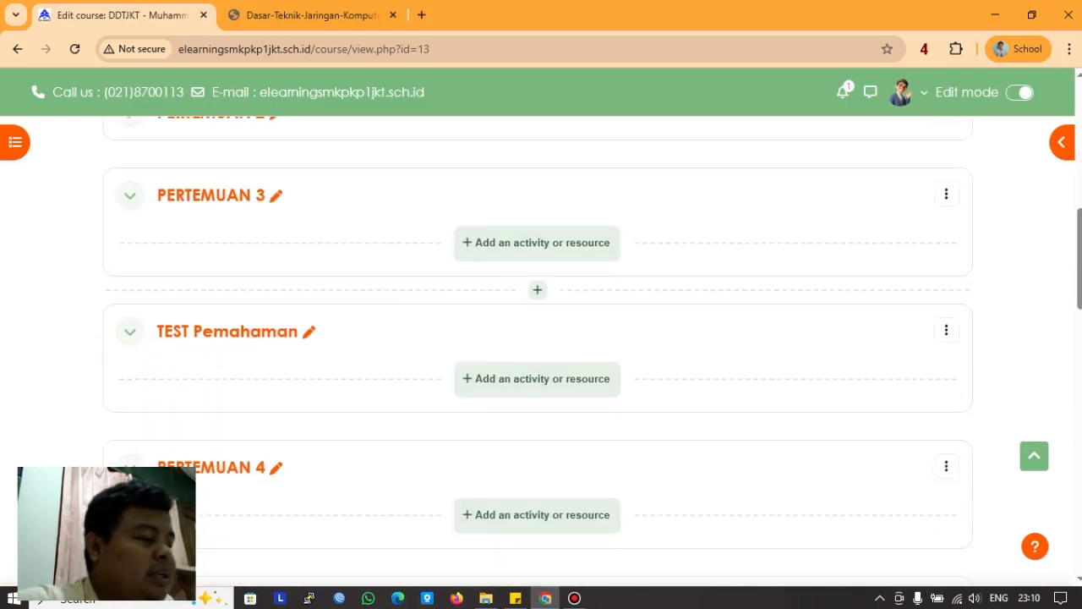
scroll(537, 338, down, 1)
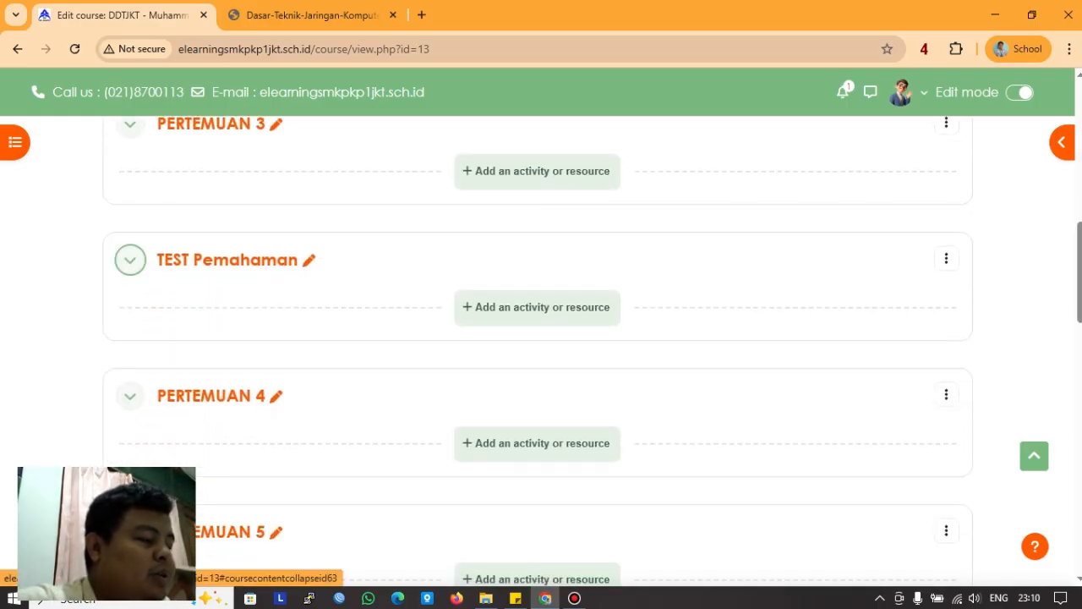
click(130, 259)
click(130, 260)
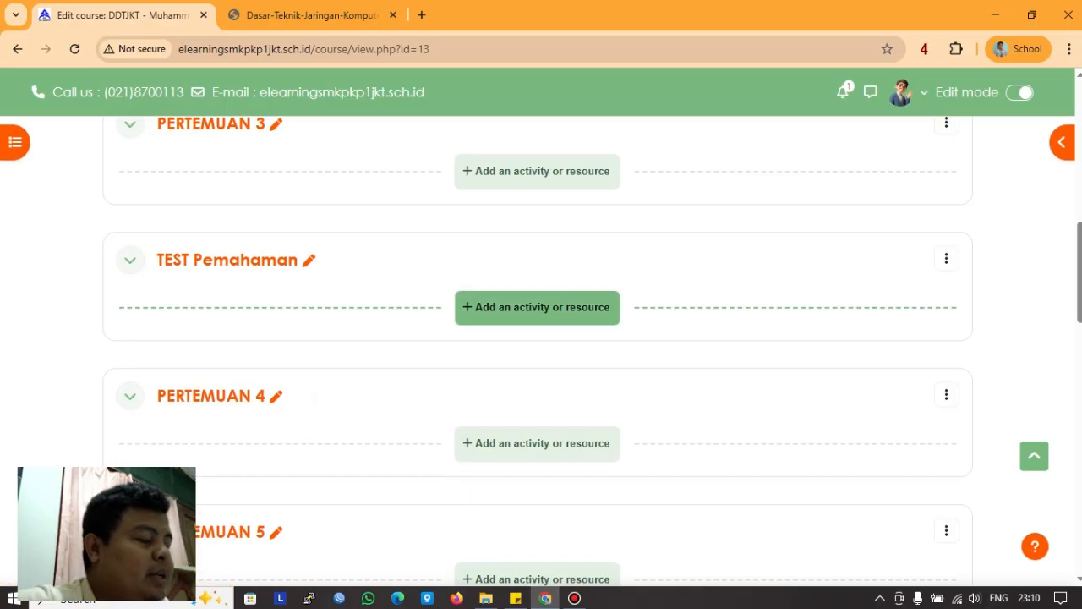
Step: Under TEST Pemahaman, add an activity and pick the Quiz tile
click(537, 306)
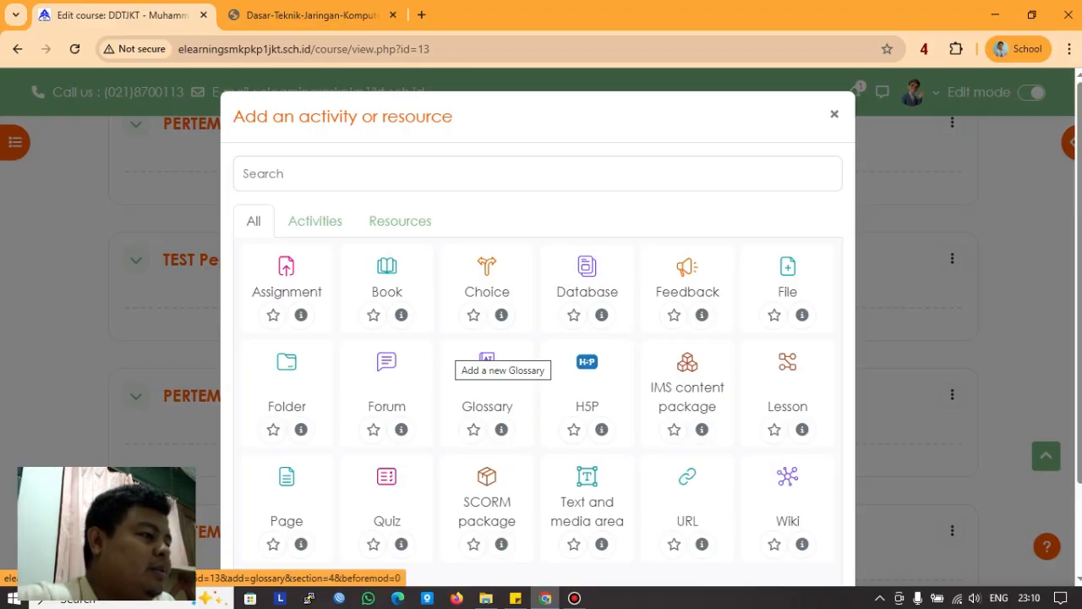
scroll(537, 338, down, 2)
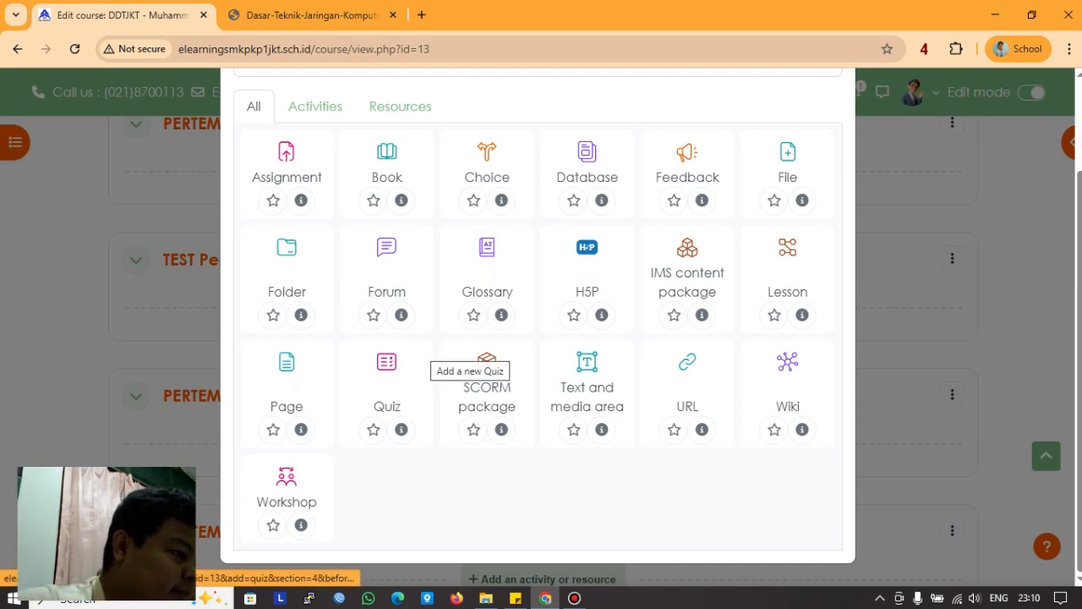
click(423, 348)
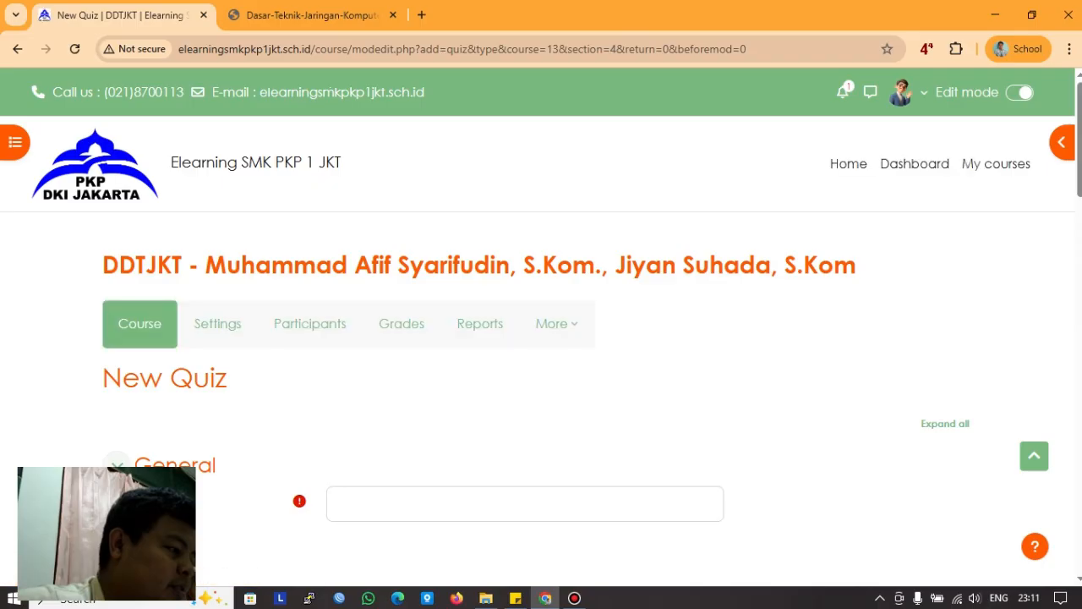
Step: Name the new quiz 'latihan_mingguan'
scroll(541, 338, down, 2)
scroll(541, 338, down, 1)
scroll(542, 338, up, 2)
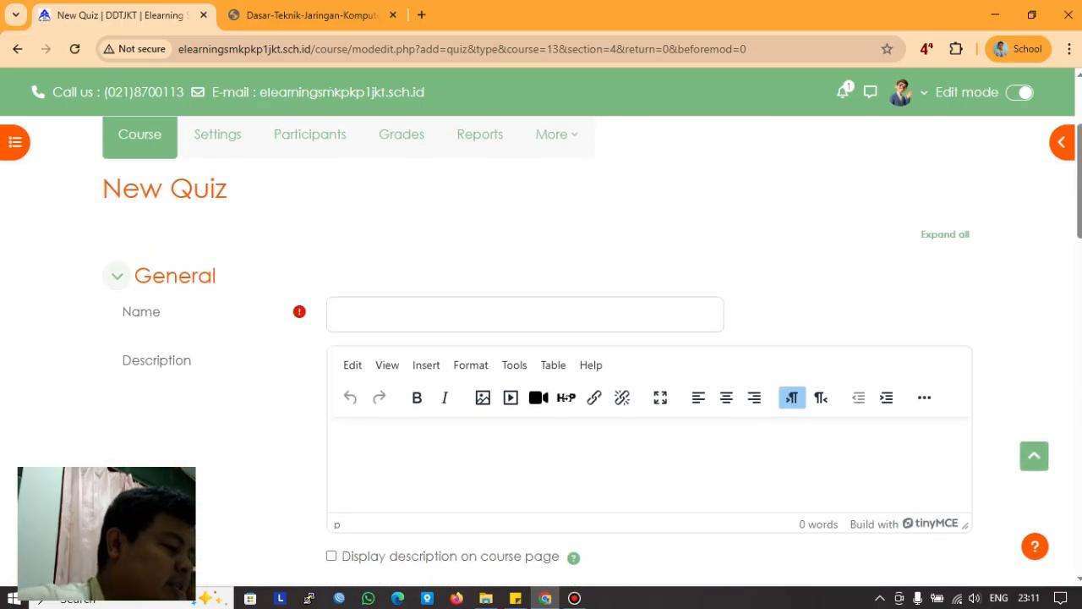
scroll(541, 339, down, 2)
scroll(541, 338, up, 3)
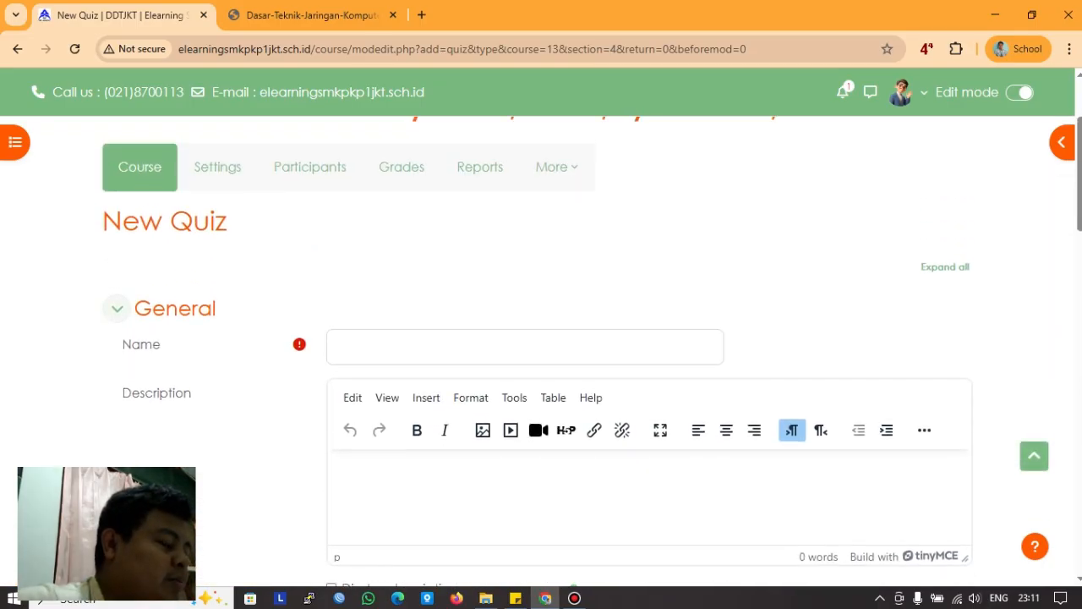
scroll(541, 339, down, 2)
scroll(541, 338, down, 1)
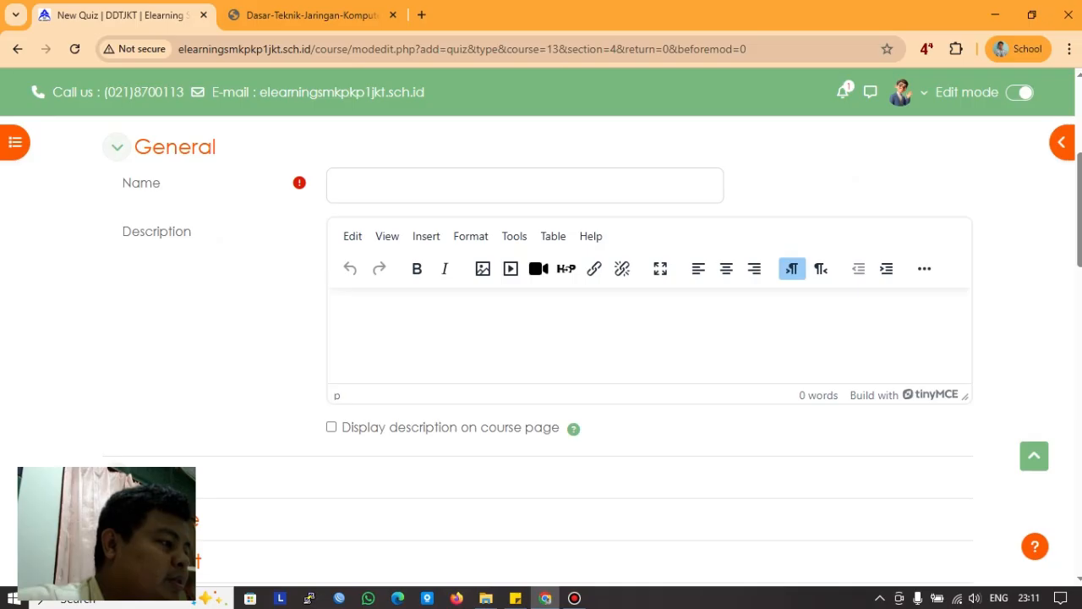
scroll(541, 338, down, 2)
scroll(541, 339, up, 3)
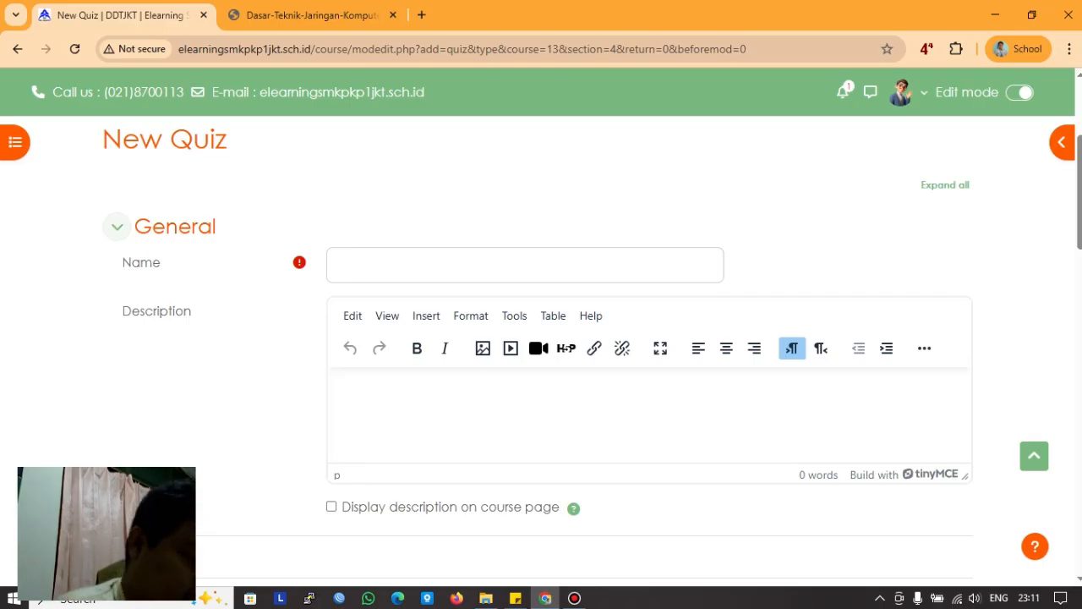
text(lat)
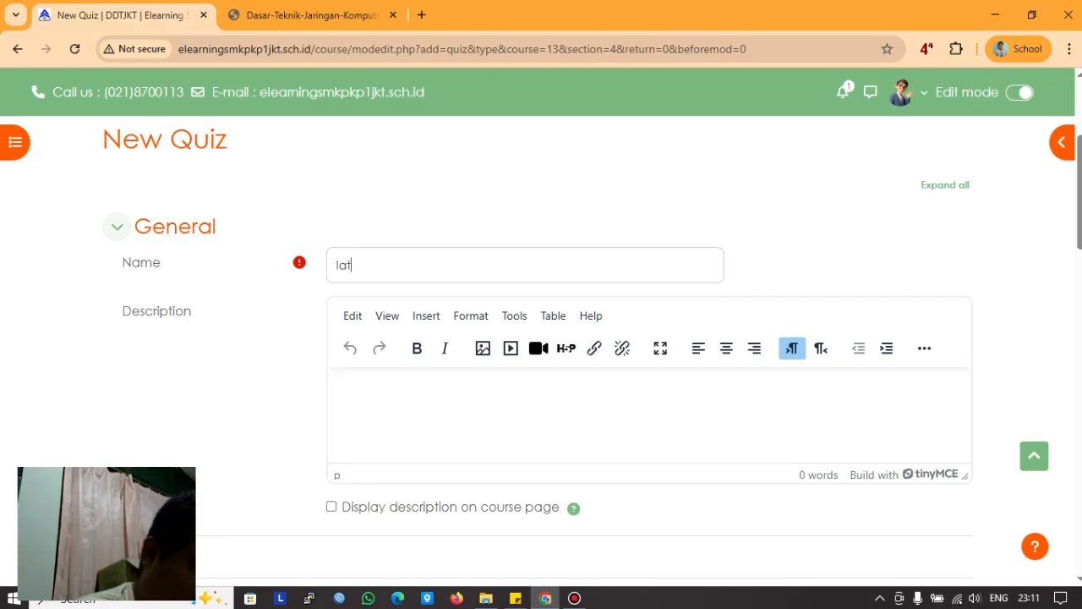
key(BackSpace)
key(BackSpace)
key(BackSpace)
text(e)
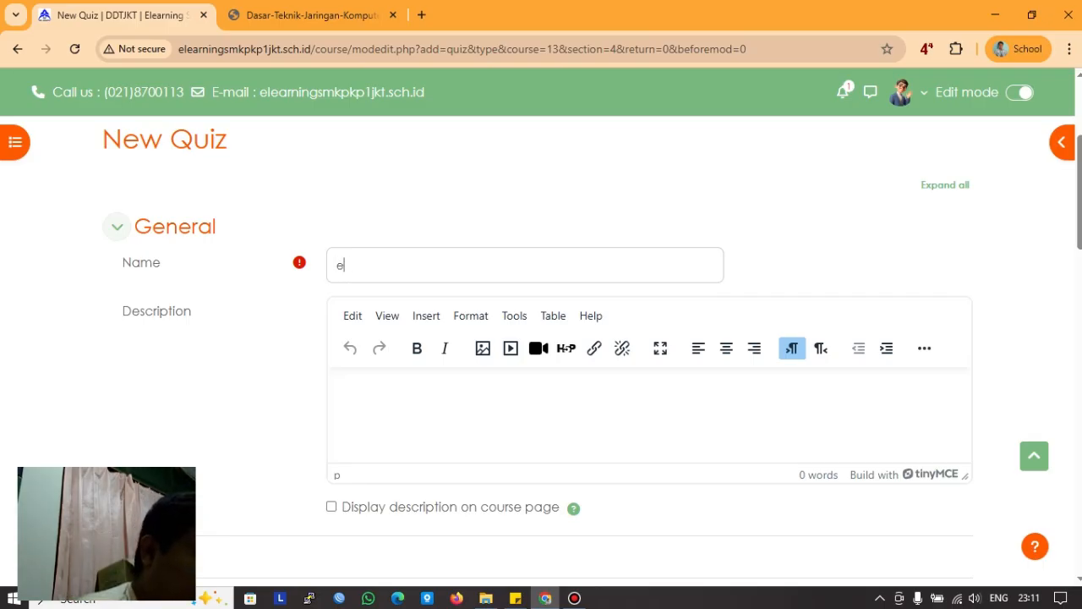
text(valuasi)
key(BackSpace)
key(BackSpace)
key(BackSpace)
key(BackSpace)
key(BackSpace)
key(BackSpace)
key(BackSpace)
key(BackSpace)
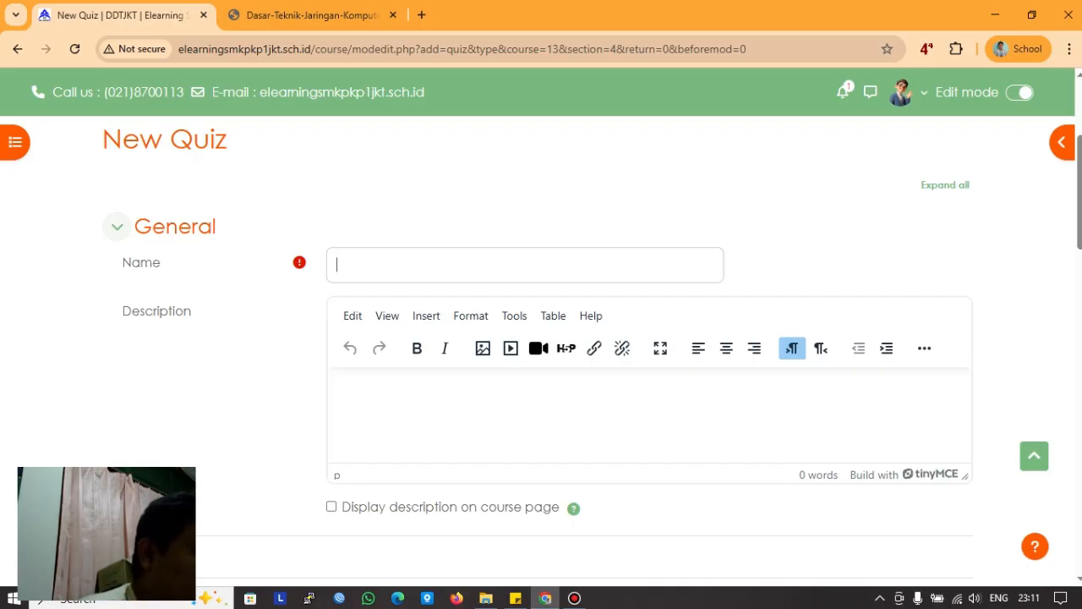
text(latihan_mi)
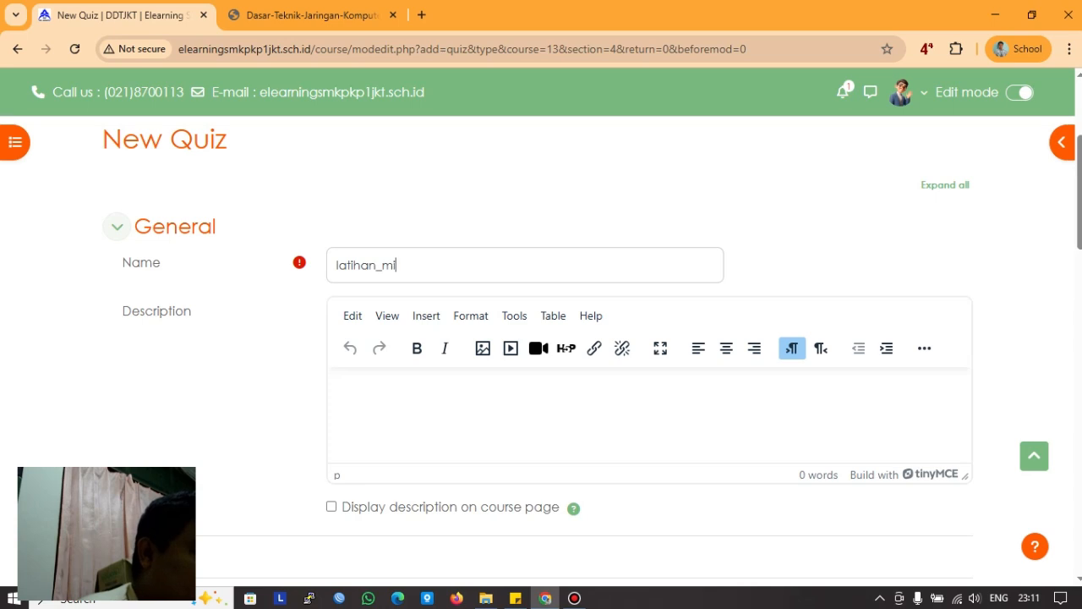
text(nggu1)
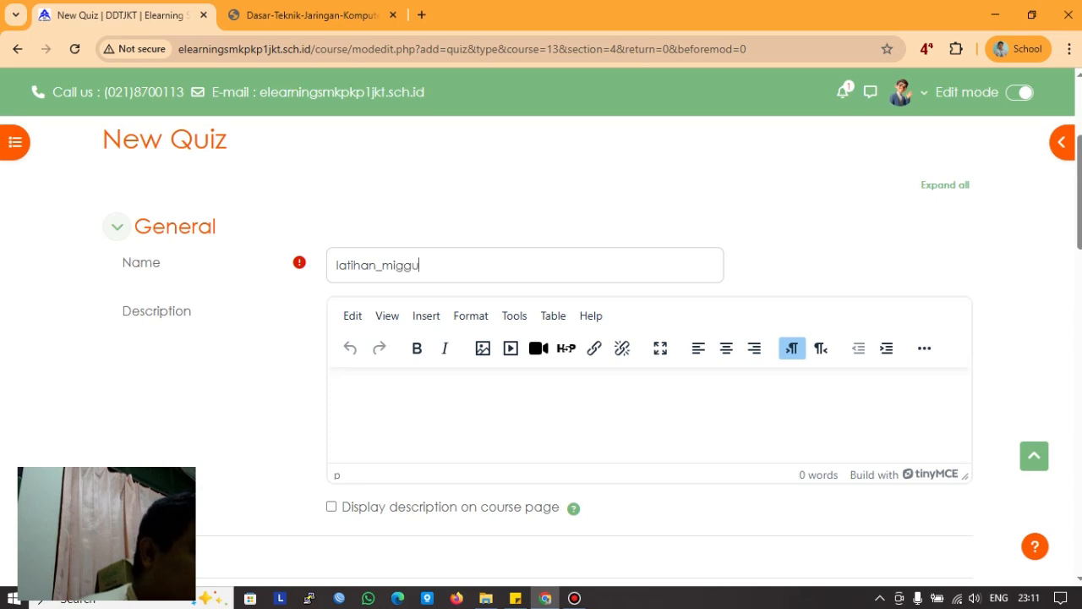
key(BackSpace)
key(BackSpace)
key(BackSpace)
key(BackSpace)
key(BackSpace)
text(ngguan)
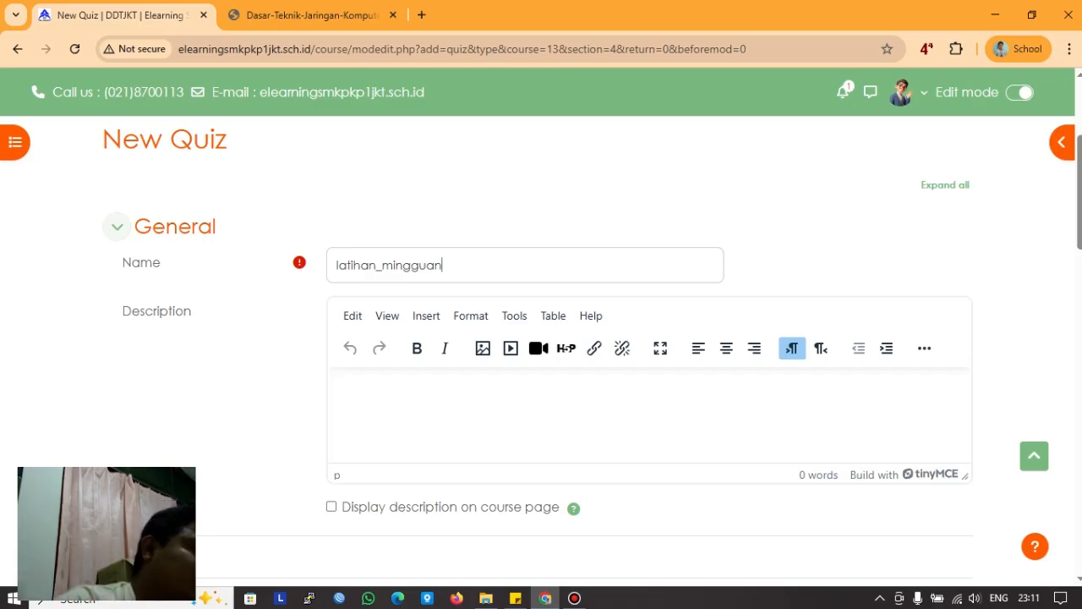
Step: Enter the description 'diharapka kerjakan dengan benar, tidak boleh asal-asalan' and display it on the course page
key(Tab)
text(diharapka d)
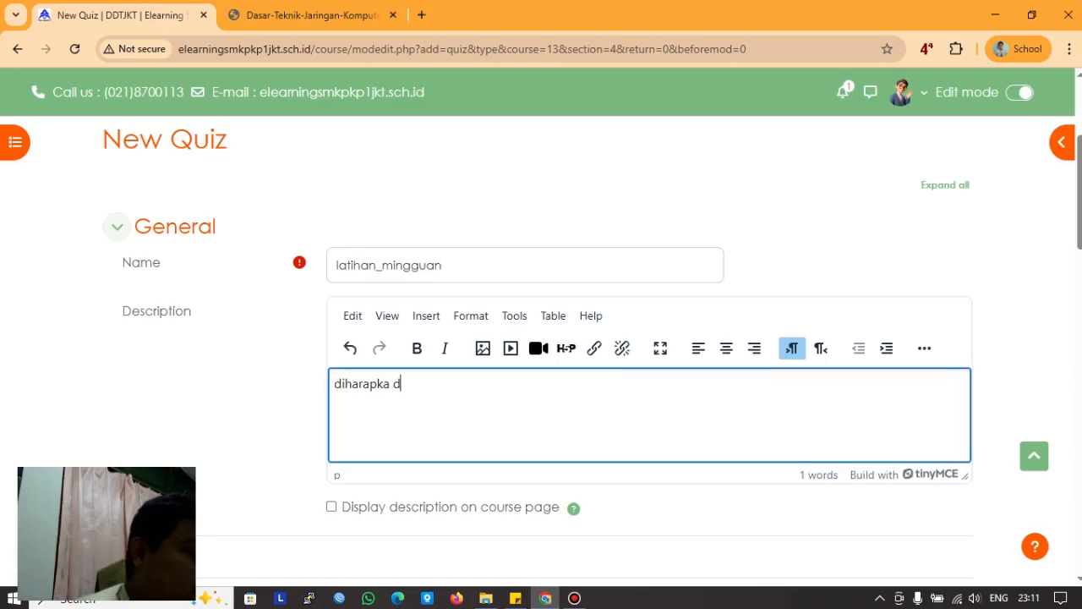
key(BackSpace)
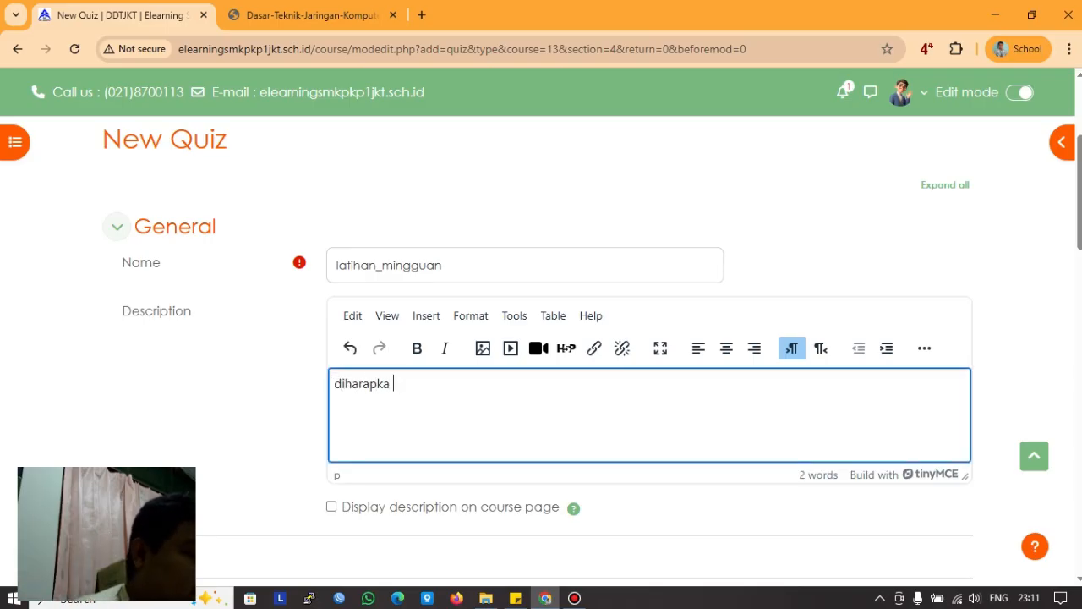
text(kerjakan den)
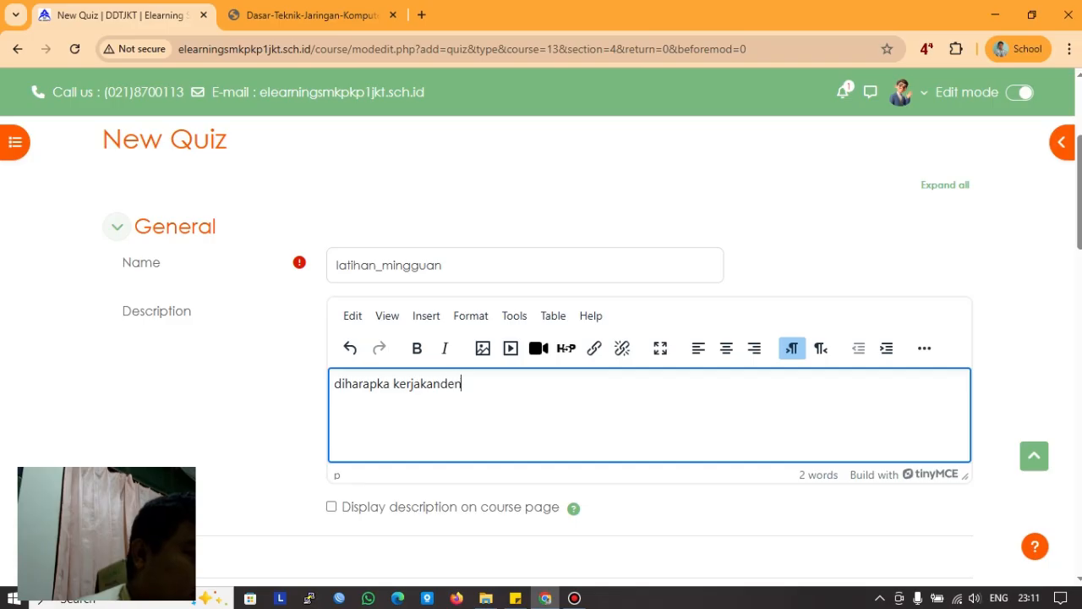
key(BackSpace)
key(BackSpace)
key(BackSpace)
text(dengan be)
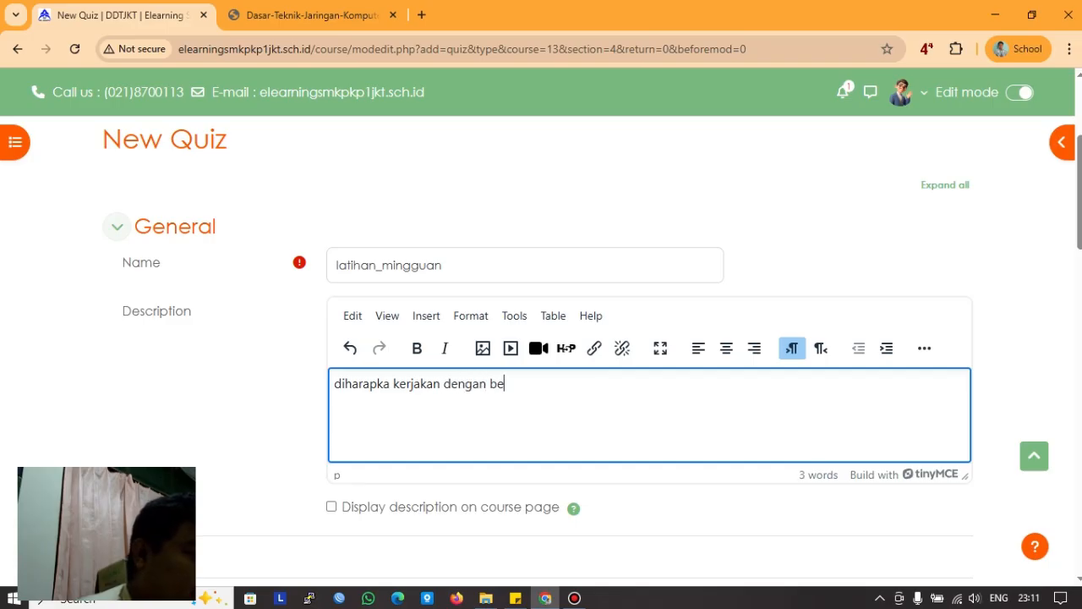
text(nar, tidak boleh )
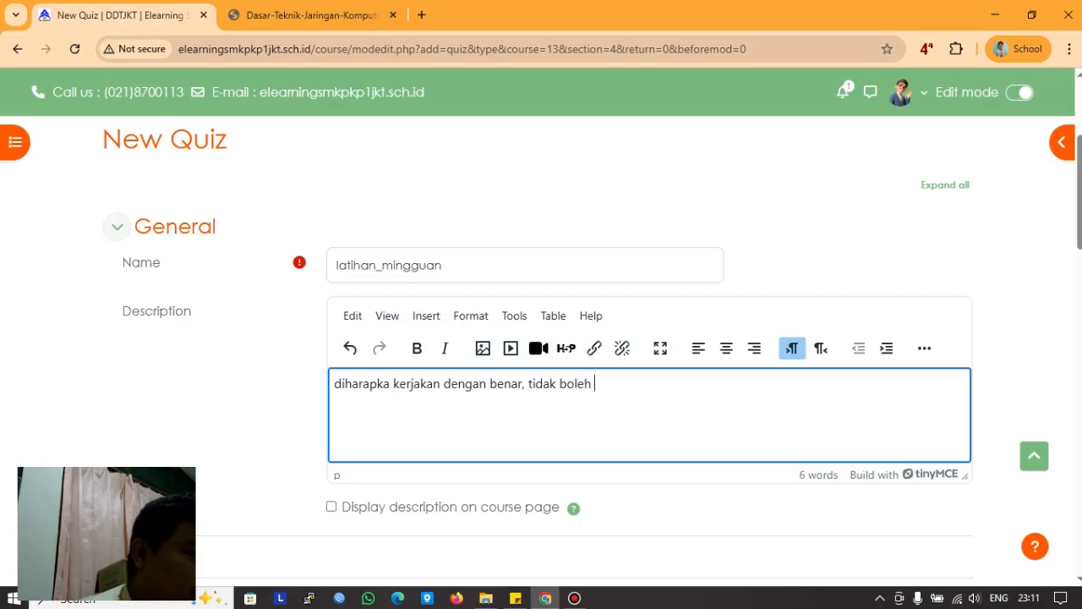
text(asal-asala)
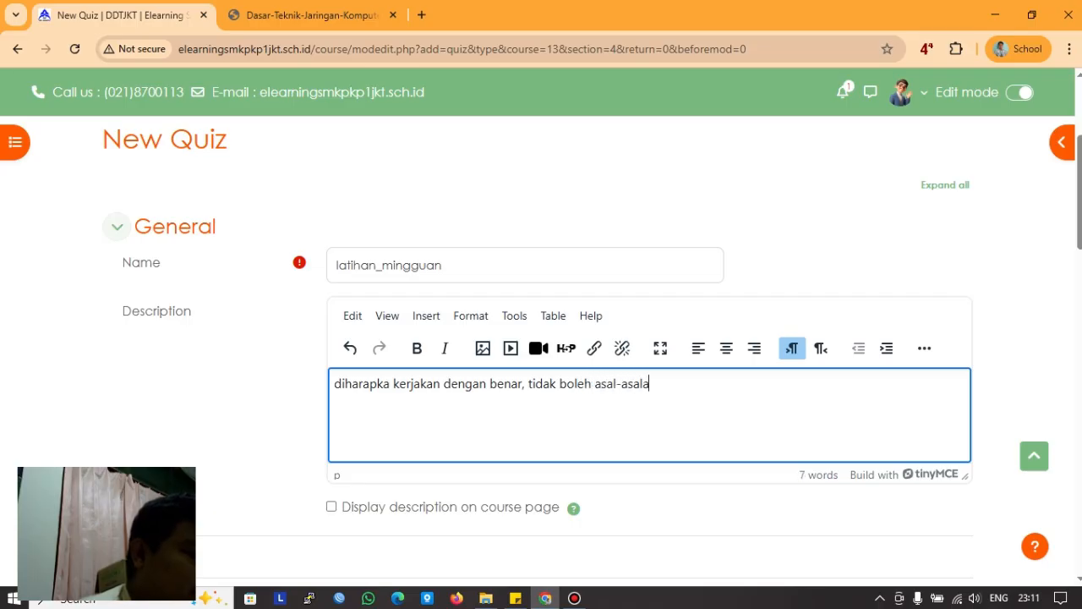
text(n)
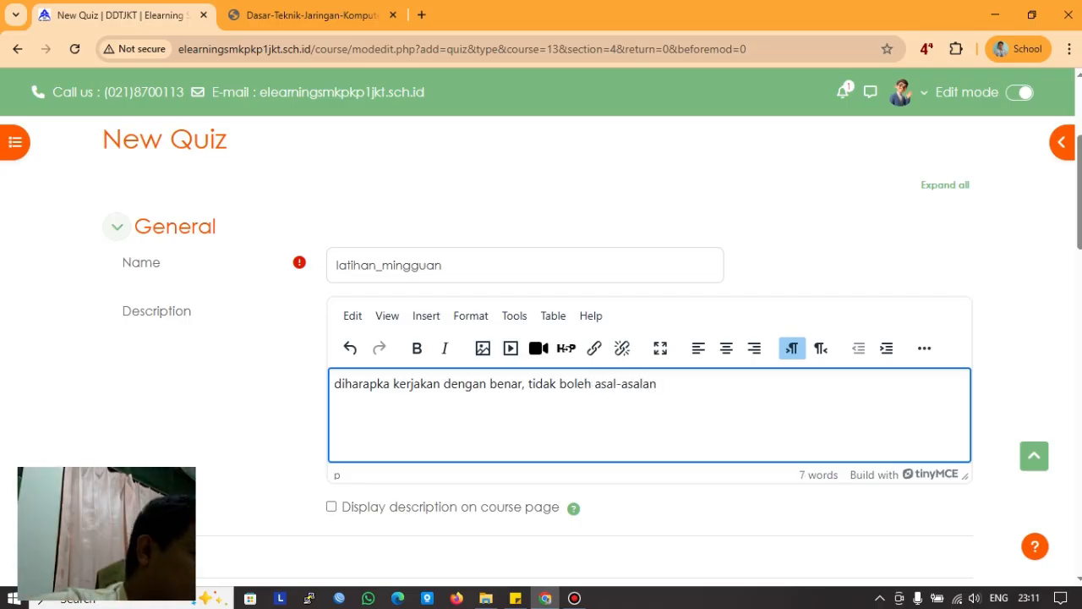
scroll(541, 338, down, 2)
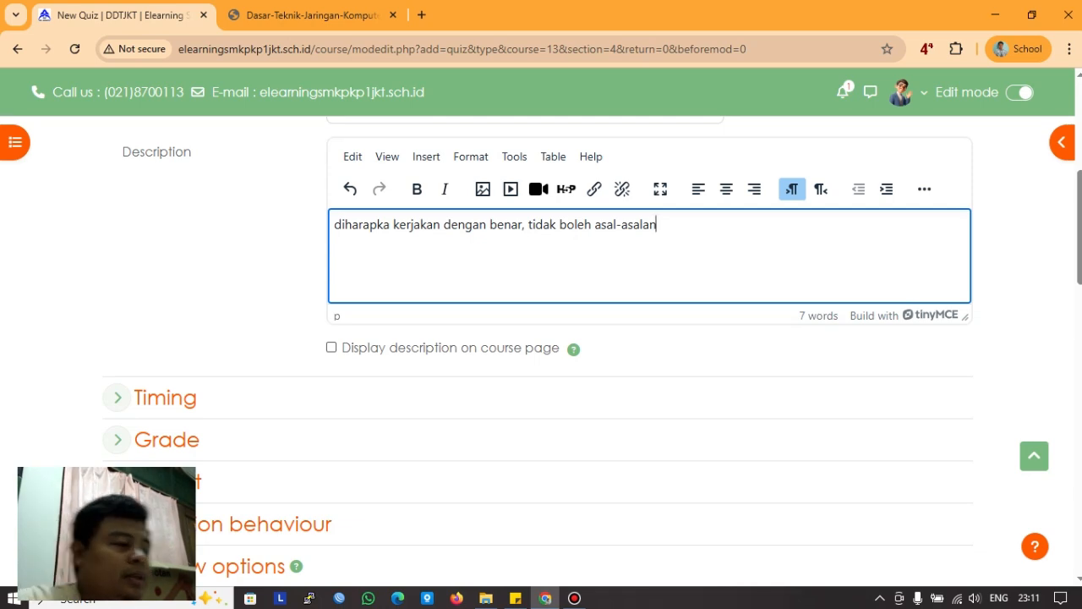
click(331, 348)
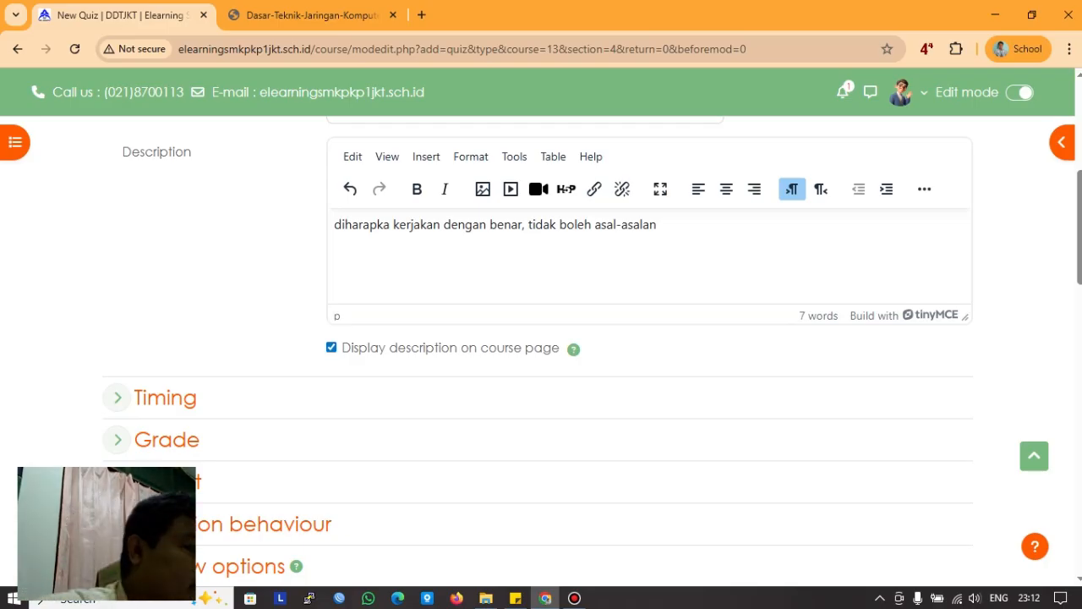
scroll(116, 322, down, 2)
Step: Enable the quiz opening on 24 August 2025 and closing on 25 August 2025 at 23:11, keeping automatic submission
click(117, 238)
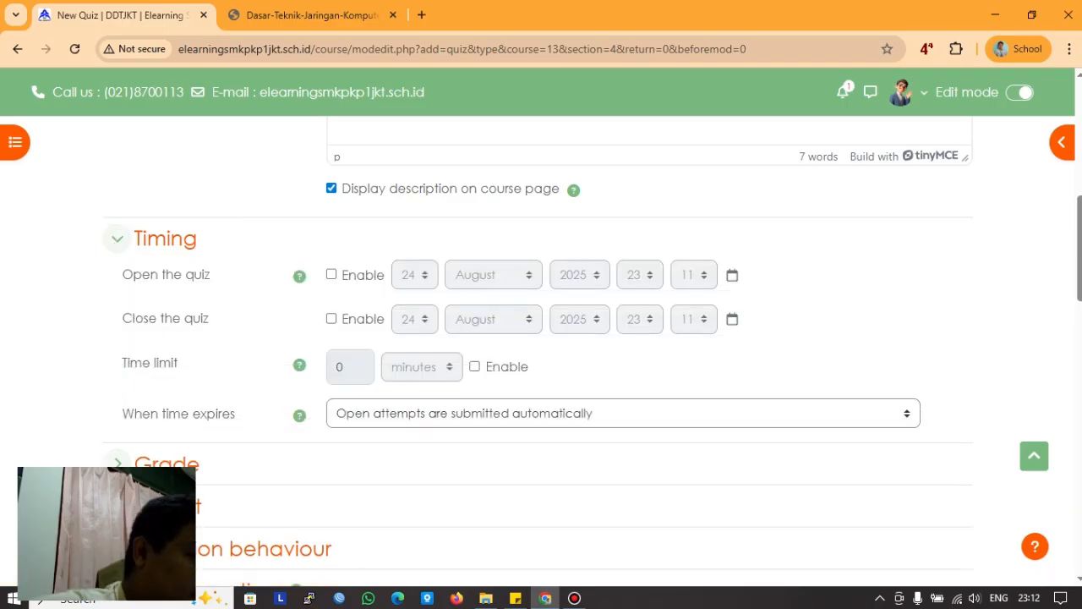
click(623, 413)
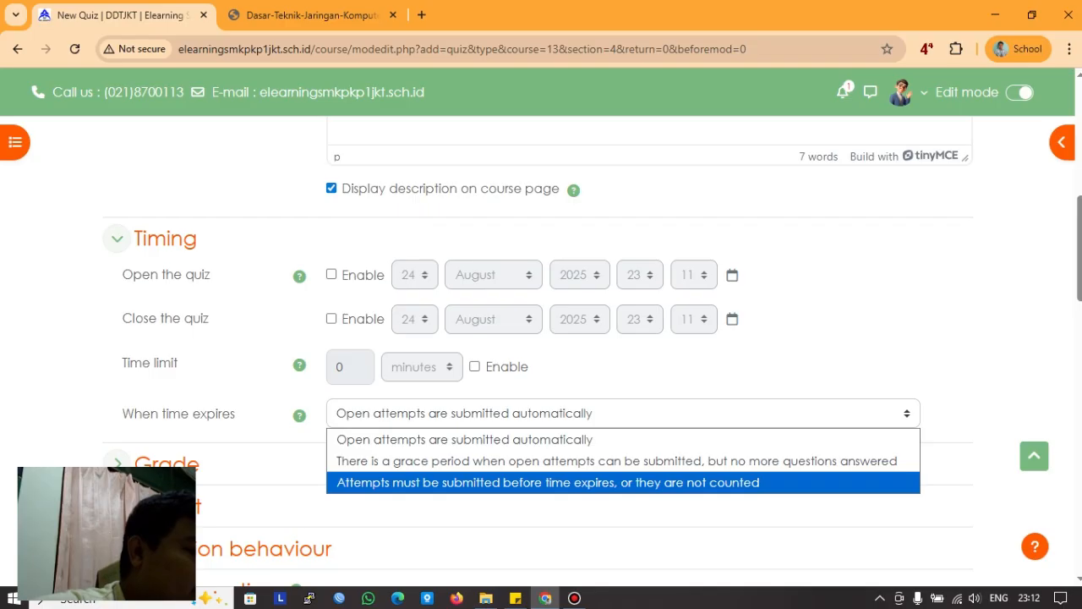
key(Up)
key(Up)
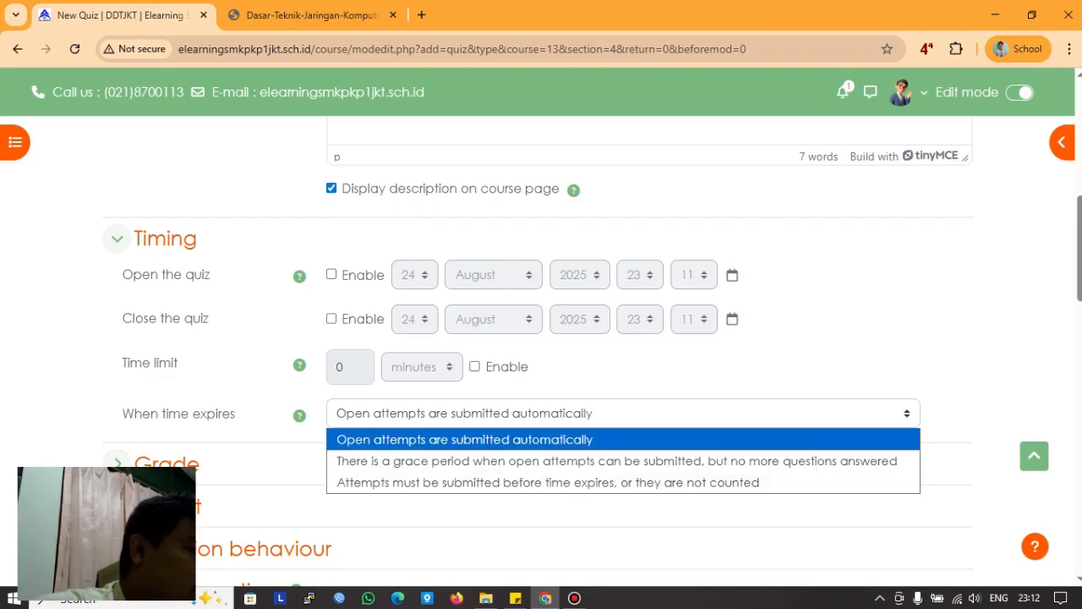
key(Return)
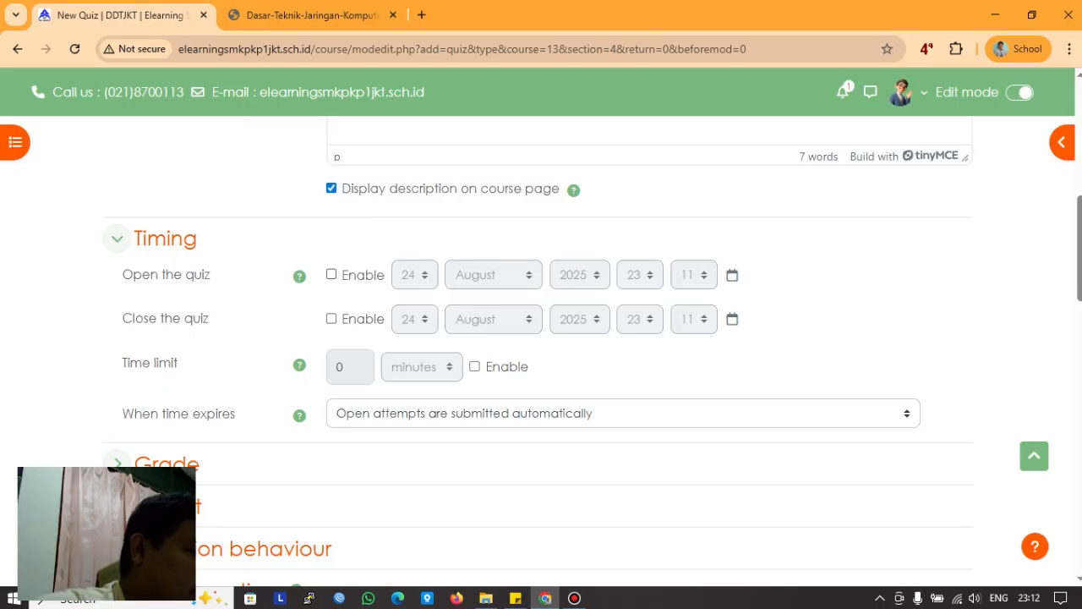
click(331, 274)
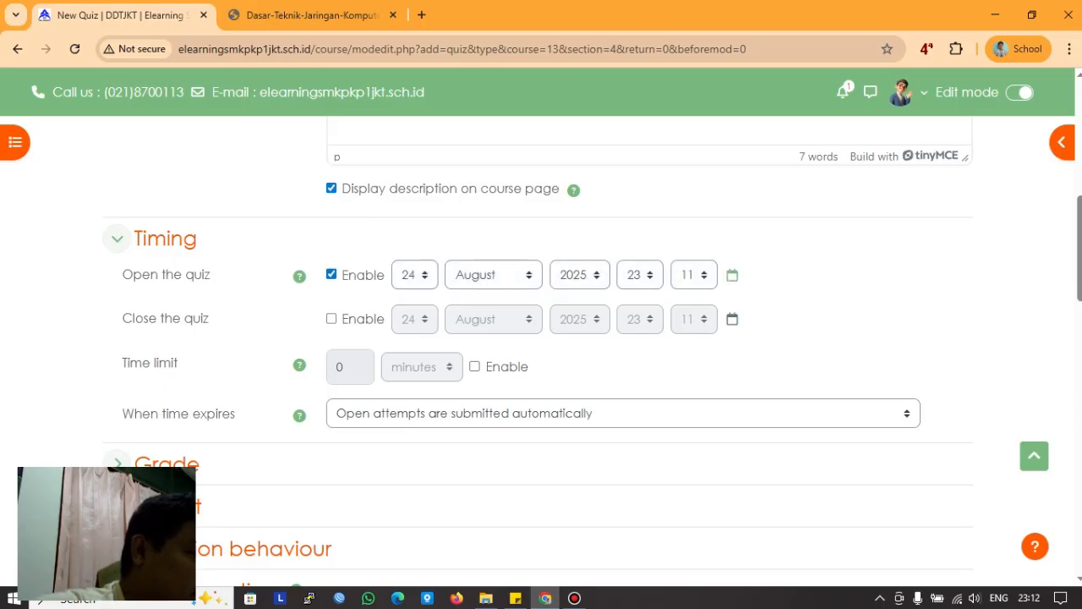
click(332, 319)
click(331, 319)
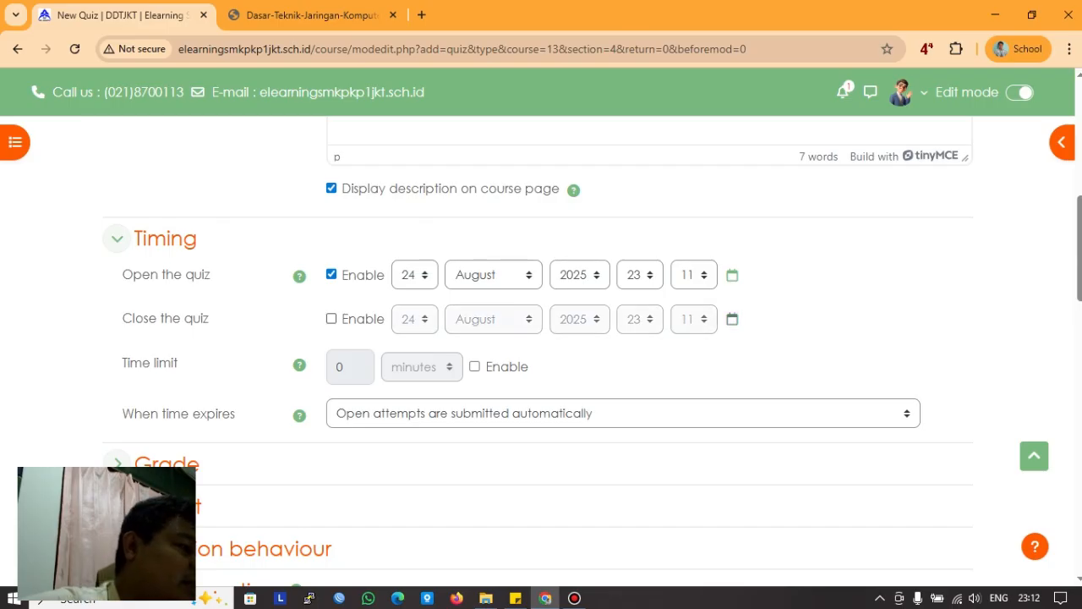
click(332, 319)
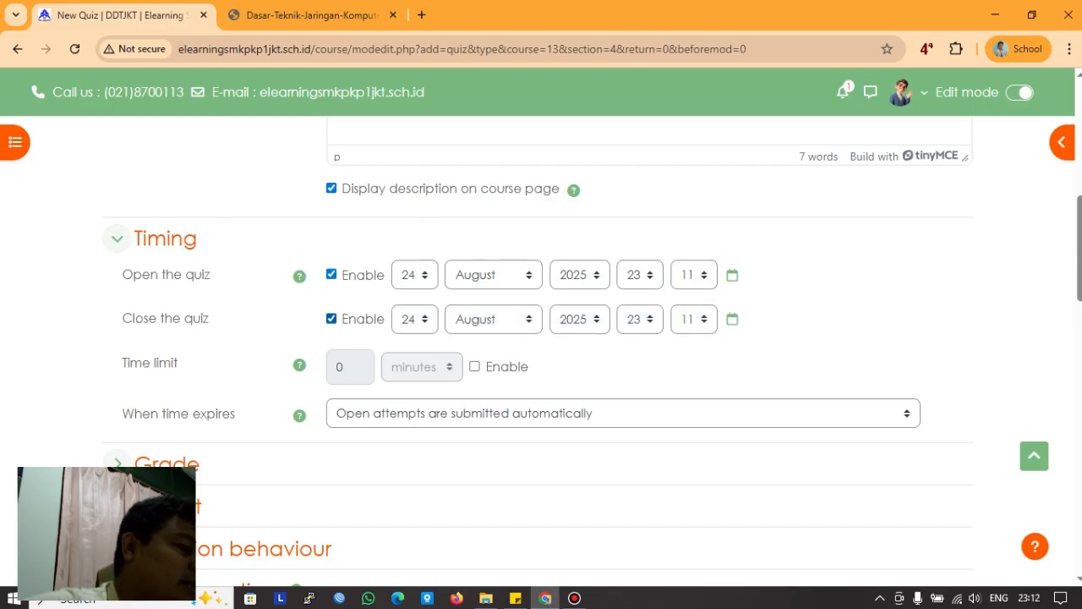
click(415, 319)
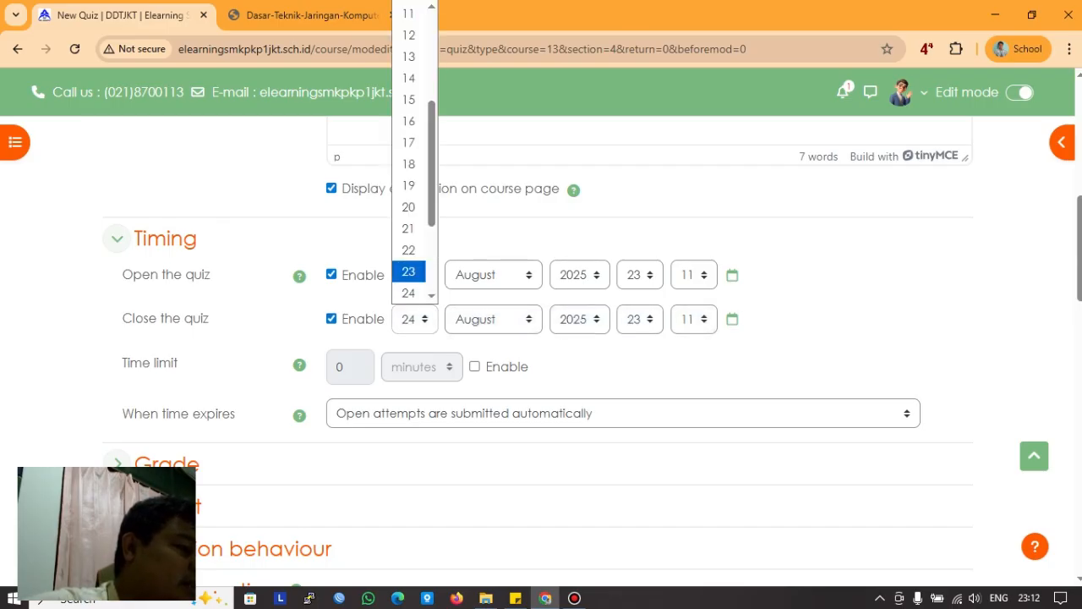
scroll(408, 271, down, 2)
click(408, 160)
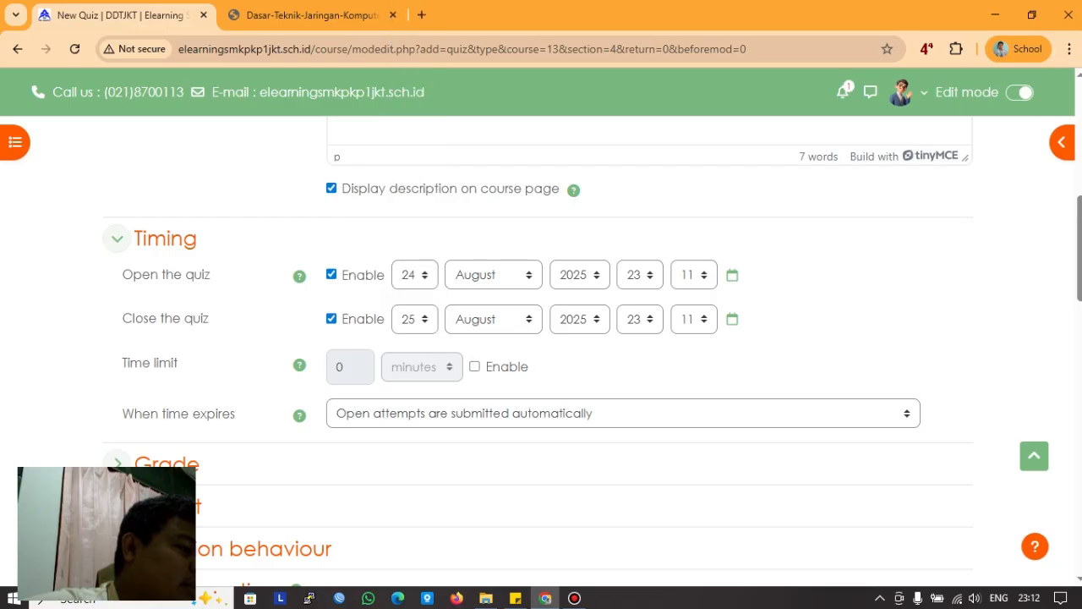
Step: Give the quiz a 10-minute time limit
click(475, 367)
double_click(342, 367)
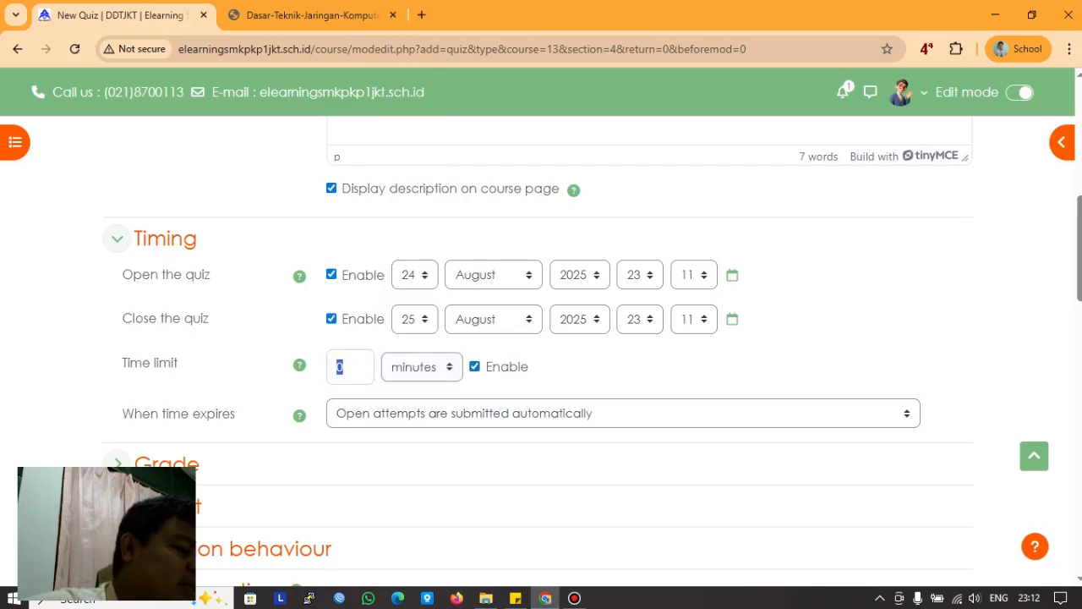
text(12)
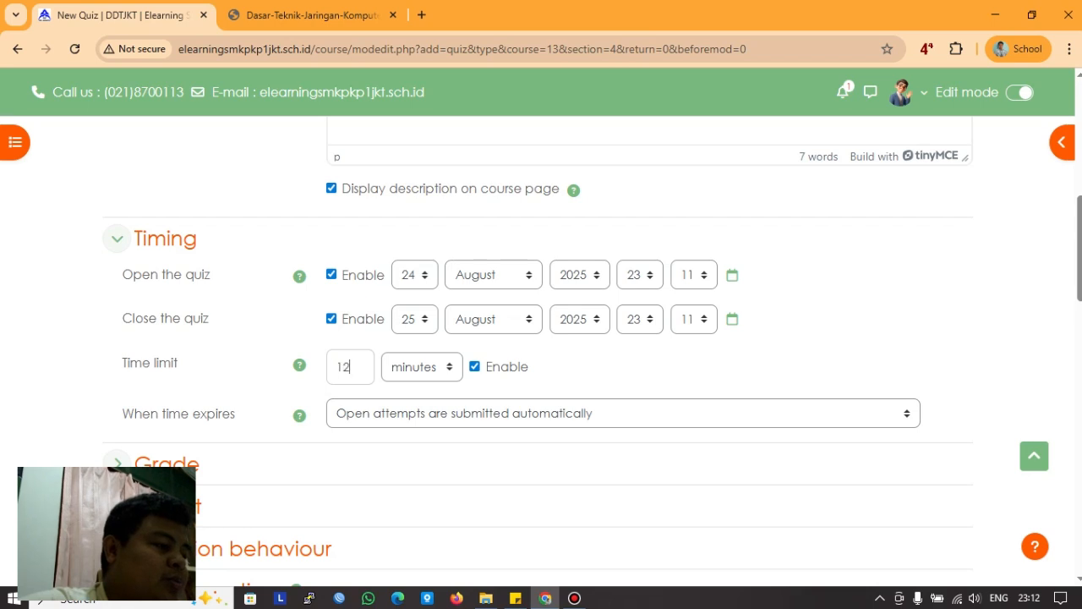
key(BackSpace)
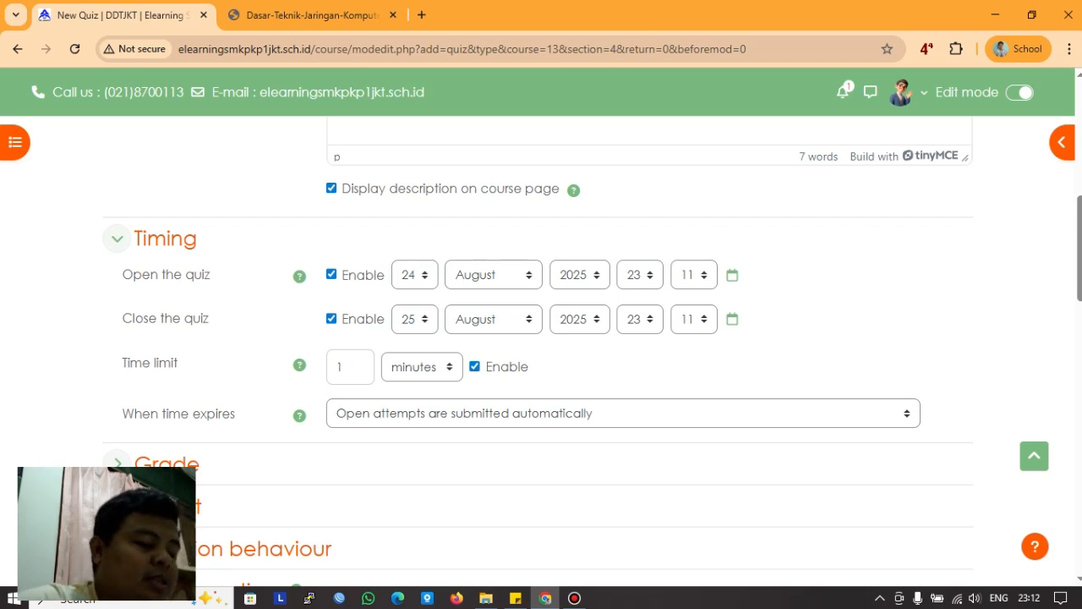
text(0)
scroll(117, 384, down, 1)
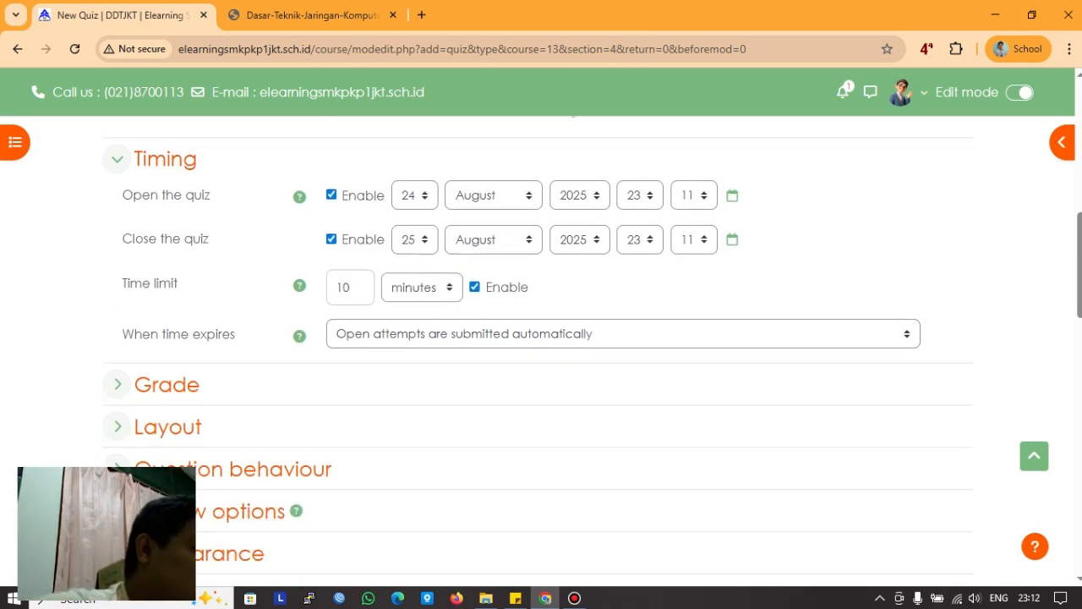
click(117, 384)
scroll(116, 384, down, 3)
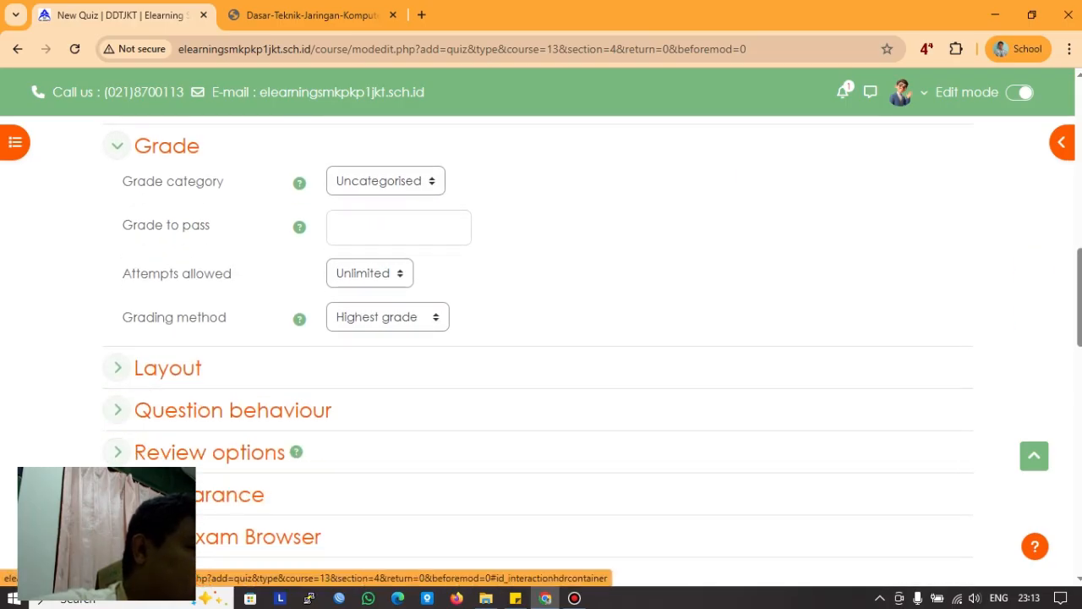
Step: Enter 7.5 as the grade to pass, keeping the grade category Uncategorised
click(370, 273)
click(370, 273)
scroll(541, 338, up, 2)
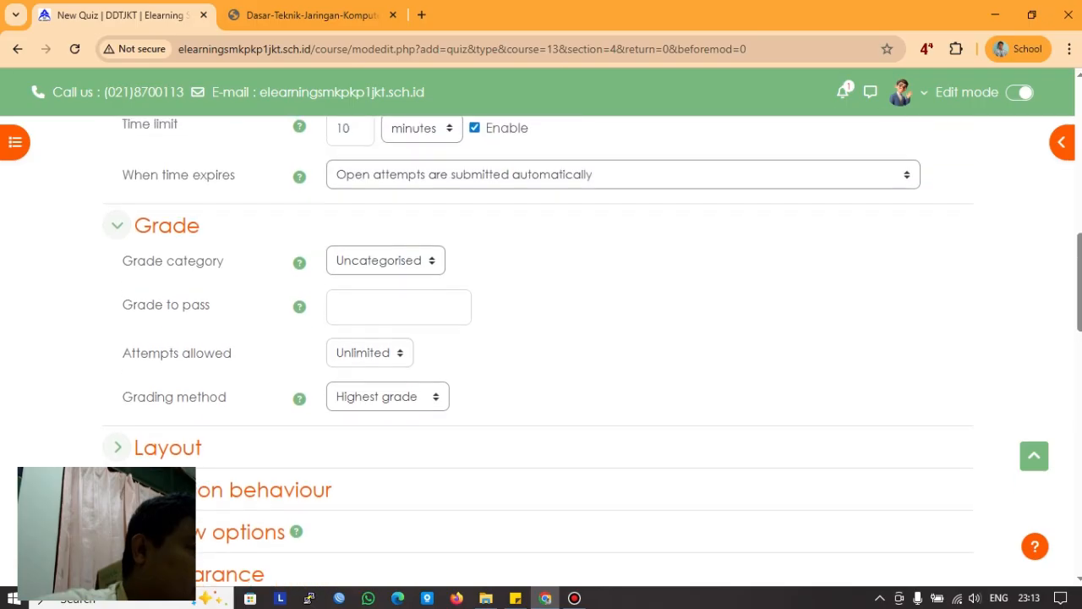
click(386, 340)
click(385, 340)
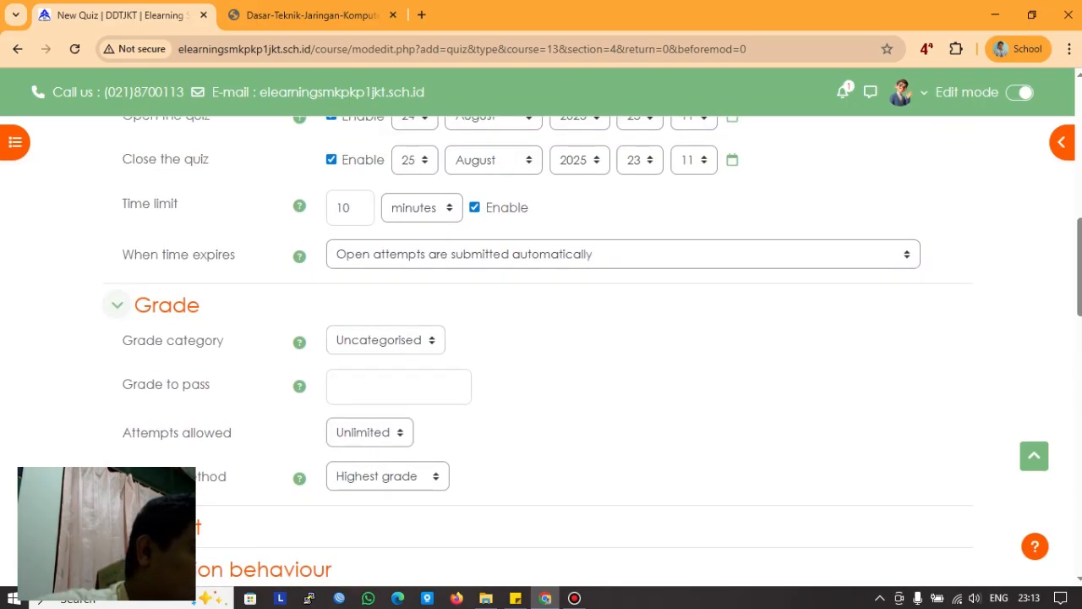
click(398, 386)
scroll(541, 350, down, 2)
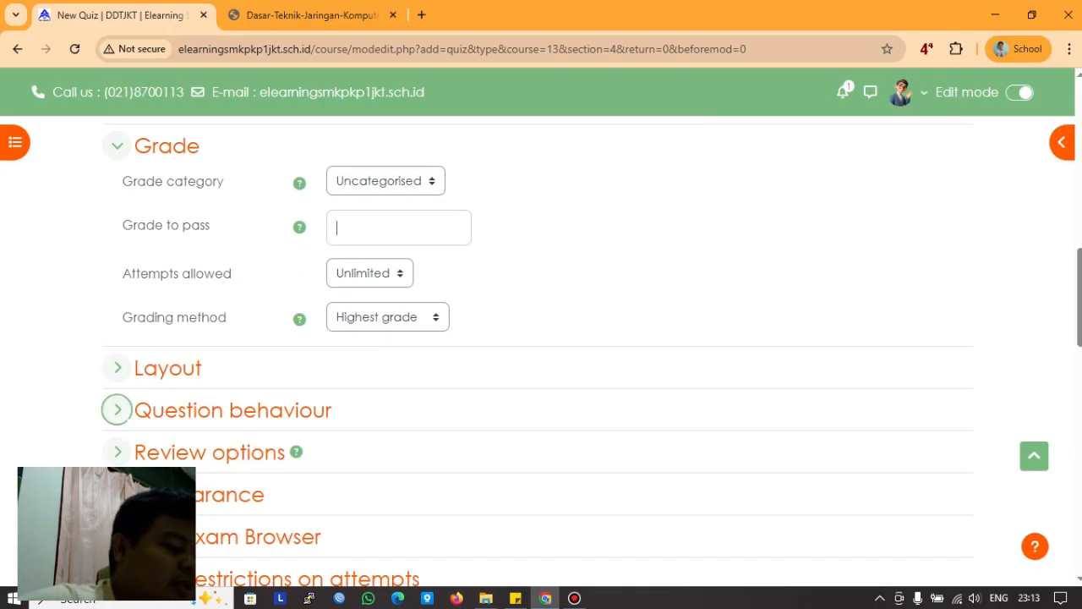
text(7.5)
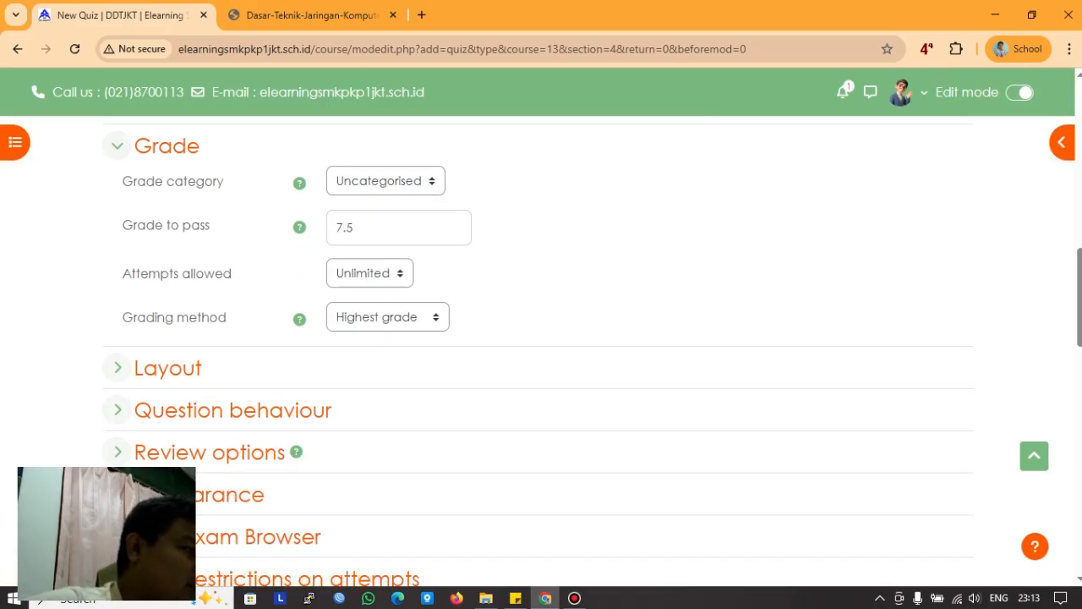
Step: Keep attempts allowed at Unlimited and the grading method at Highest grade
click(369, 273)
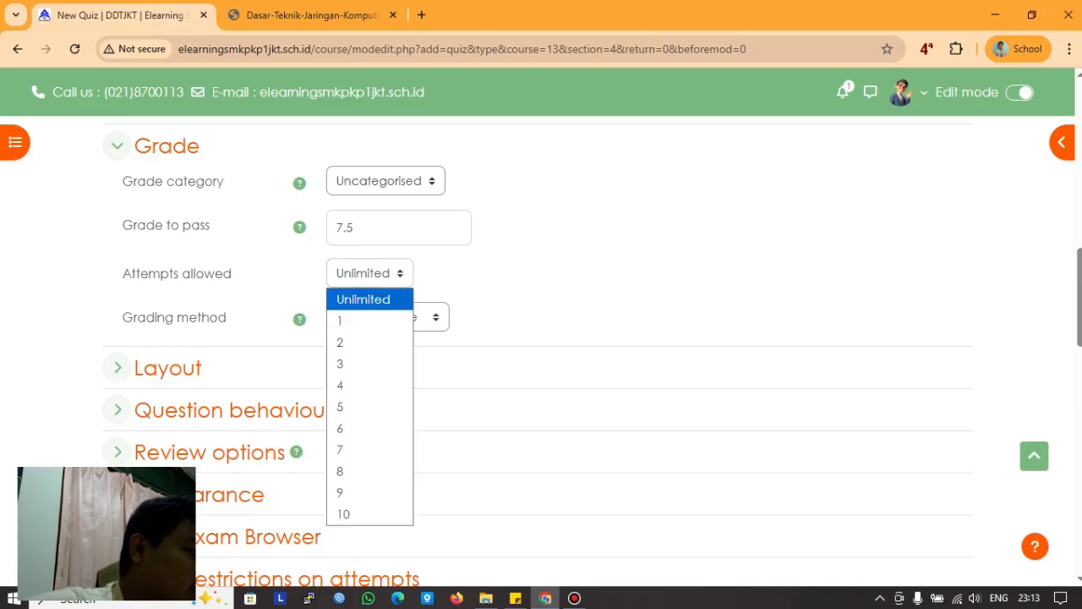
click(370, 273)
click(388, 316)
click(387, 316)
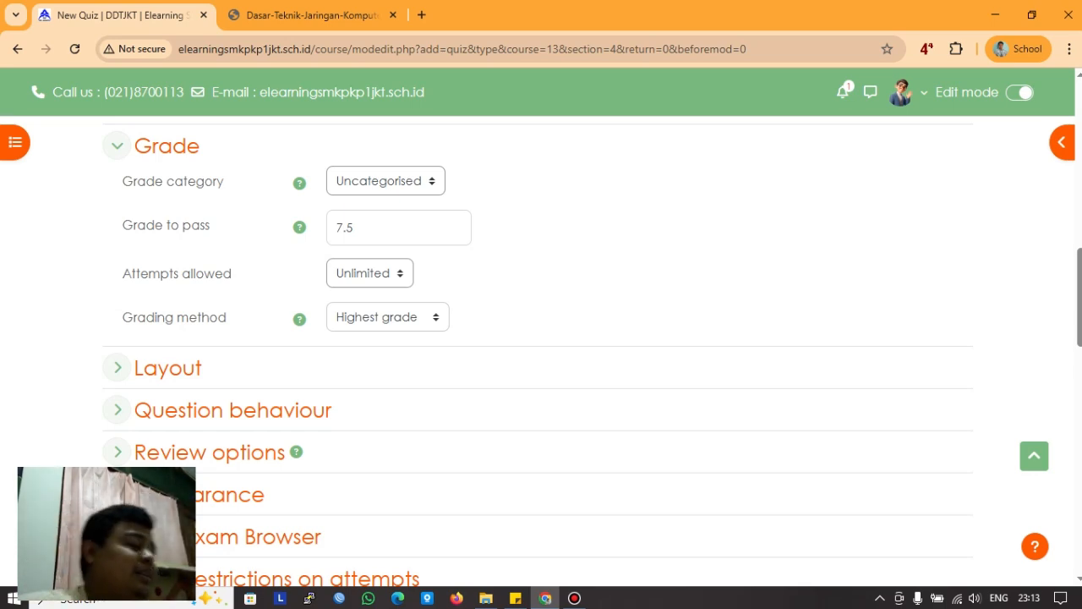
click(117, 367)
Step: Put every question on a new page and set the navigation method to Sequential
scroll(117, 367, down, 1)
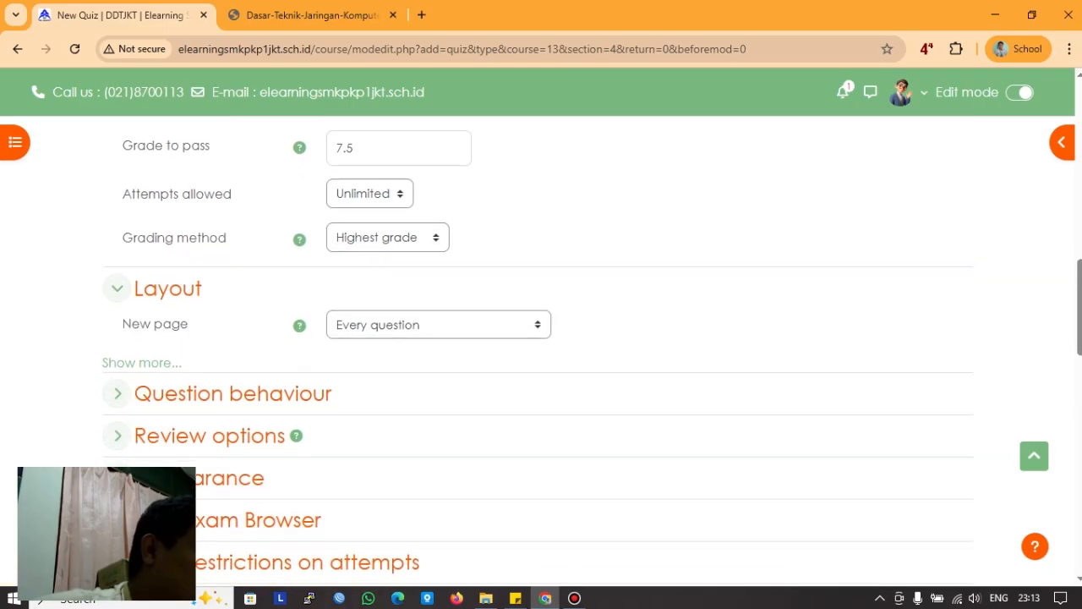
click(438, 325)
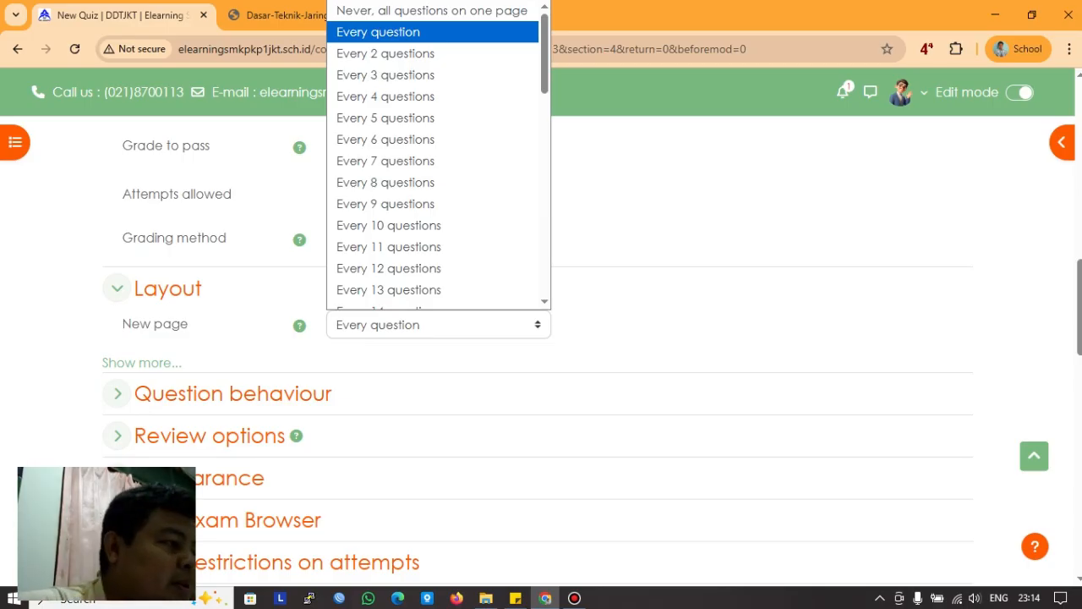
click(378, 29)
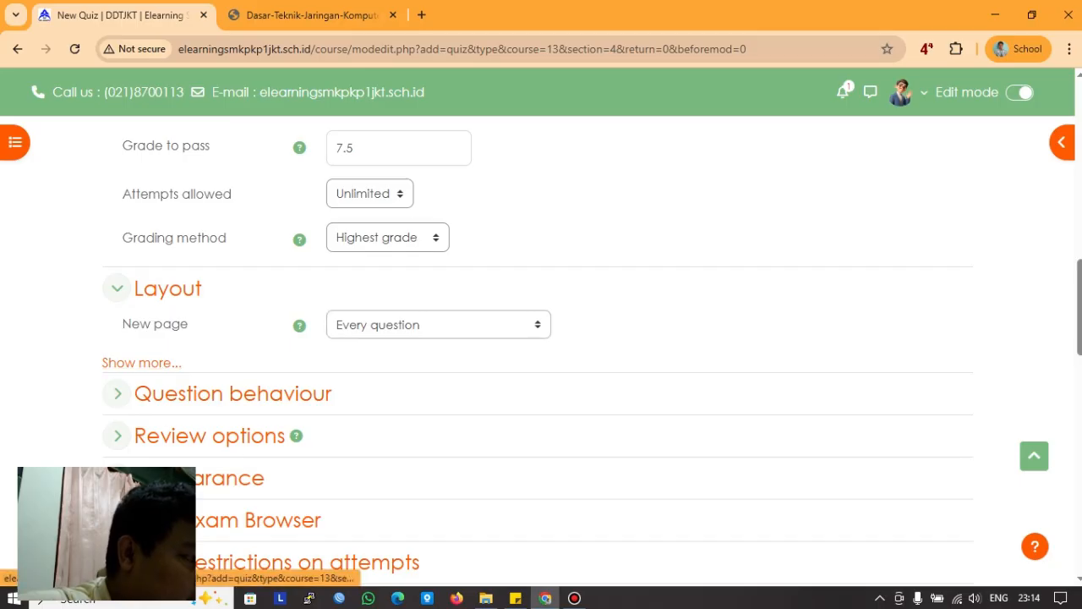
click(141, 361)
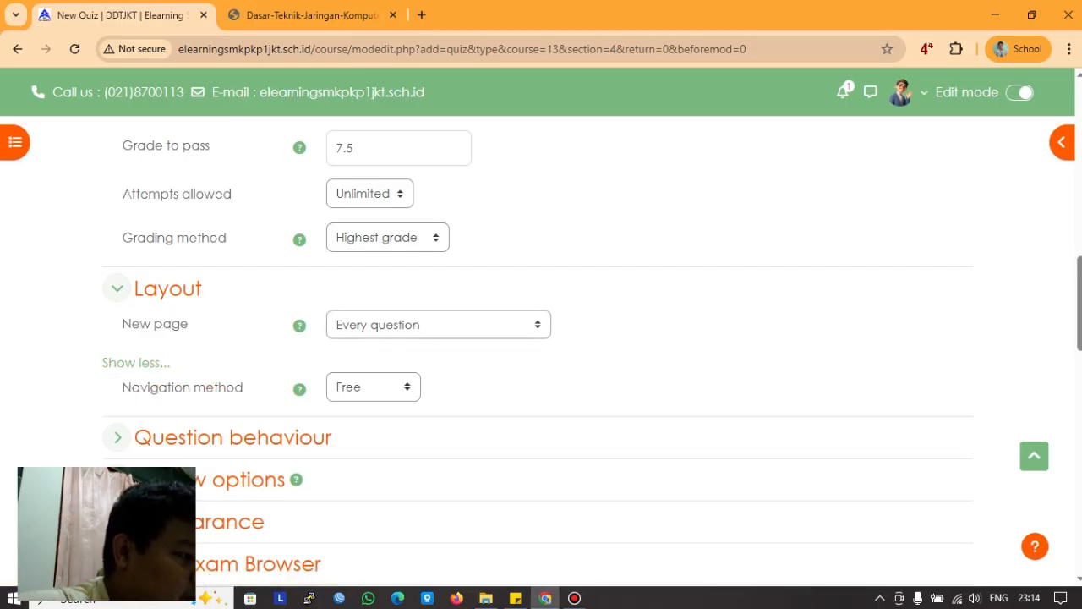
click(372, 386)
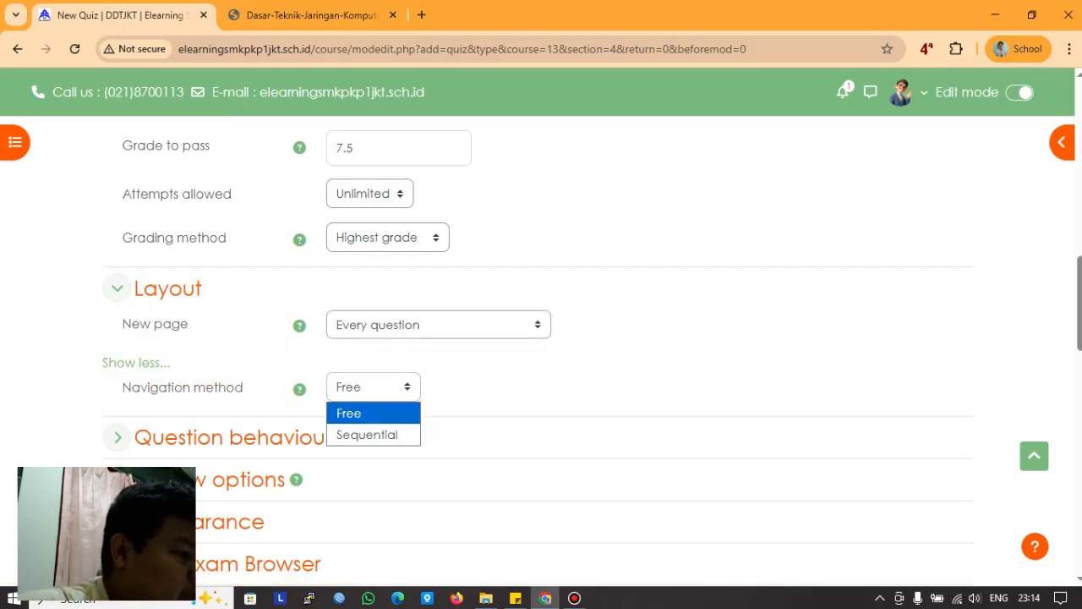
key(Down)
key(Return)
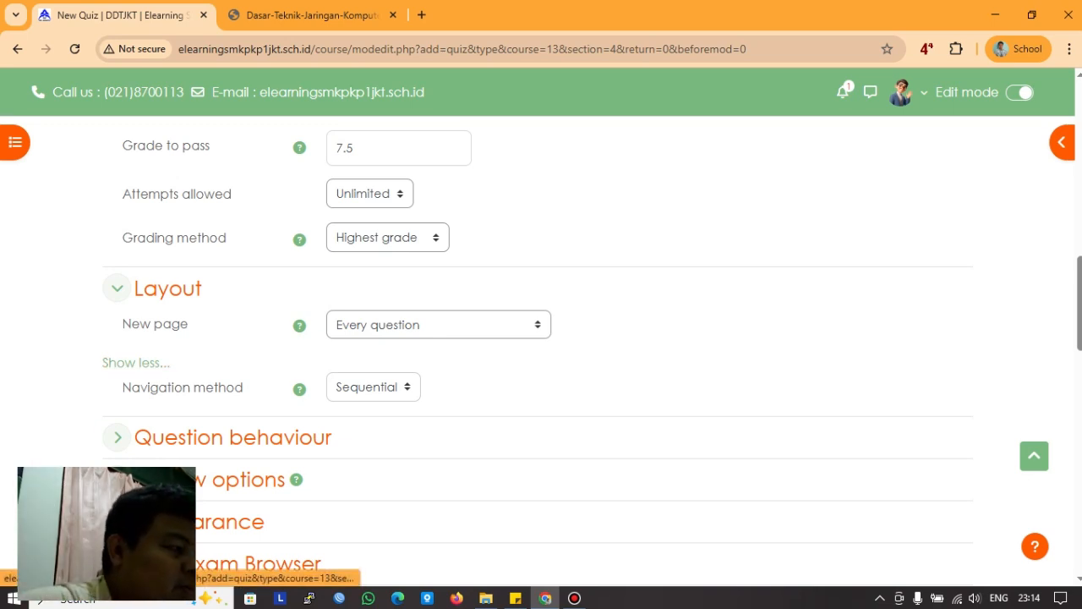
click(118, 287)
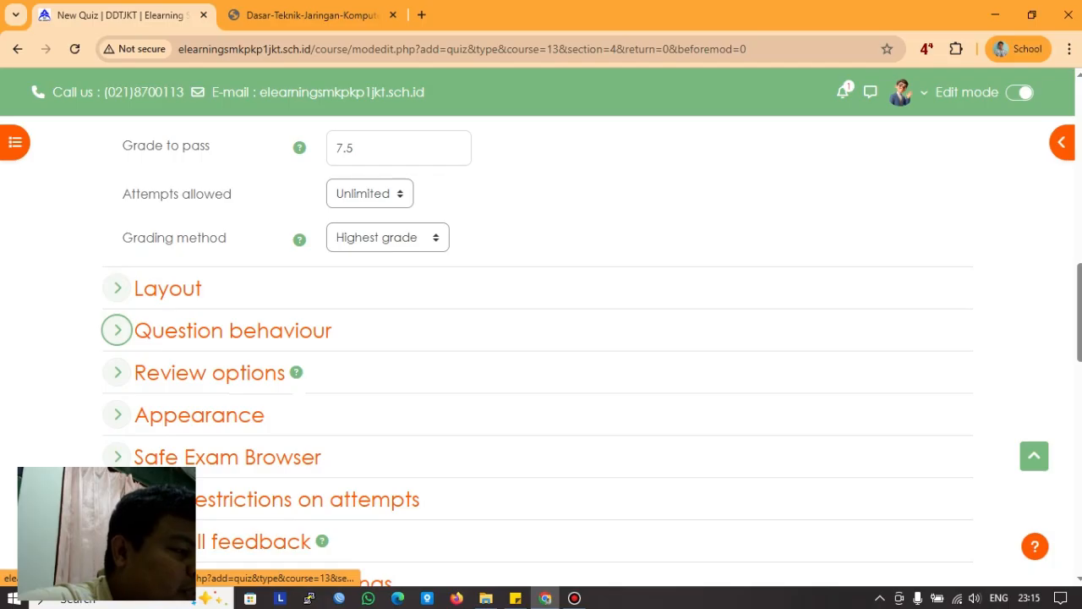
Step: Keep 'How questions behave' at Deferred feedback and check the extra question behaviour setting
click(118, 330)
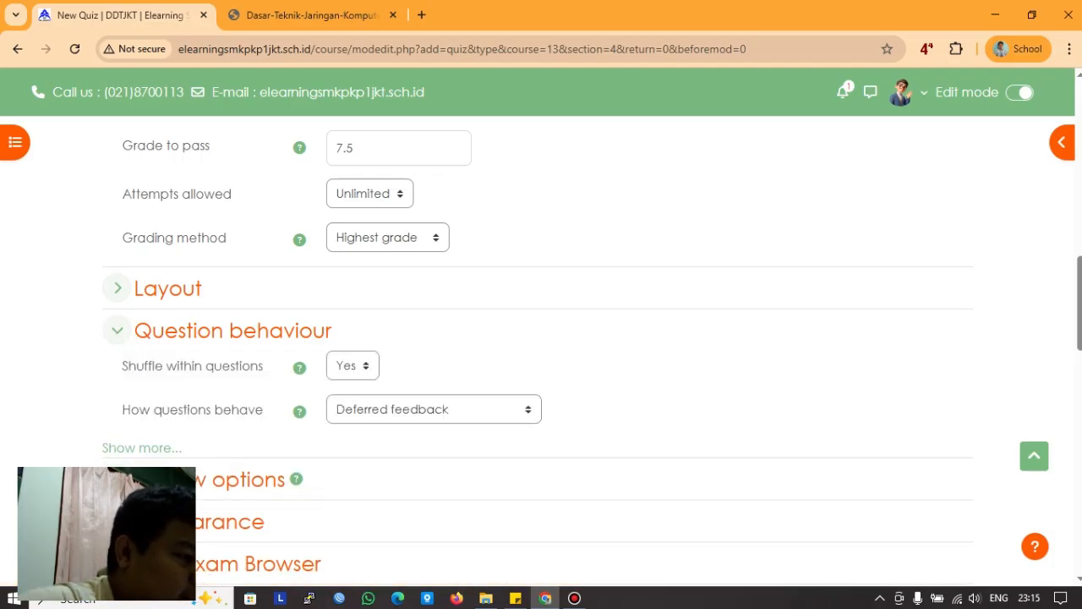
click(433, 409)
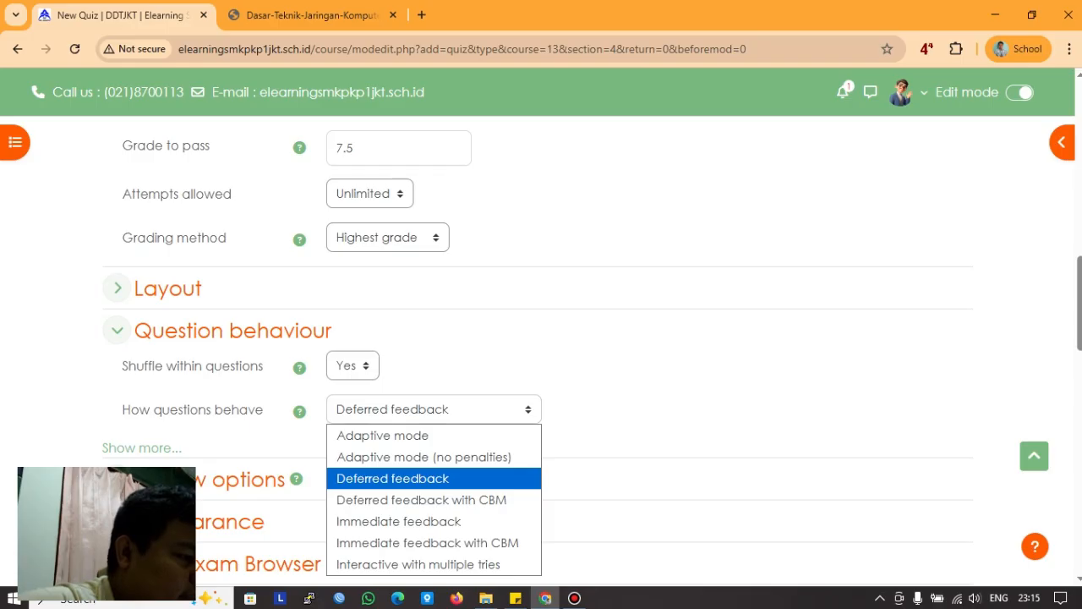
click(393, 479)
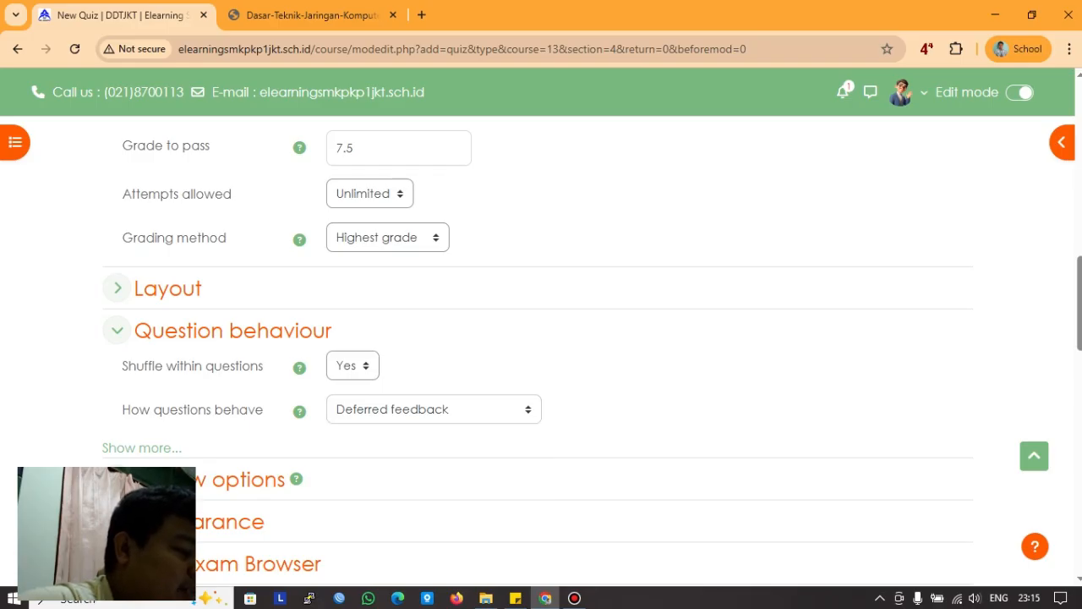
click(117, 330)
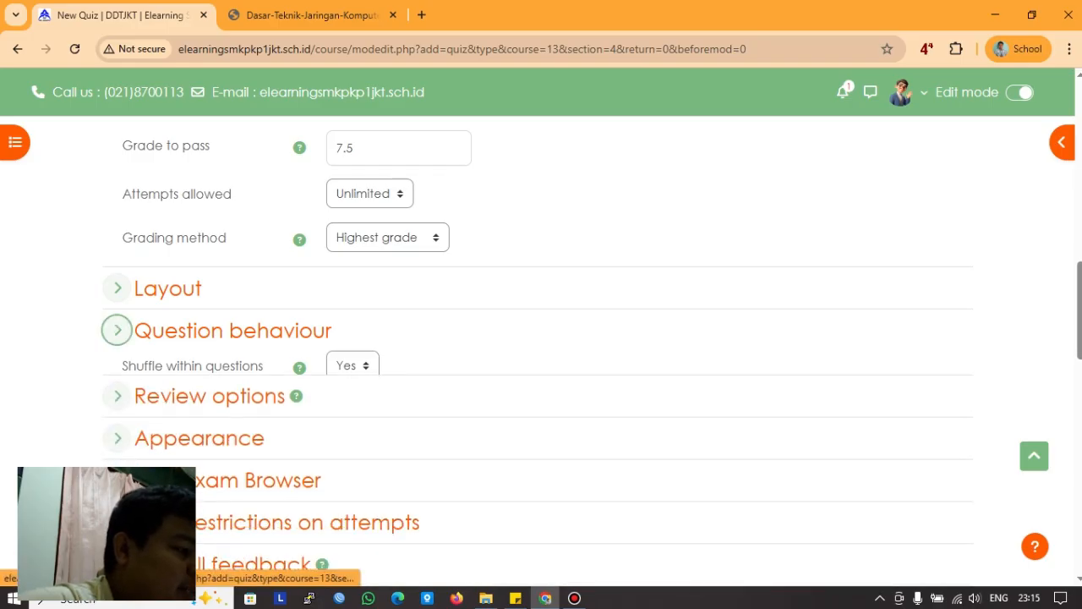
click(117, 330)
click(136, 447)
scroll(136, 447, down, 1)
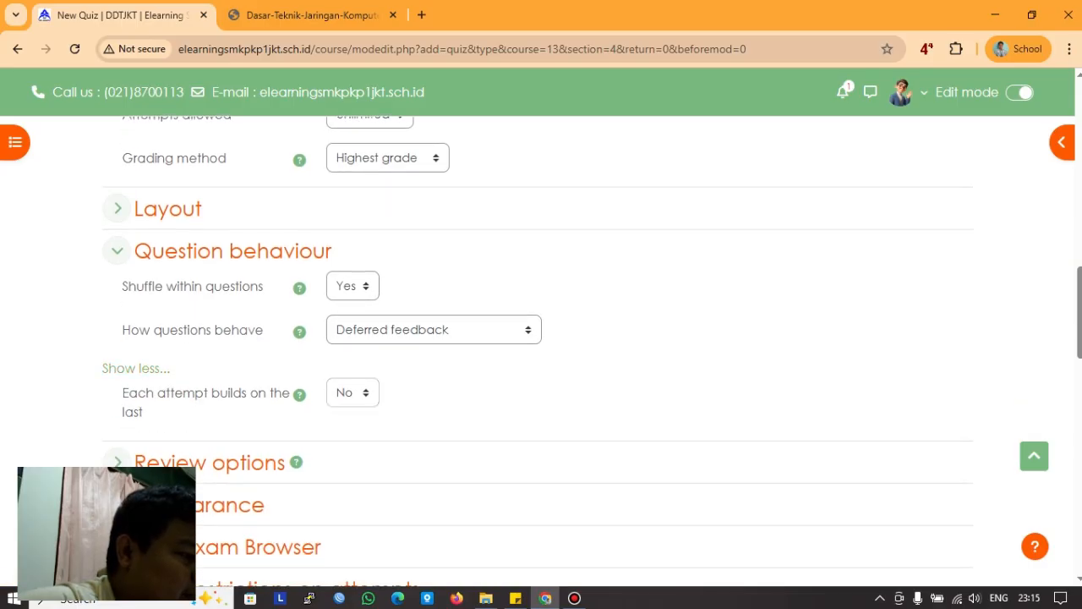
click(116, 251)
Step: Untick The attempt, Maximum marks and Overall feedback for immediately after and later while open
scroll(116, 250, down, 1)
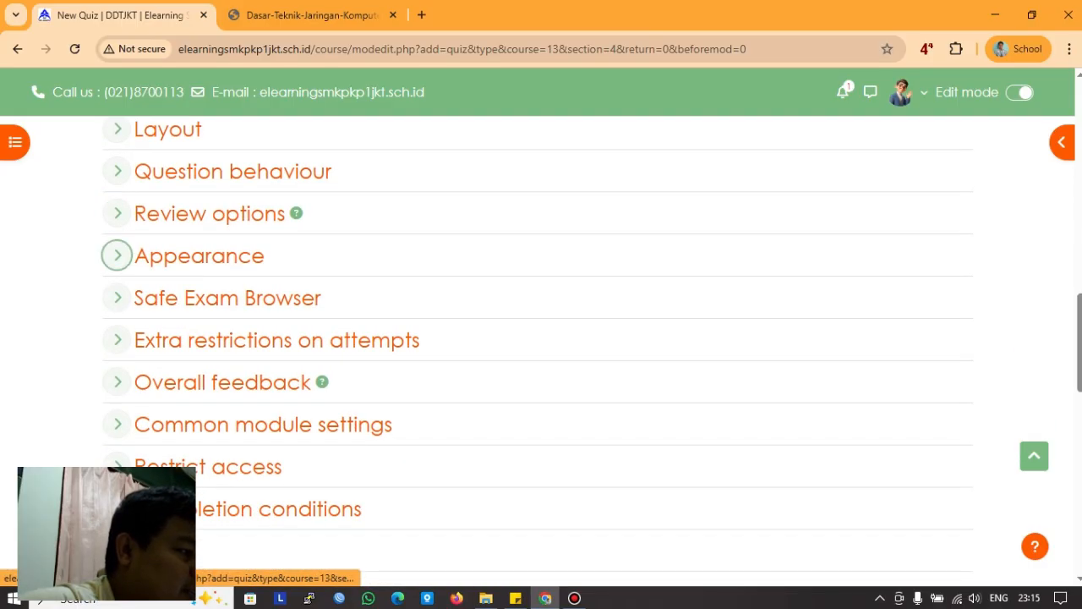
click(116, 213)
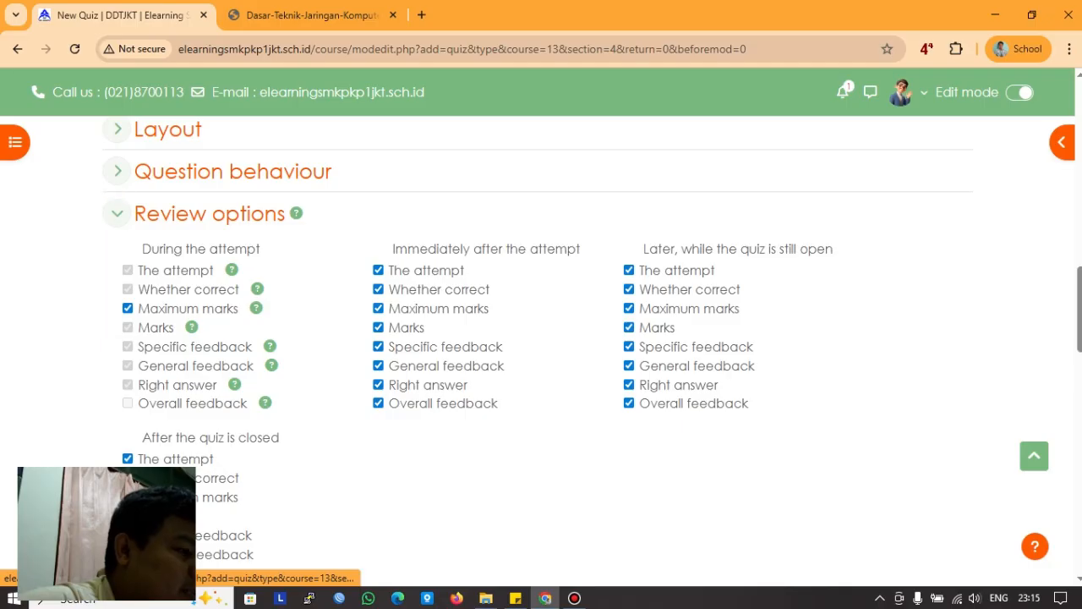
click(378, 270)
click(378, 308)
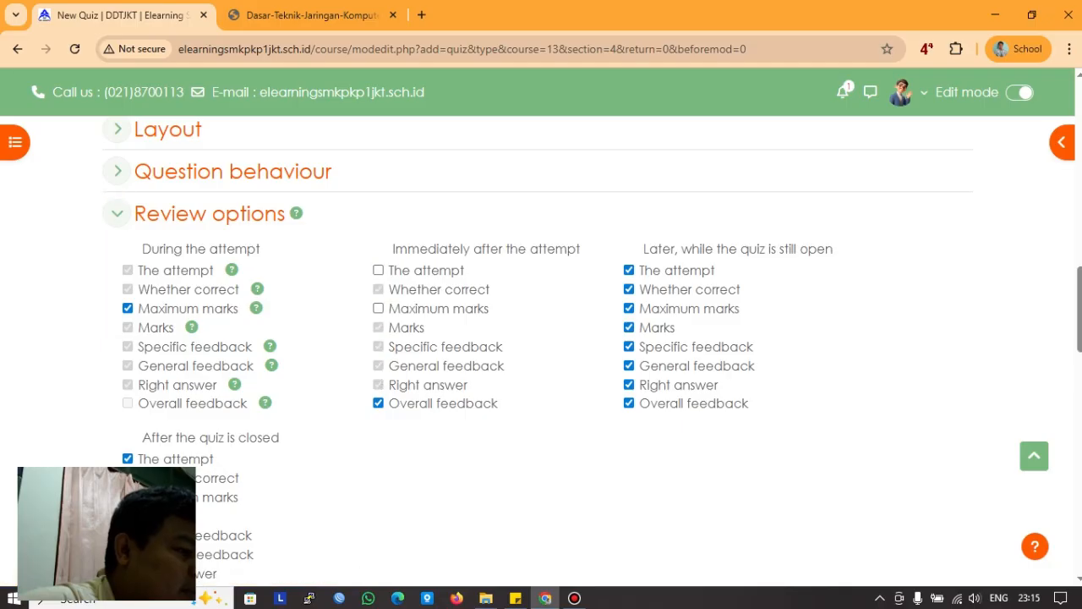
click(378, 404)
click(629, 270)
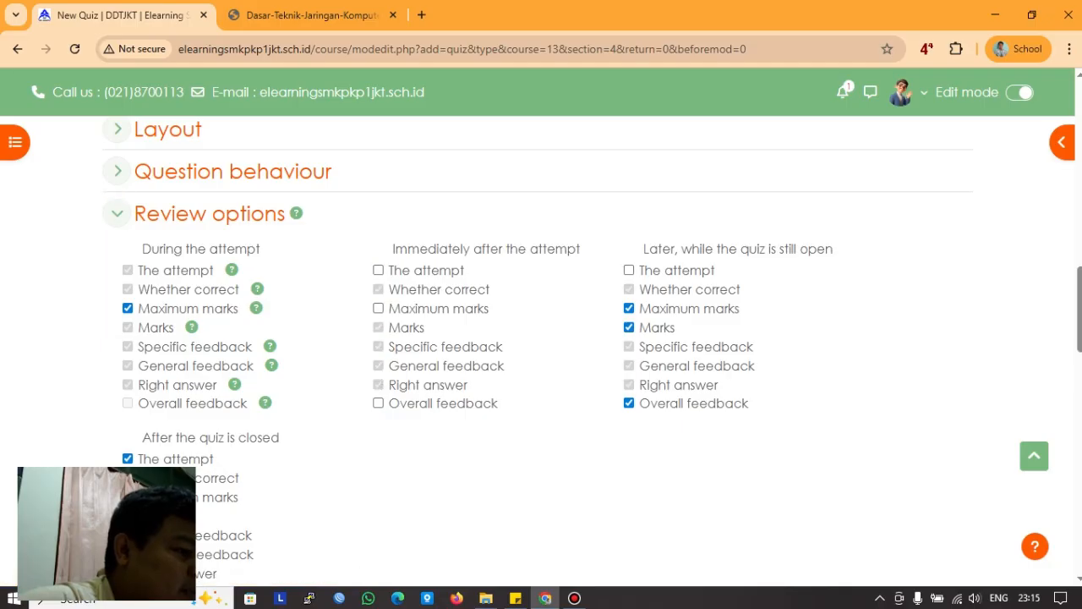
click(629, 308)
click(629, 403)
scroll(541, 339, down, 1)
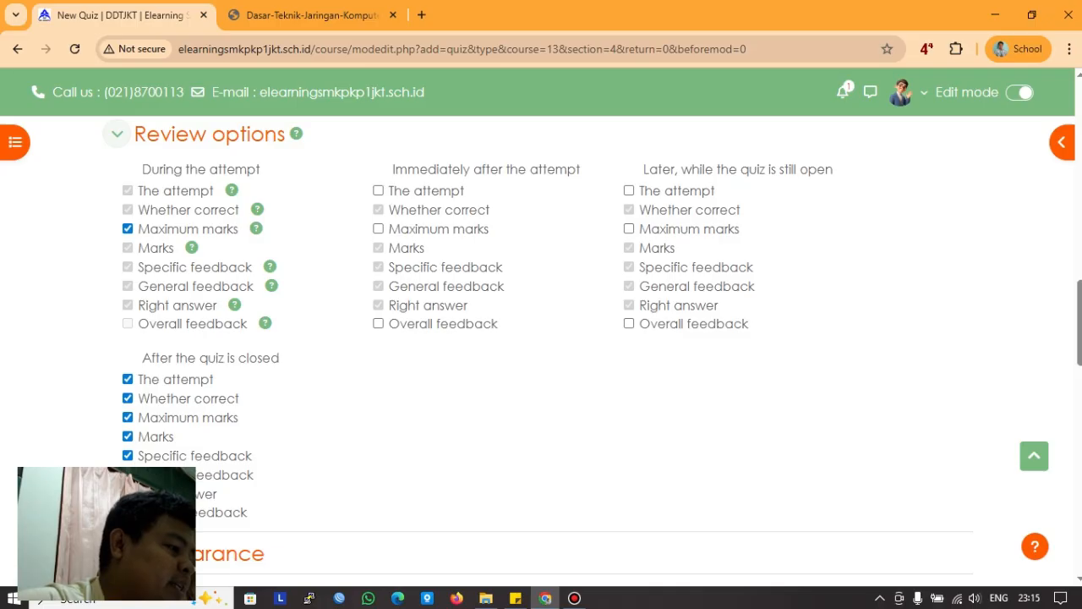
scroll(541, 338, up, 3)
scroll(118, 211, down, 2)
click(117, 213)
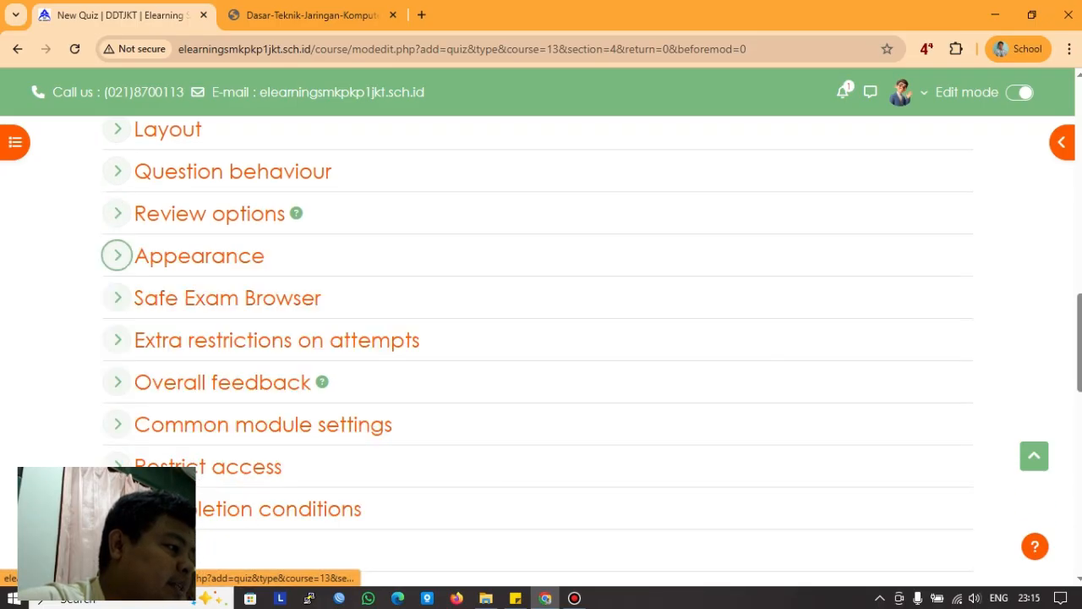
Step: Keep the decimal places in question marks the same as for grades
click(117, 256)
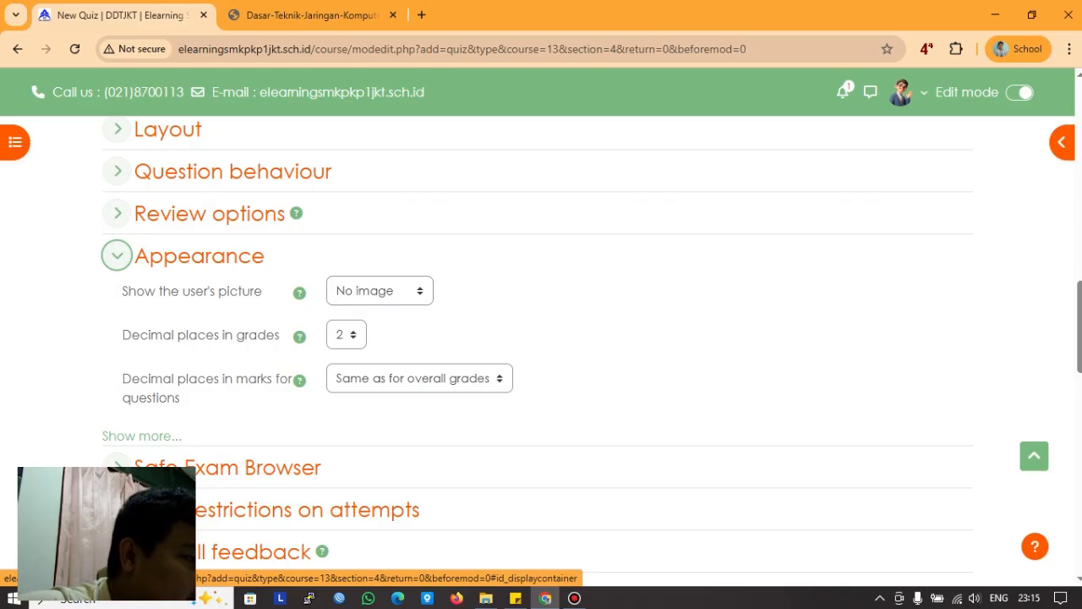
click(117, 213)
click(118, 213)
click(117, 213)
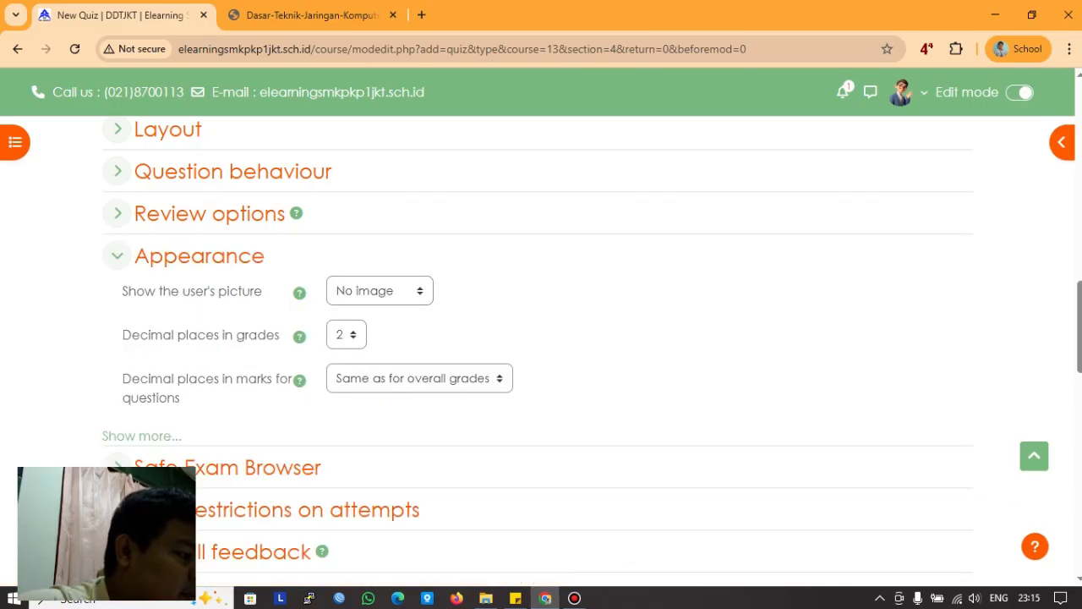
click(419, 378)
click(420, 377)
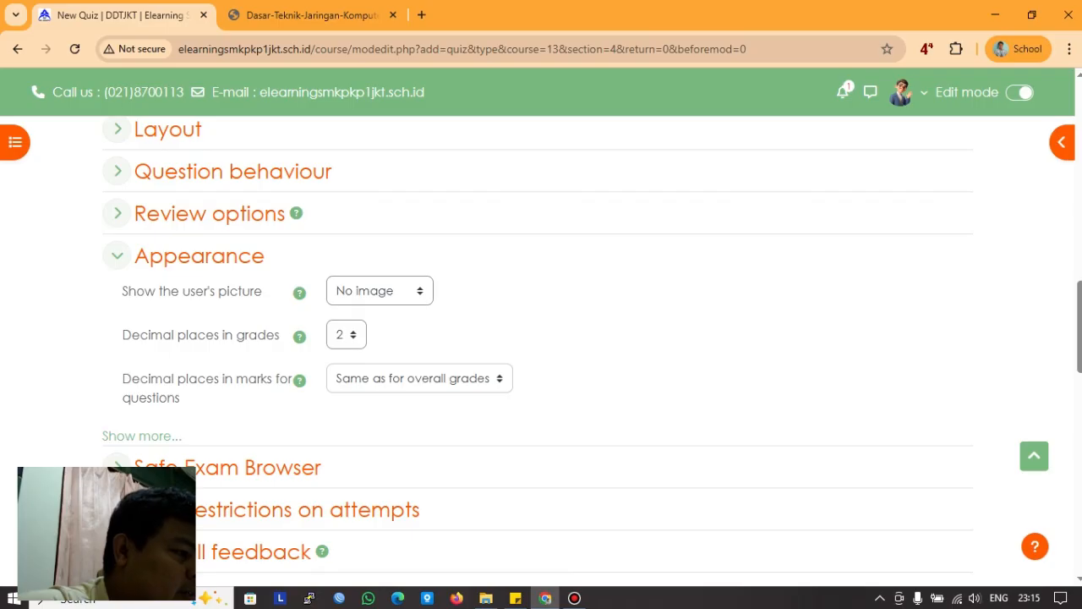
Step: Keep blocks hidden during the quiz in the extra Appearance settings
click(118, 255)
click(118, 256)
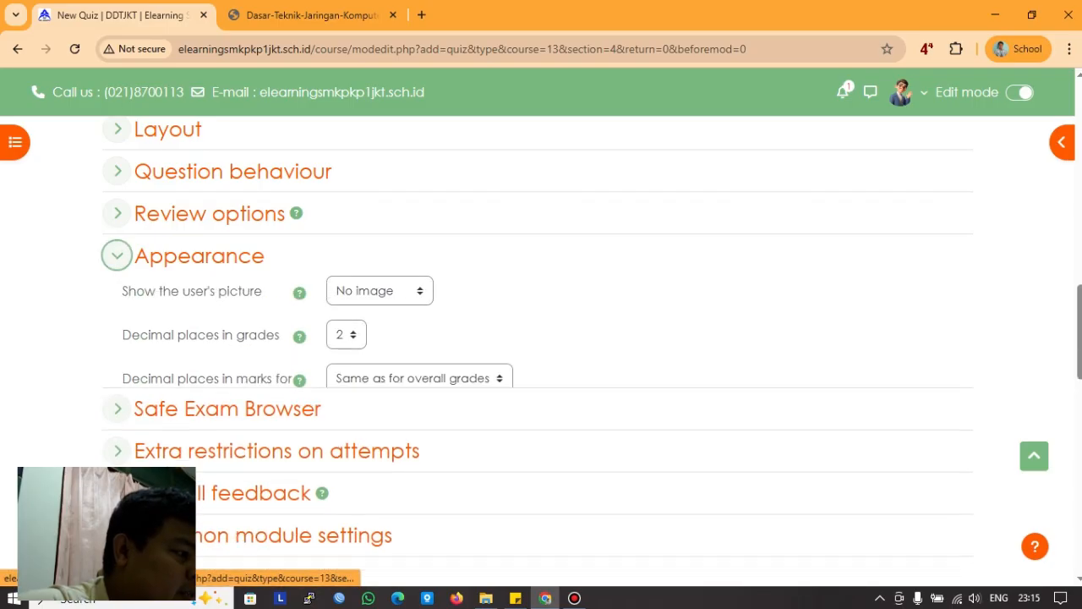
click(141, 436)
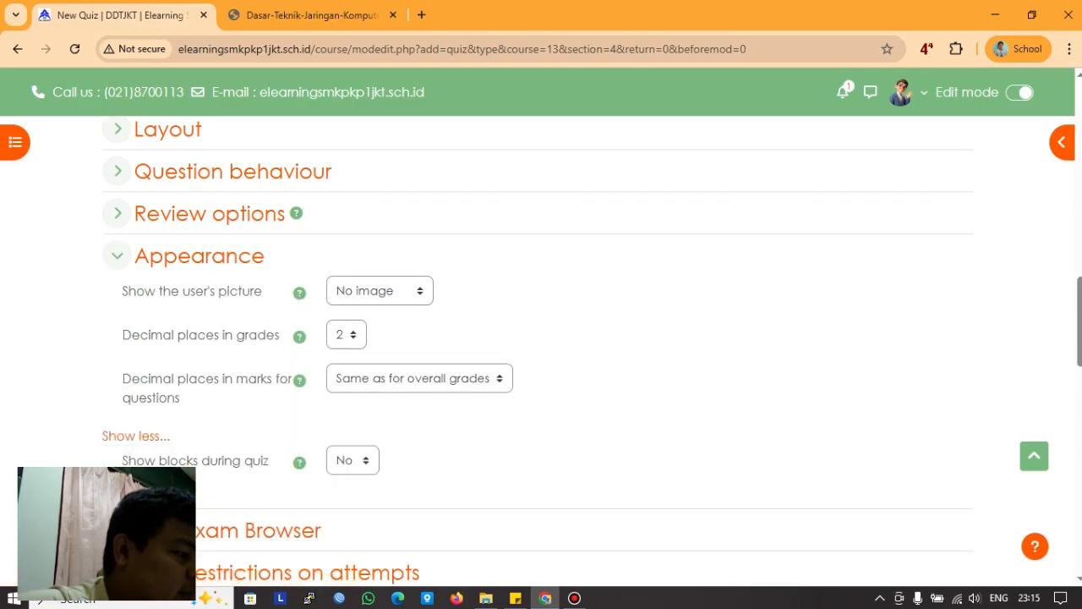
click(352, 461)
click(352, 461)
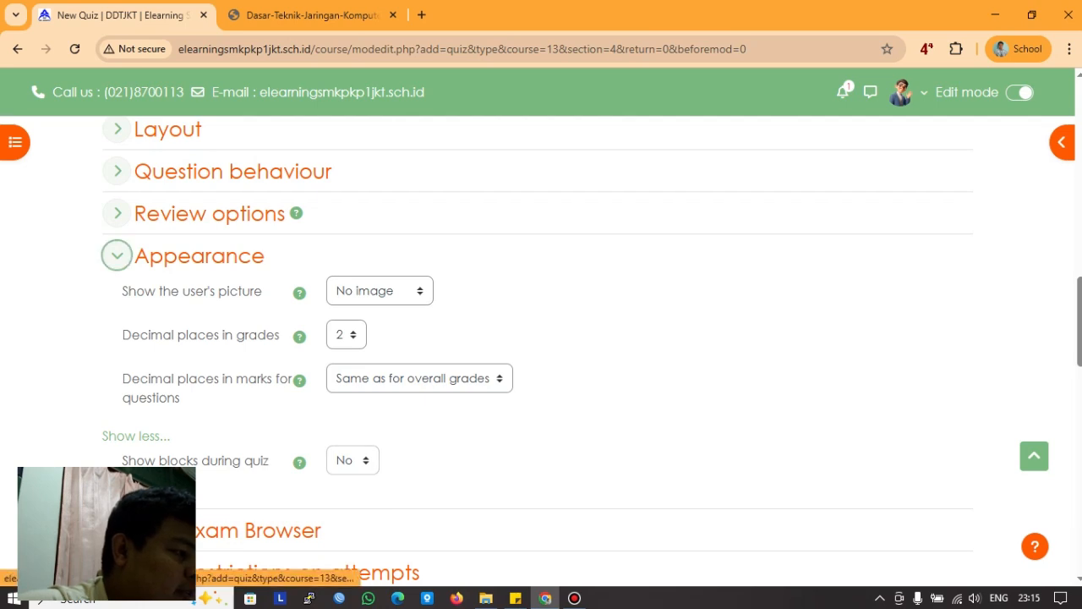
click(117, 256)
click(117, 298)
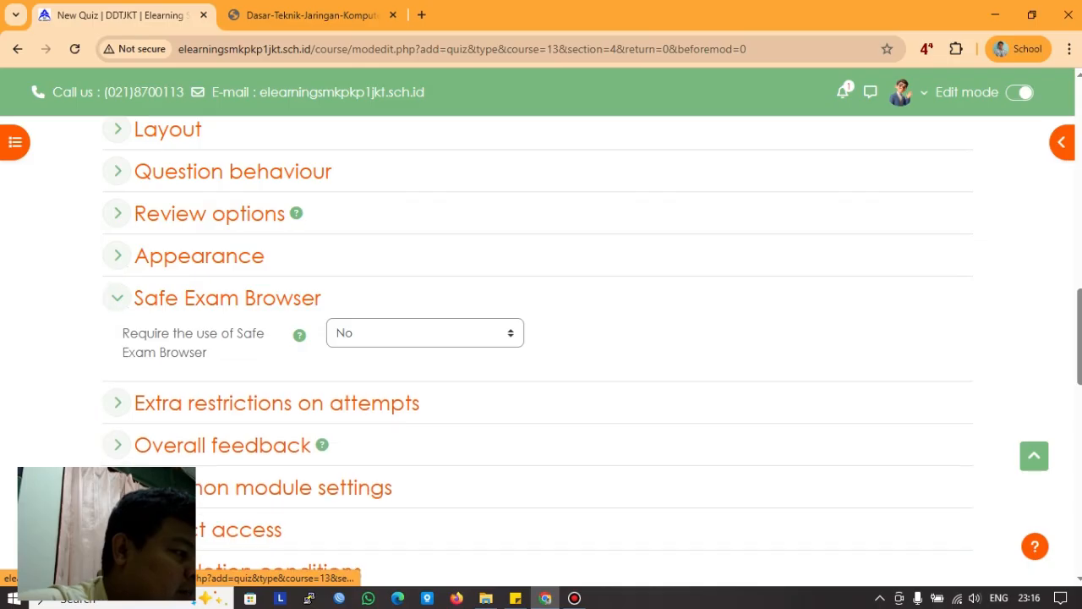
Step: Leave Safe Exam Browser at No and display the Extra restrictions on attempts section
click(423, 332)
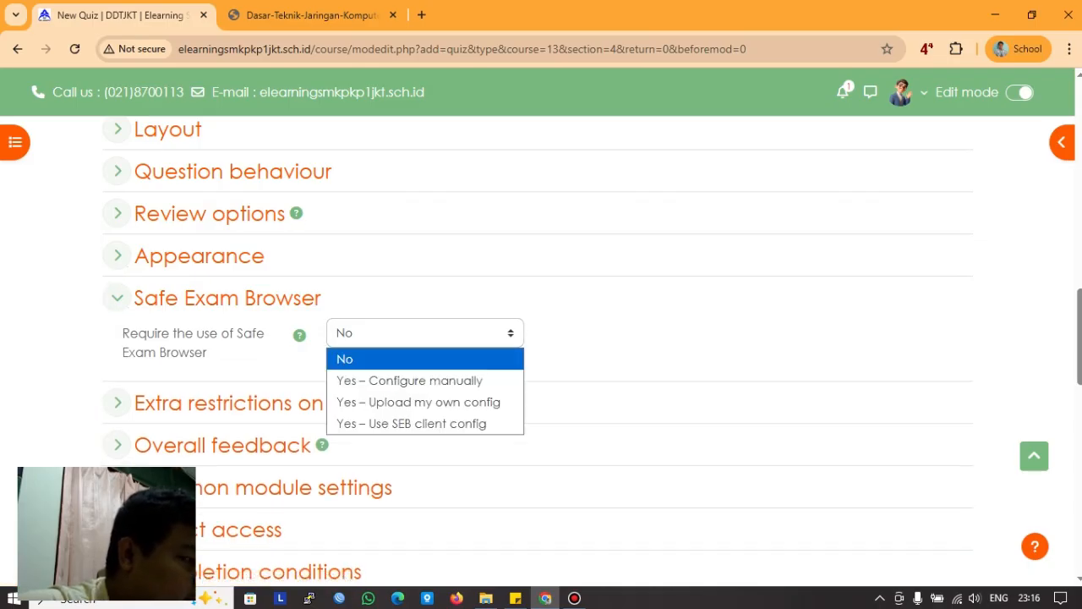
key(Escape)
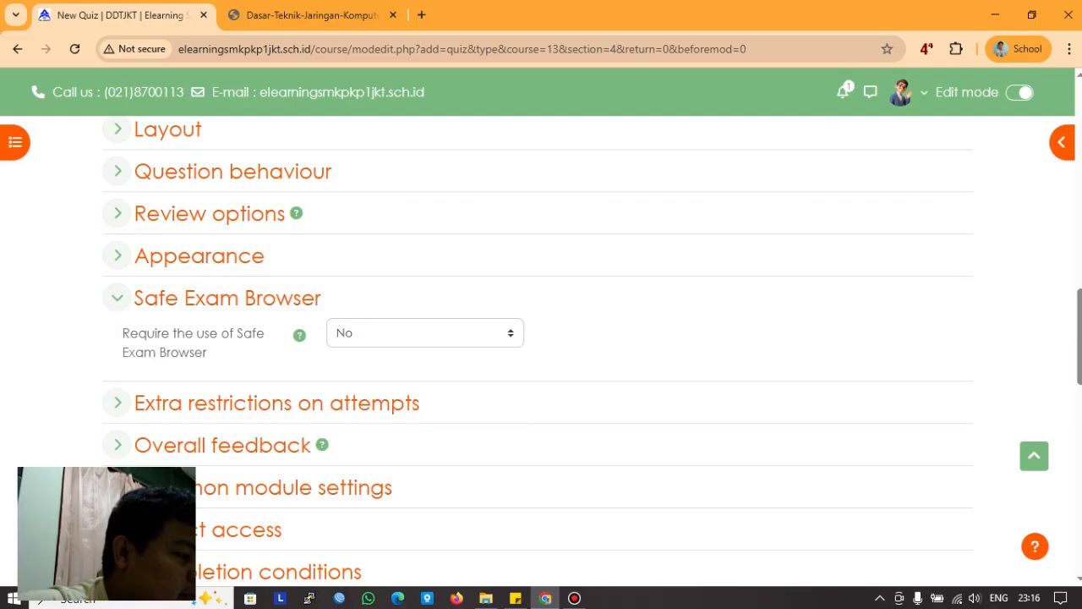
click(117, 298)
click(117, 339)
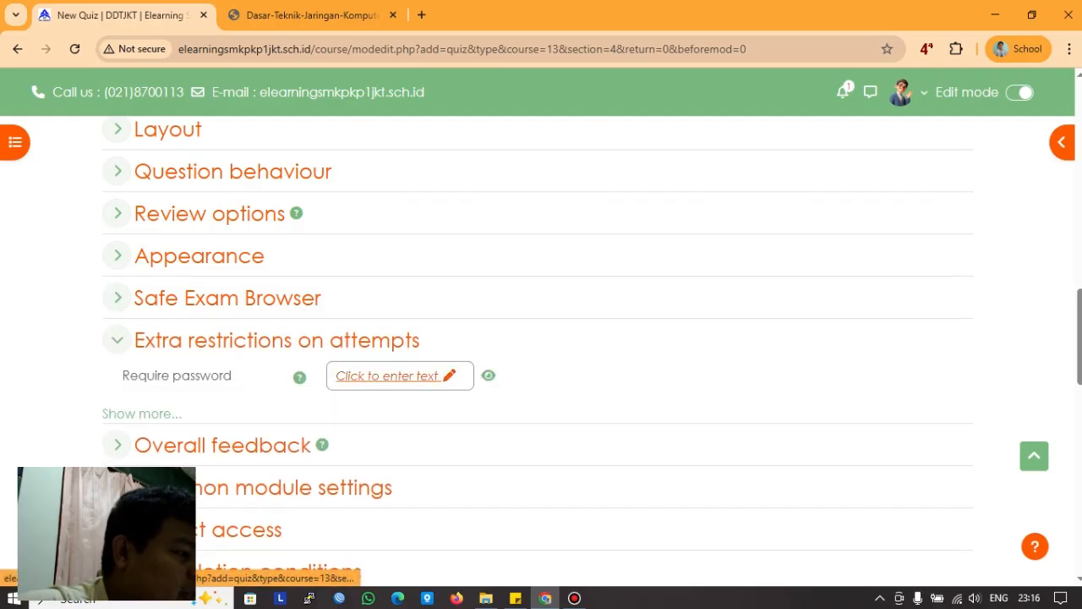
Step: Save an 8-character quiz password and reveal the remaining attempt restrictions
click(388, 376)
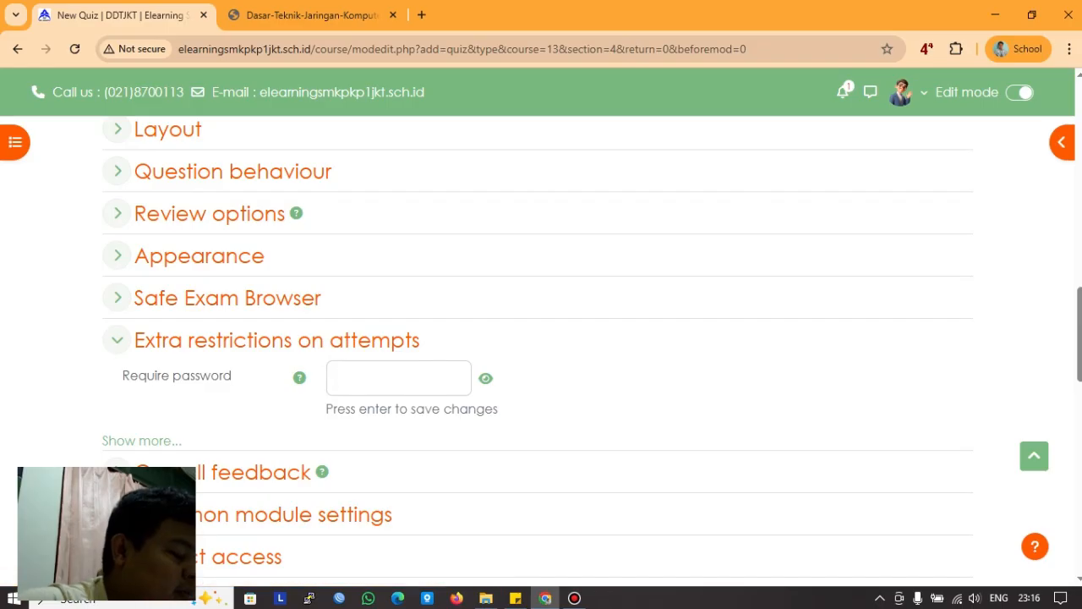
text(12345)
key(BackSpace)
key(BackSpace)
key(BackSpace)
key(BackSpace)
key(BackSpace)
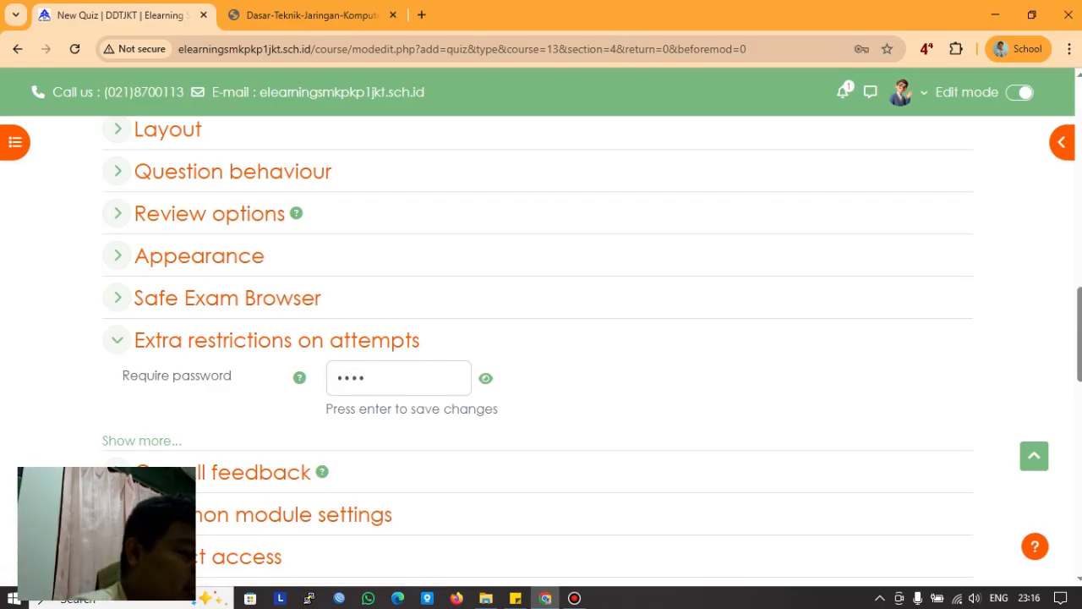
text(1234)
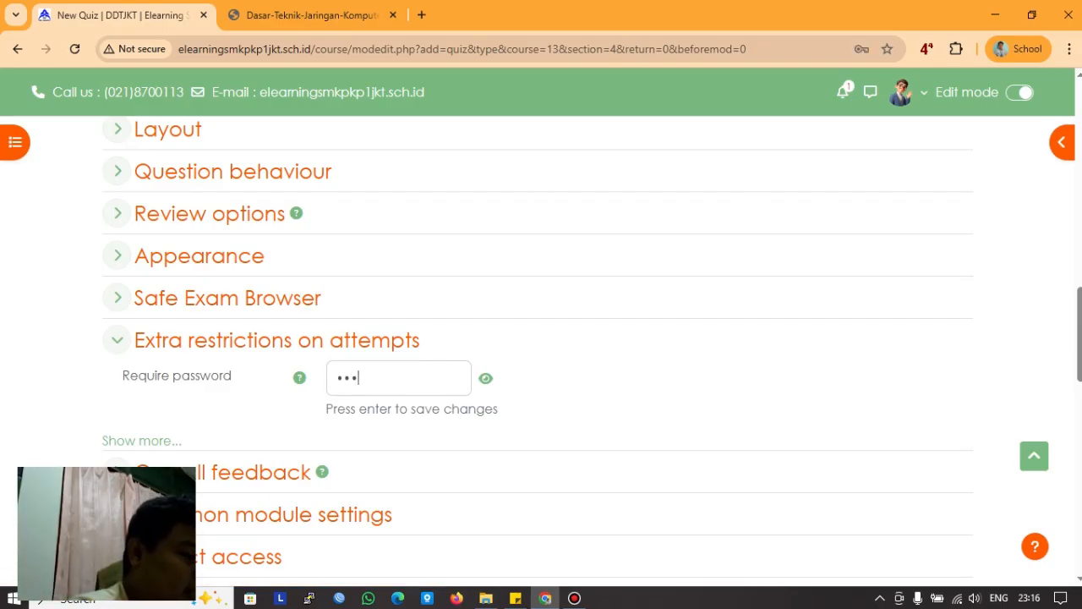
key(BackSpace)
key(BackSpace)
key(BackSpace)
key(BackSpace)
text(1234)
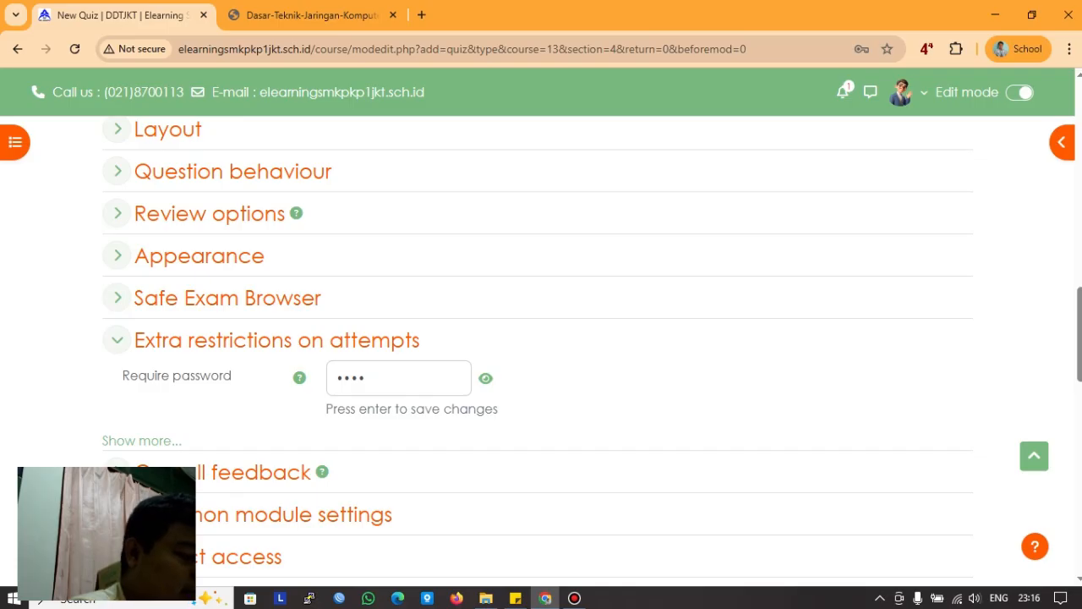
key(BackSpace)
key(BackSpace)
key(BackSpace)
key(BackSpace)
text(12345678)
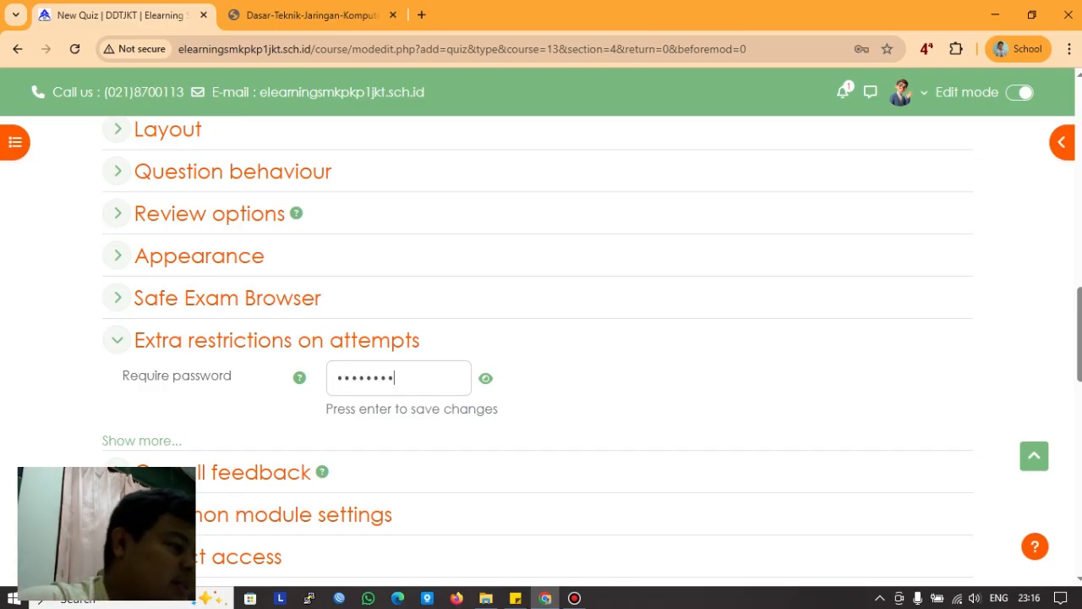
key(Return)
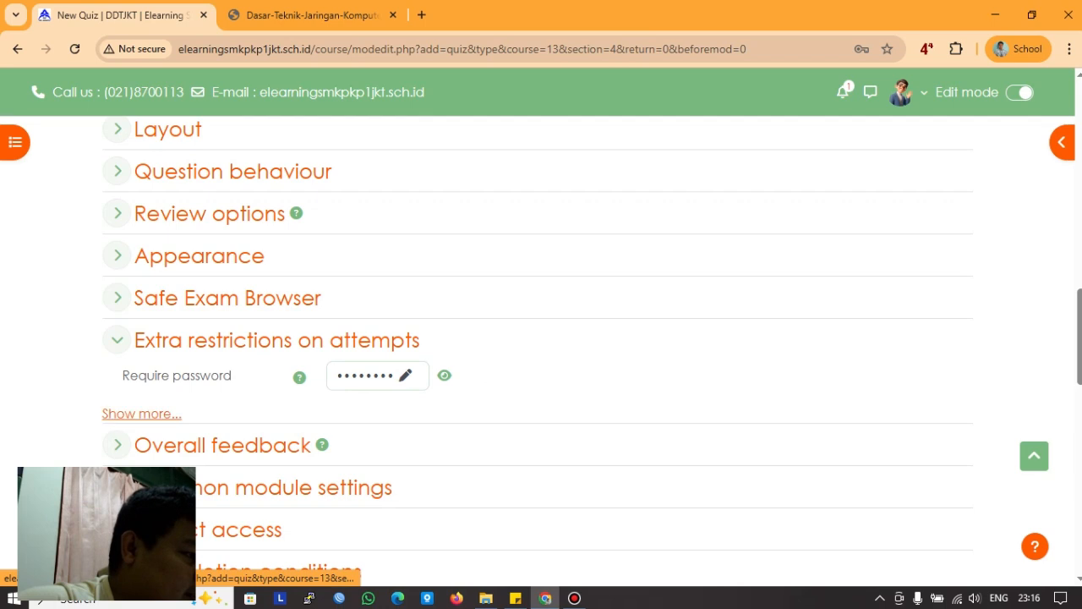
click(142, 414)
scroll(142, 413, down, 2)
scroll(541, 355, down, 1)
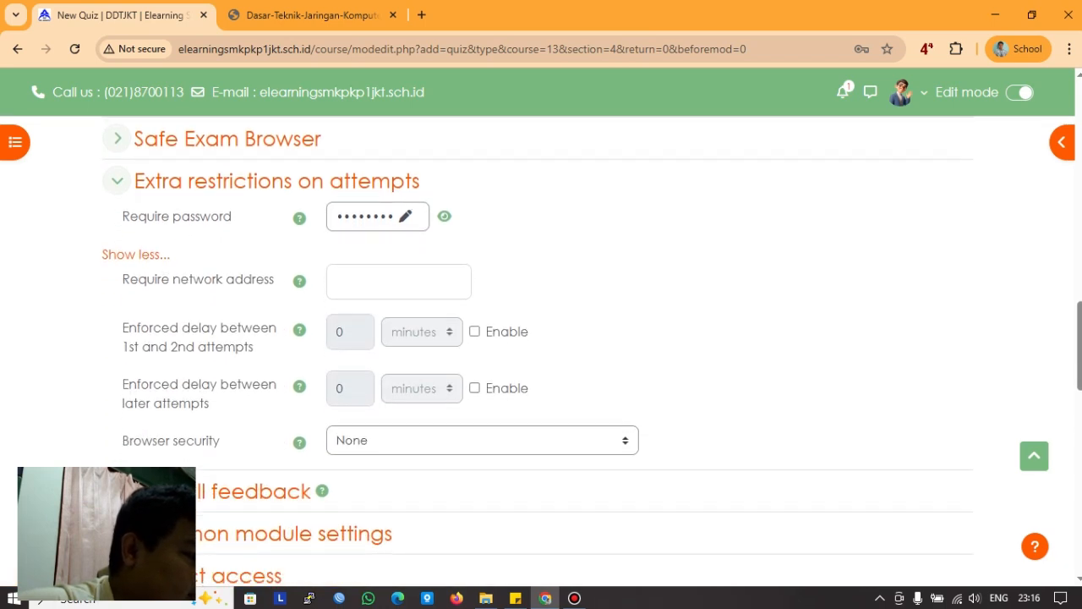
Step: Choose 'Full screen pop-up with some JavaScript security' as the browser security
click(482, 440)
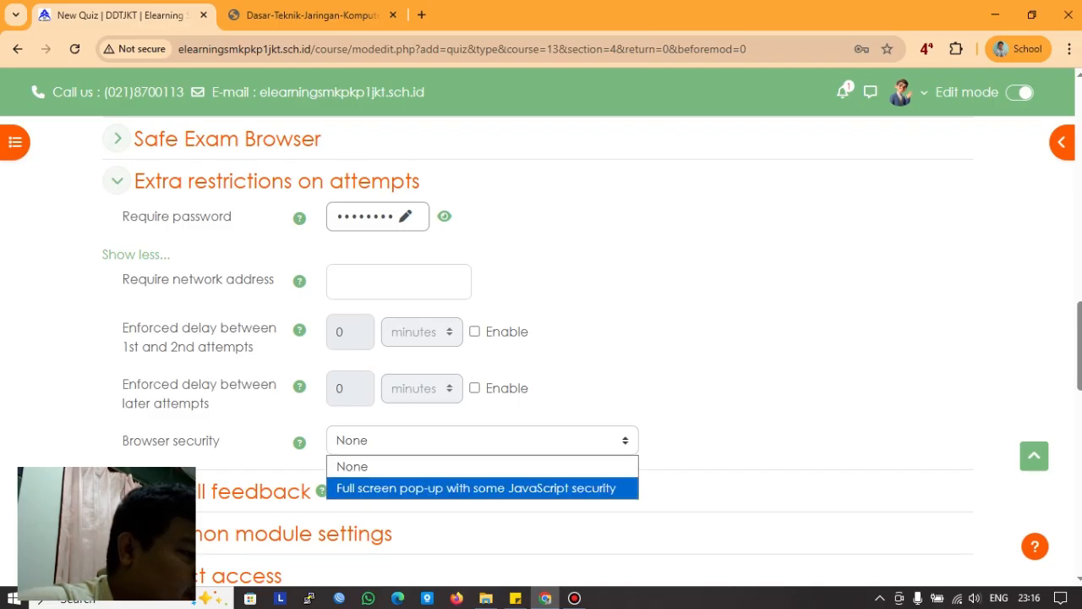
key(Return)
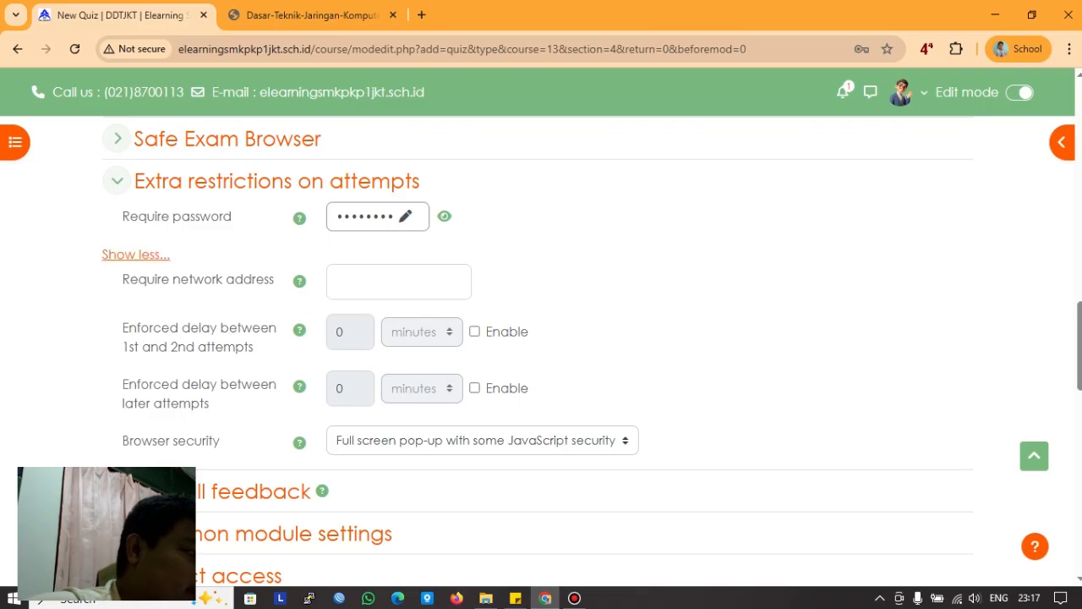
click(117, 180)
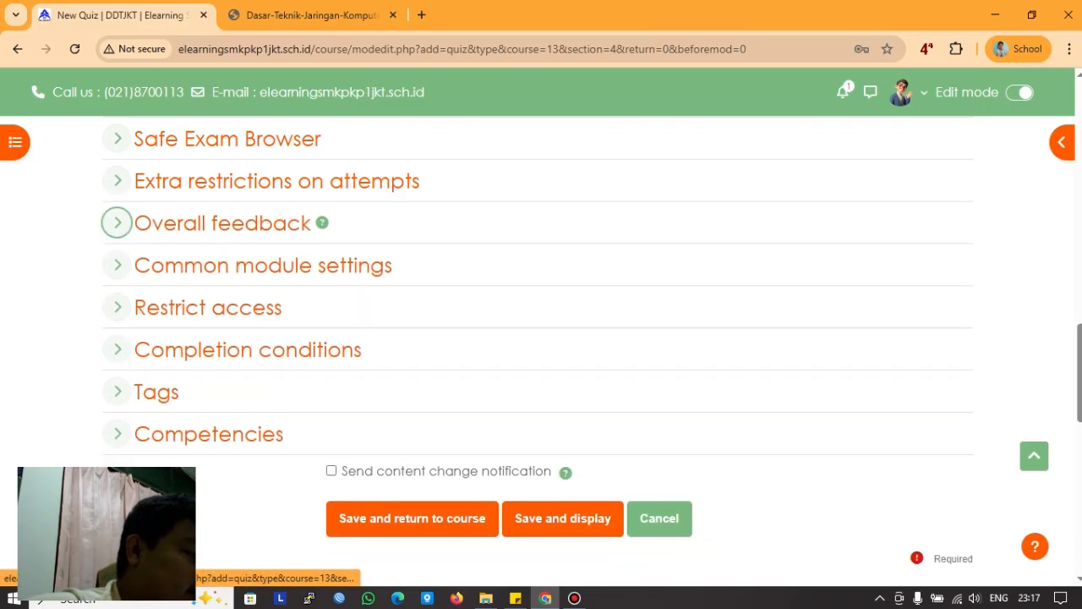
click(117, 223)
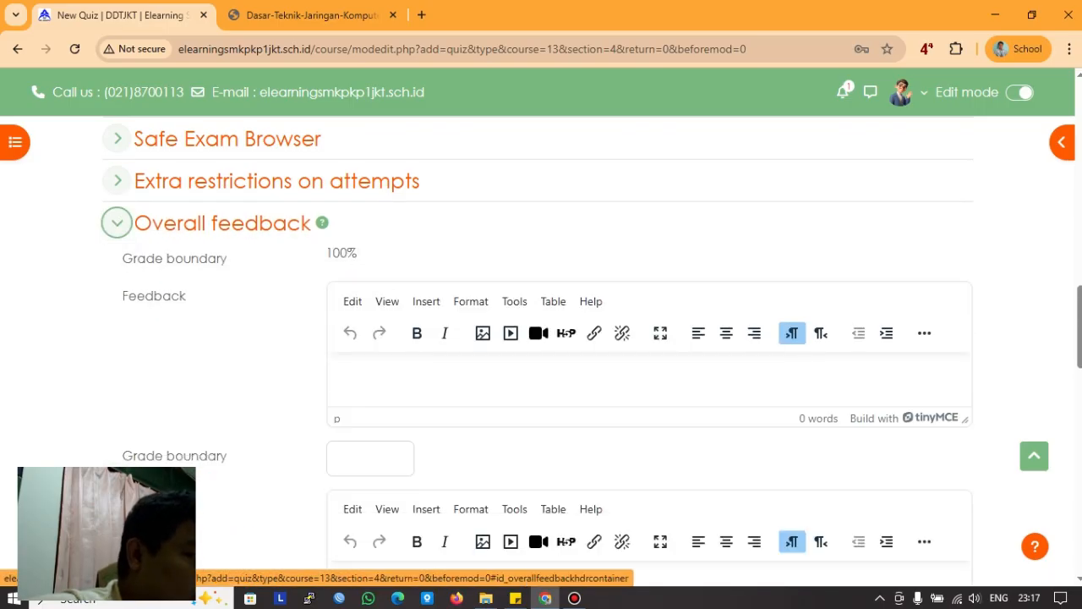
scroll(487, 352, down, 3)
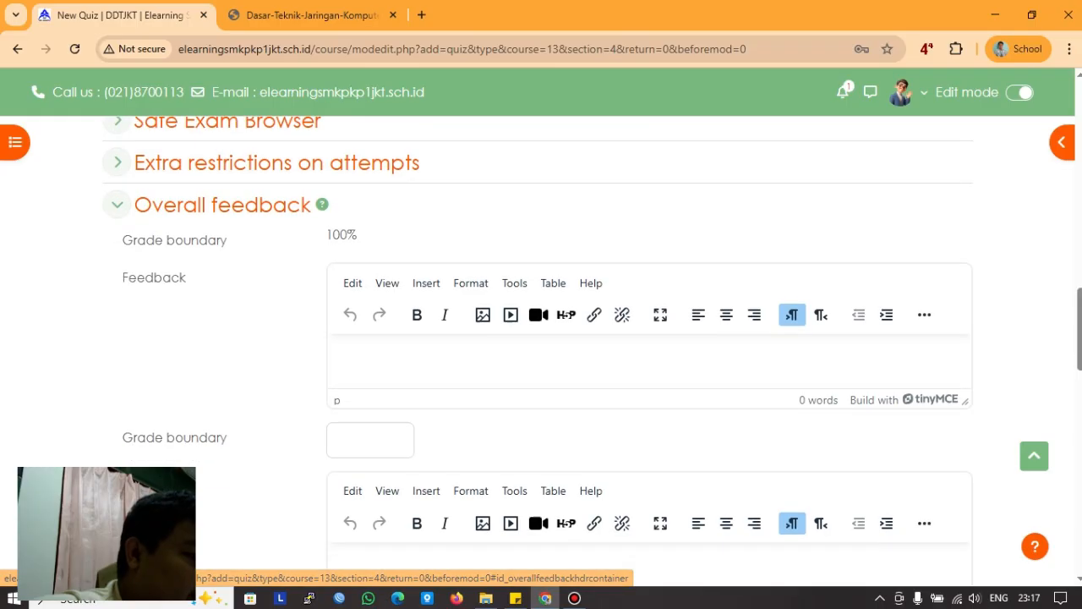
scroll(487, 351, up, 3)
click(116, 223)
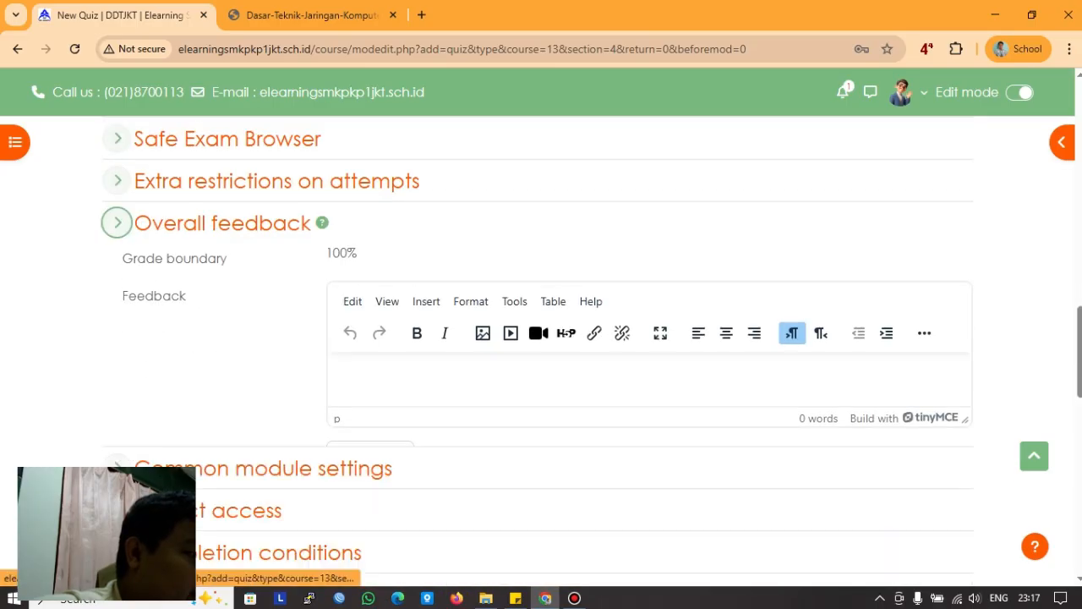
click(117, 228)
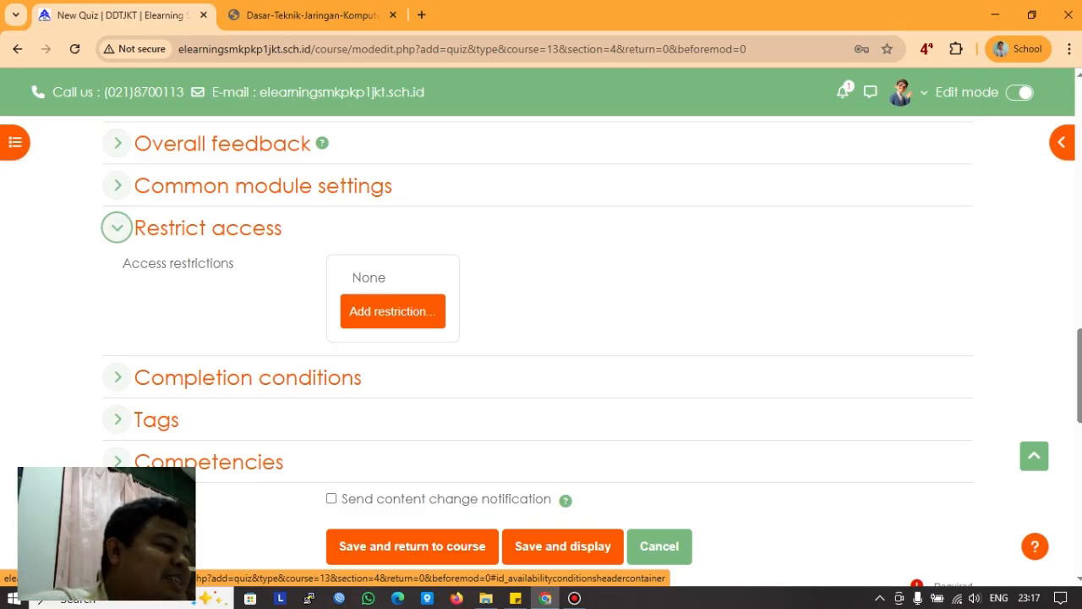
click(117, 227)
click(116, 270)
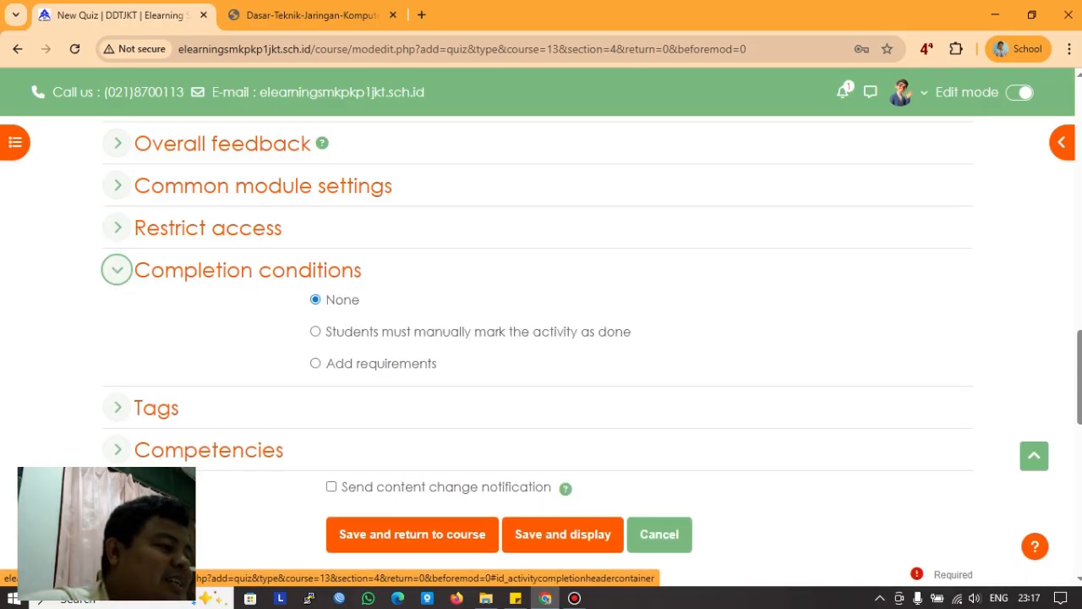
click(116, 270)
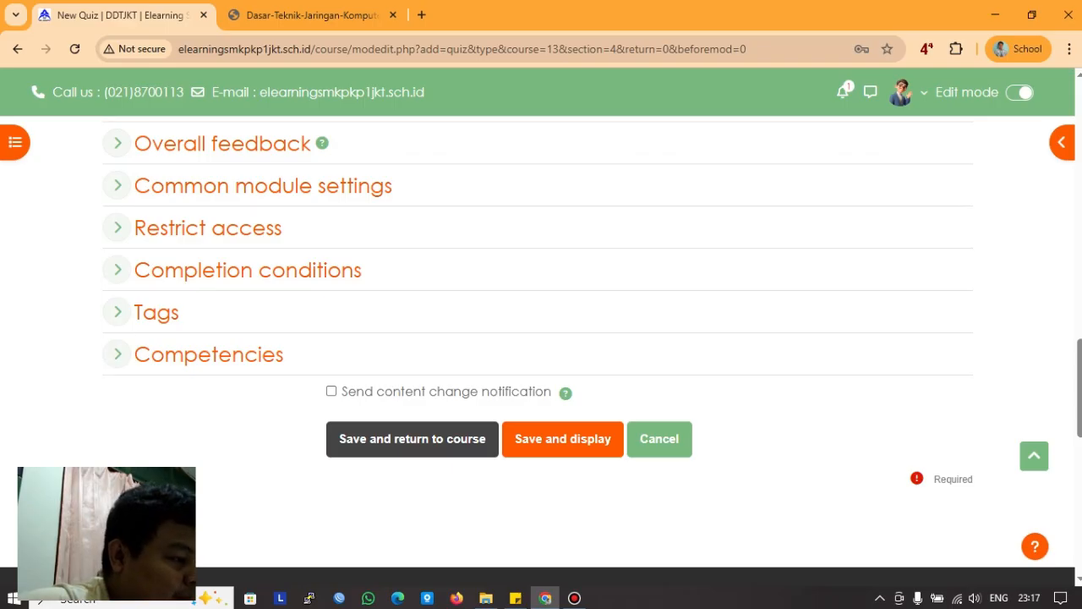
click(412, 439)
click(116, 354)
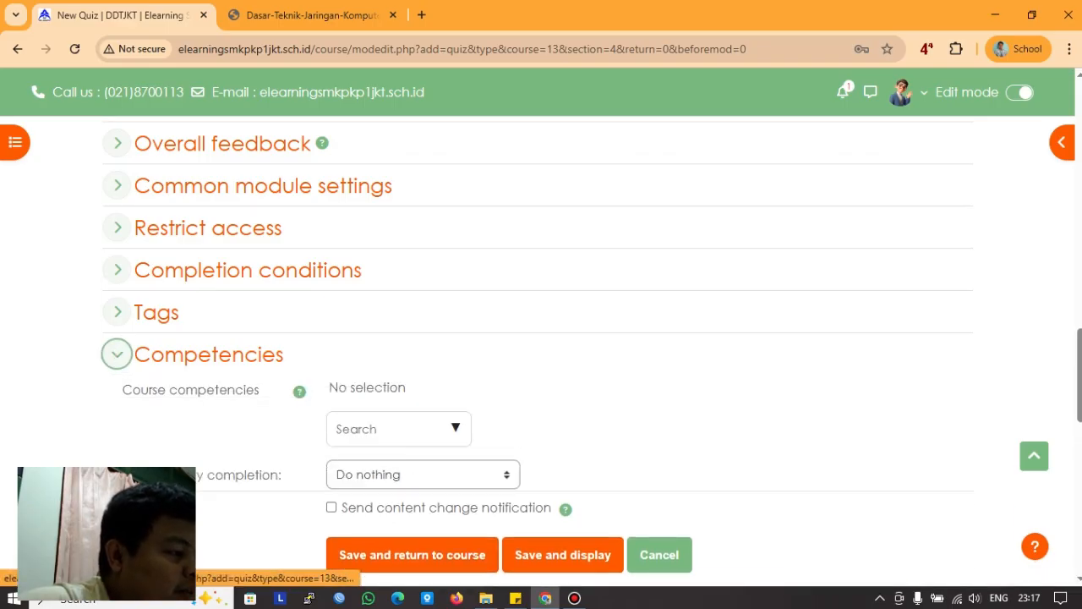
click(117, 355)
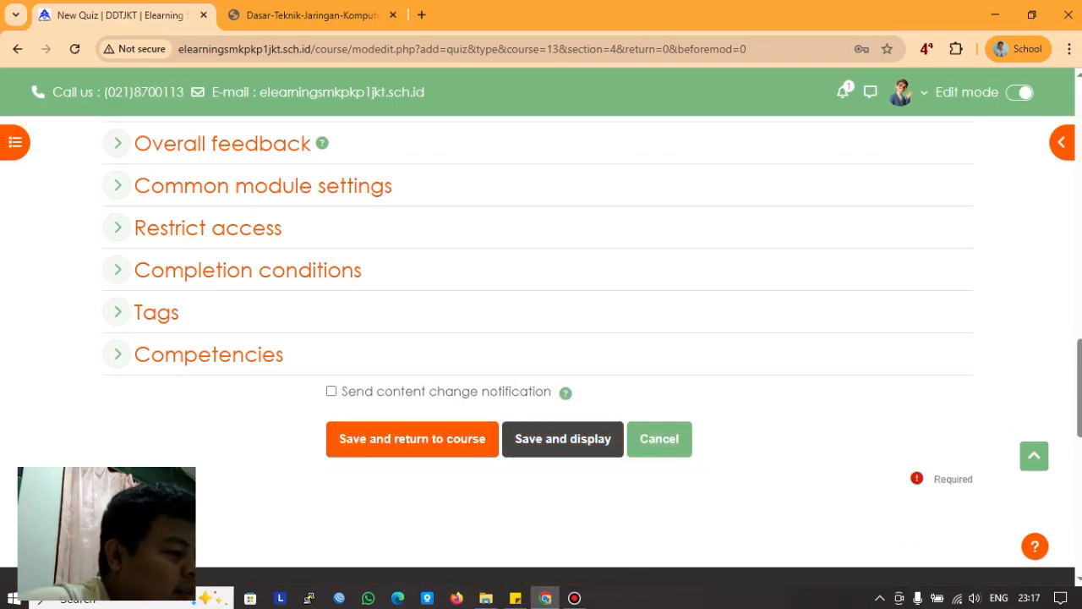
Step: Save the latihan_mingguan quiz and check its dates, password, 10-minute limit and 7.50 pass grade
click(563, 439)
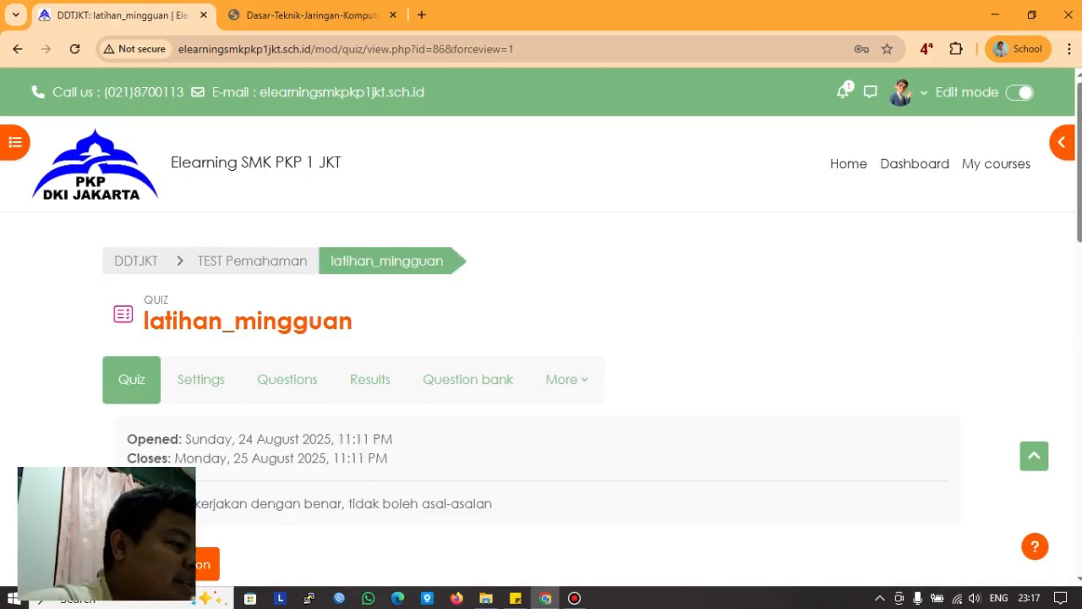
scroll(541, 355, down, 3)
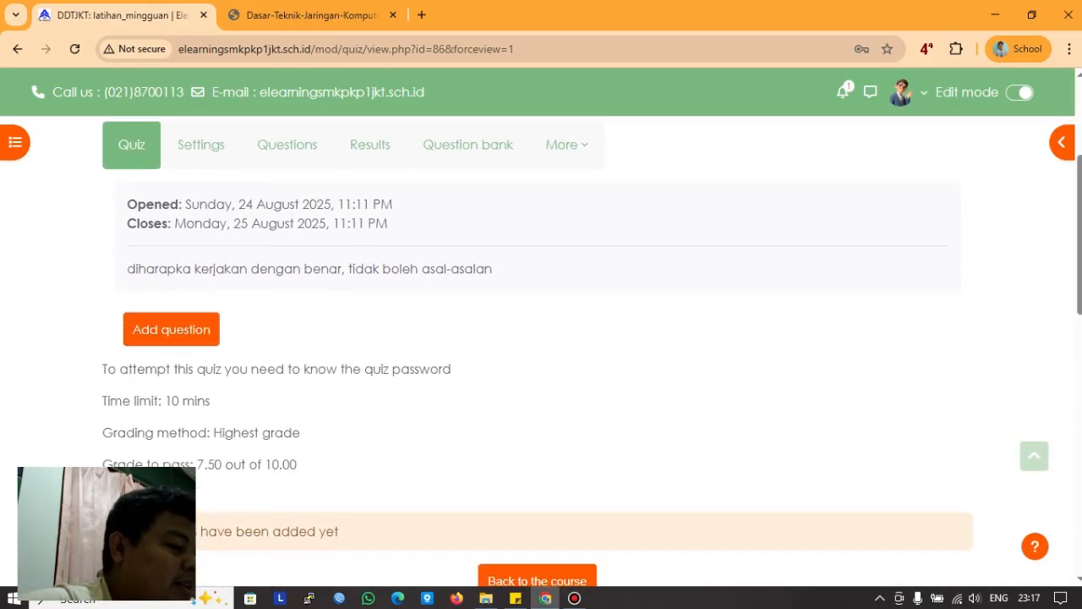
scroll(541, 339, down, 2)
scroll(541, 339, up, 4)
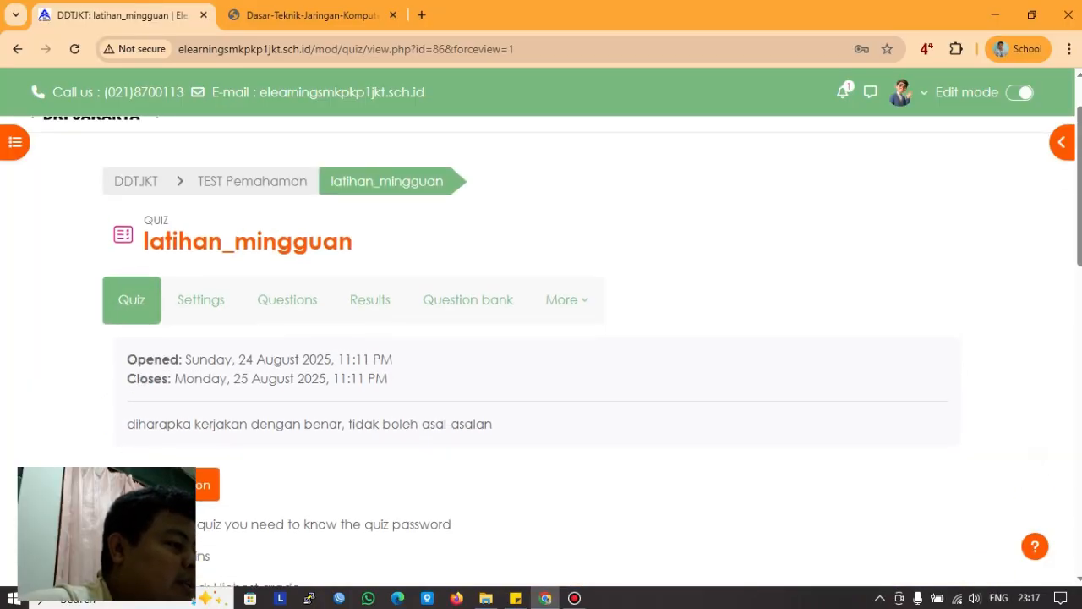
Step: Open the latihan_mingguan quiz's question bank
click(467, 299)
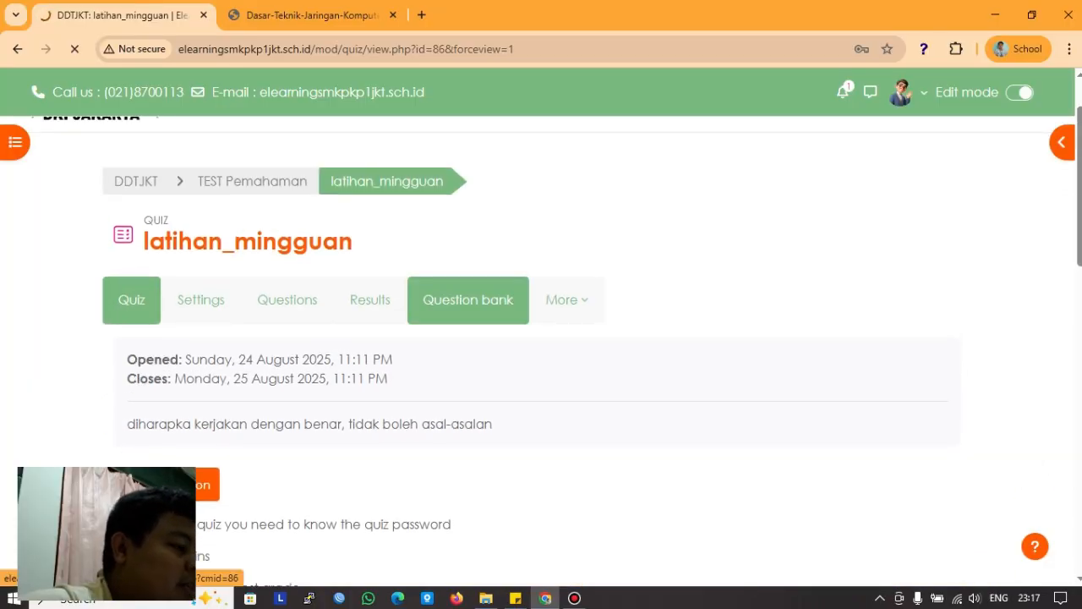
scroll(541, 338, down, 2)
scroll(171, 291, down, 1)
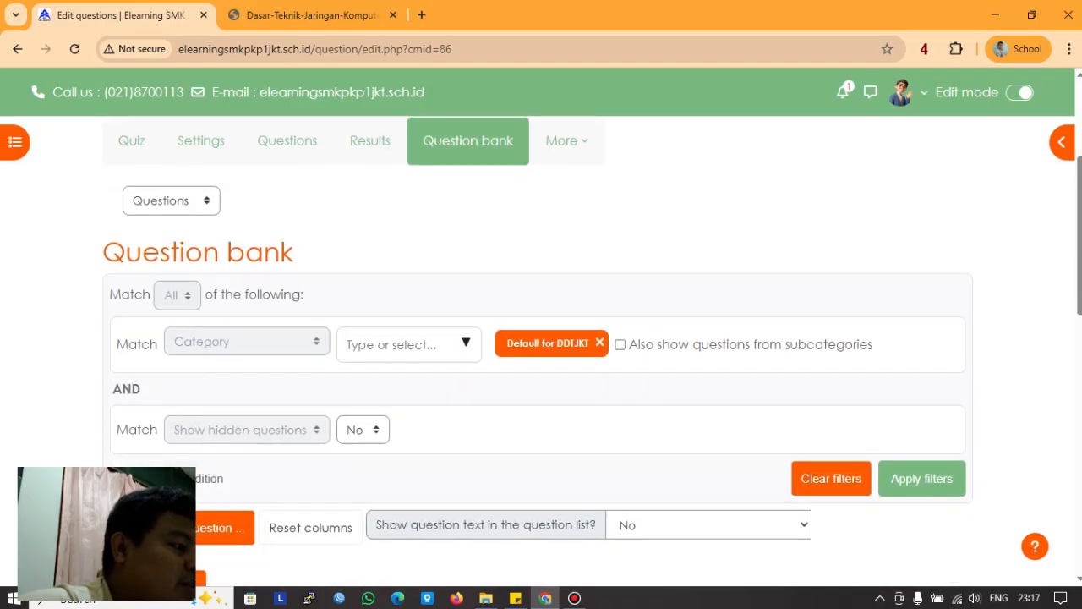
Step: Review the two question categories, both with 0 questions, then minimise the browser
click(171, 201)
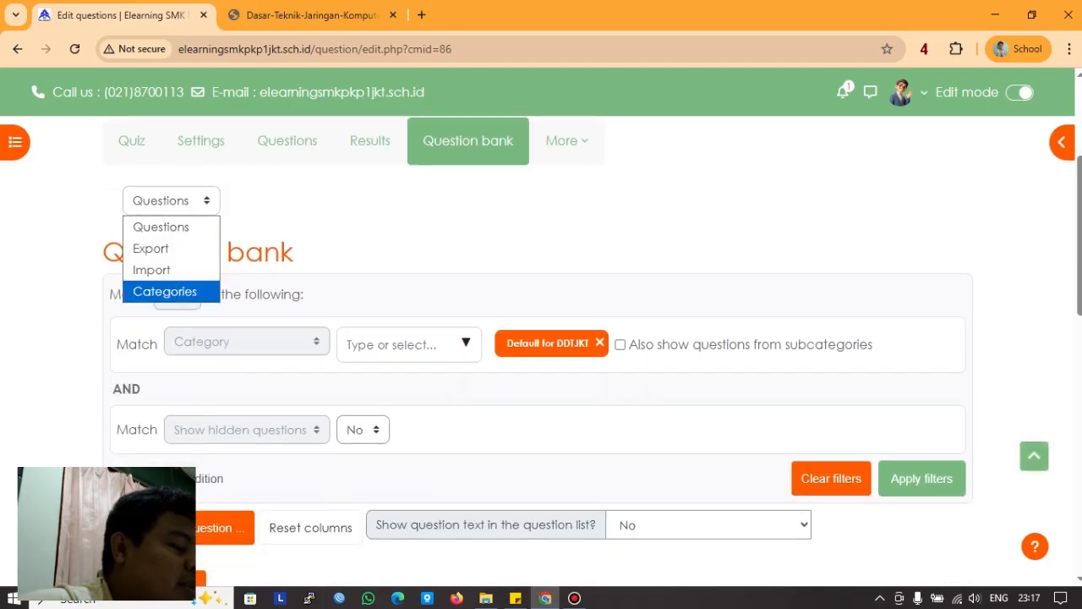
click(165, 292)
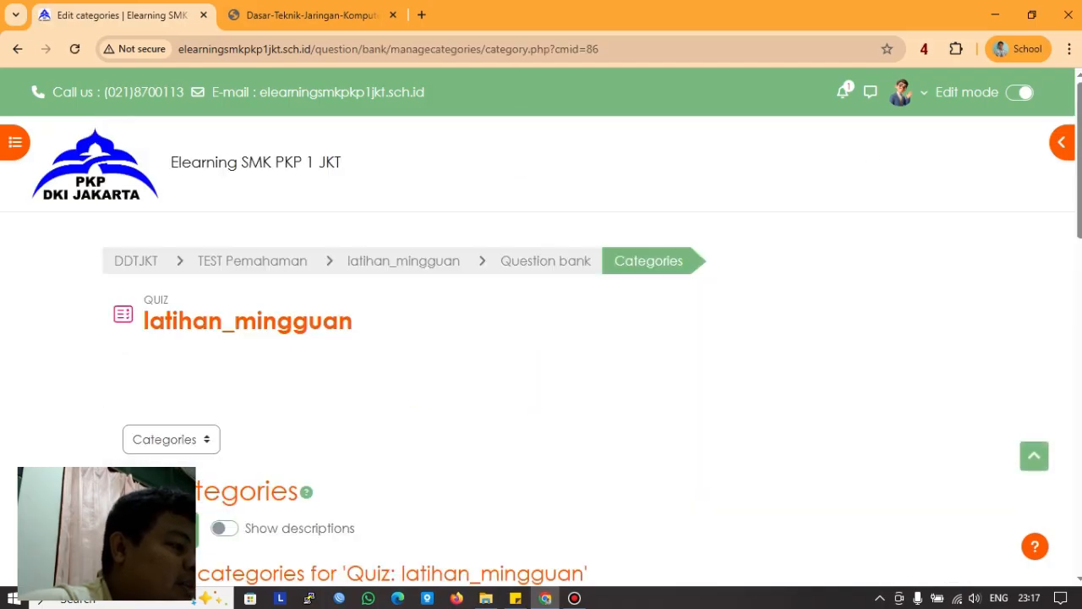
scroll(541, 338, down, 4)
scroll(541, 339, down, 1)
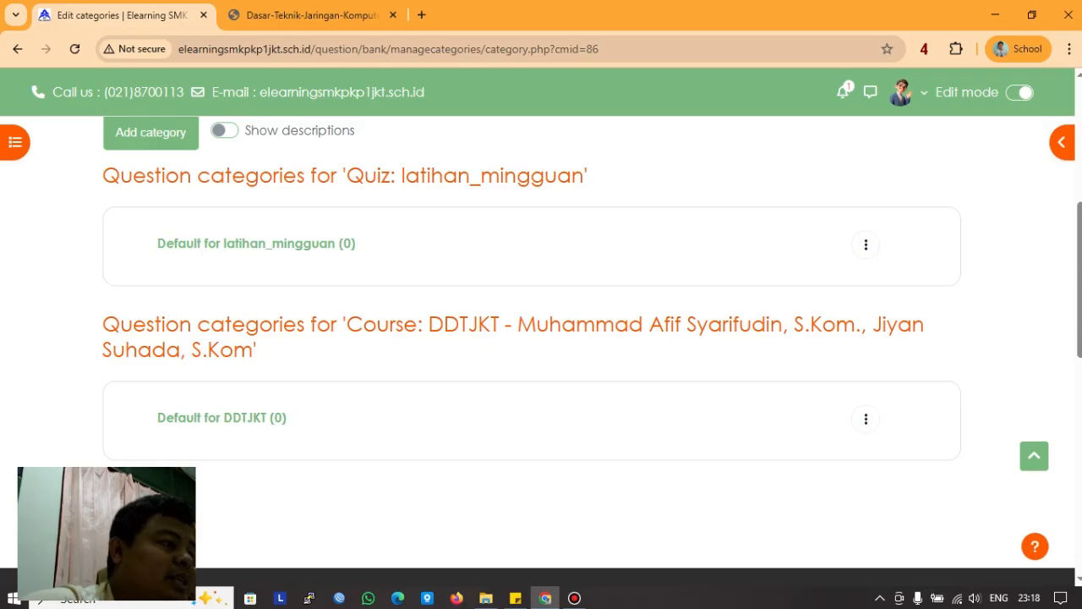
click(995, 14)
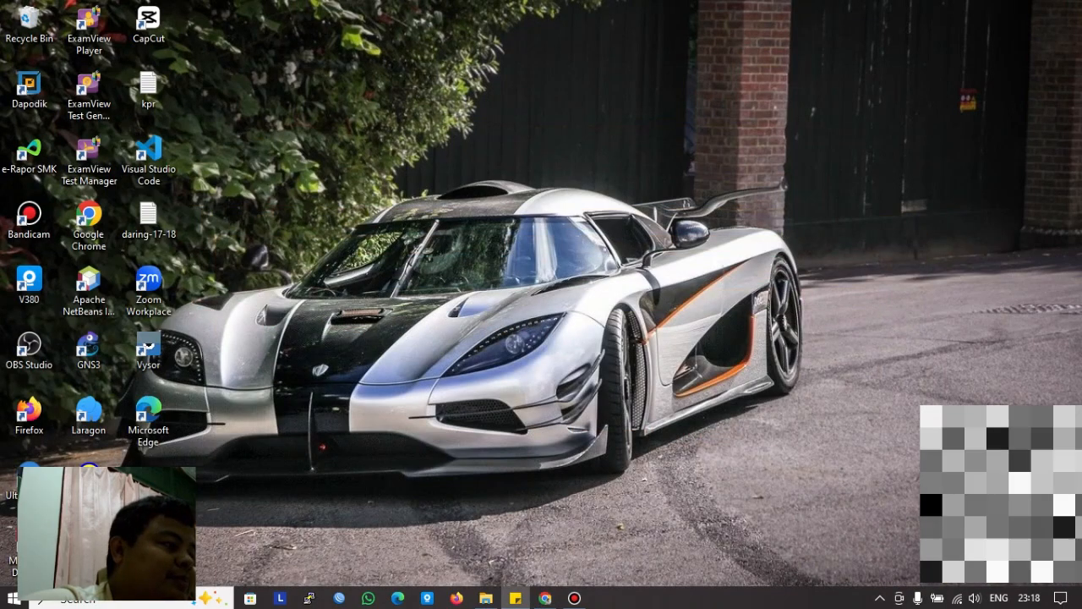
right_click(536, 80)
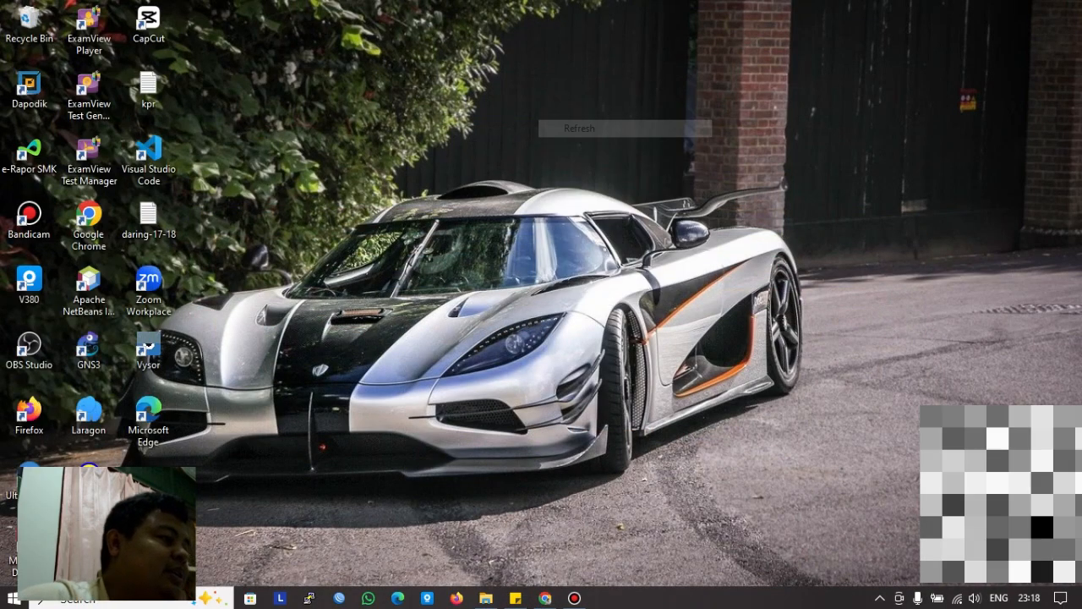
right_click(494, 98)
click(536, 146)
right_click(529, 151)
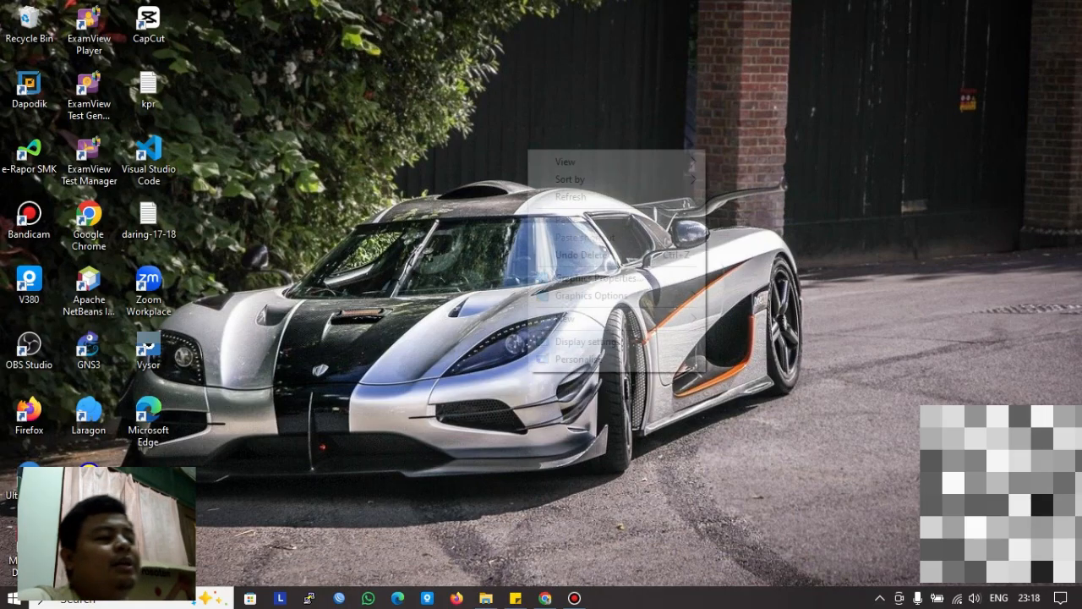
click(562, 196)
right_click(545, 184)
click(575, 231)
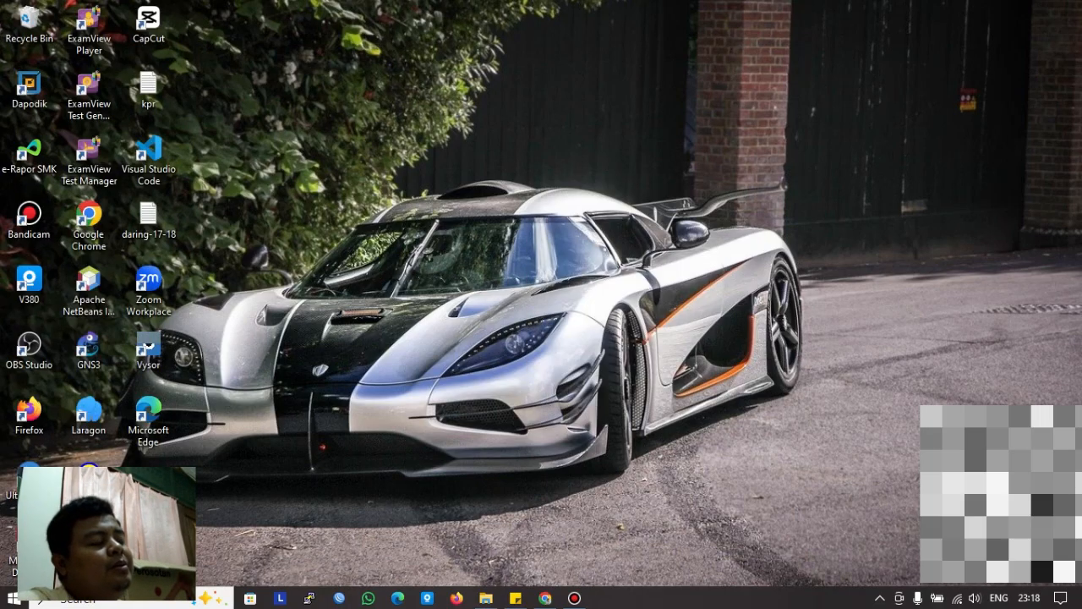
right_click(397, 80)
click(423, 128)
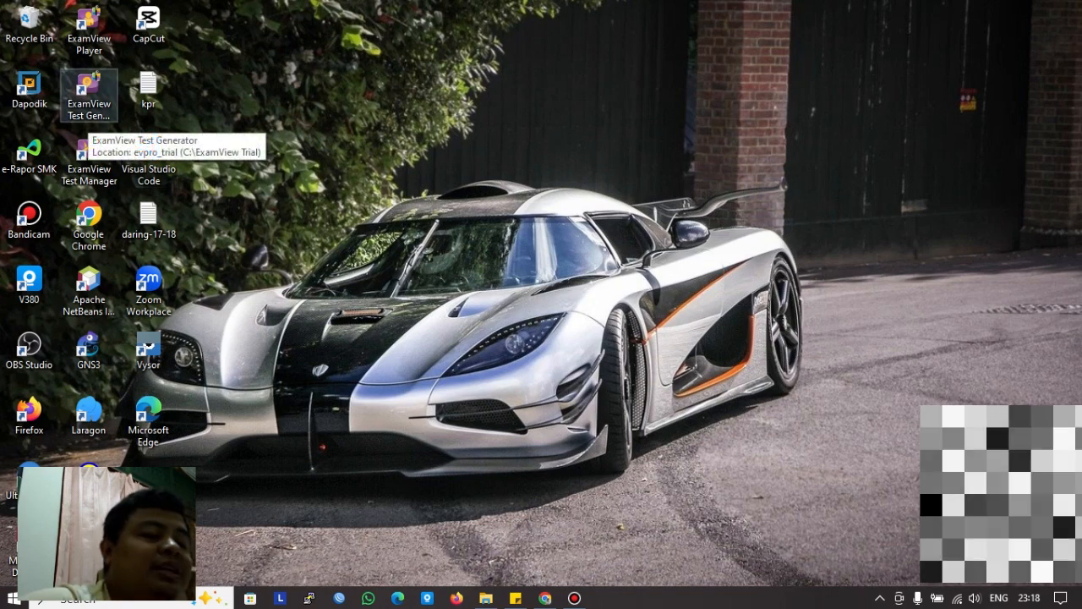
click(89, 97)
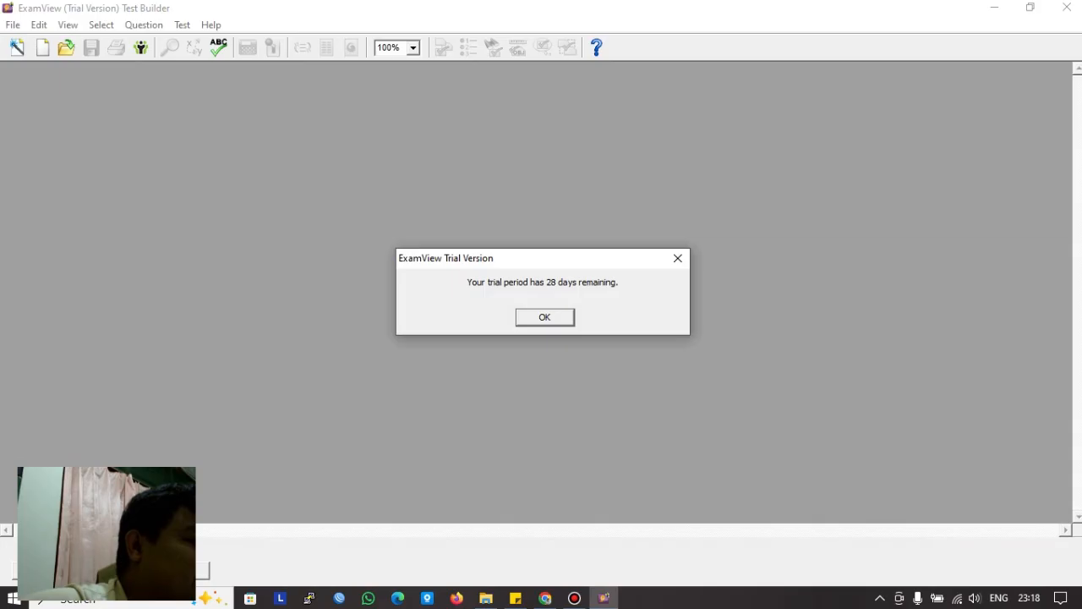
Step: Dismiss the ExamView trial notice and choose to create a new question bank
key(Return)
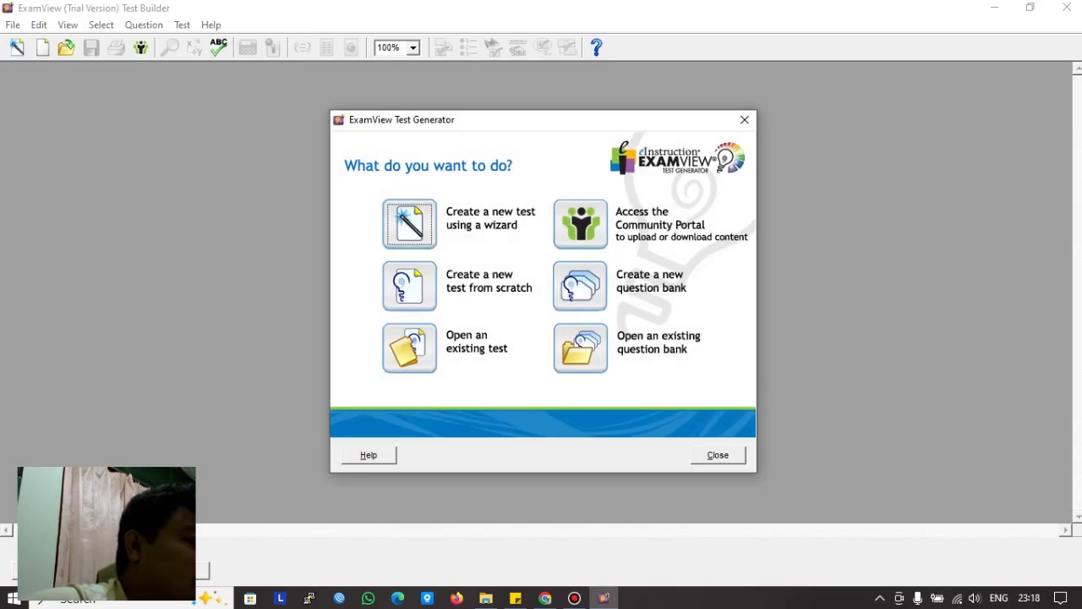
click(580, 285)
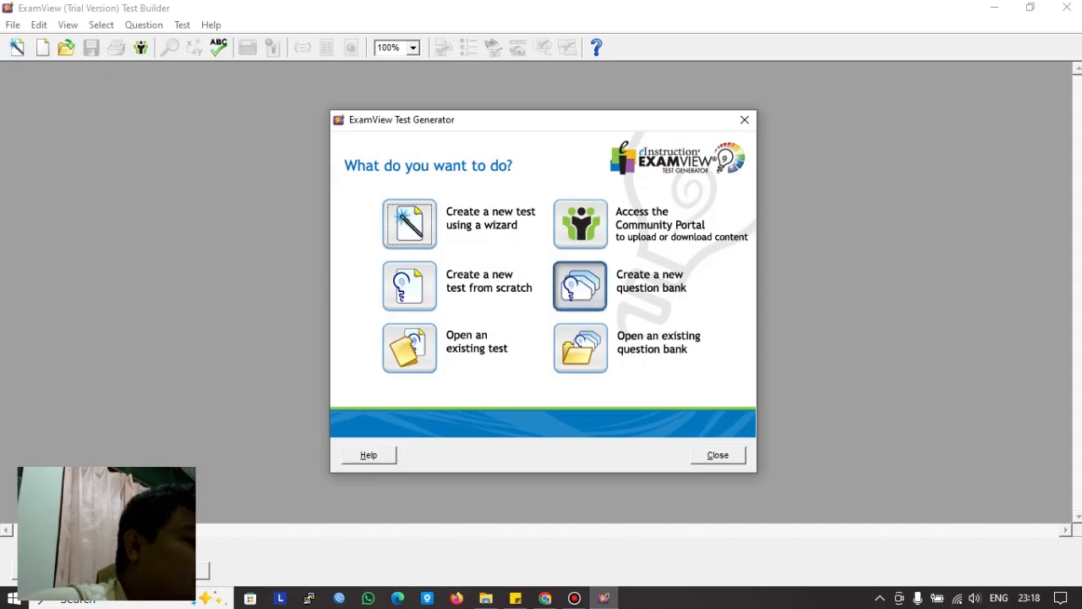
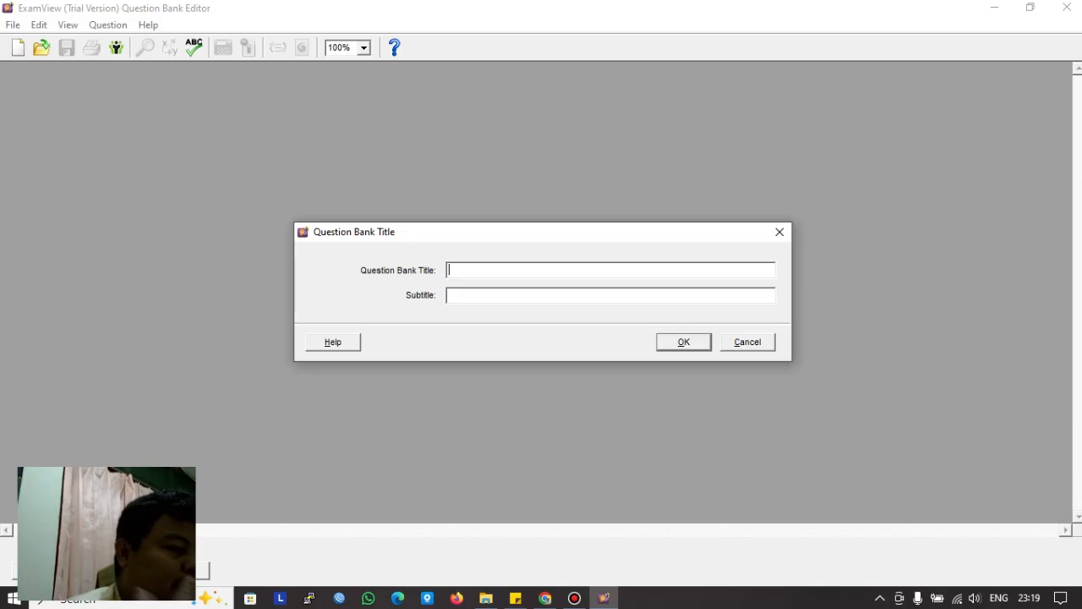
Step: Enter 'latihan_mingguan_10TJKT' as the bank title and '10tjkt' as the subtitle, then confirm
text(latihan)
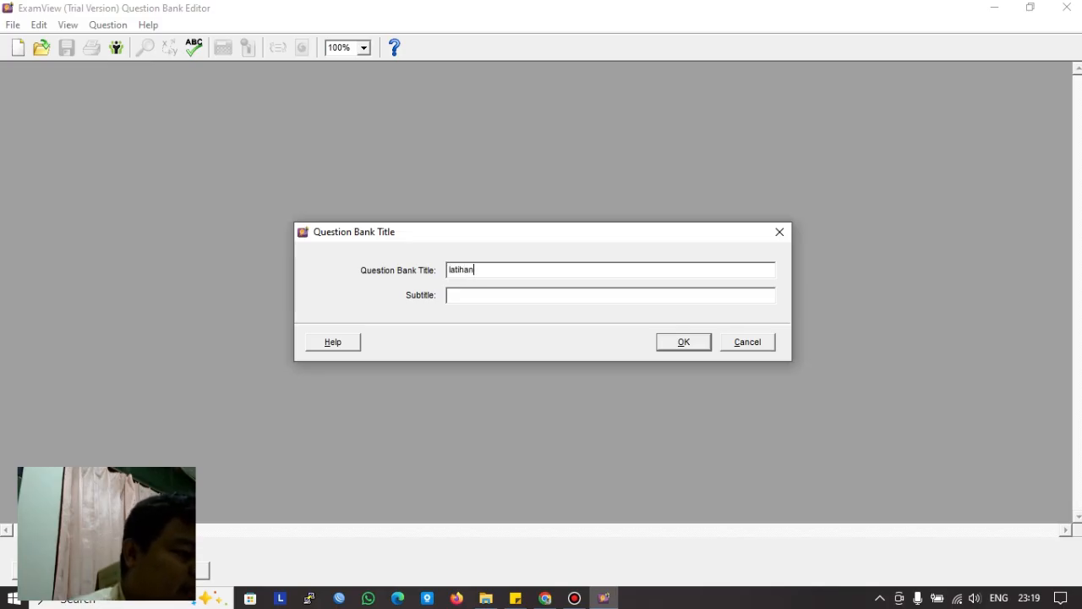
text(_mingu)
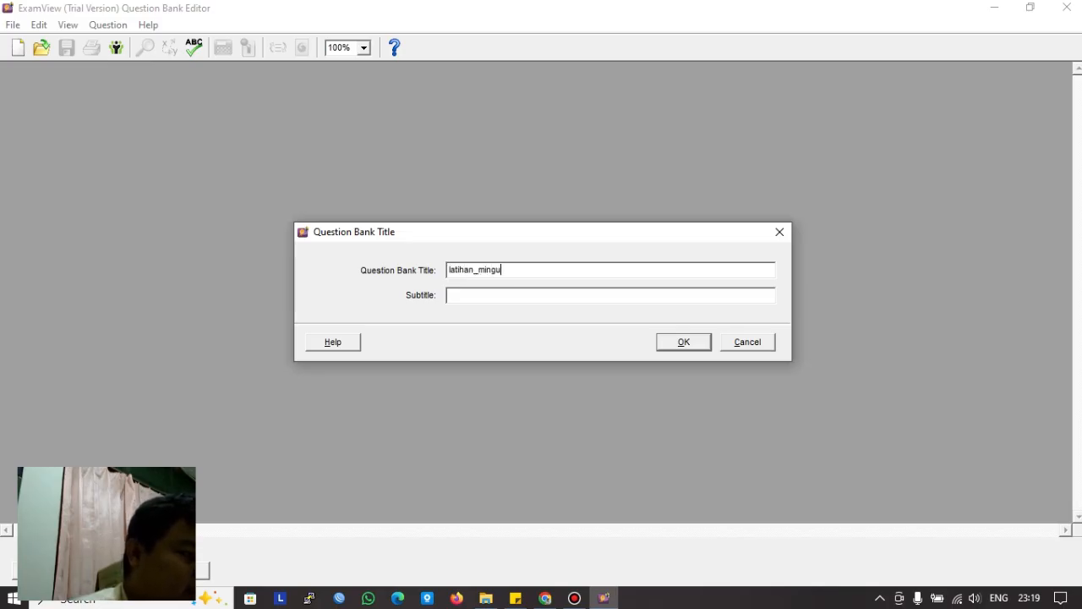
text(gguan)
key(BackSpace)
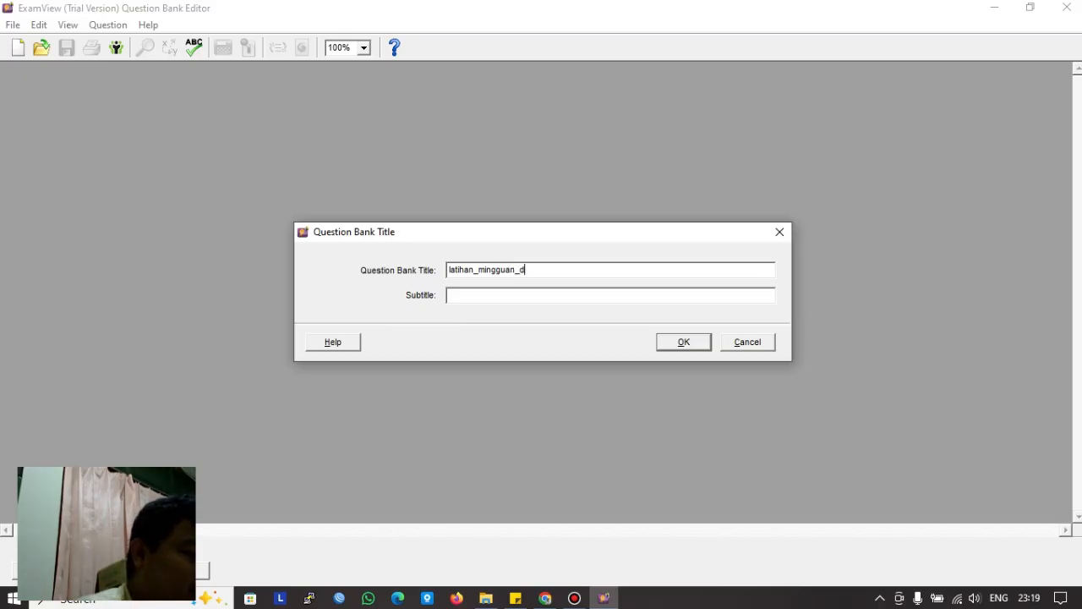
text(0)
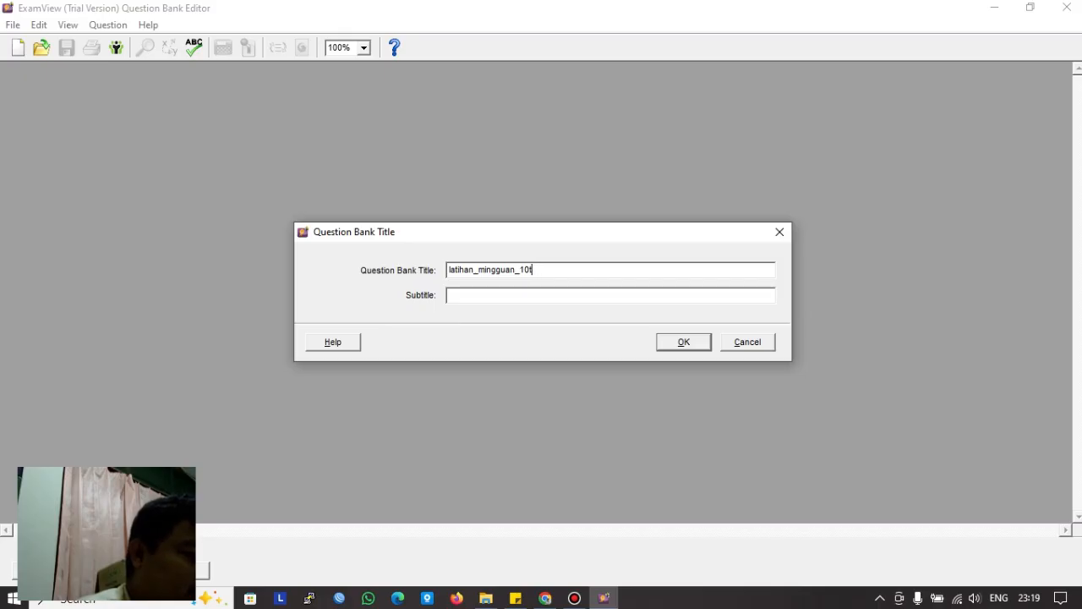
text(TJKT)
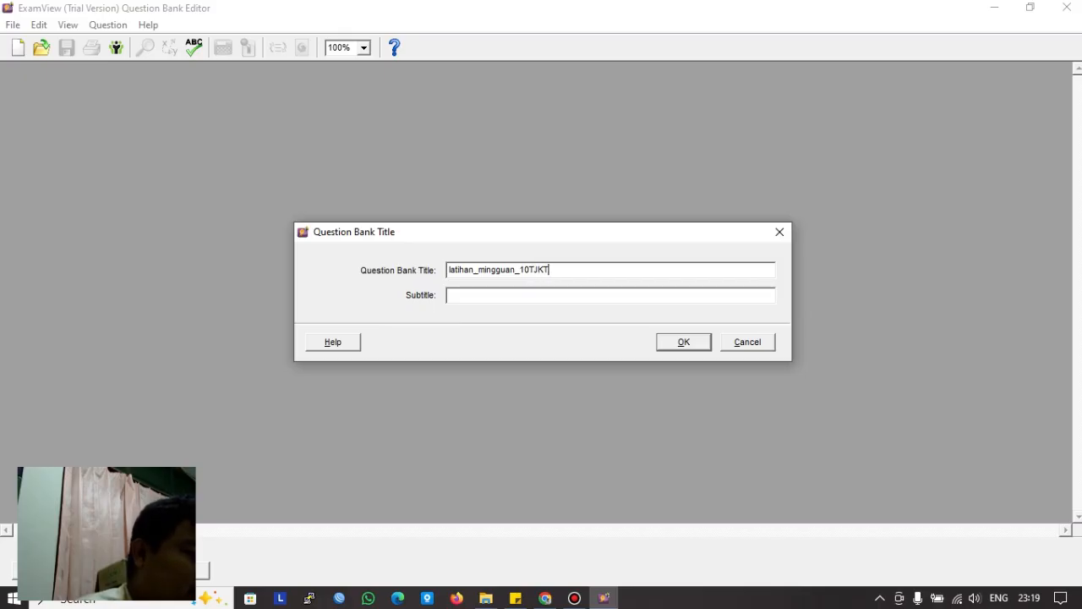
click(449, 295)
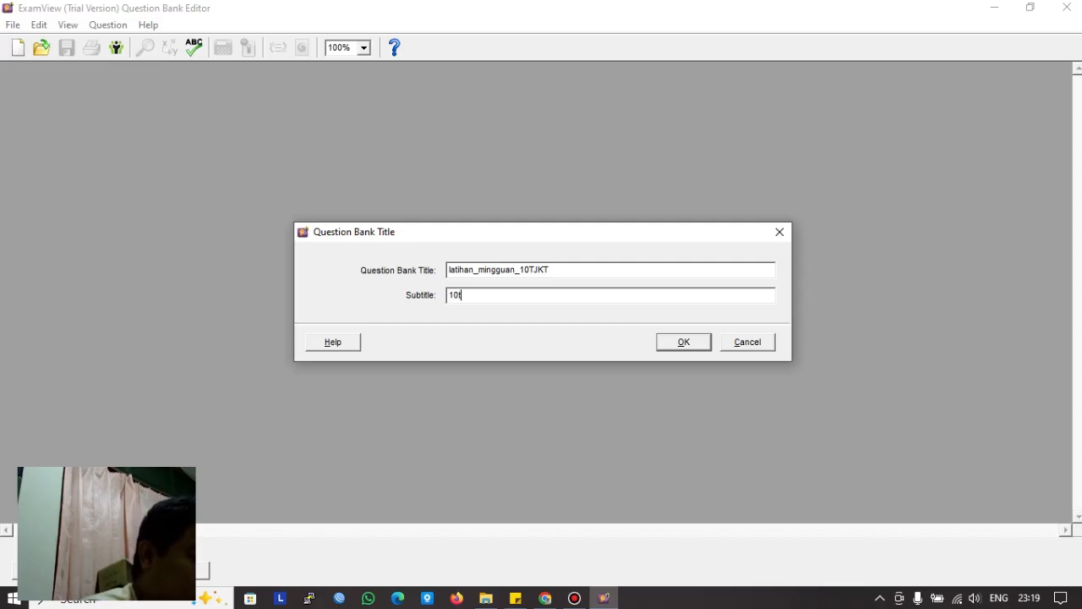
text(10tjkt)
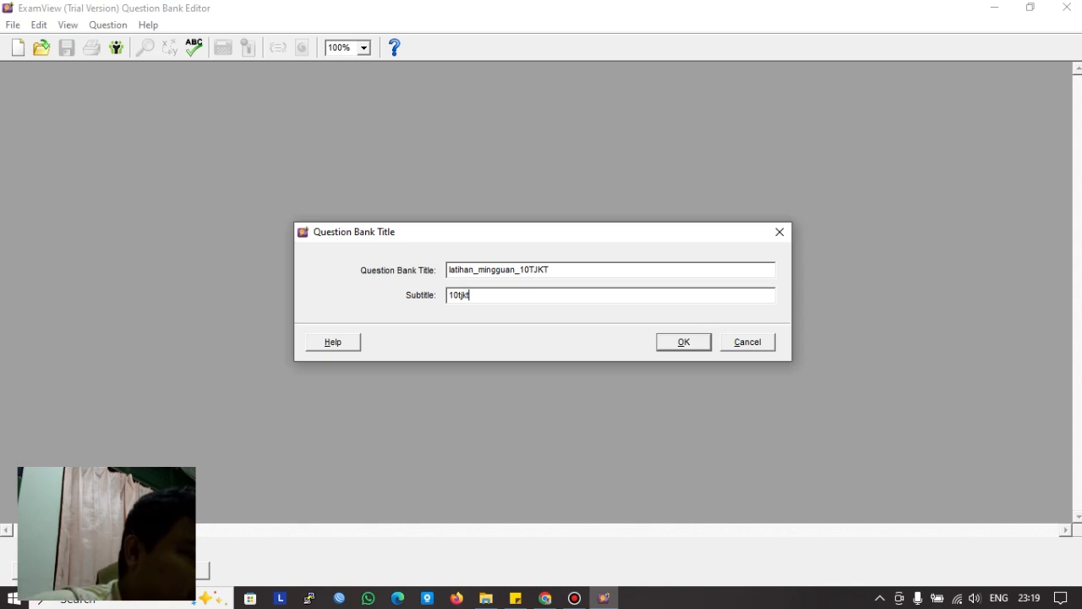
key(Return)
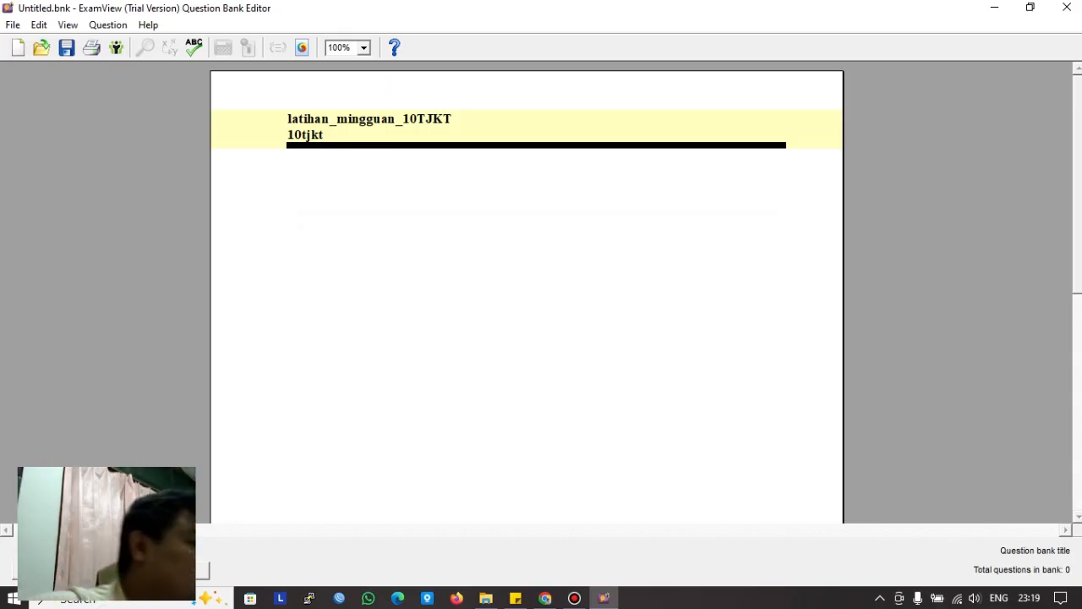
Step: Create a new multiple-choice question with 5 answer choices and place the cursor on its question line
click(42, 570)
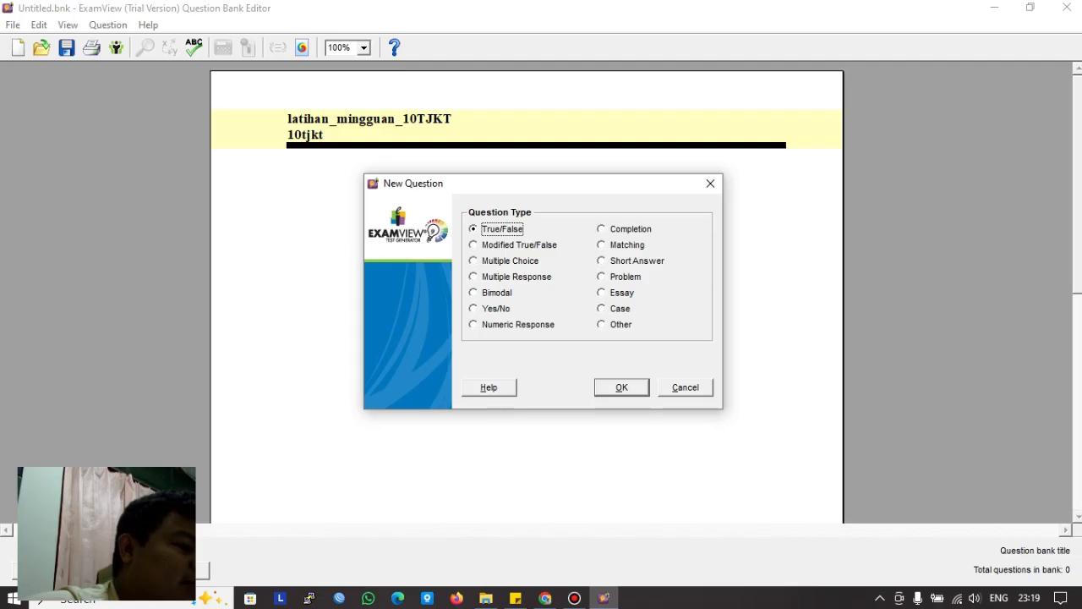
click(504, 261)
click(622, 386)
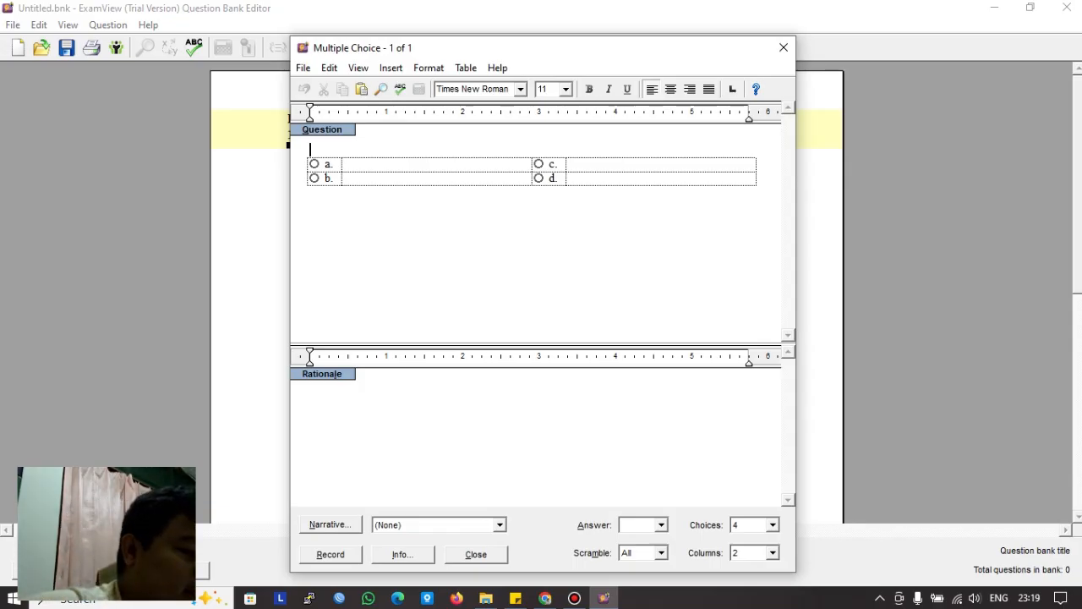
click(773, 525)
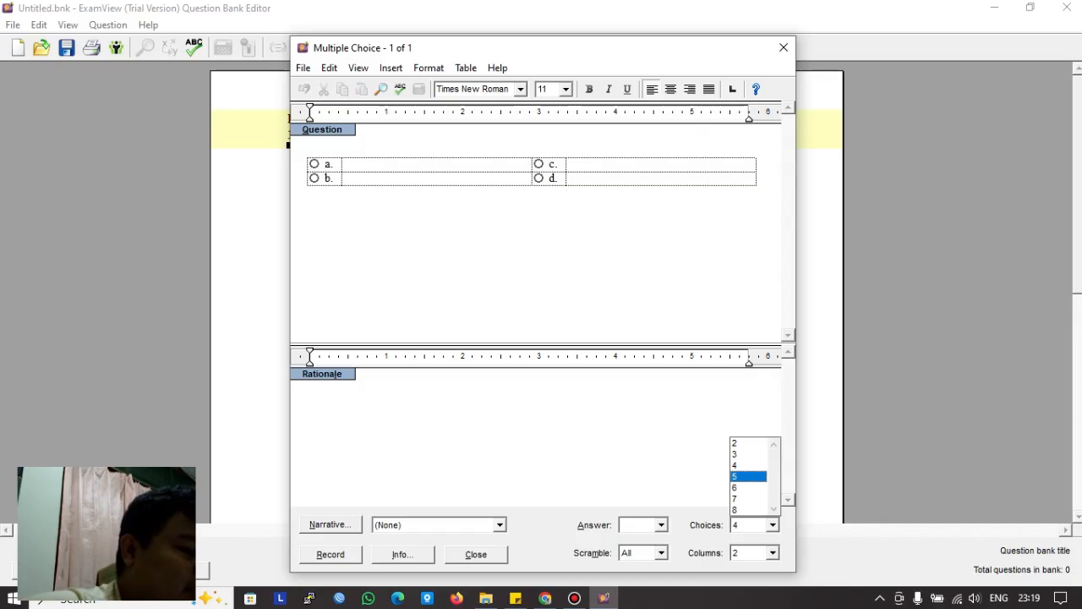
click(748, 476)
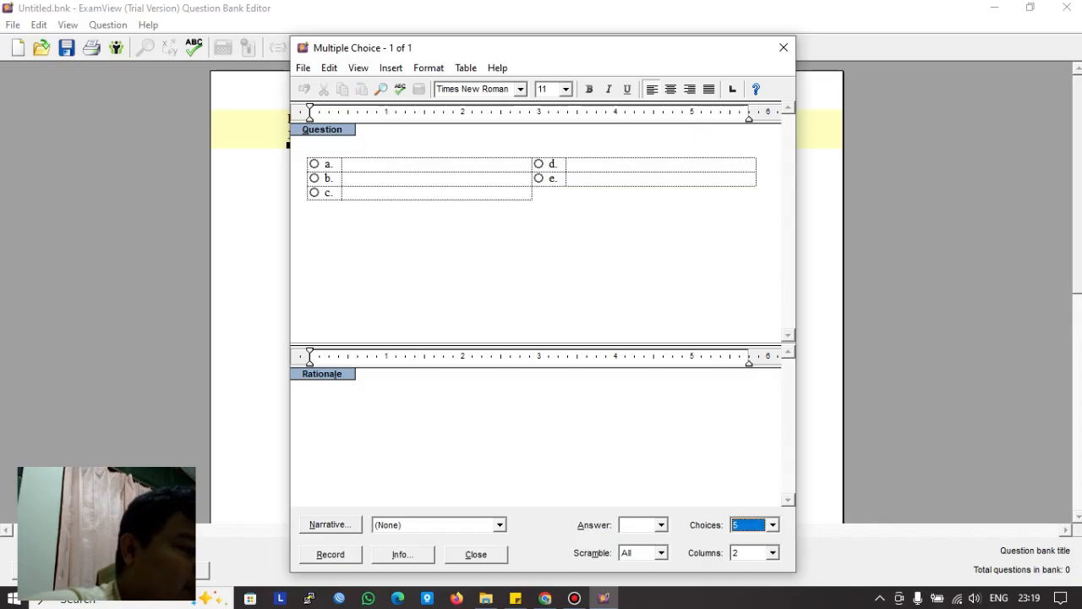
click(346, 193)
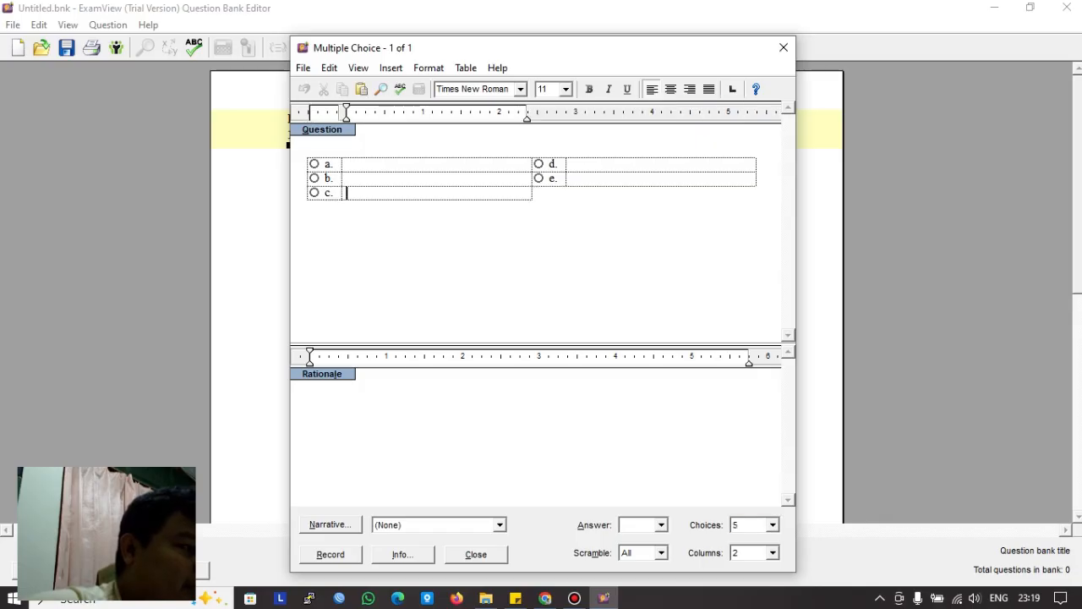
click(311, 150)
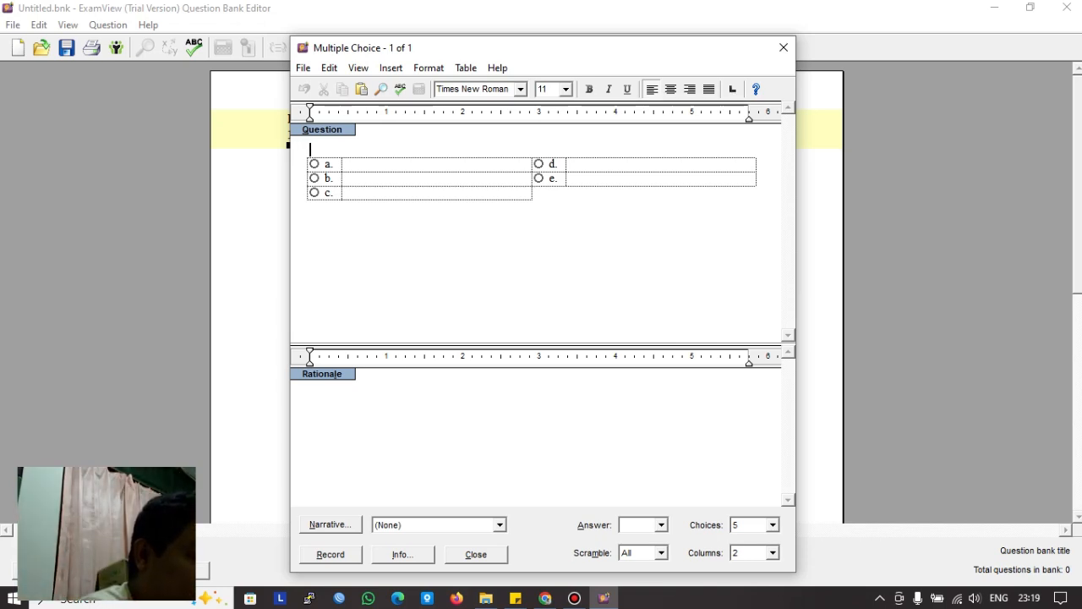
Step: Write the question 'apa kepanjangan dari LAN' with choices 'local area network', 'local arsip network', 'limite area network'
text(apa )
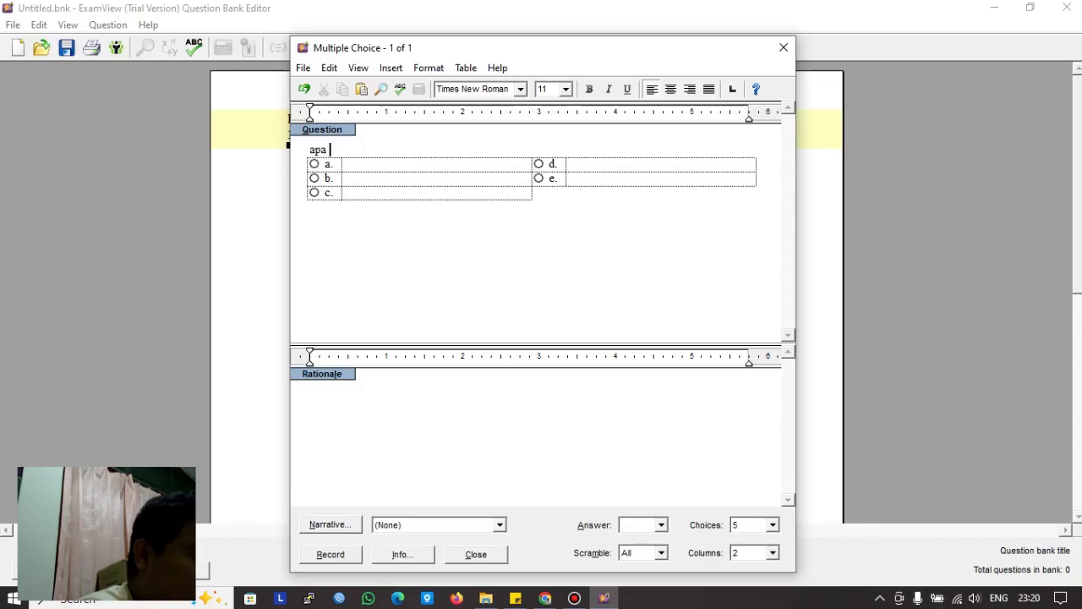
text(kepanjangan )
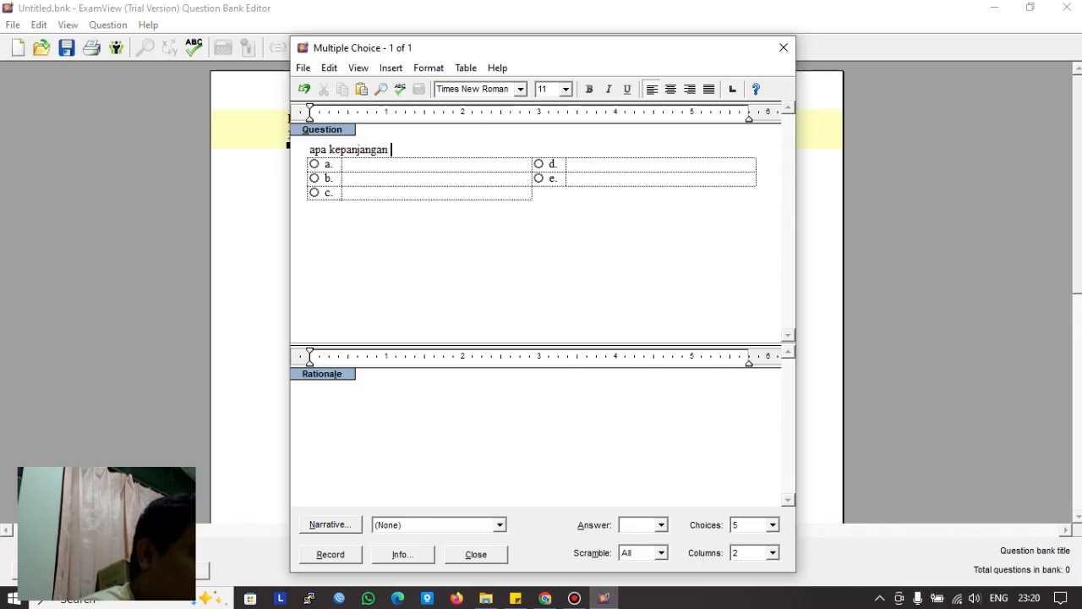
text(dari )
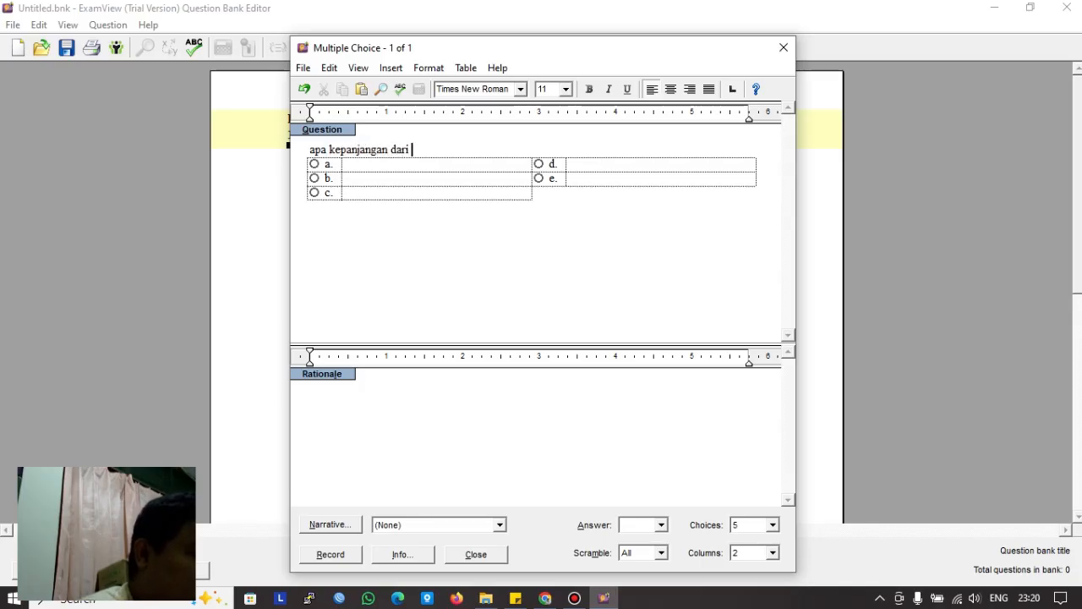
text(LAN)
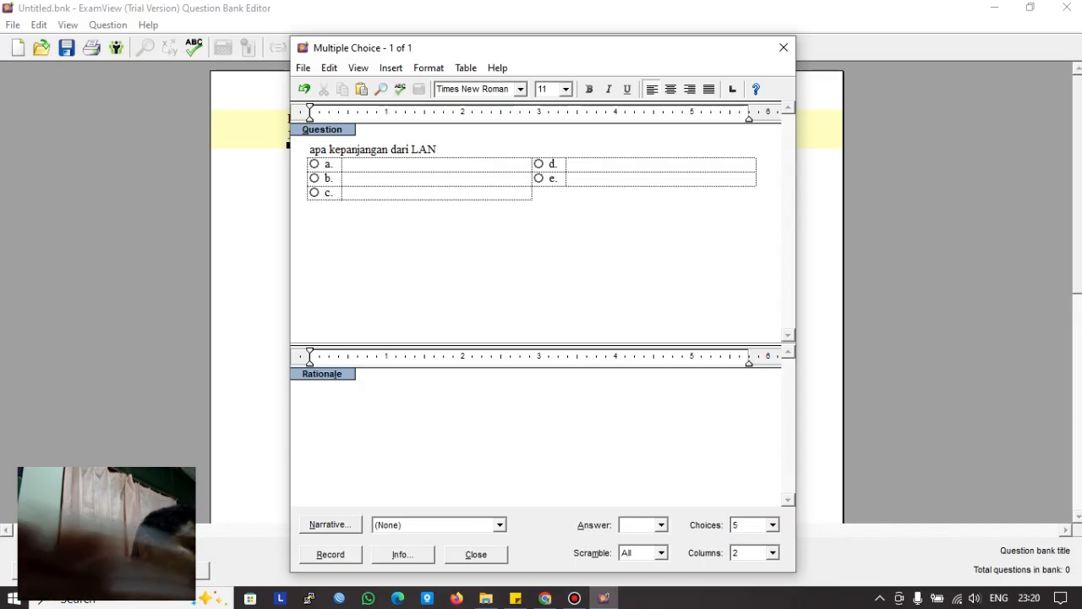
click(346, 164)
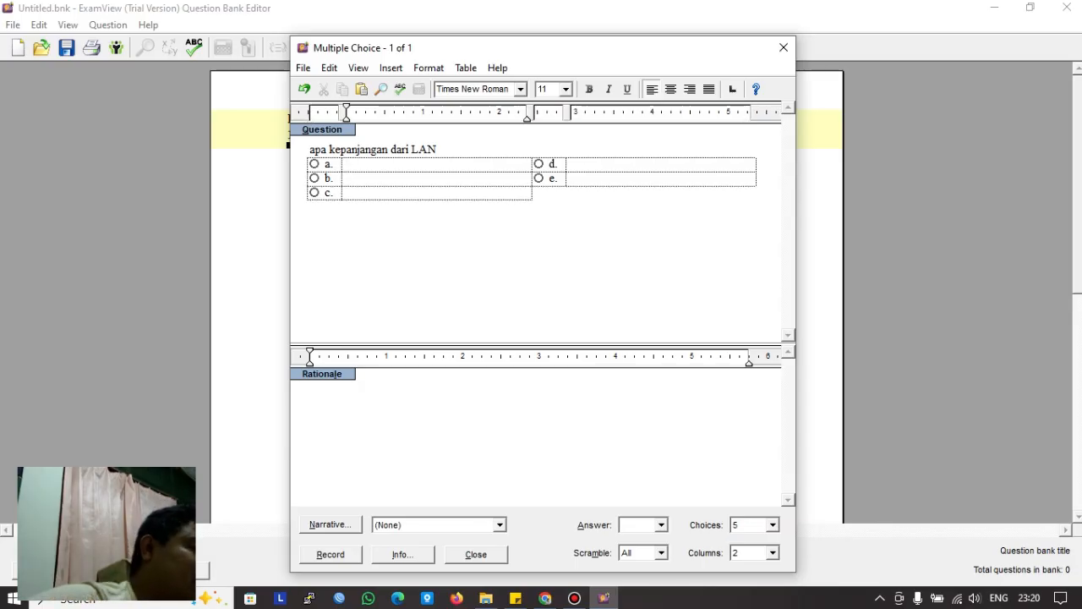
text(loca)
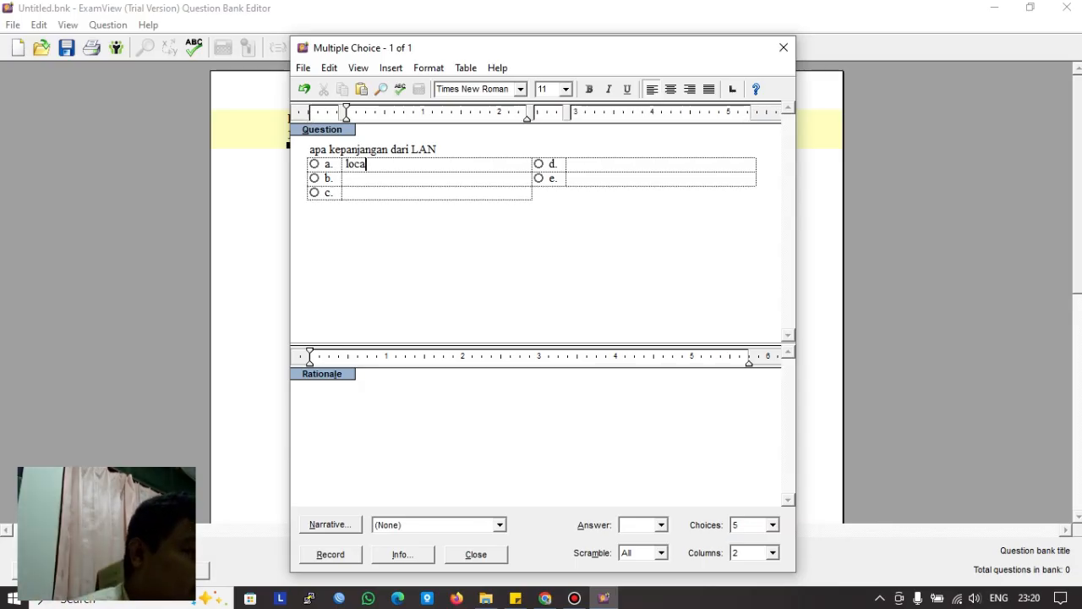
text(l area networ)
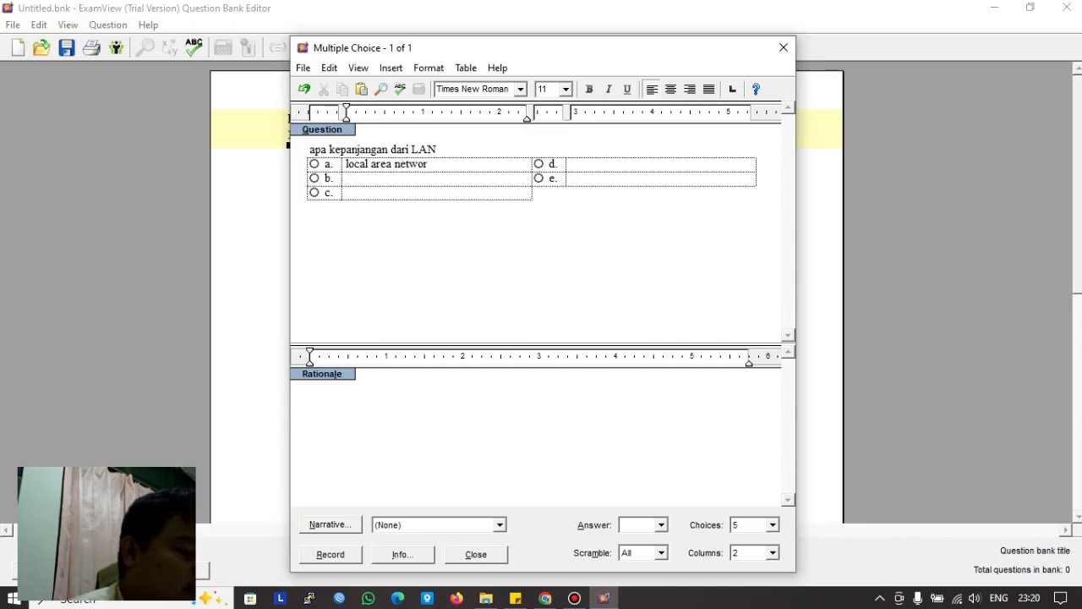
text(k)
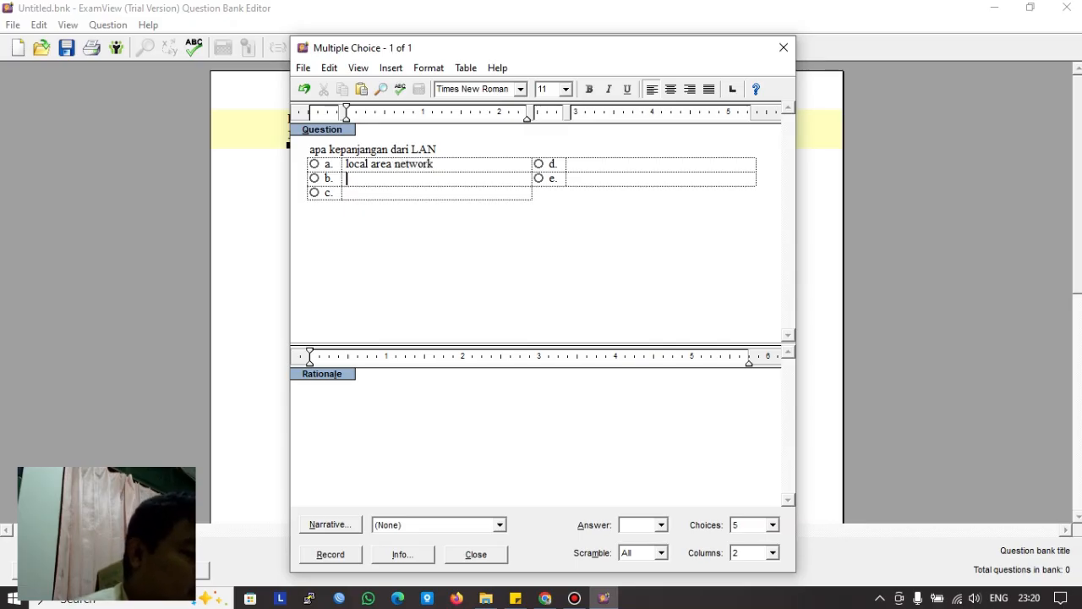
text(local )
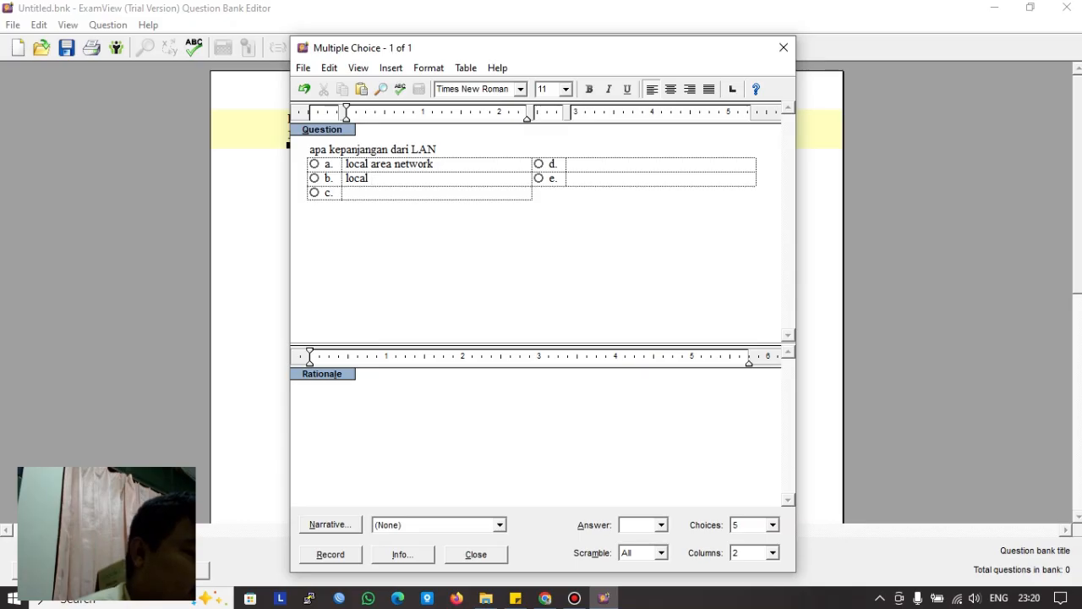
text(ars)
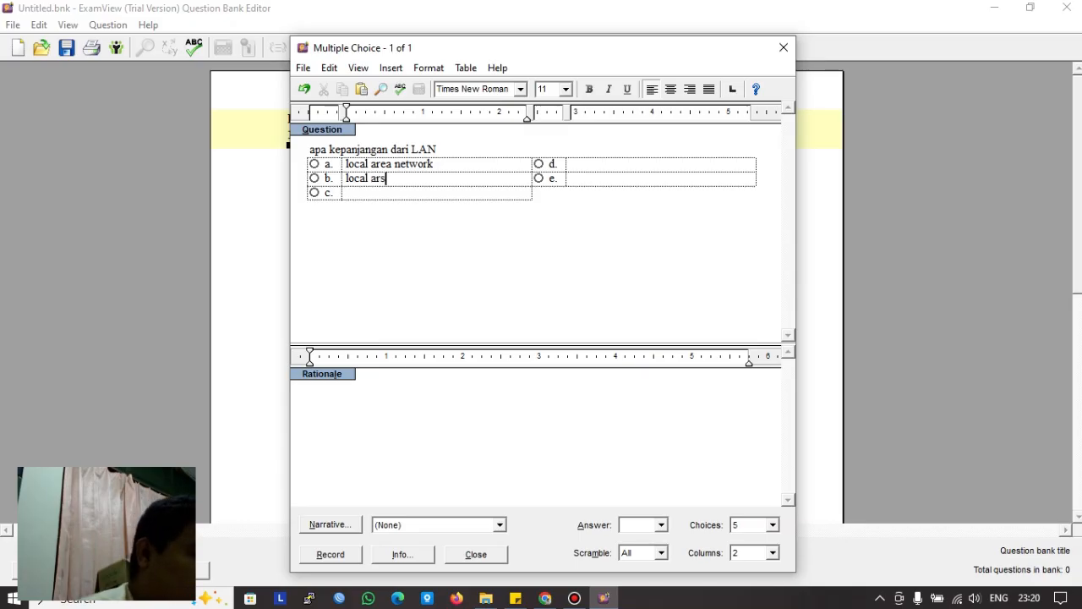
text(ip network)
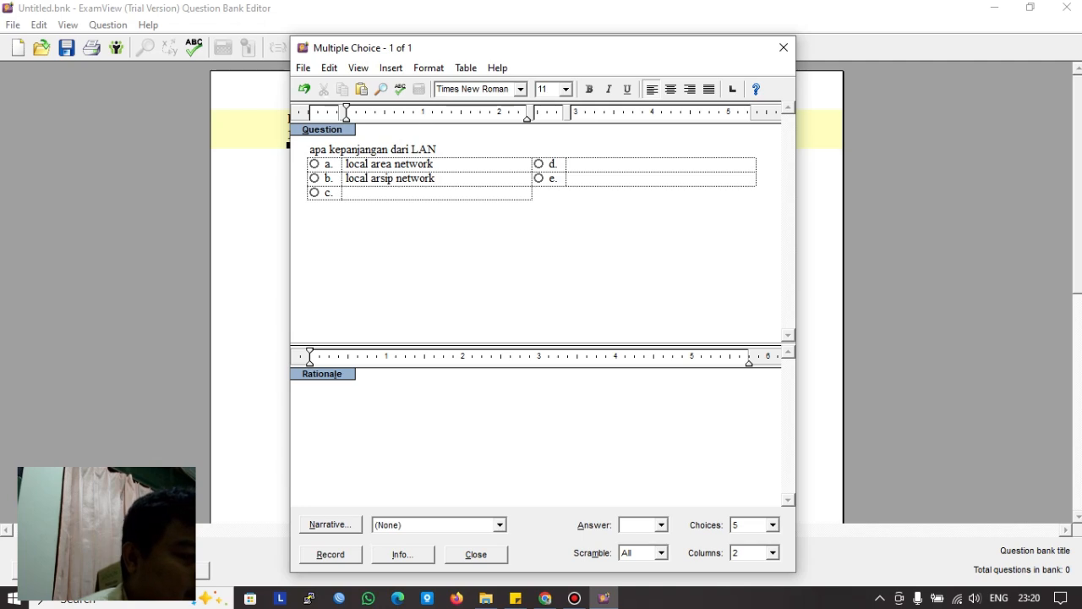
click(347, 193)
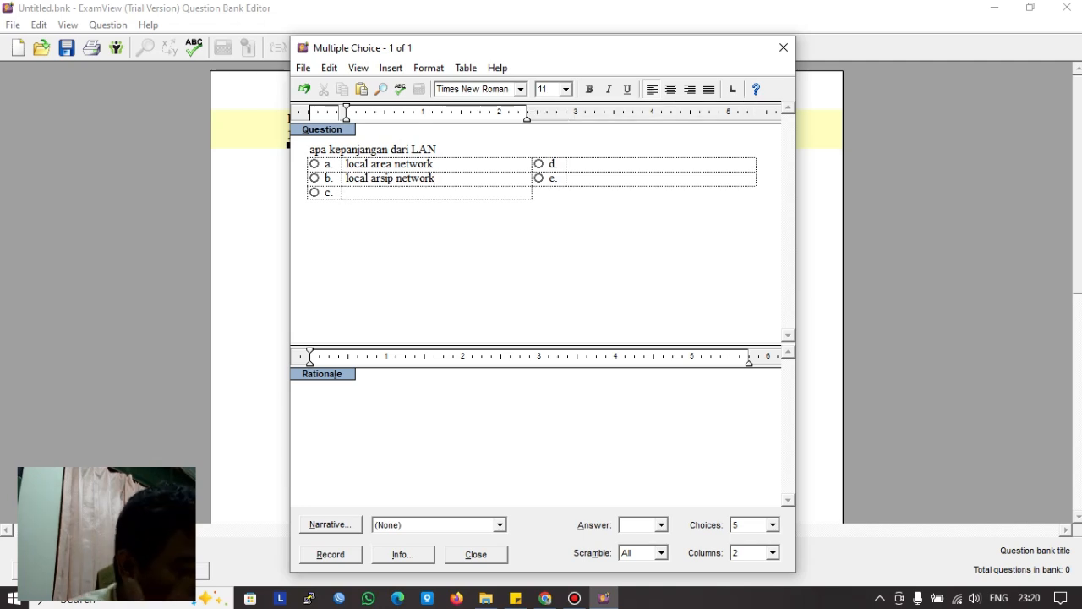
text(l)
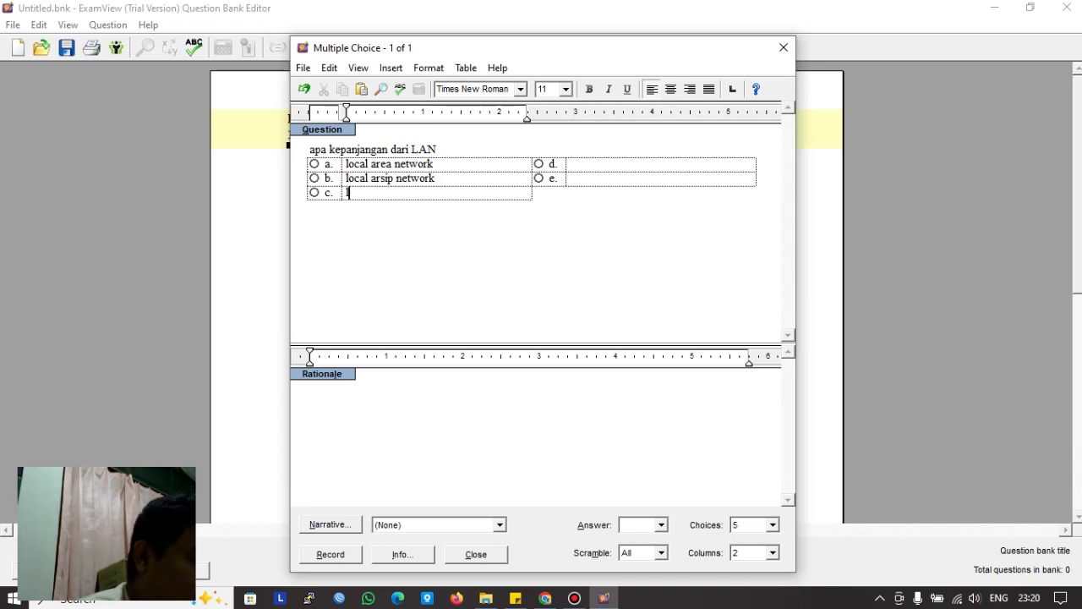
text(imite)
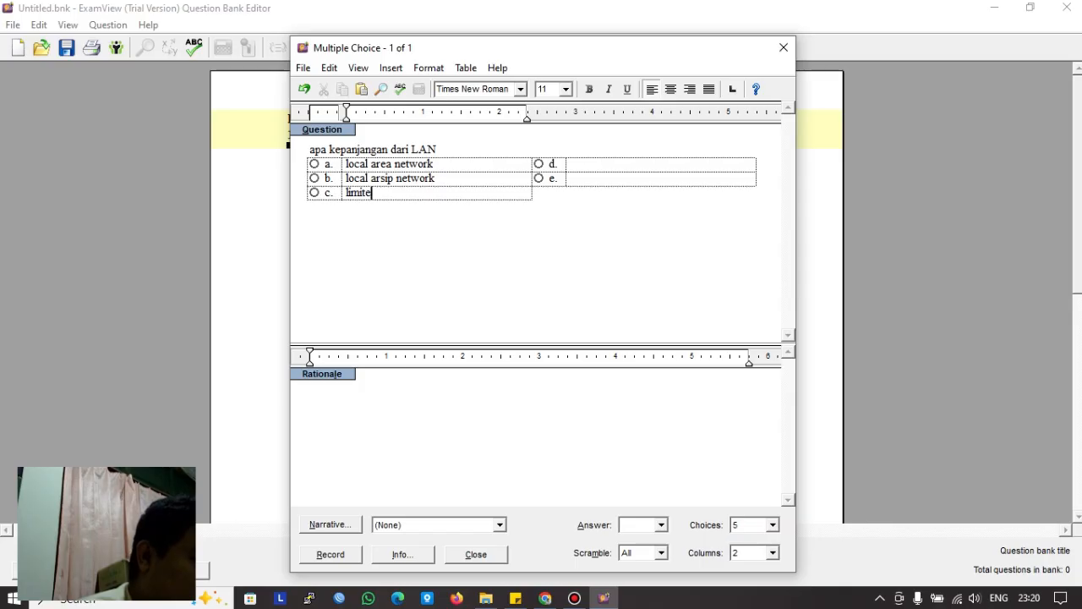
key(BackSpace)
text( a)
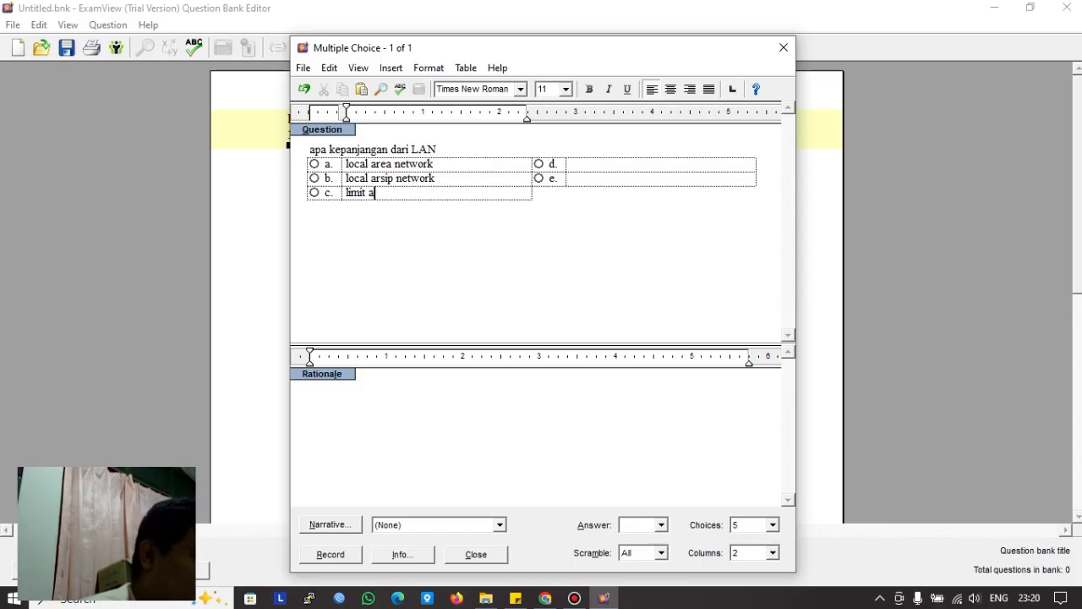
text(rea network)
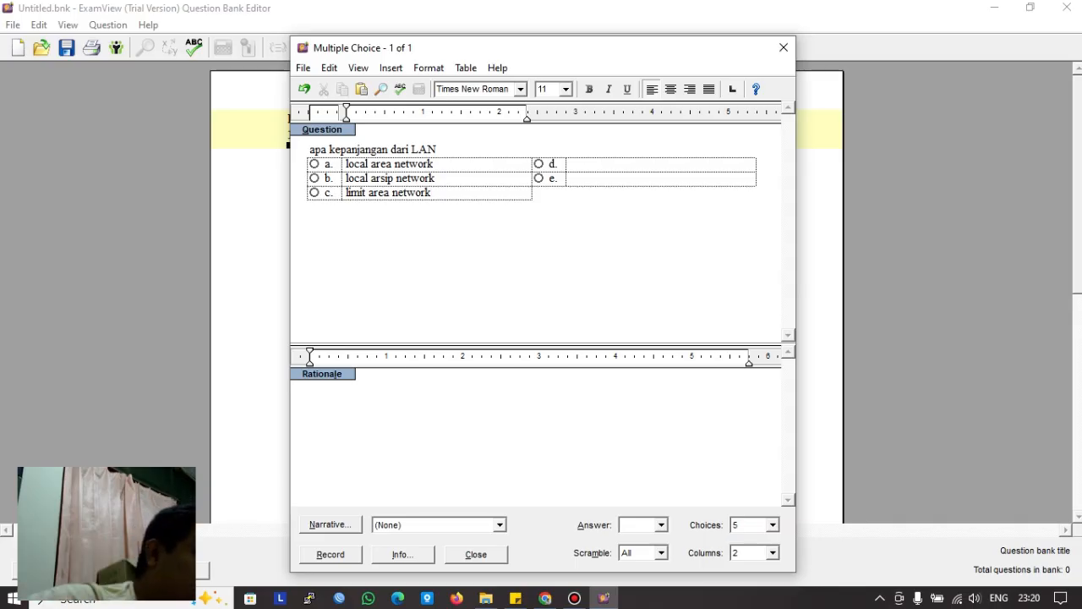
Step: Fill choice d with 'local area newbie' and choice e with 'tidak ada jawabannya'
click(571, 164)
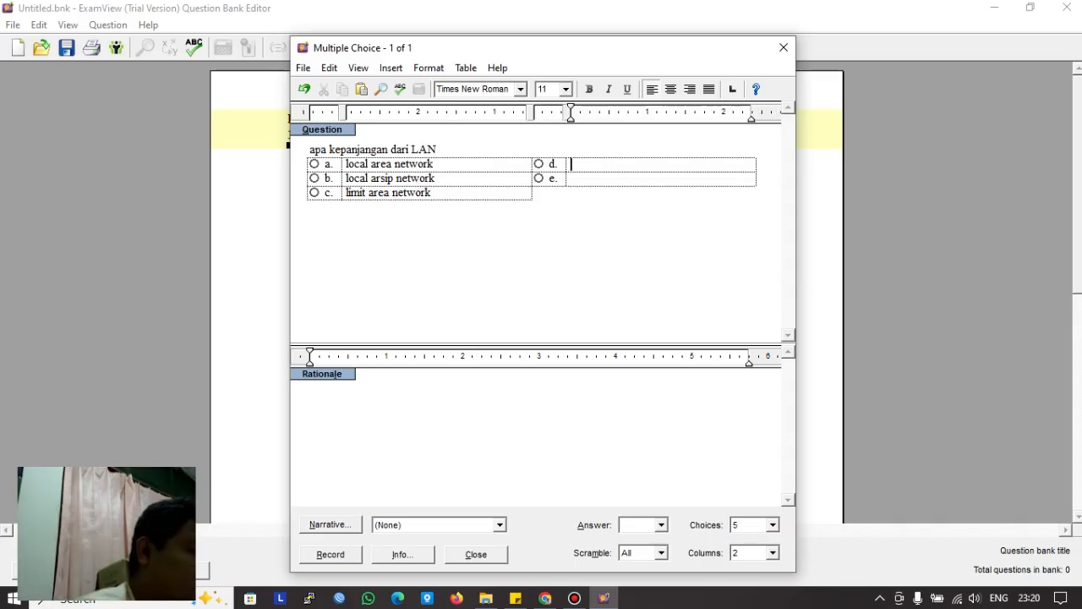
text(lo)
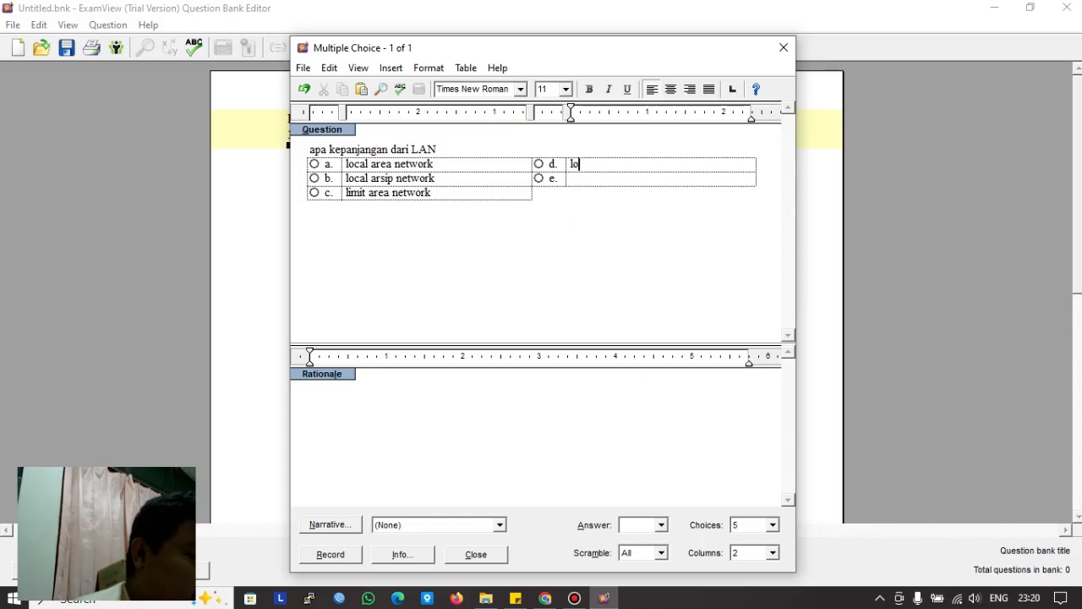
text(cal area )
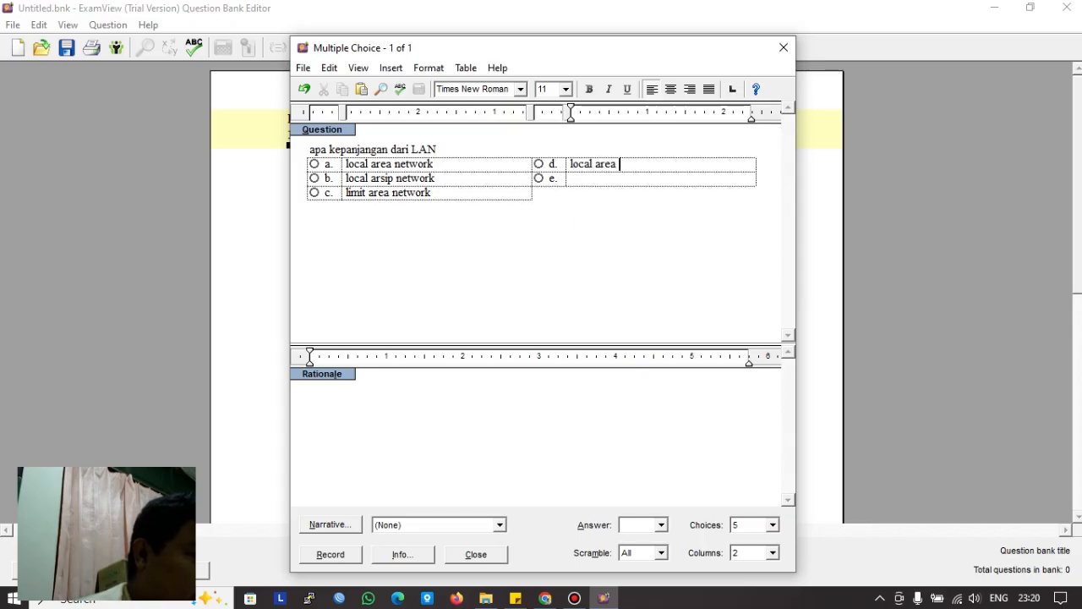
text(newbie)
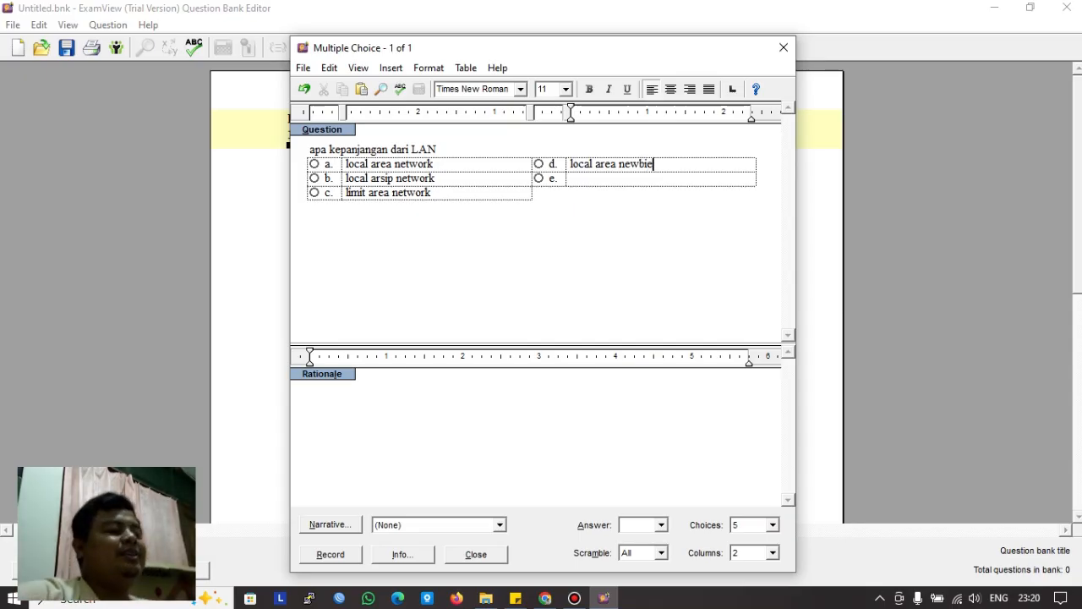
click(431, 193)
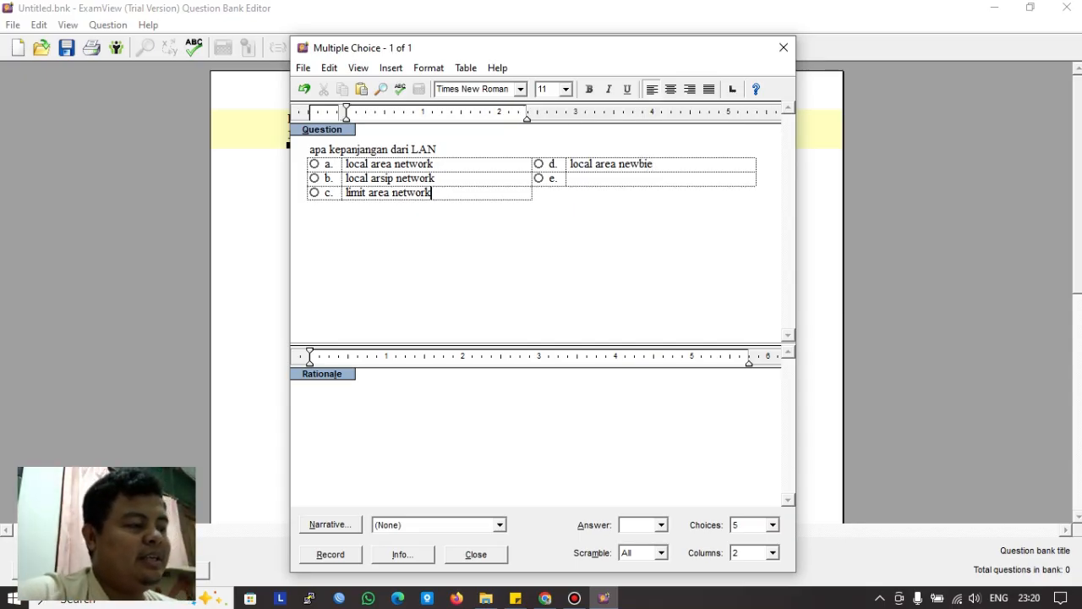
click(573, 178)
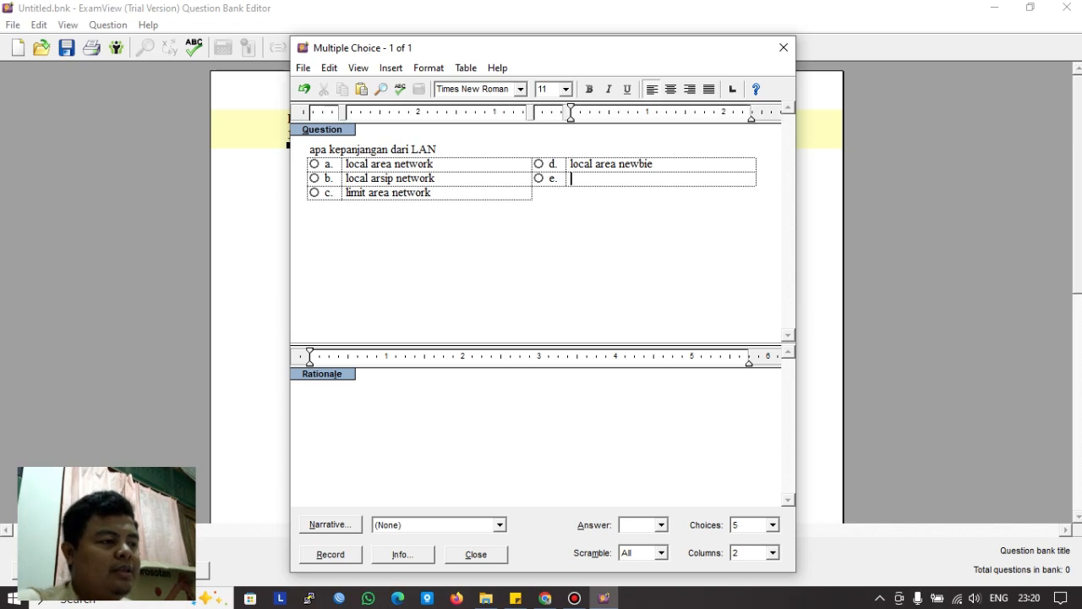
text(sala)
key(BackSpace)
key(BackSpace)
key(BackSpace)
key(BackSpace)
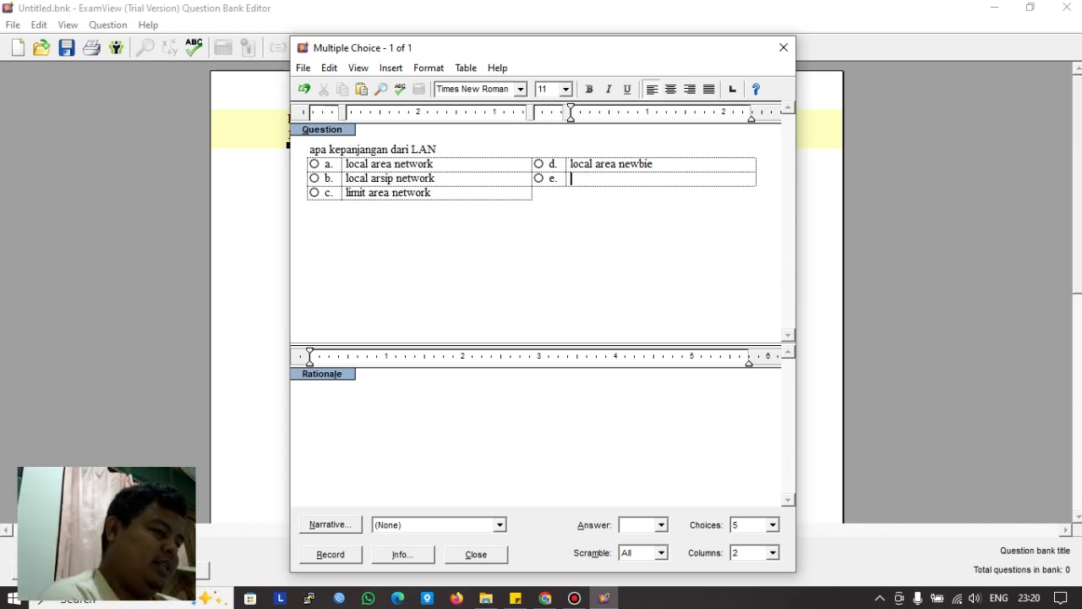
text(tidak ada jawabannya)
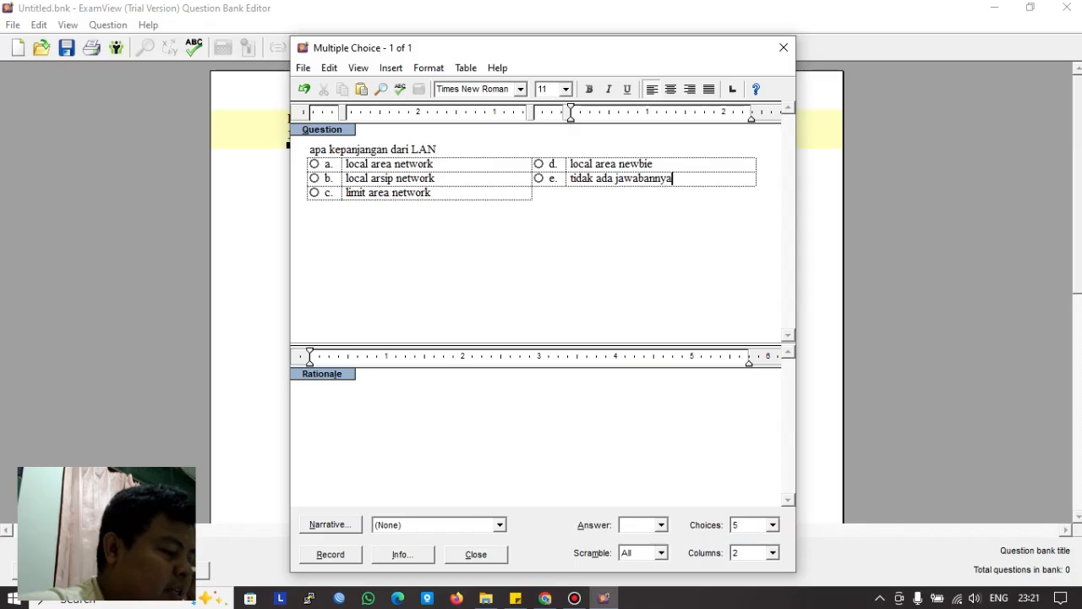
Step: Record the LAN question with answer a, then start a second multiple-choice question
click(330, 554)
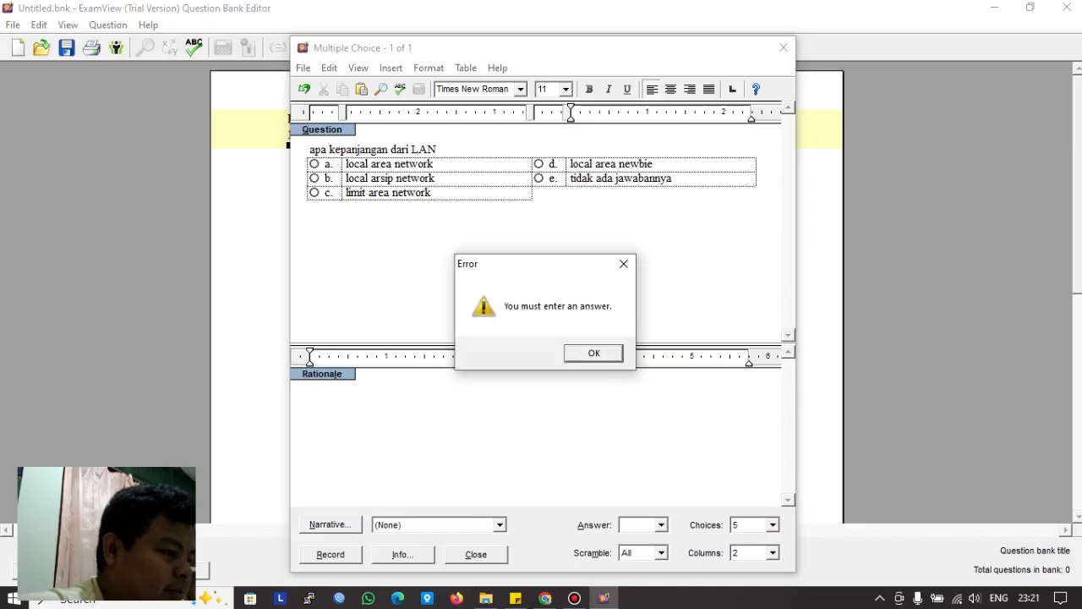
key(Return)
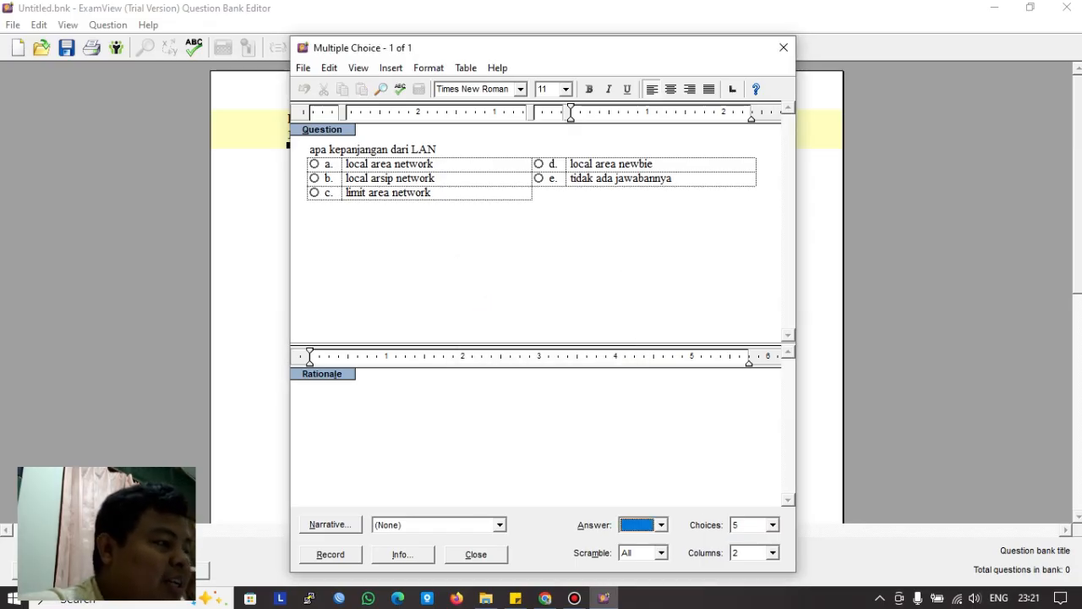
text(a)
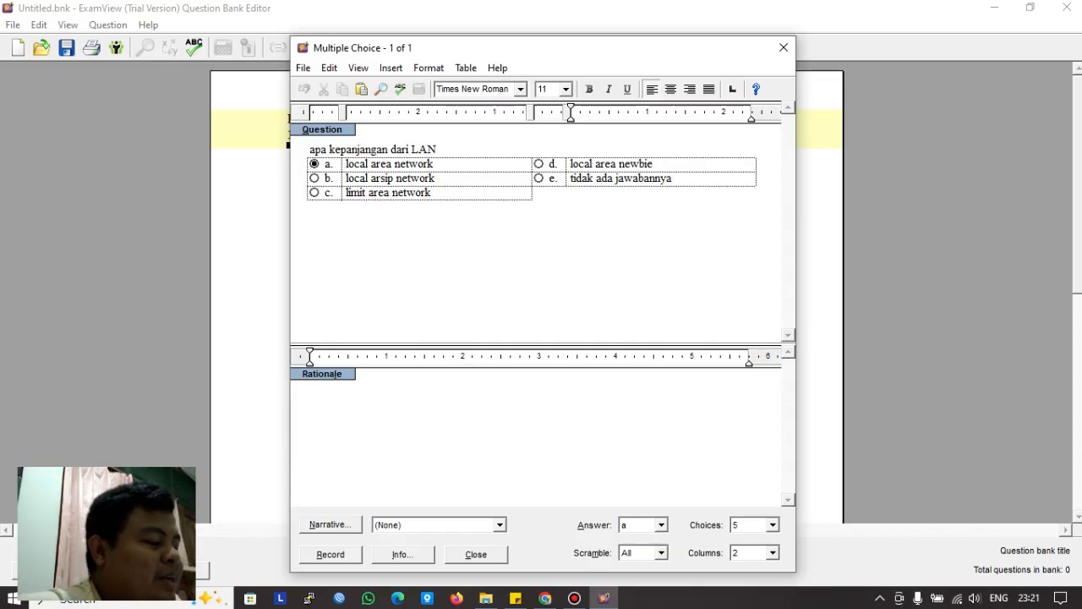
key(Return)
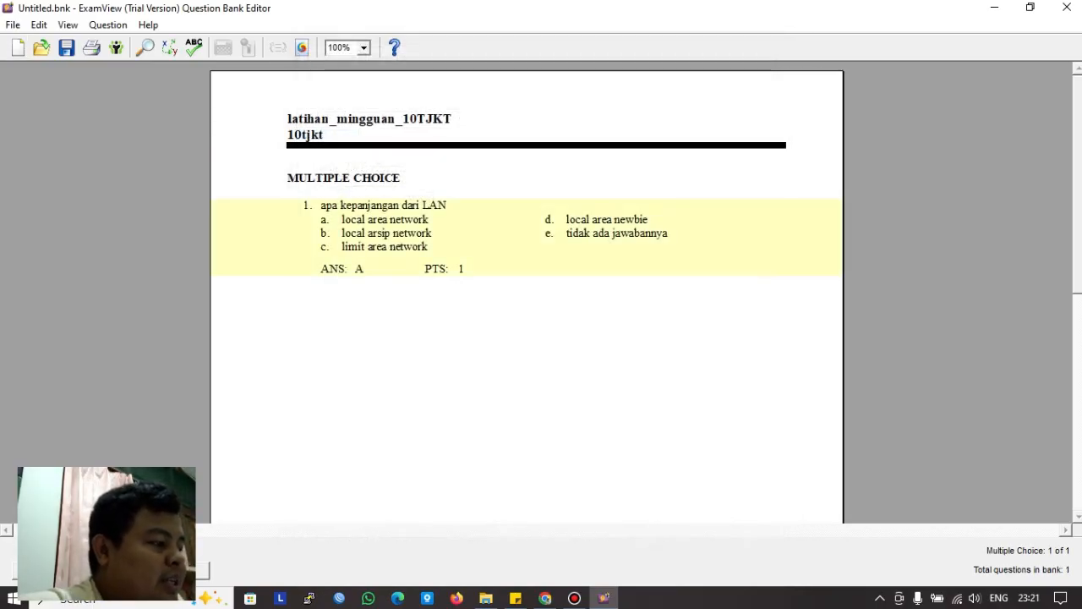
click(44, 571)
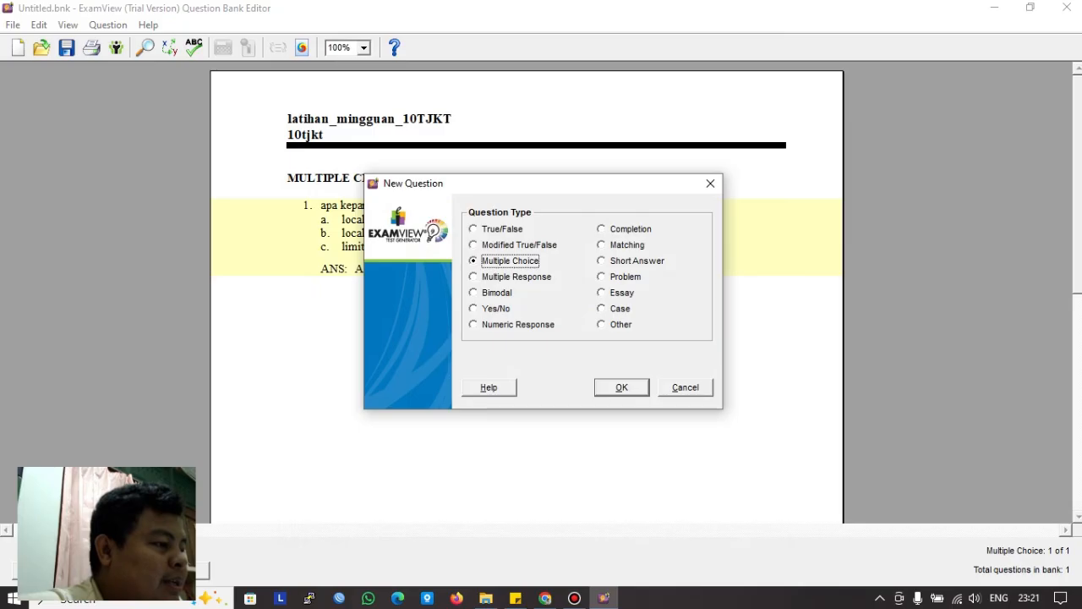
key(Return)
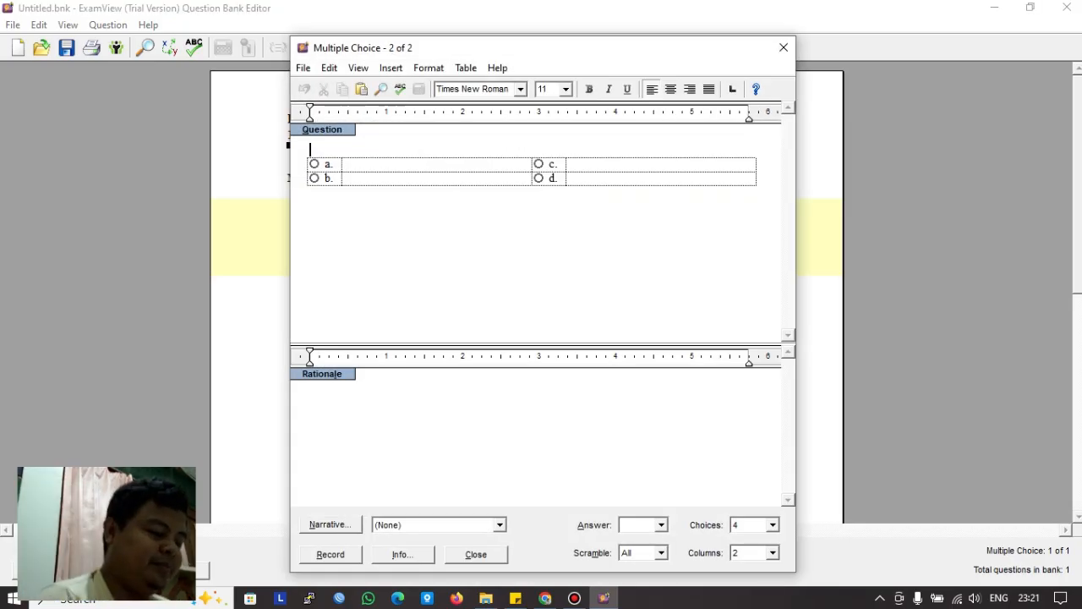
Step: Type the question 'apa itu kepanjangan dari TJKT' and set it to five answer choices
text(apa)
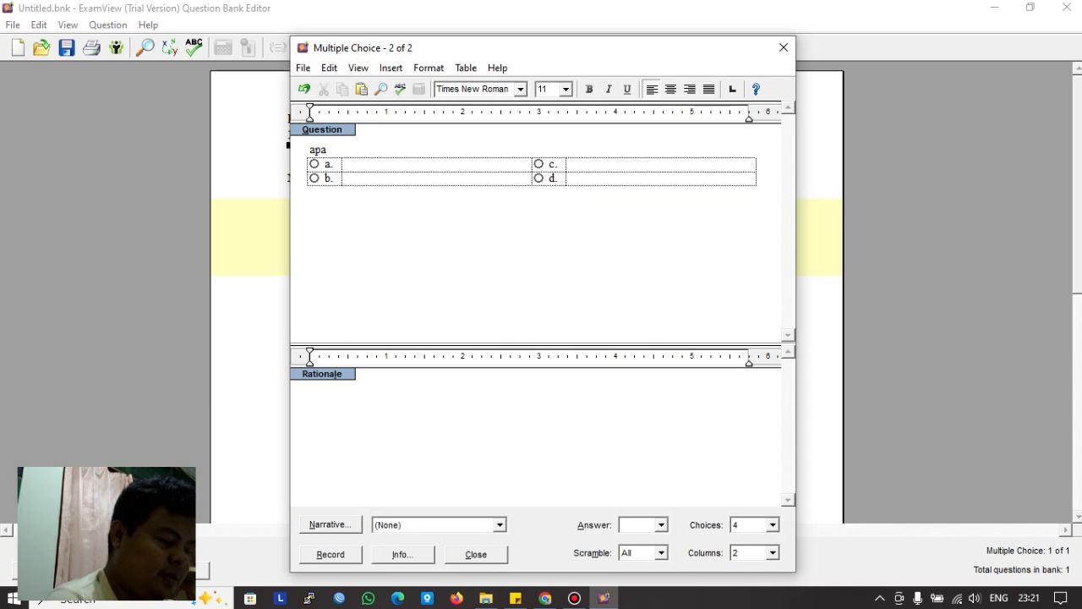
text( itu kepan)
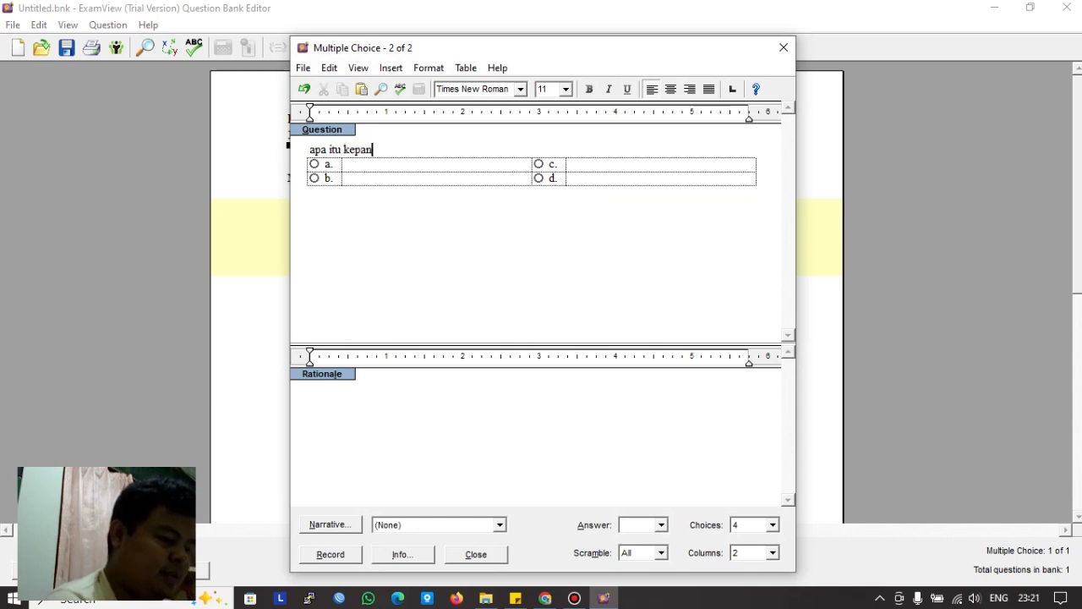
text(jangan dari )
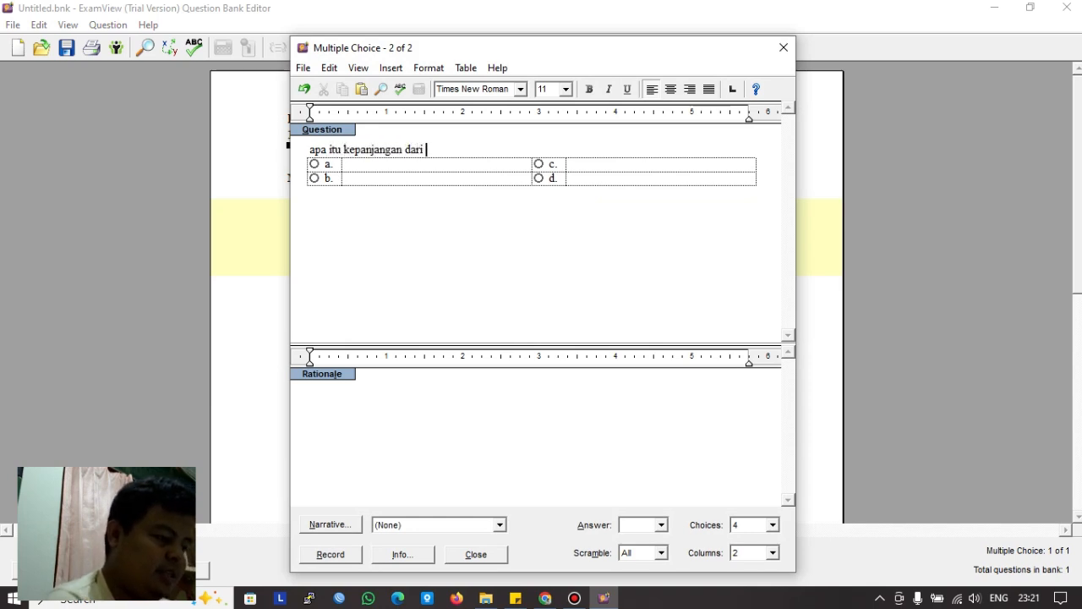
text(TJKT)
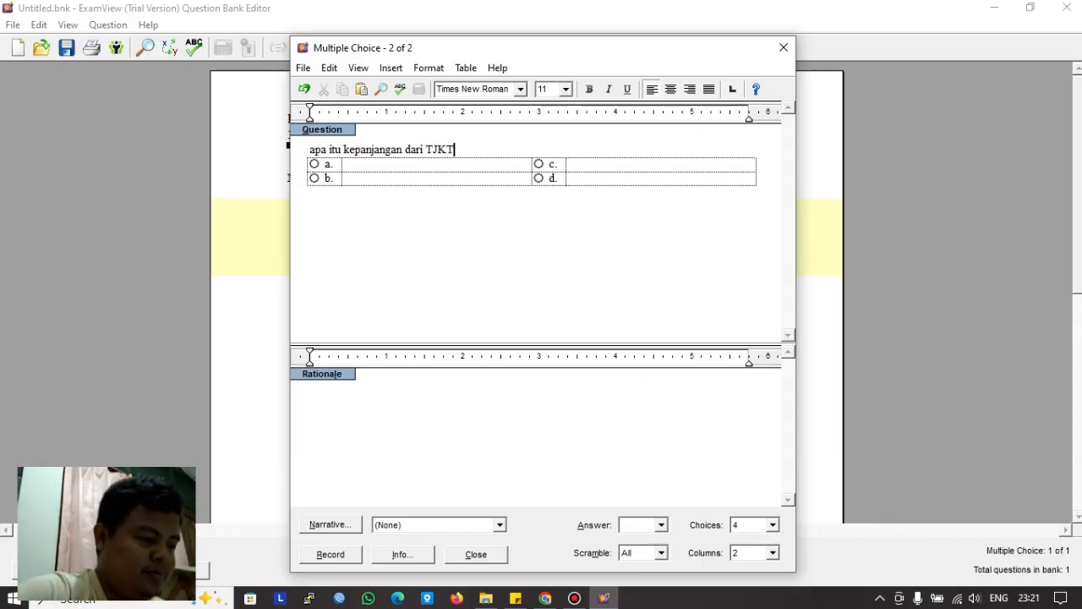
click(772, 524)
click(748, 485)
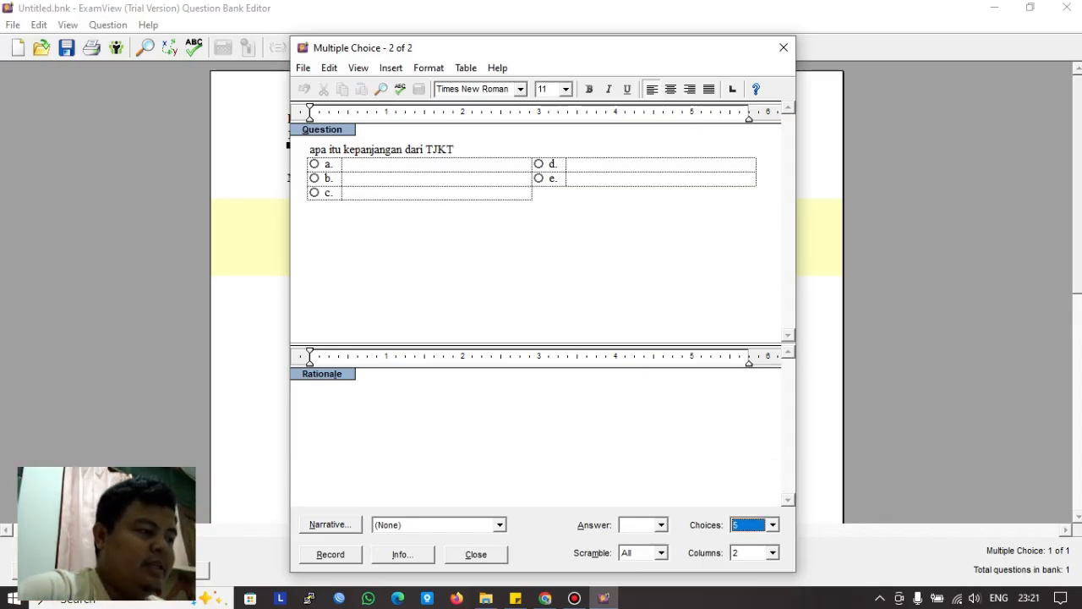
click(355, 164)
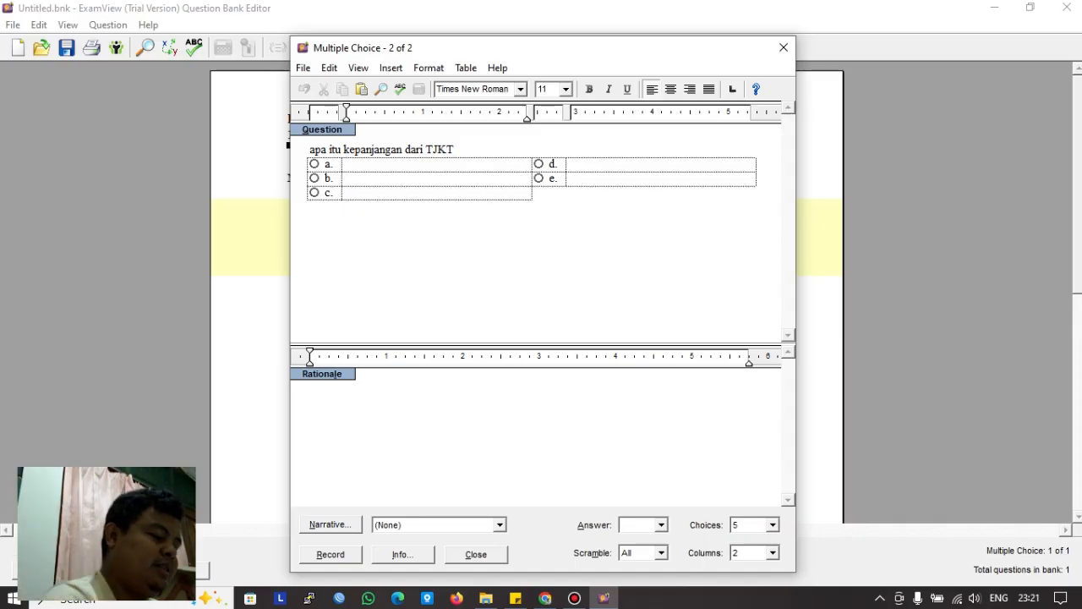
Step: Fill choice a with 'teknik jaringan komputer dan telekomunikasi'
text(teknik kom)
key(BackSpace)
key(BackSpace)
key(BackSpace)
key(BackSpace)
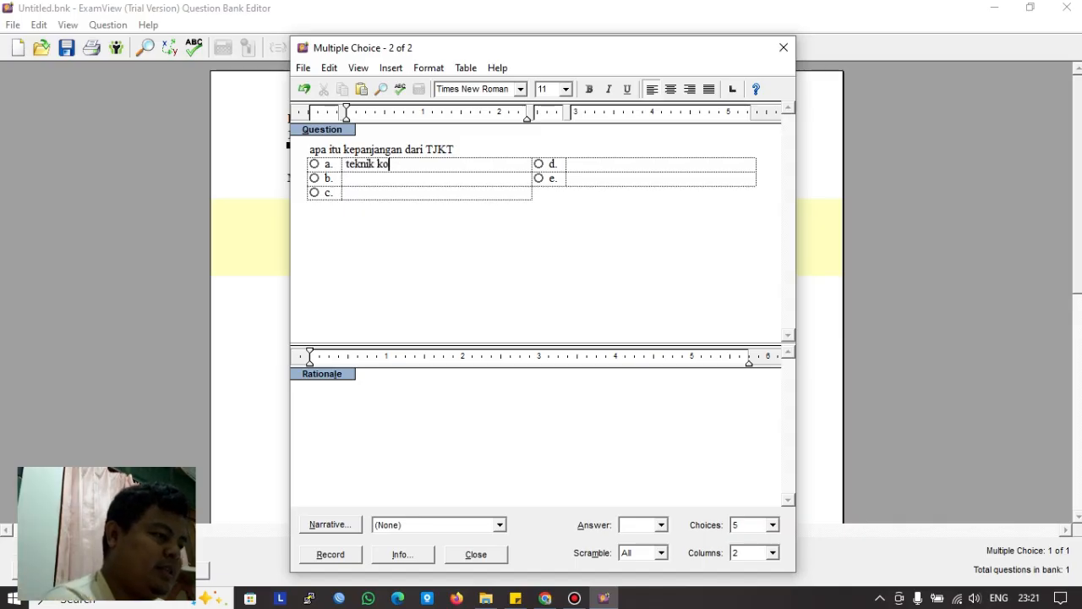
text(jaringan )
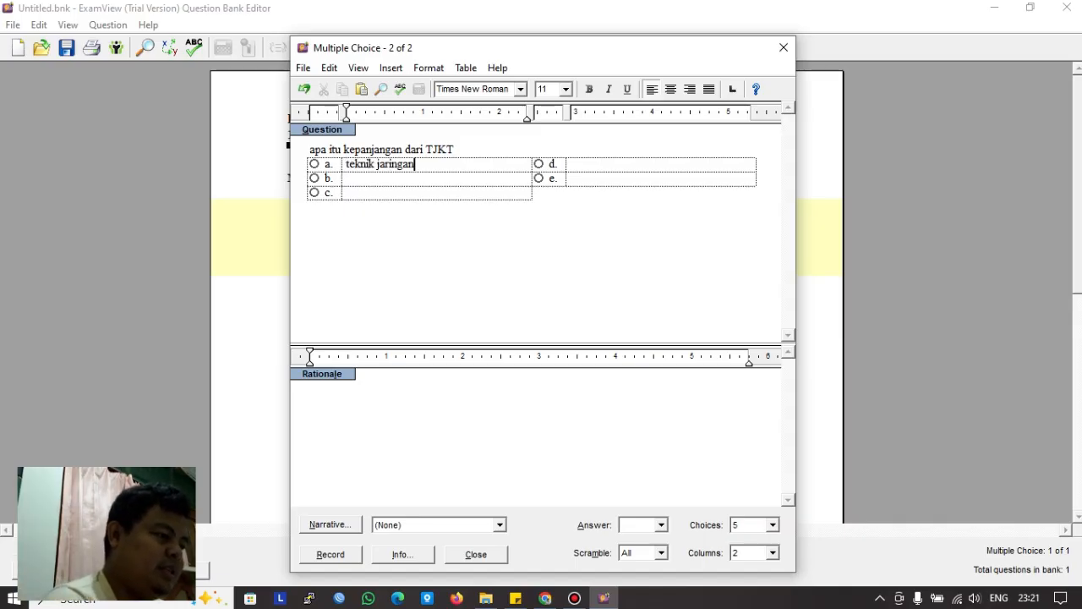
text(komp)
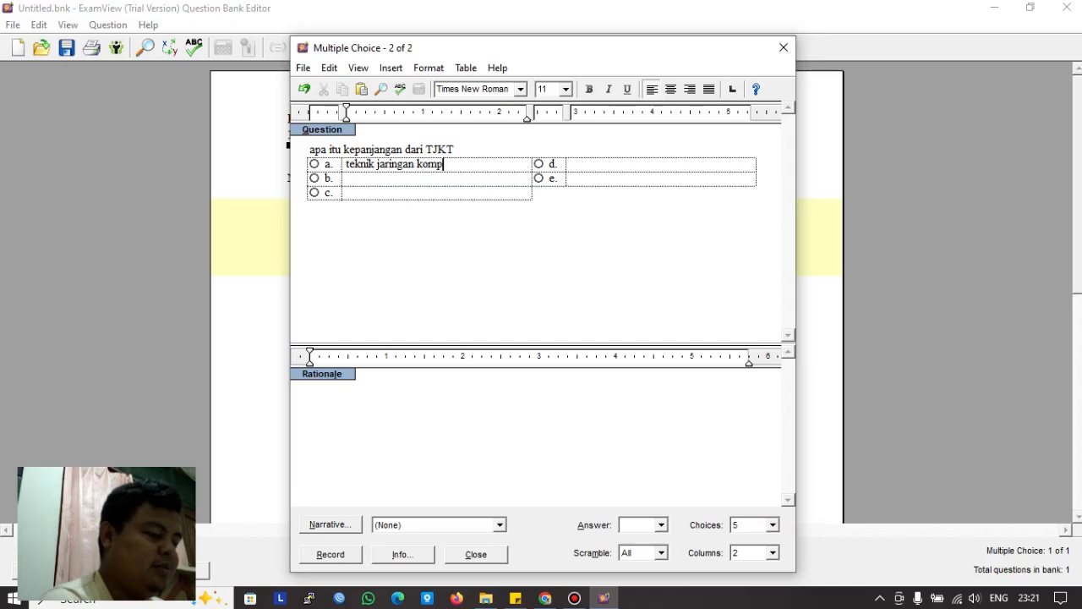
text(uter dan t)
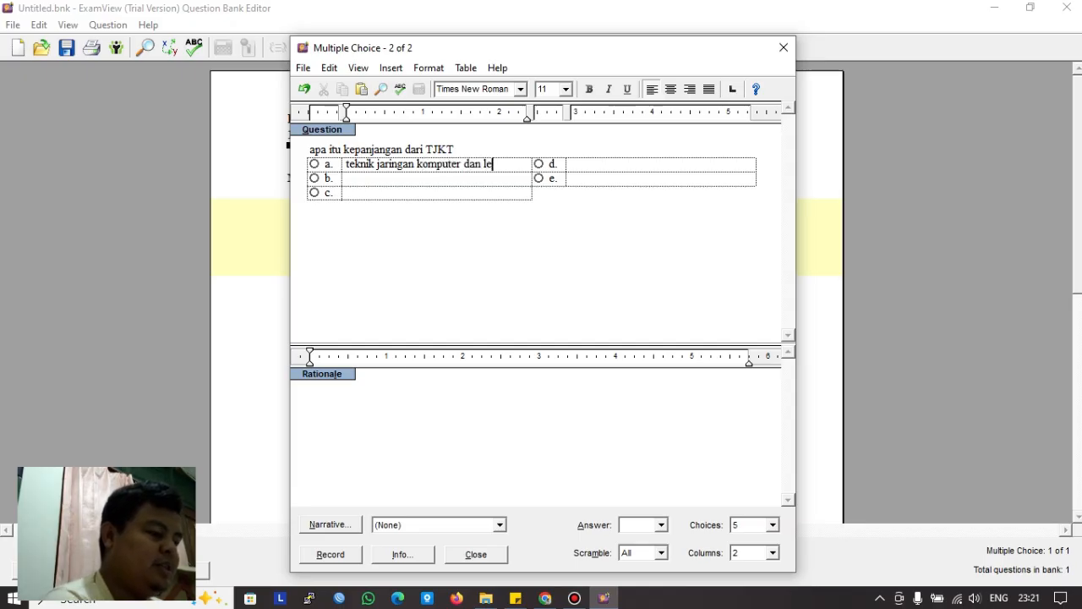
key(BackSpace)
text(telekomuni)
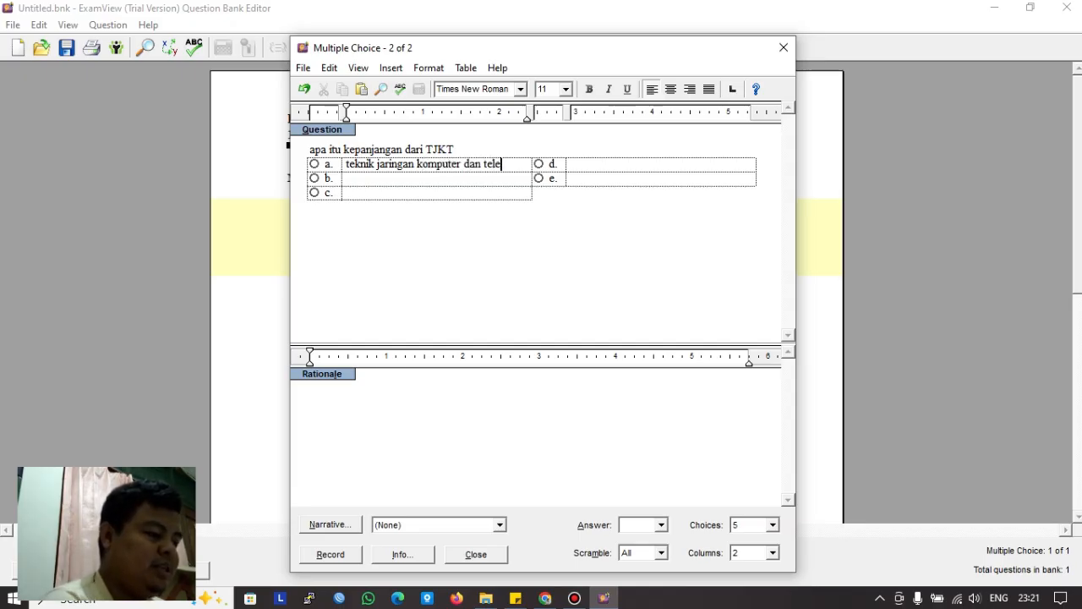
text(kasi)
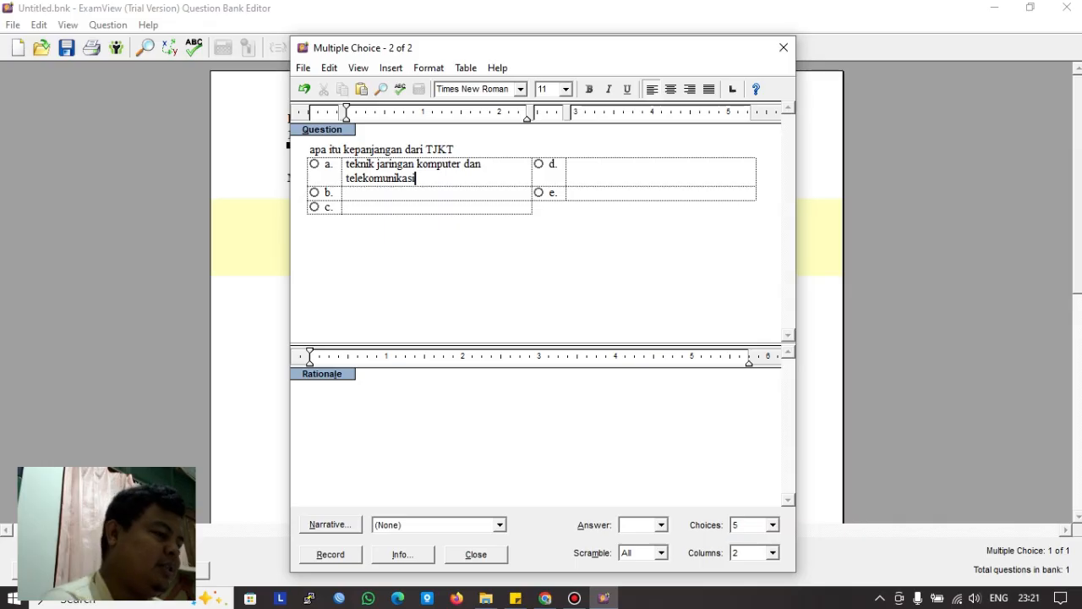
Step: Fill choice b with 'total jaringan kapasitas dan telekomunikasi' and choice c with 'teknik jumping koper dan telepati'
click(347, 193)
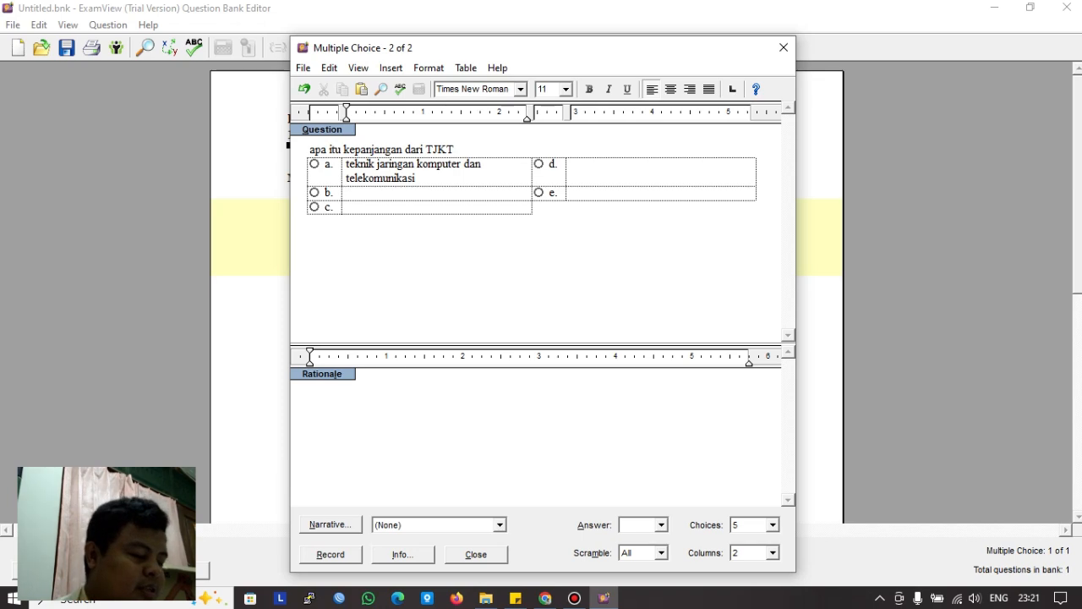
text(t)
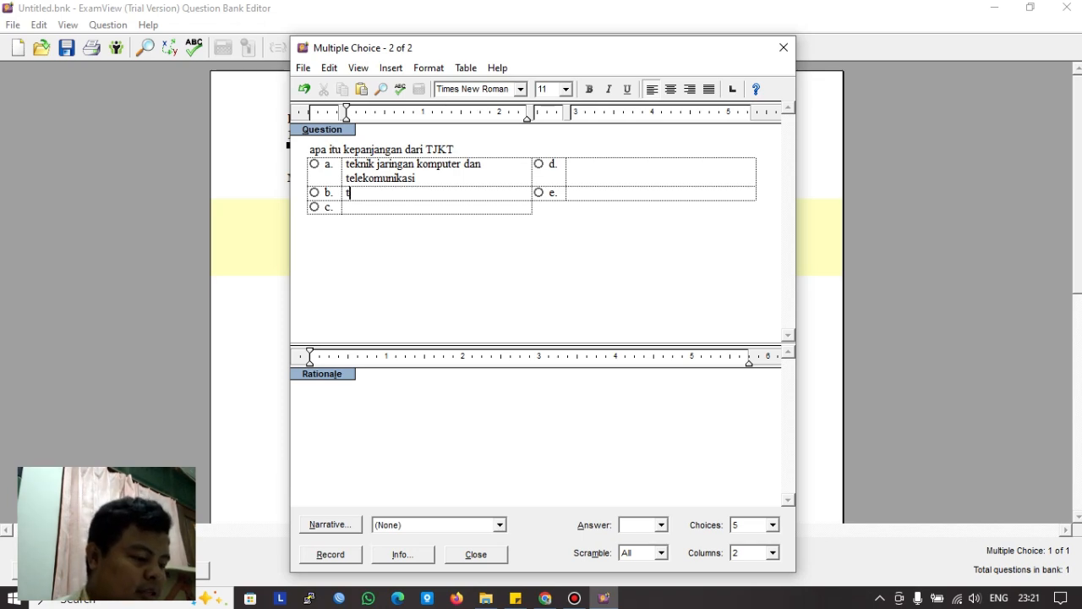
text(otal)
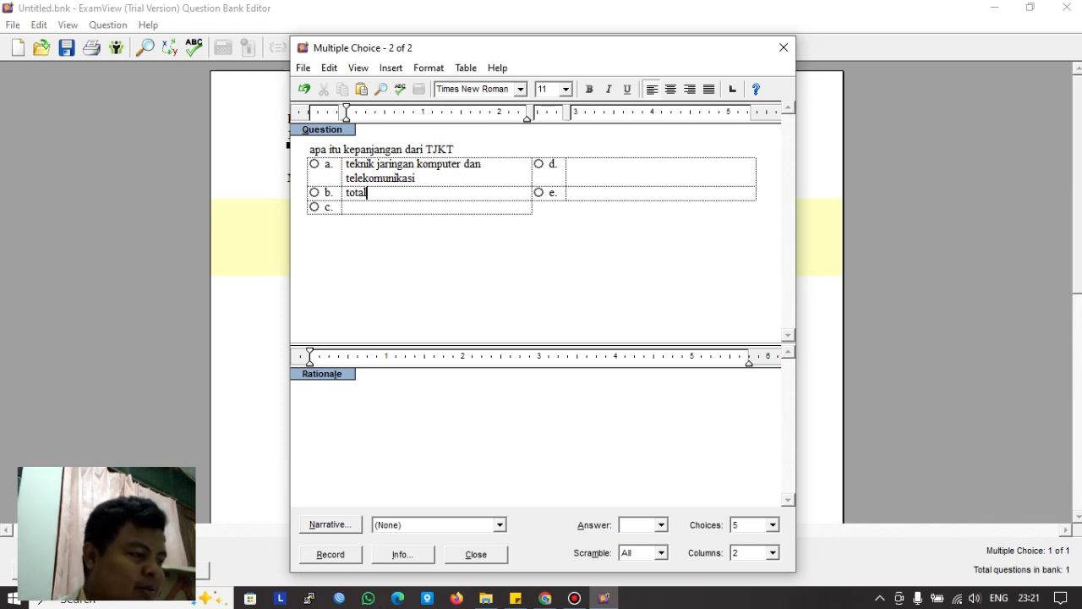
text( jarina)
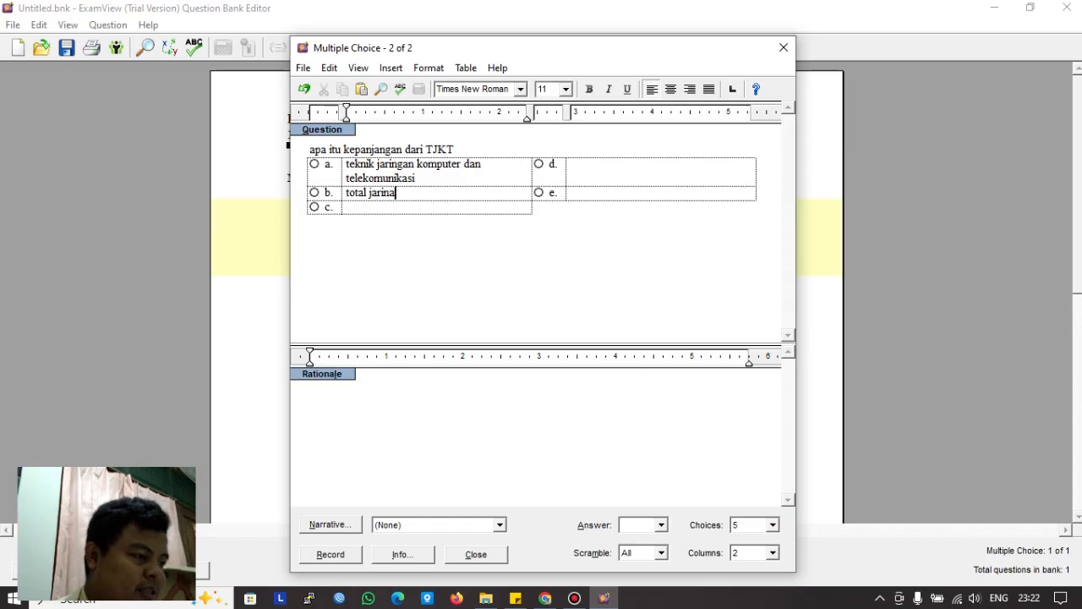
key(BackSpace)
text(gan)
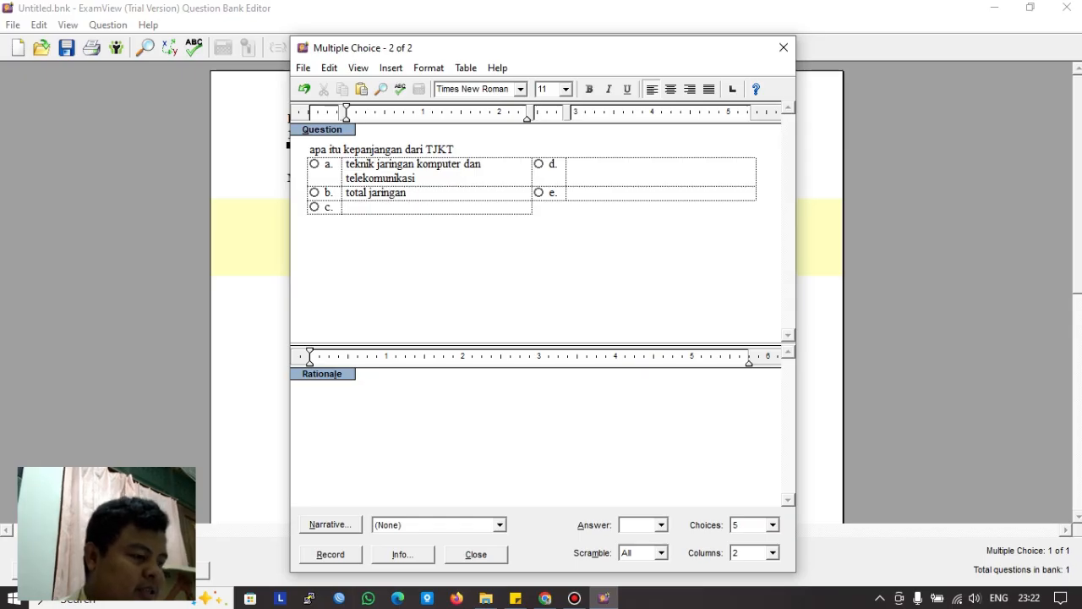
text( kapasitas)
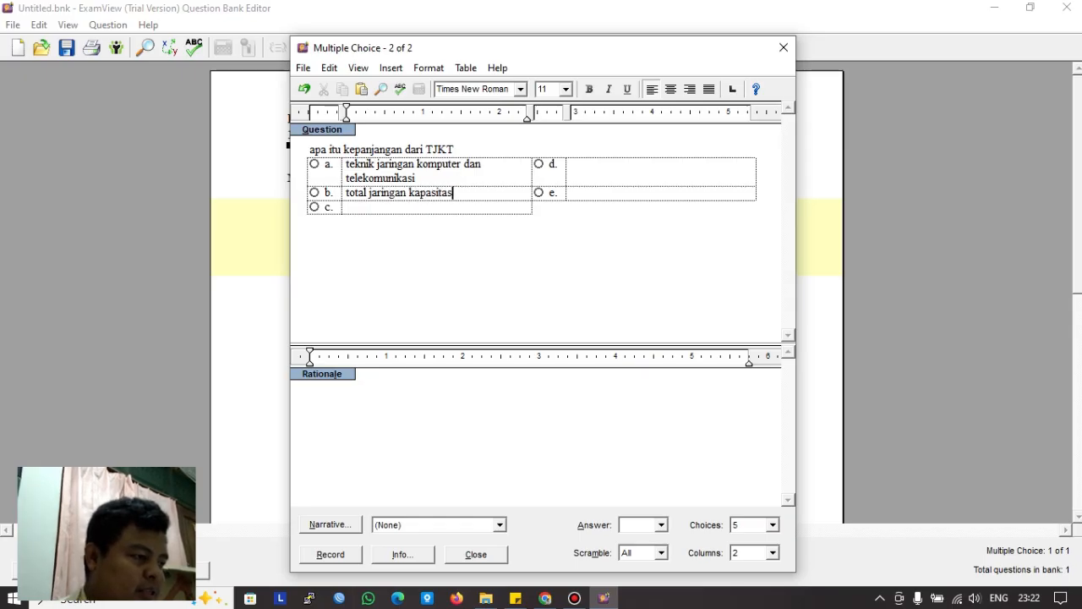
text(n)
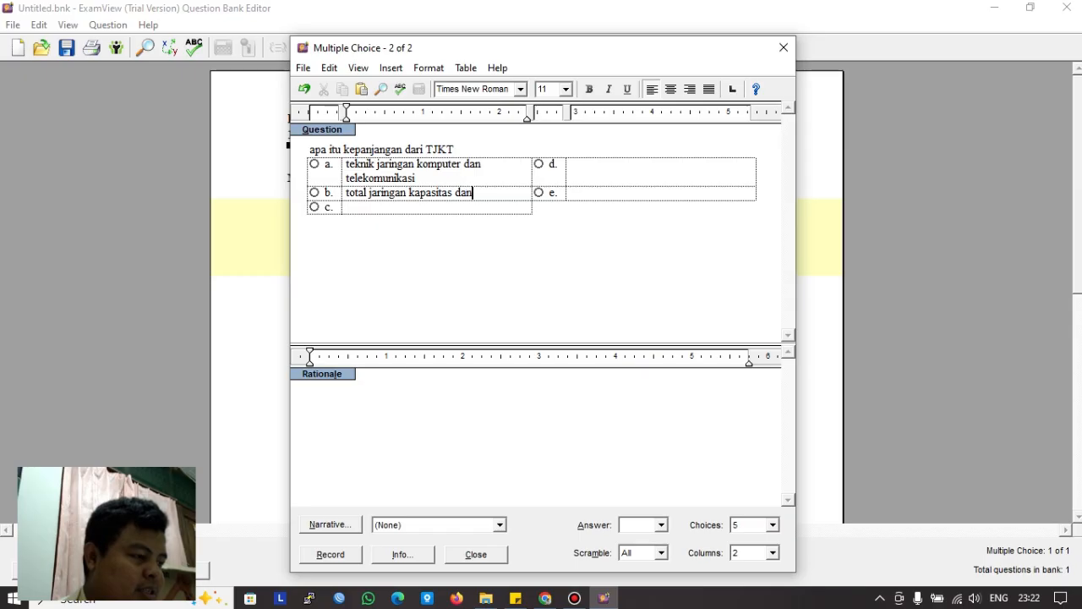
text( telekomunikasi)
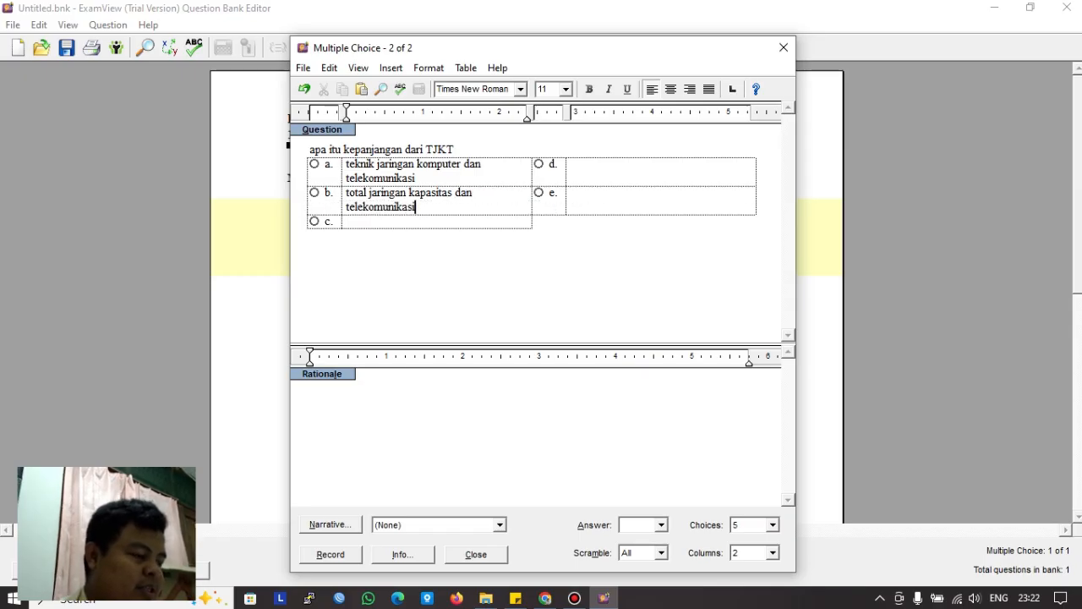
click(347, 221)
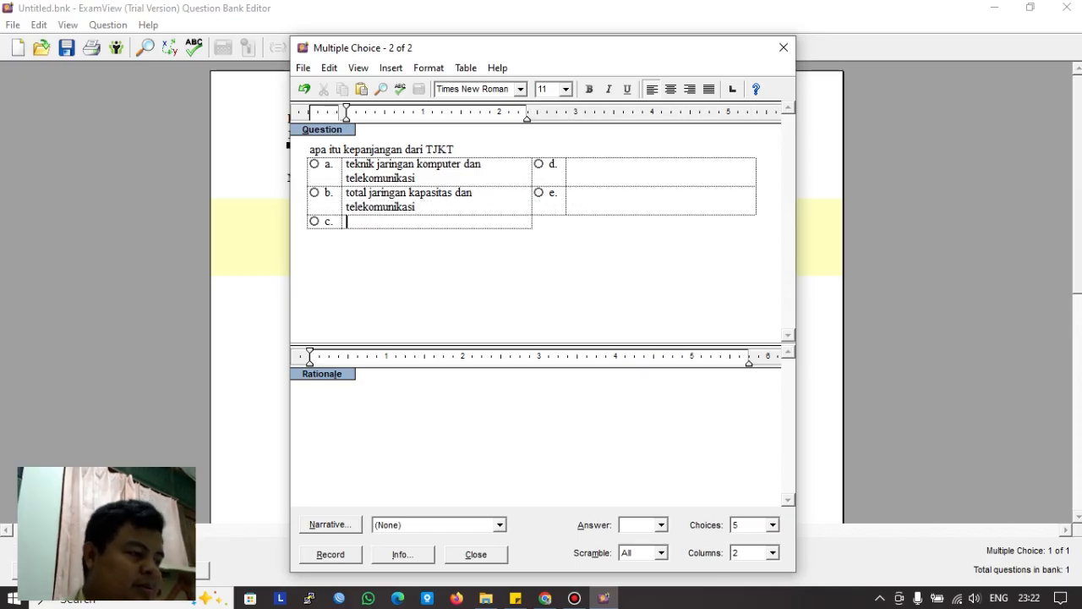
text(tekn)
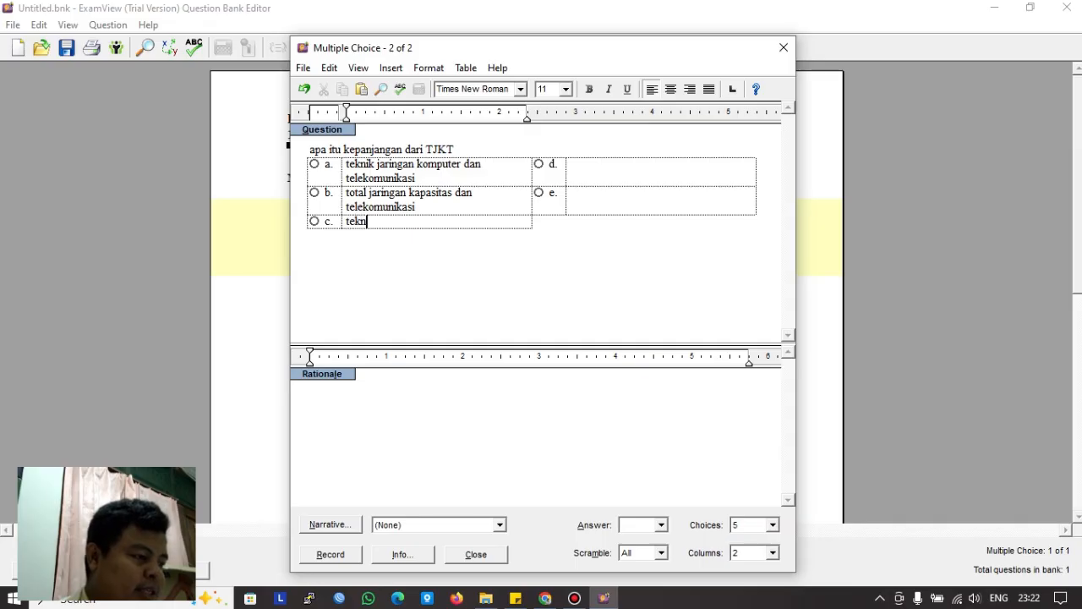
text(ik j)
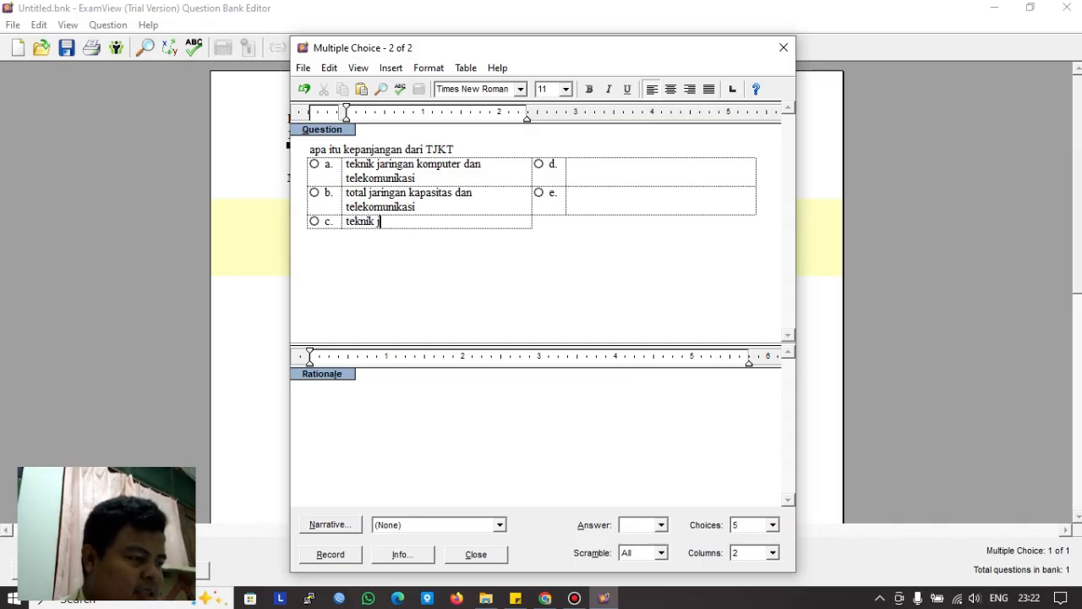
text(umping )
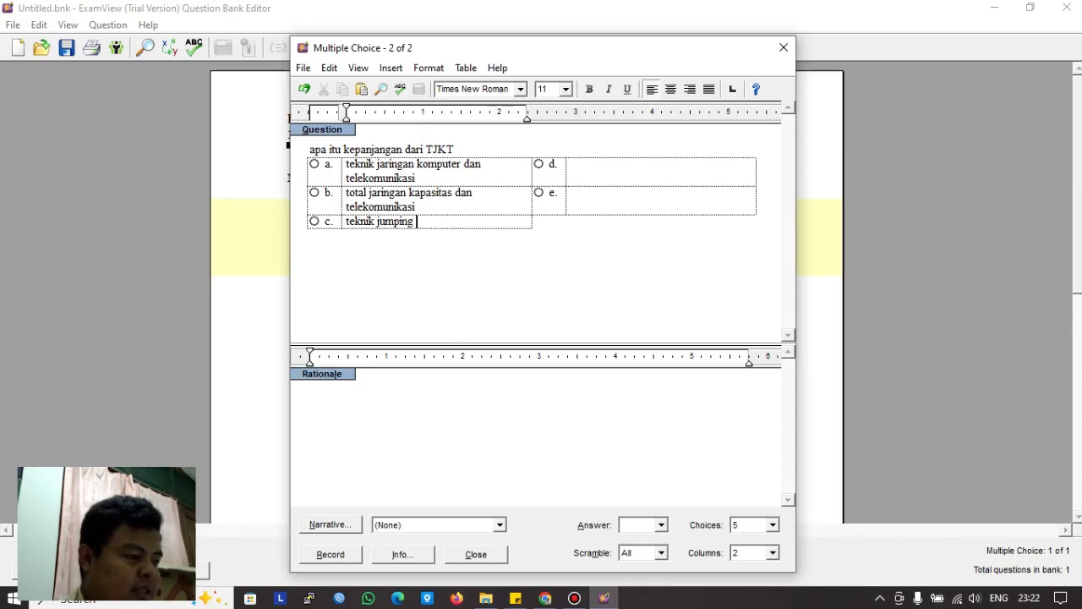
text(ka)
key(BackSpace)
text(oper dan)
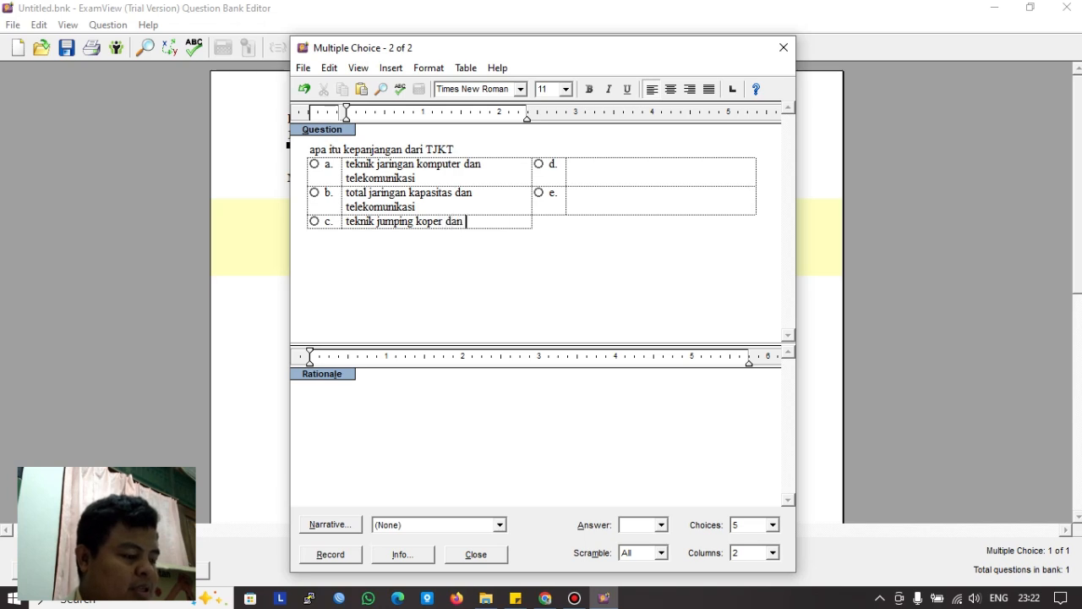
text( telepati)
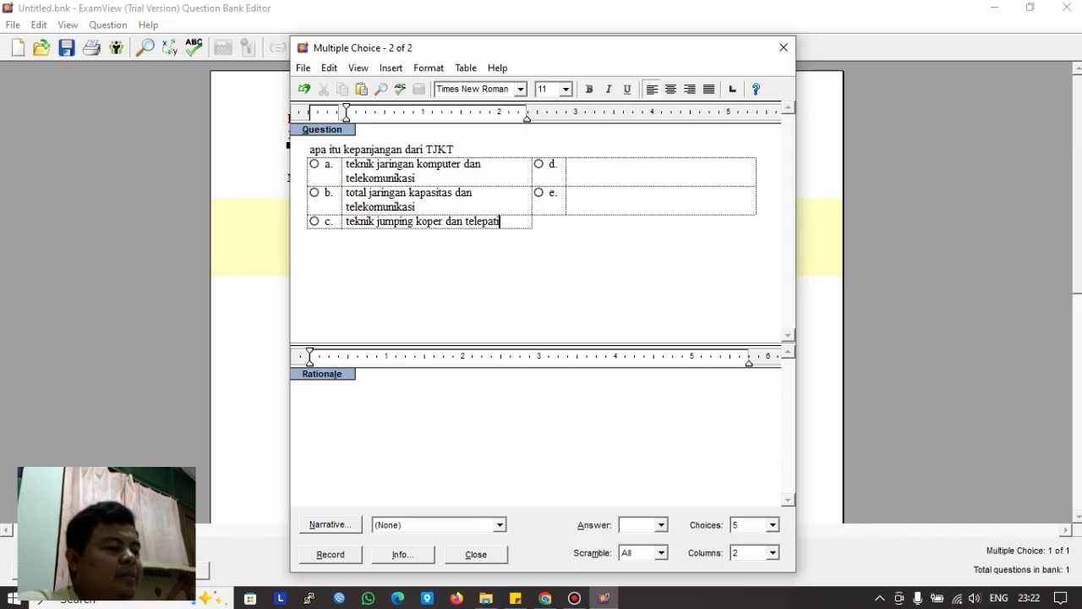
Step: Fill choice d with 'tes jaringan komputer dan telekomunikasi' and choice e with 'tidak ada jawabanya'
click(571, 164)
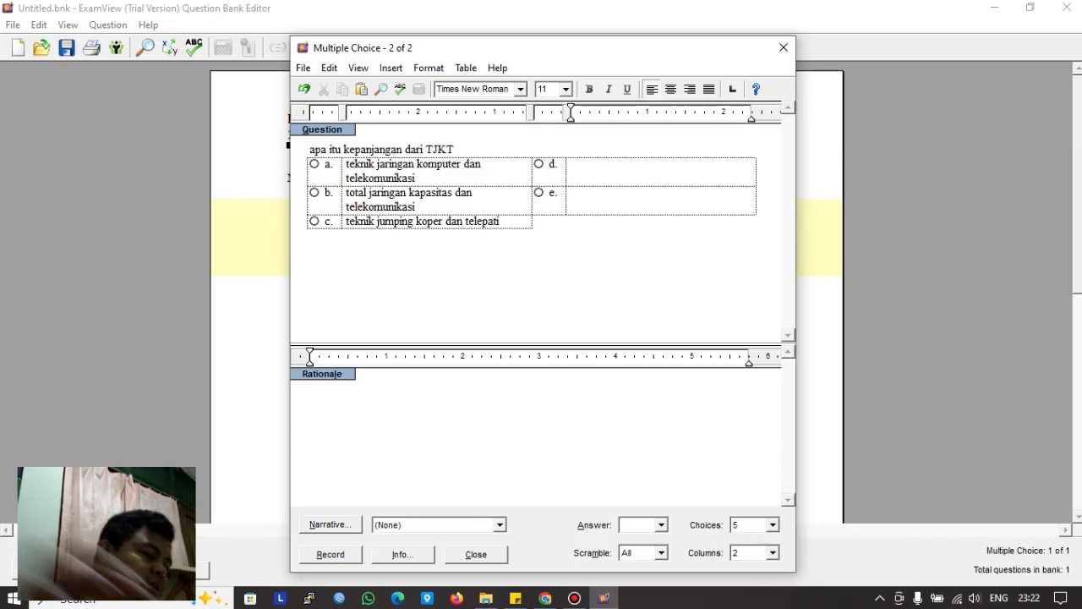
text(teknik)
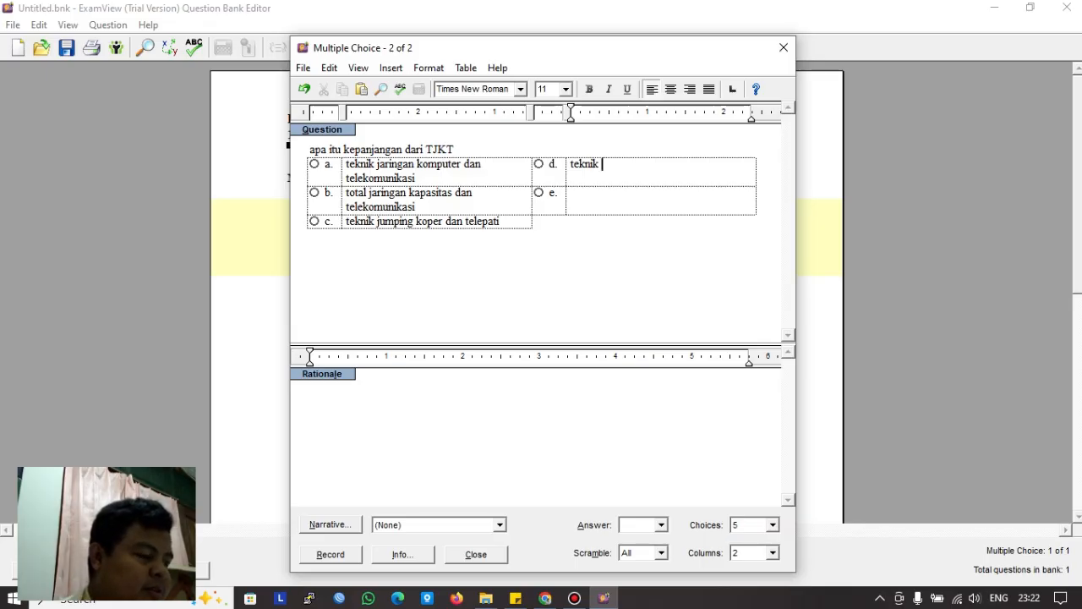
key(BackSpace)
key(BackSpace)
key(BackSpace)
key(BackSpace)
key(BackSpace)
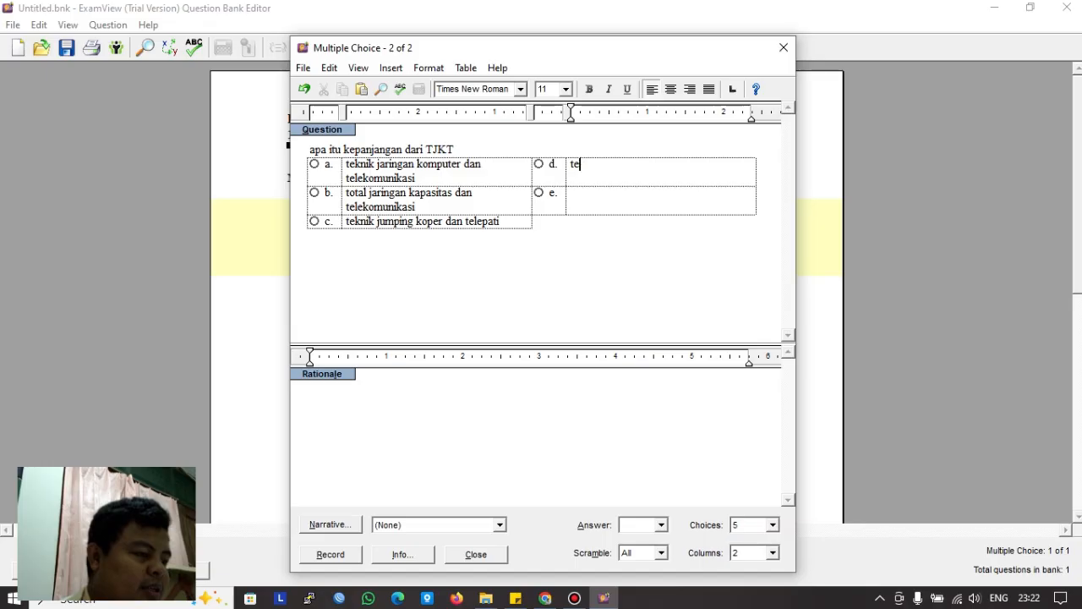
key(BackSpace)
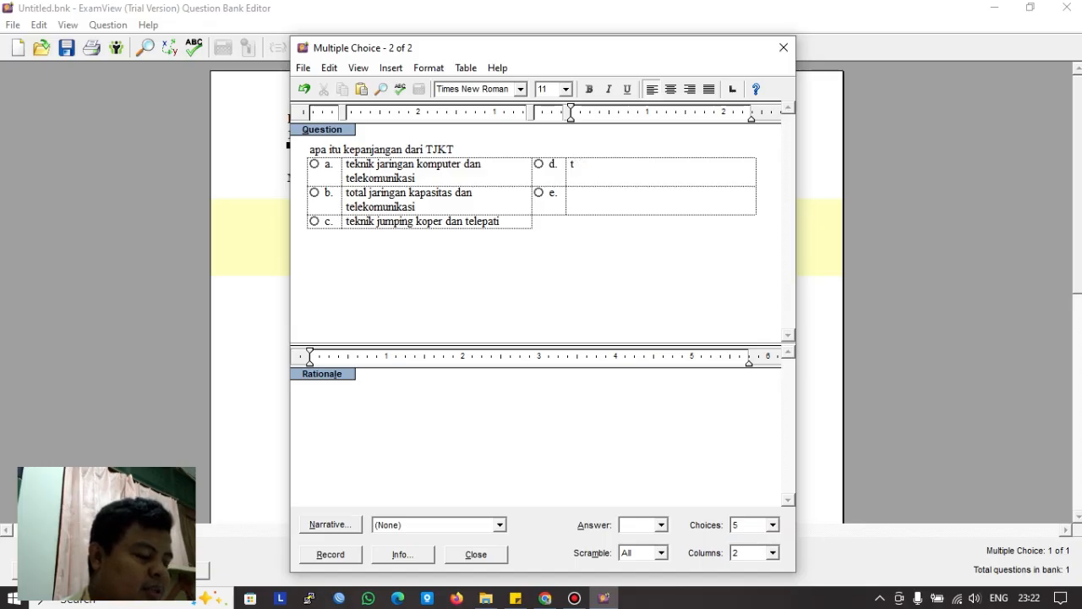
text(es)
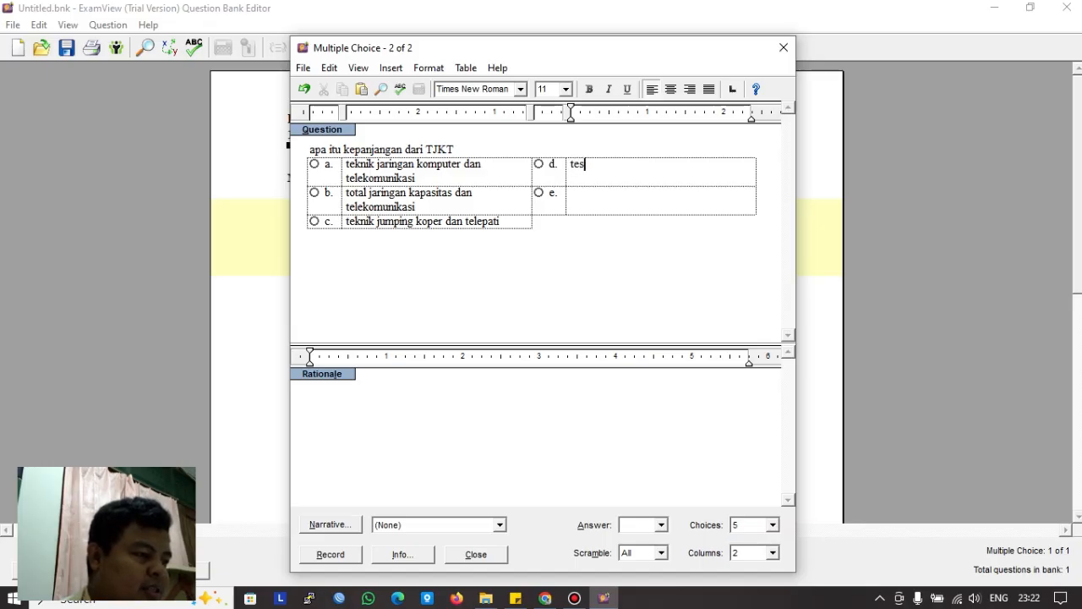
text( jar)
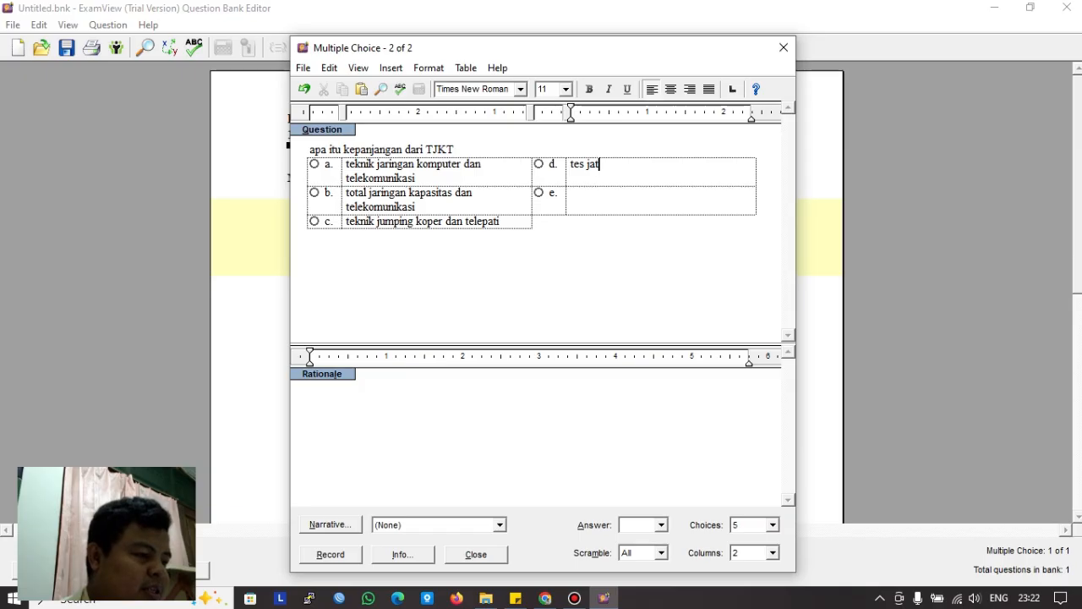
text(ingan )
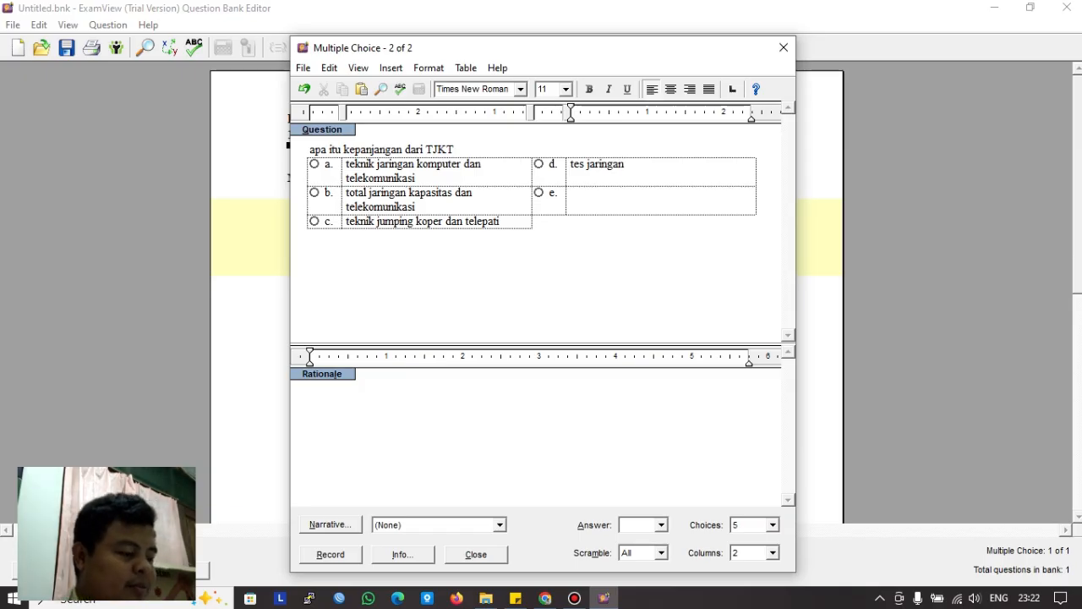
text(komputer d)
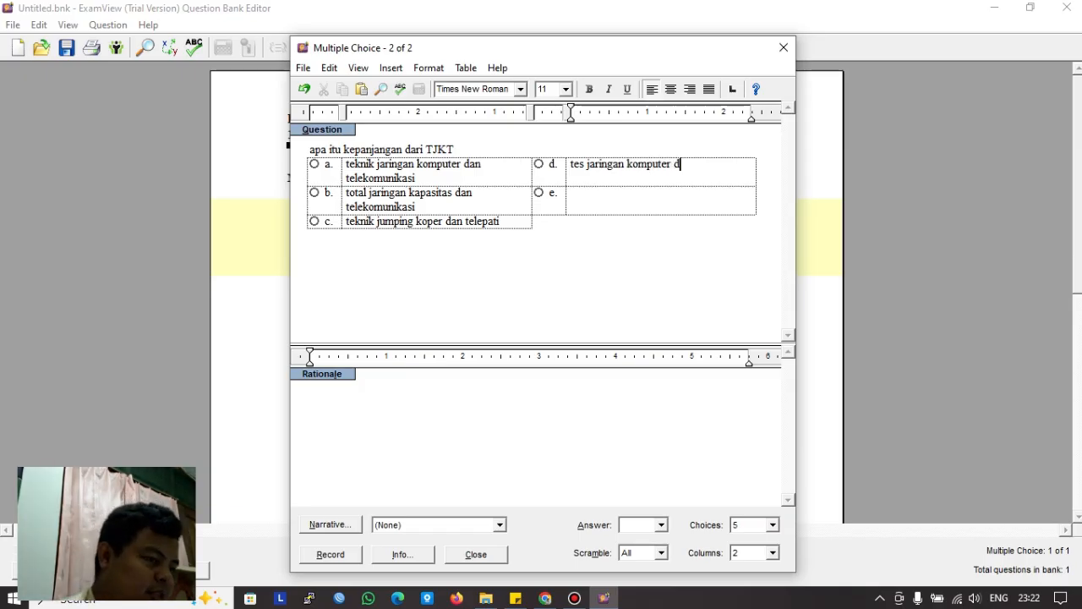
text(an tele)
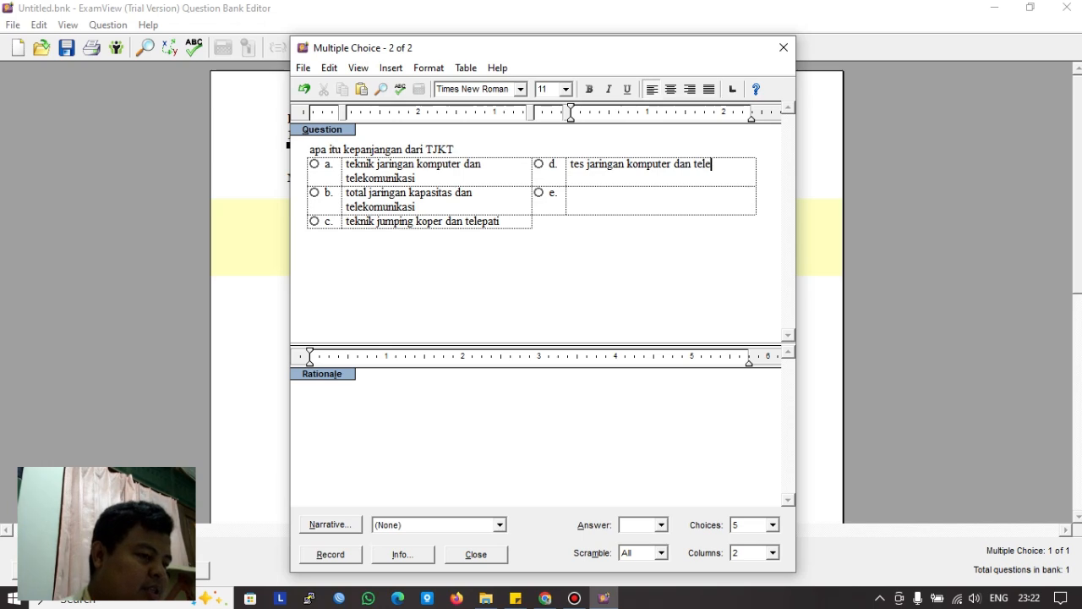
text(komuni)
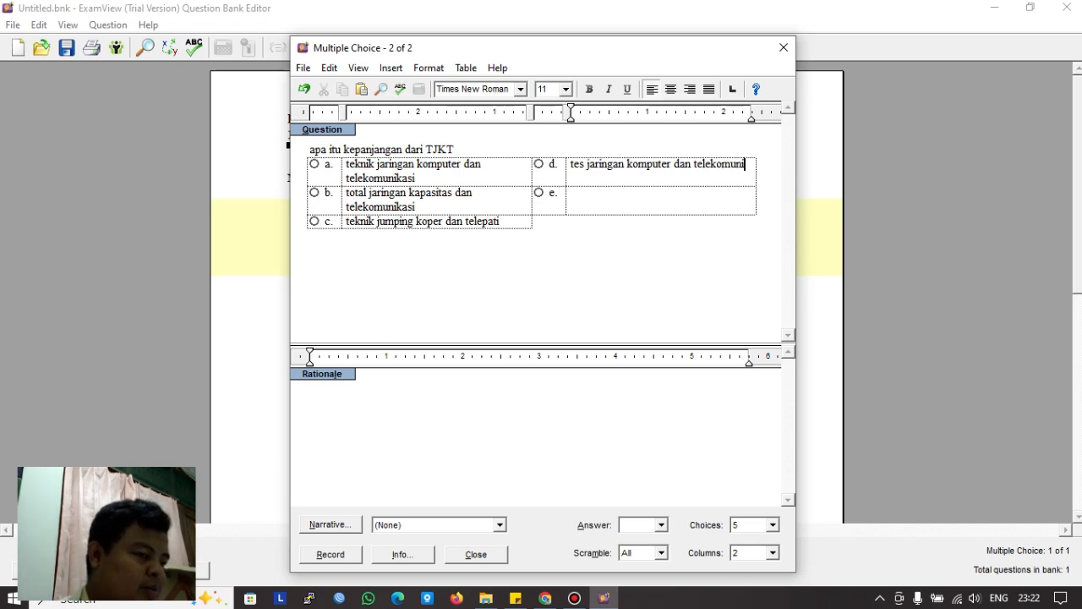
text(kasi)
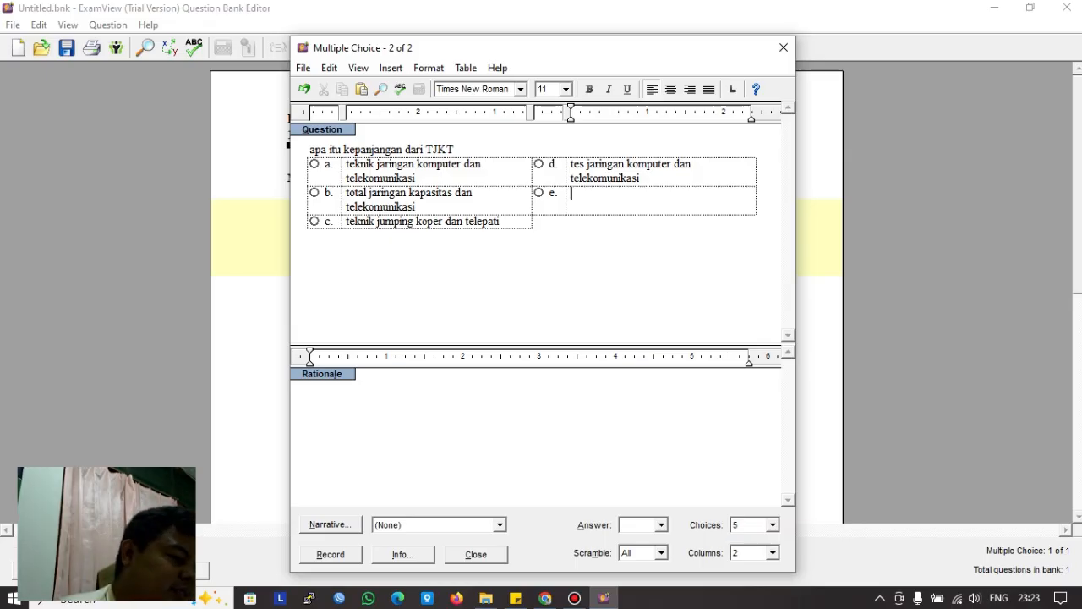
text(ti)
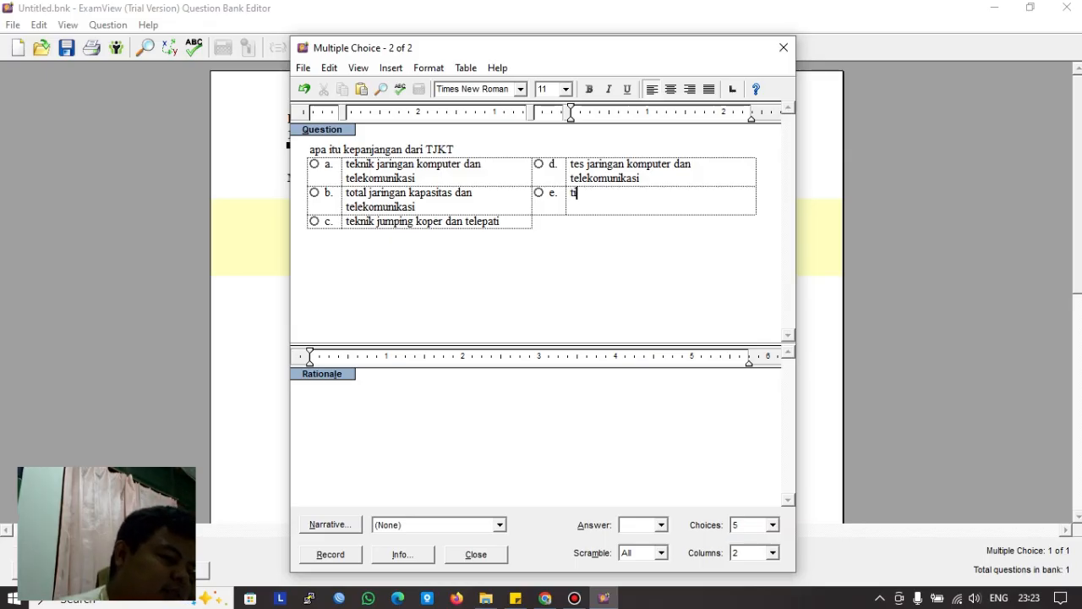
text(dak ada jawabanya)
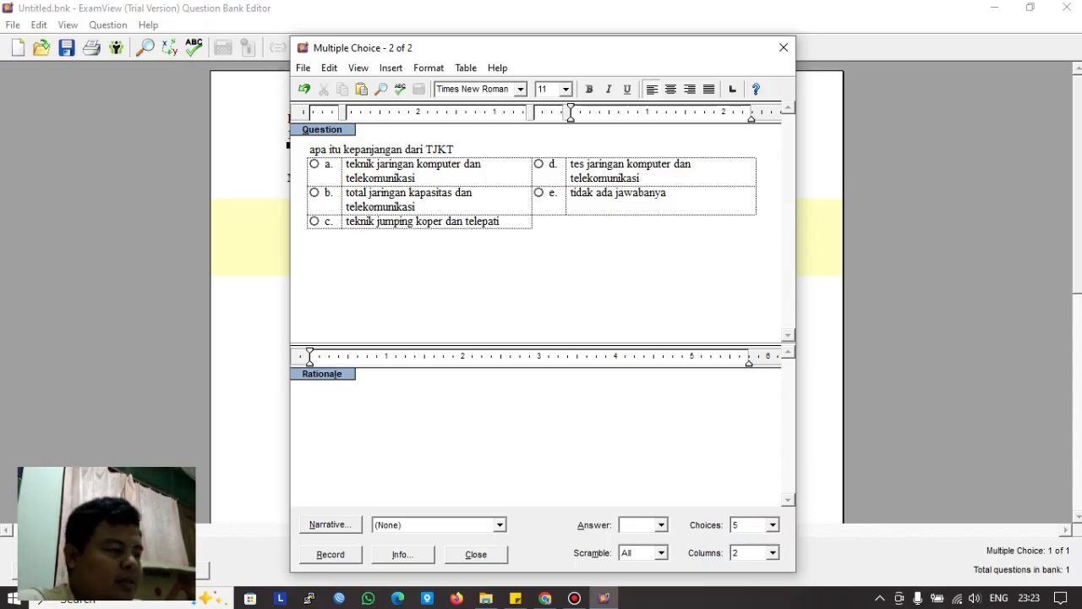
key(Tab)
Step: Set the answer to a, record the TJKT question, and start another new question
text(a)
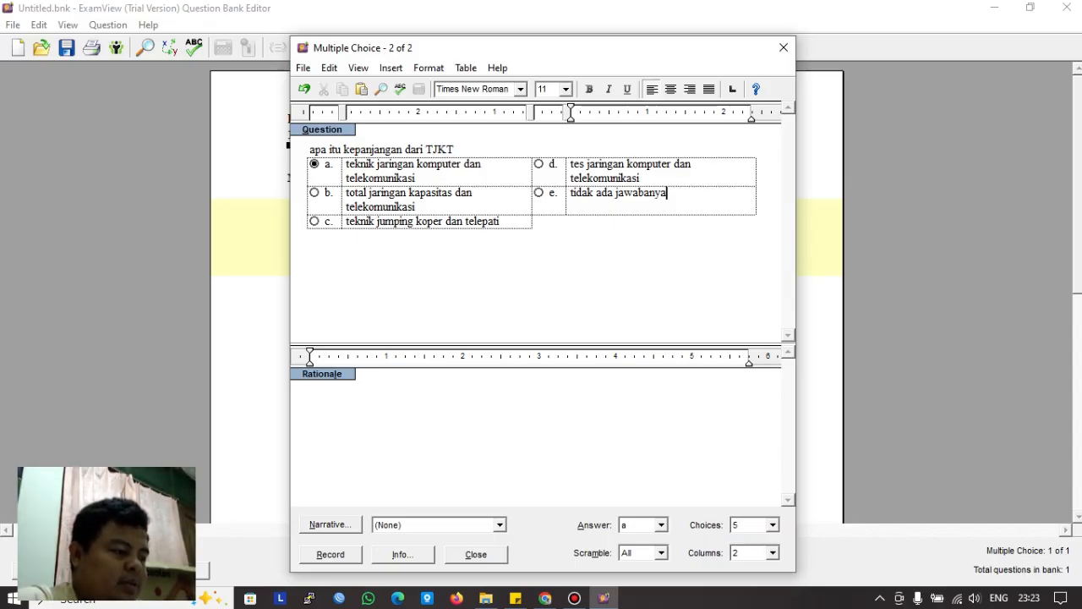
click(331, 555)
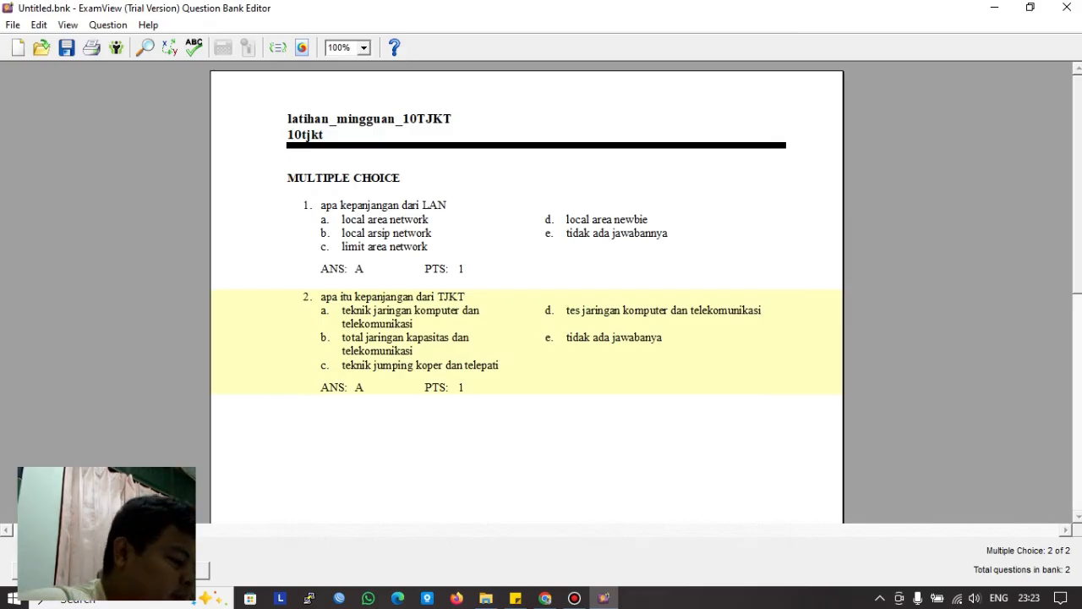
click(43, 570)
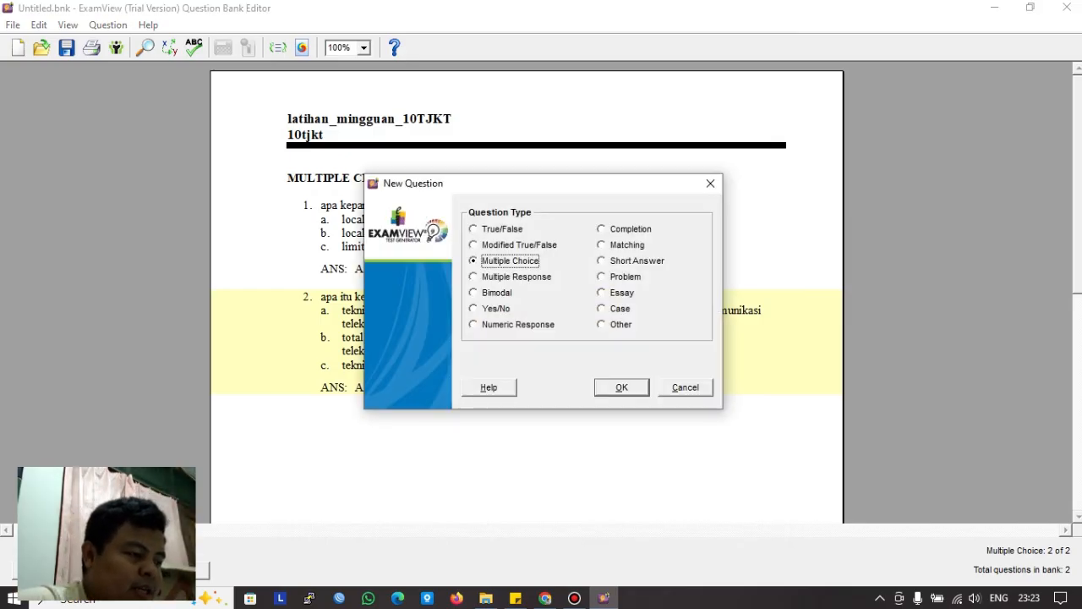
Step: Create a five-choice multiple-choice question with the stem 'mana yang bukan alat jaringan komputer'
key(Return)
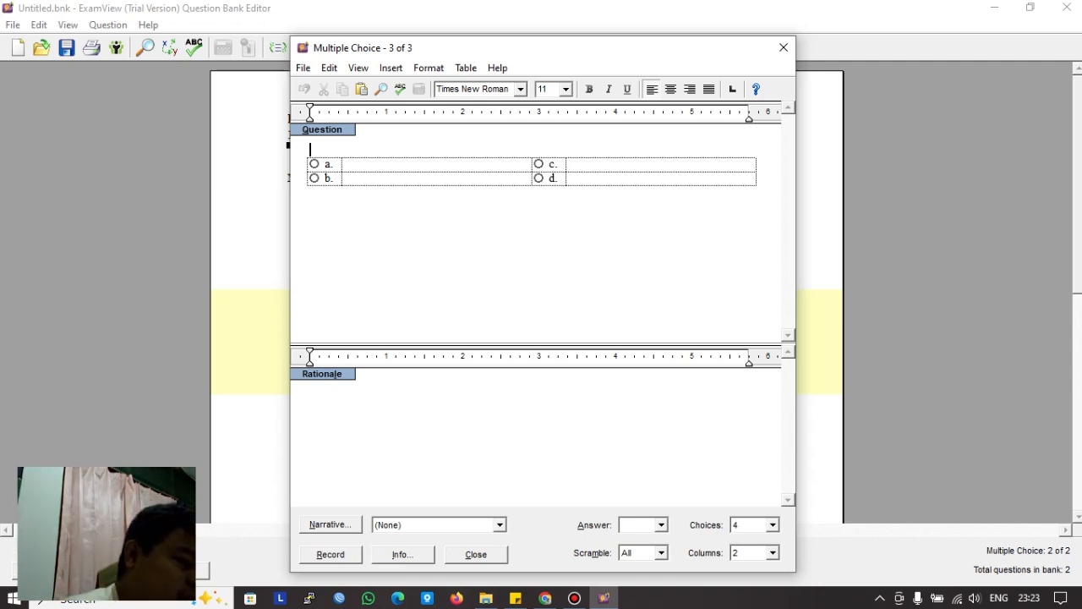
click(772, 524)
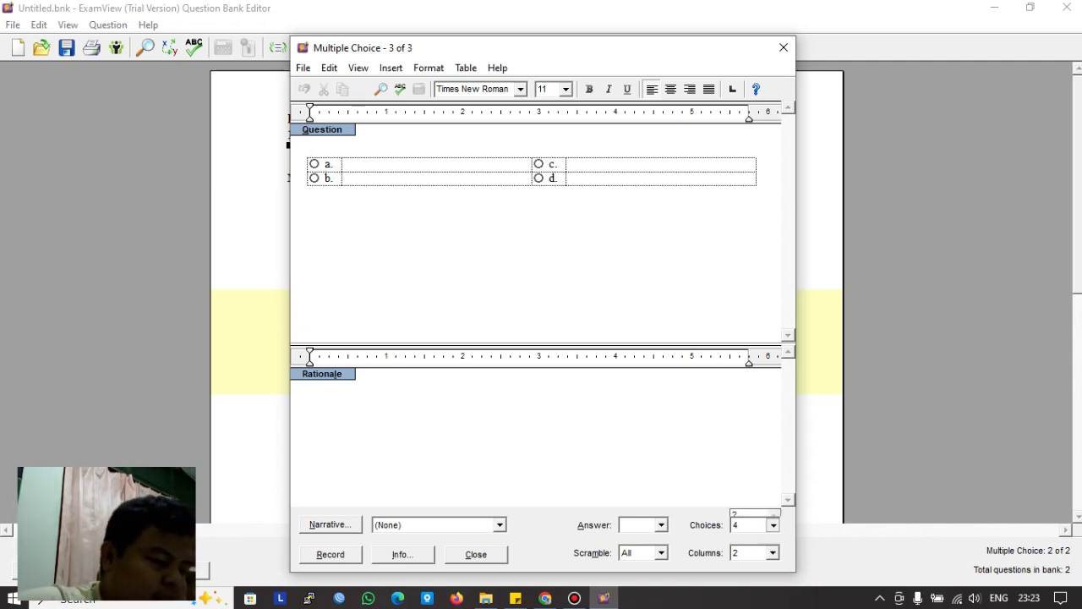
click(748, 475)
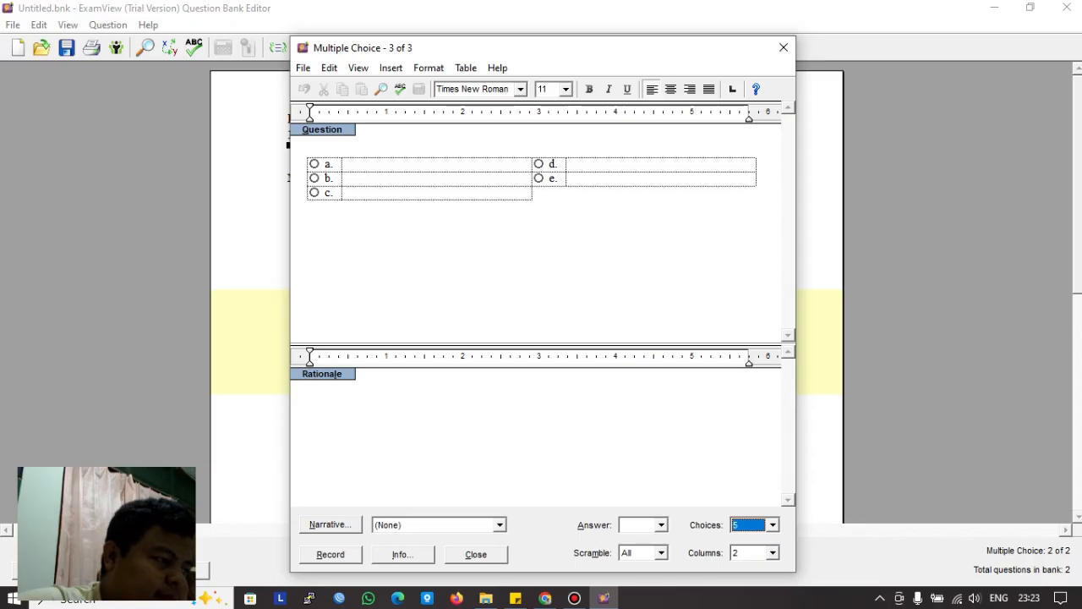
click(311, 150)
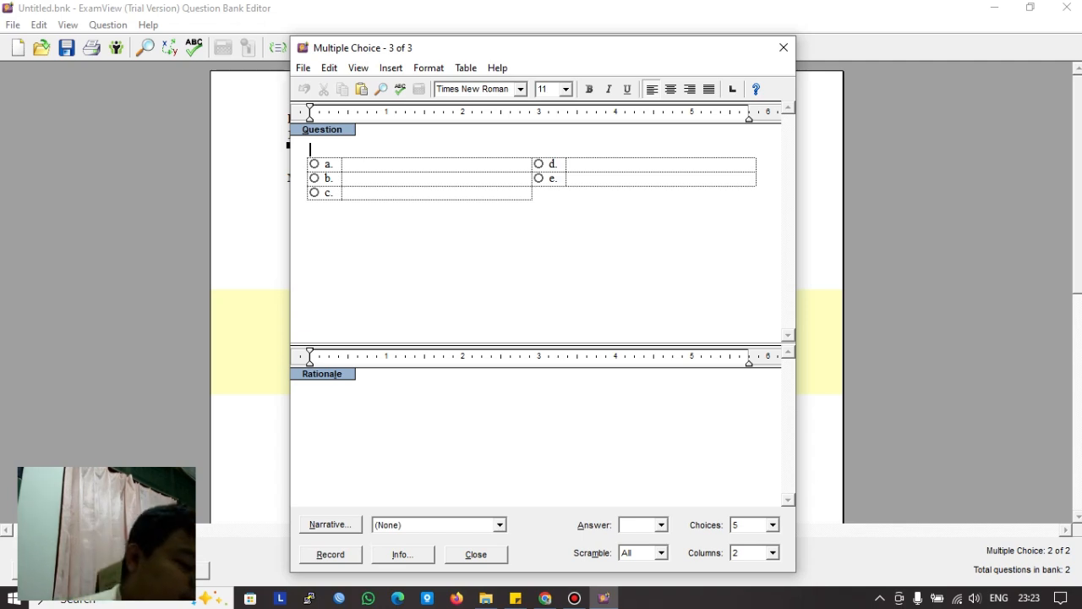
text(apa kepanjangan dari)
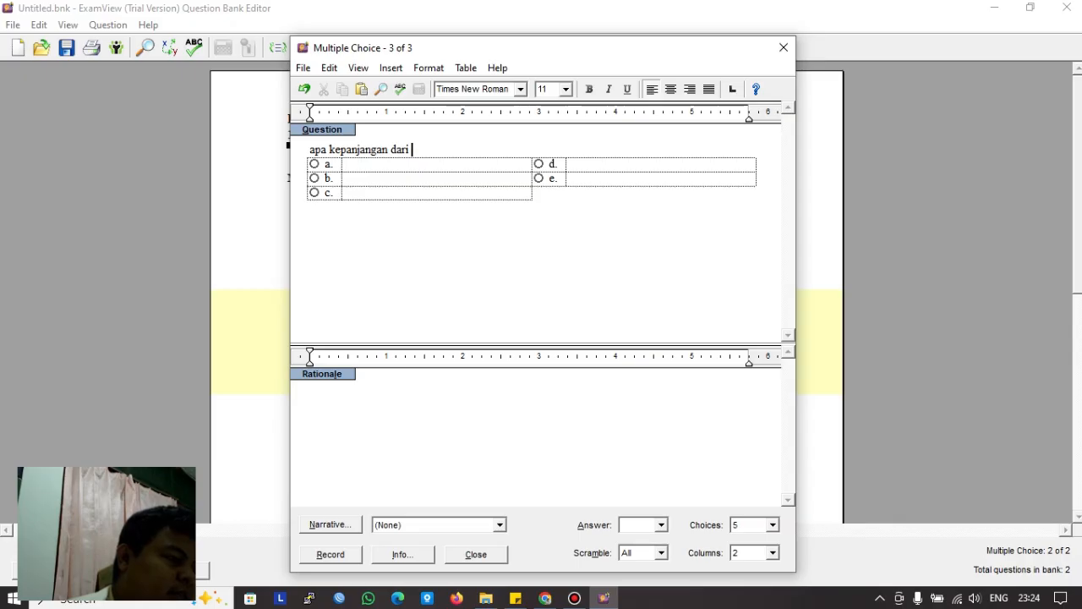
key(BackSpace)
key(BackSpace)
key(BackSpace)
key(BackSpace)
key(BackSpace)
key(BackSpace)
key(BackSpace)
key(BackSpace)
key(BackSpace)
key(BackSpace)
key(BackSpace)
key(BackSpace)
key(BackSpace)
key(BackSpace)
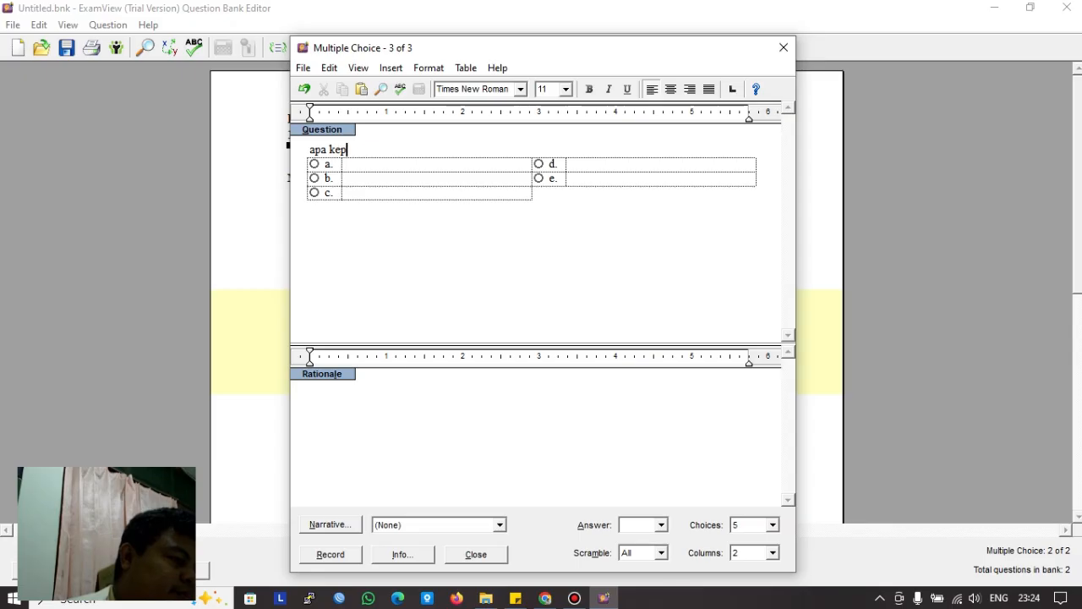
key(BackSpace)
key(BackSpace)
key(BackSpace)
key(BackSpace)
key(BackSpace)
key(BackSpace)
key(BackSpace)
text(APA)
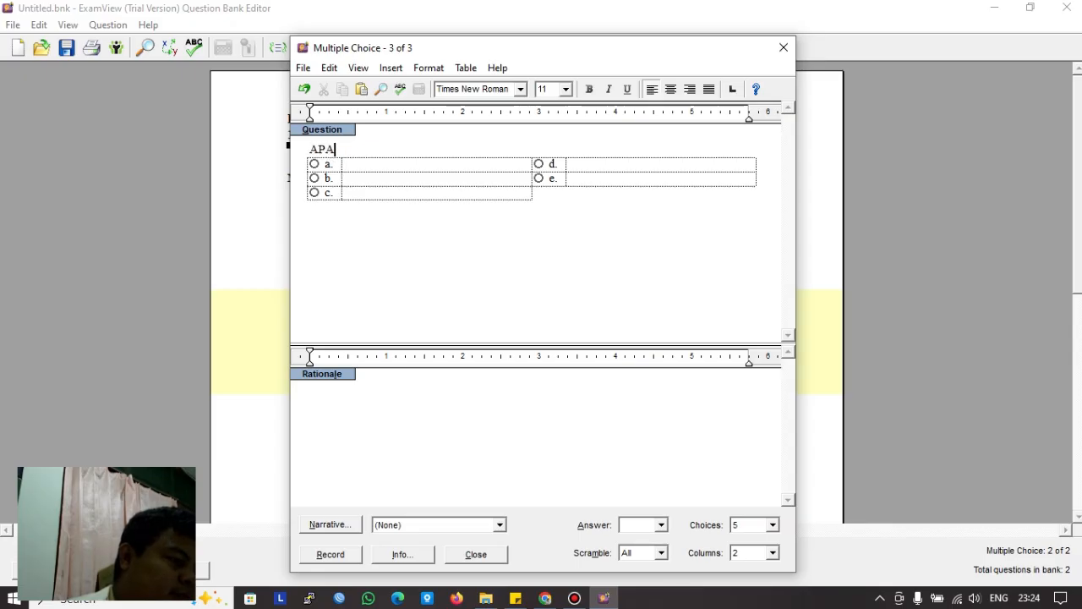
key(BackSpace)
key(BackSpace)
key(BackSpace)
text(mana yang )
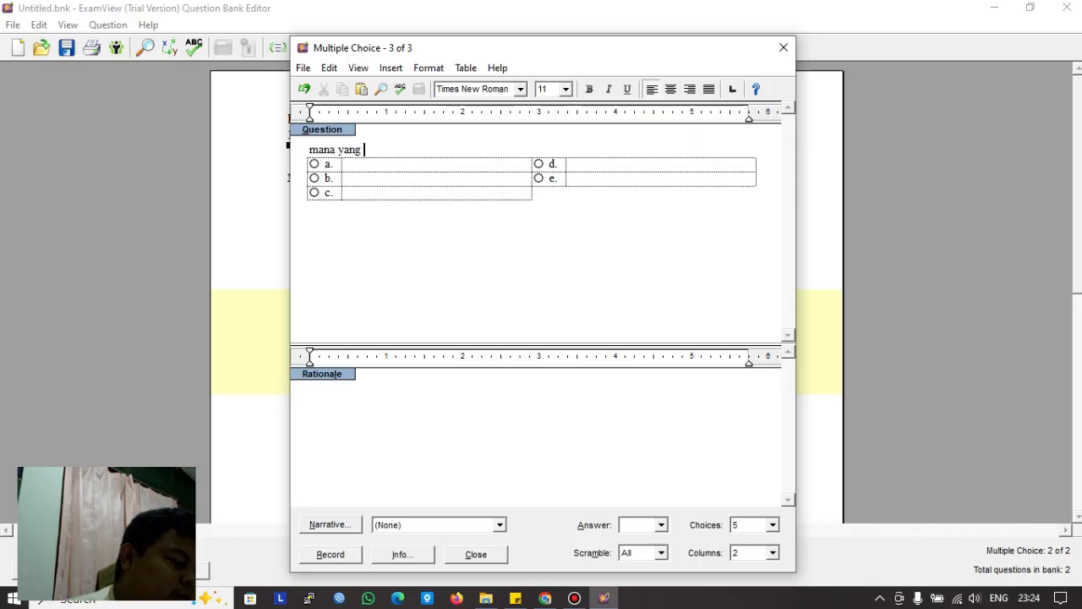
text(bukan alat )
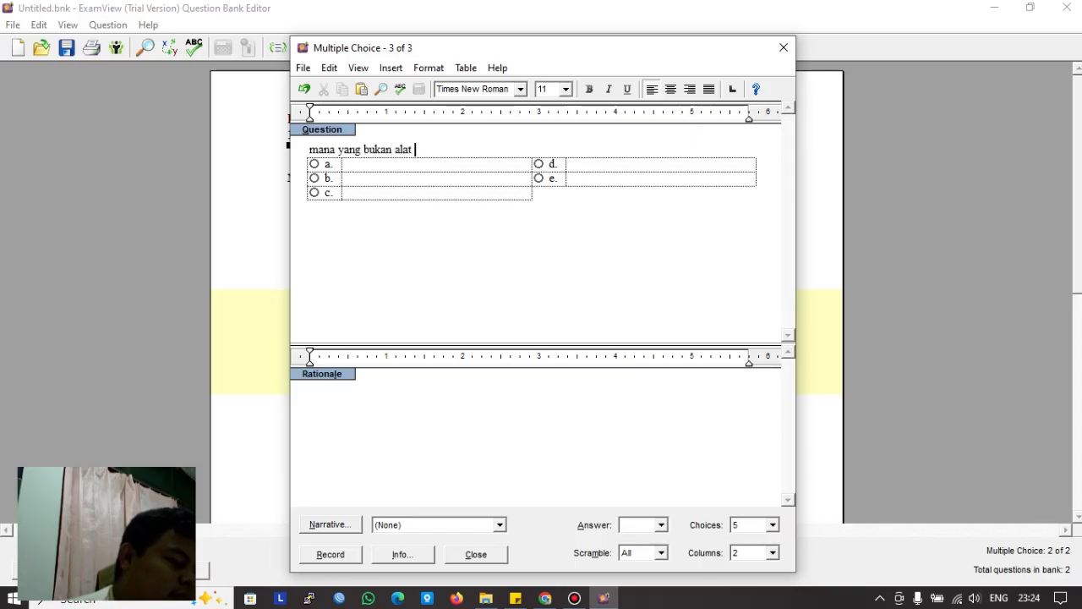
text(jaringan)
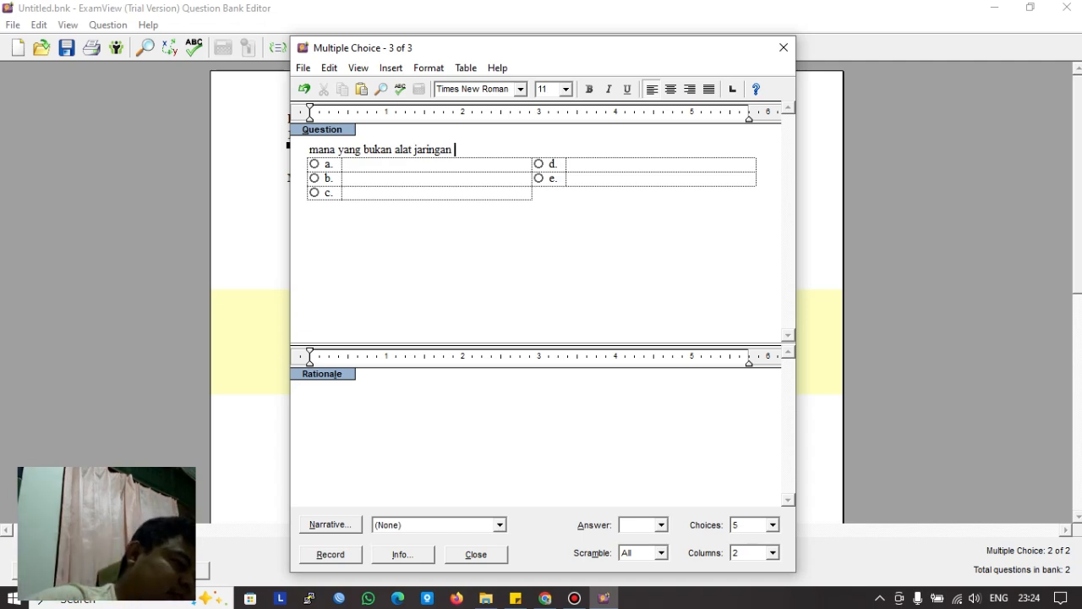
text( komputer)
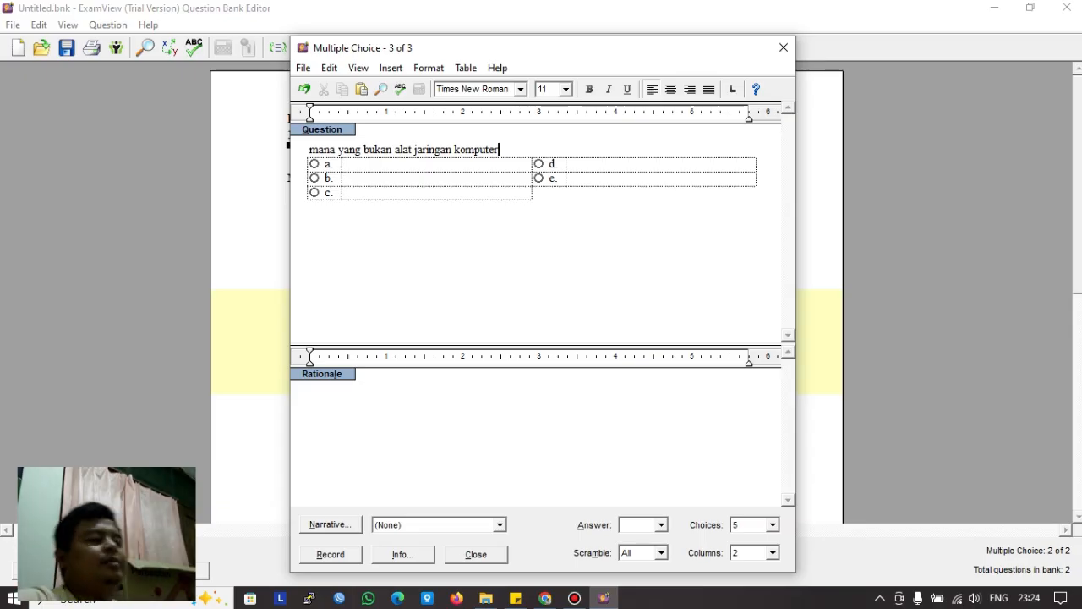
Step: Fill choices a–d with 'lan tester', 'rj-45', 'kabel lan' and 'tang criping'
click(348, 164)
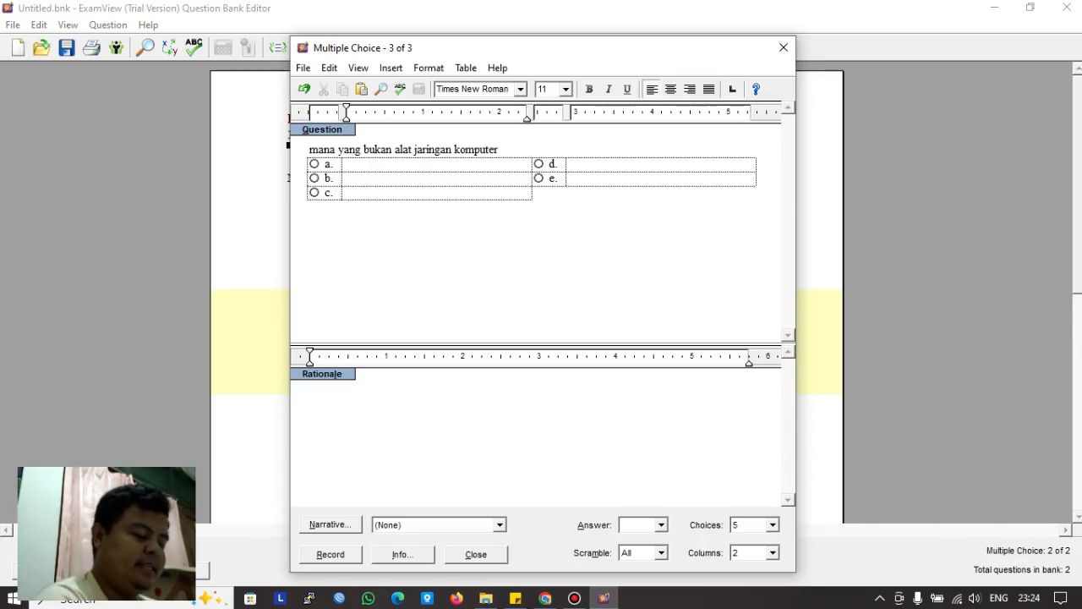
text(lan tes)
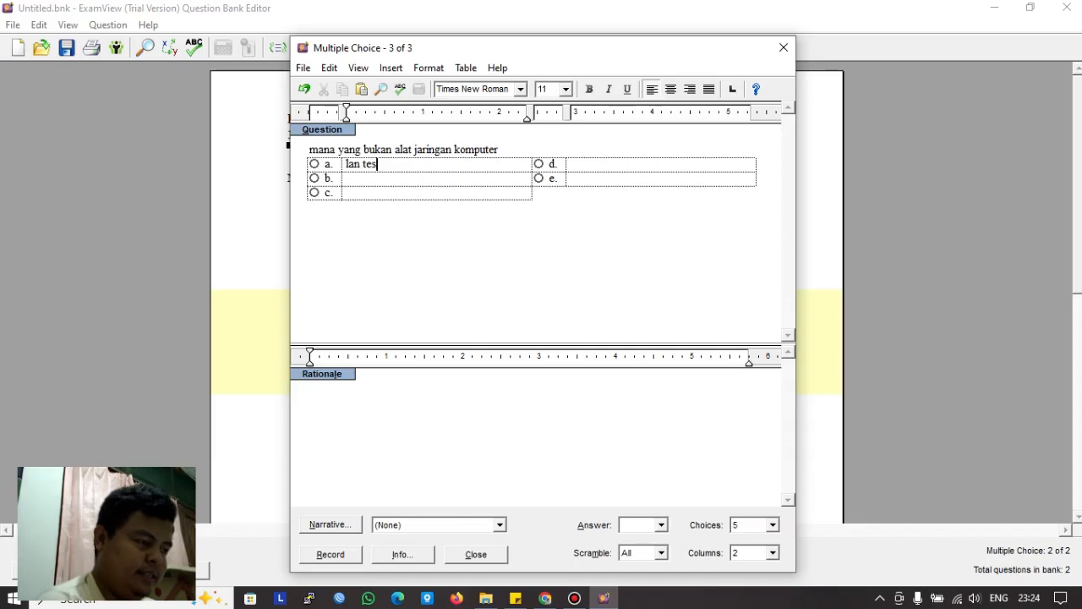
text(ter)
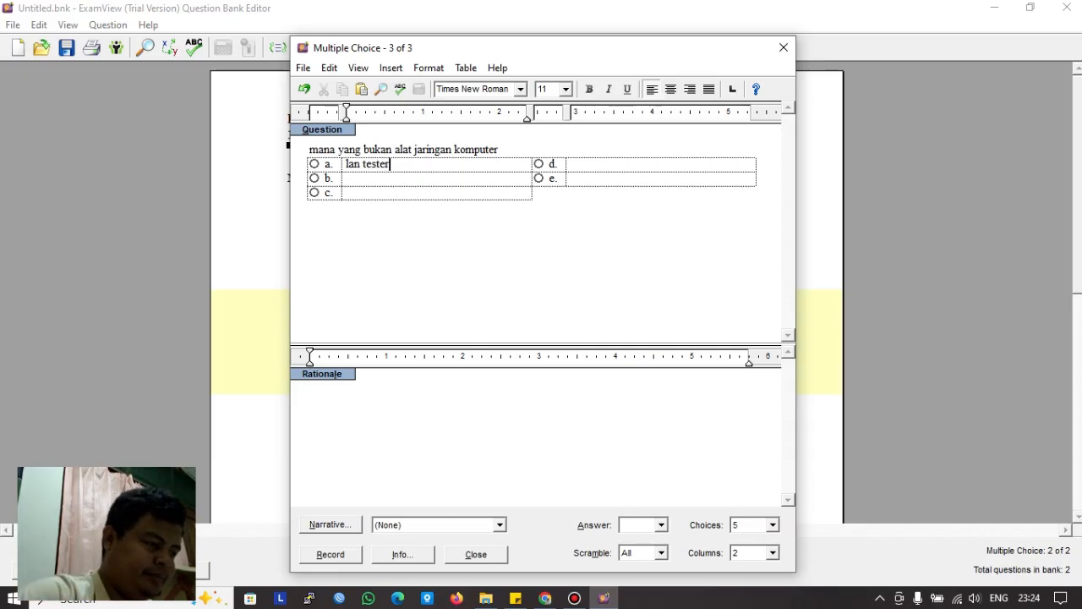
text(r)
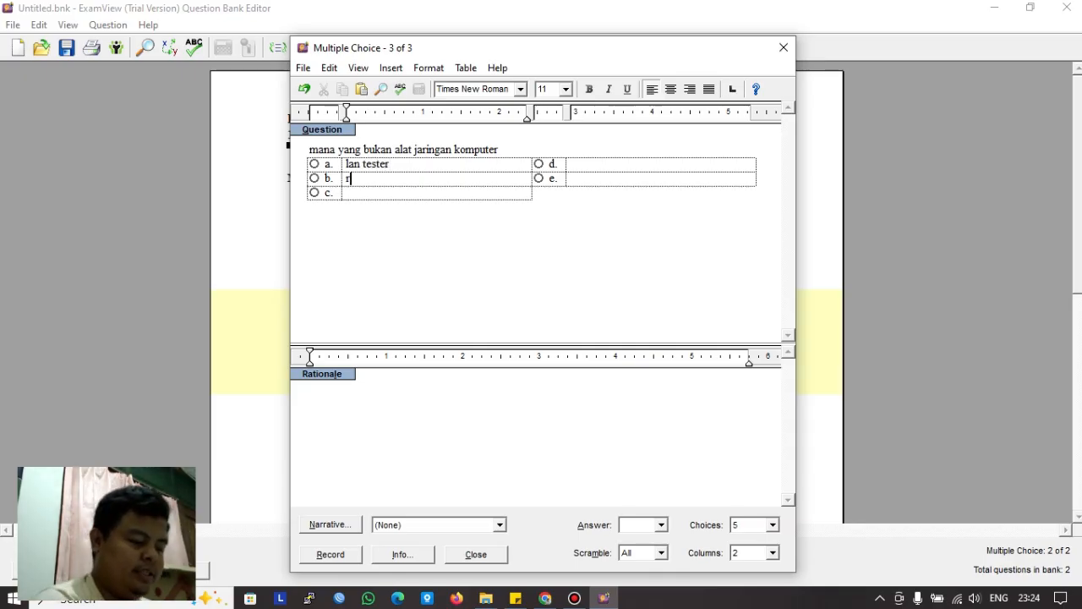
text(j-45)
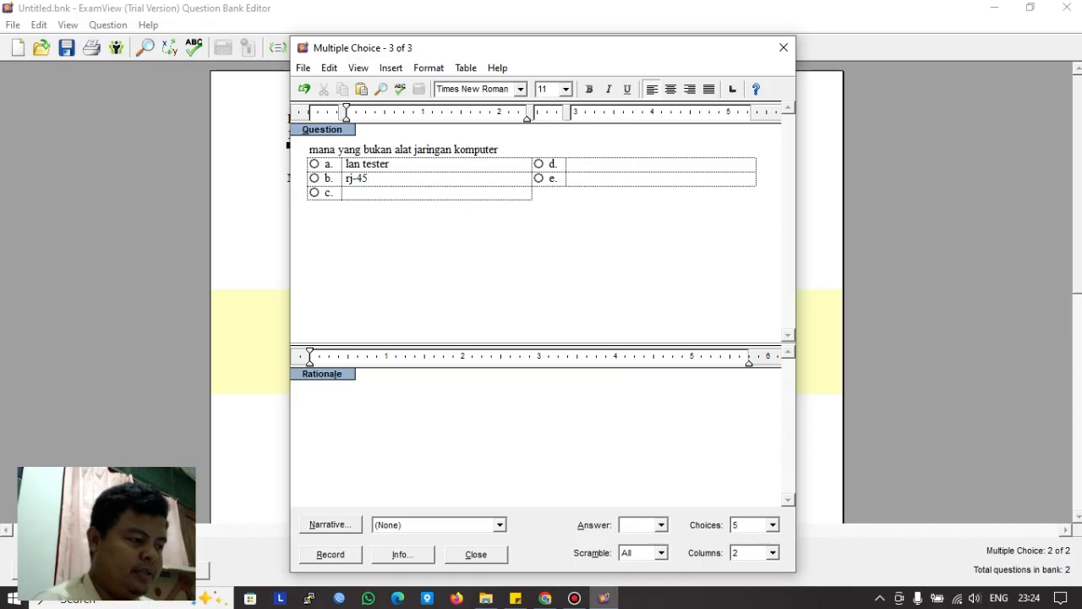
click(347, 193)
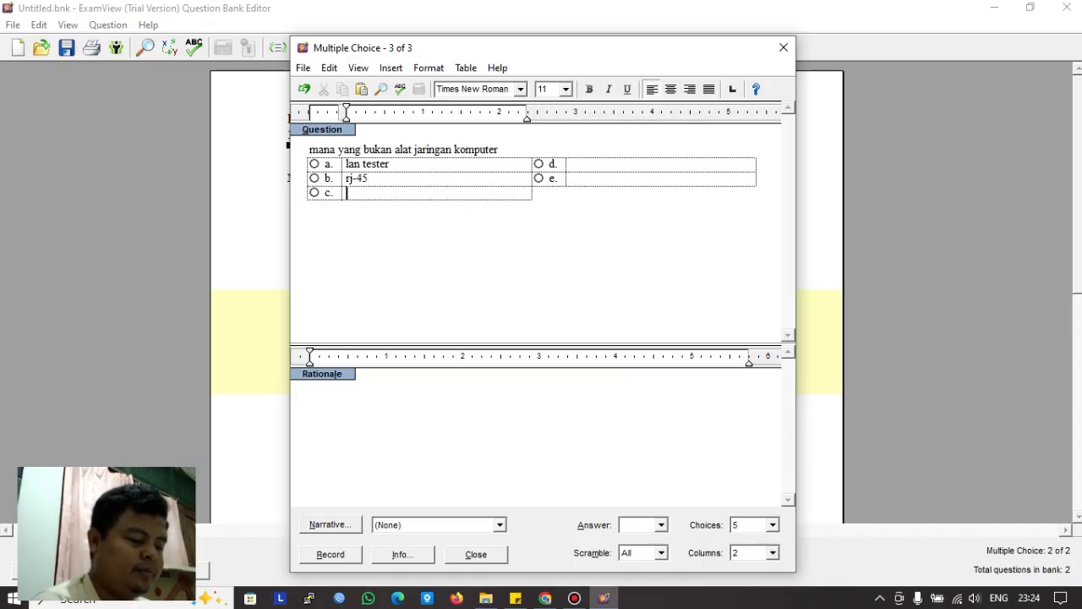
text(kabel lan)
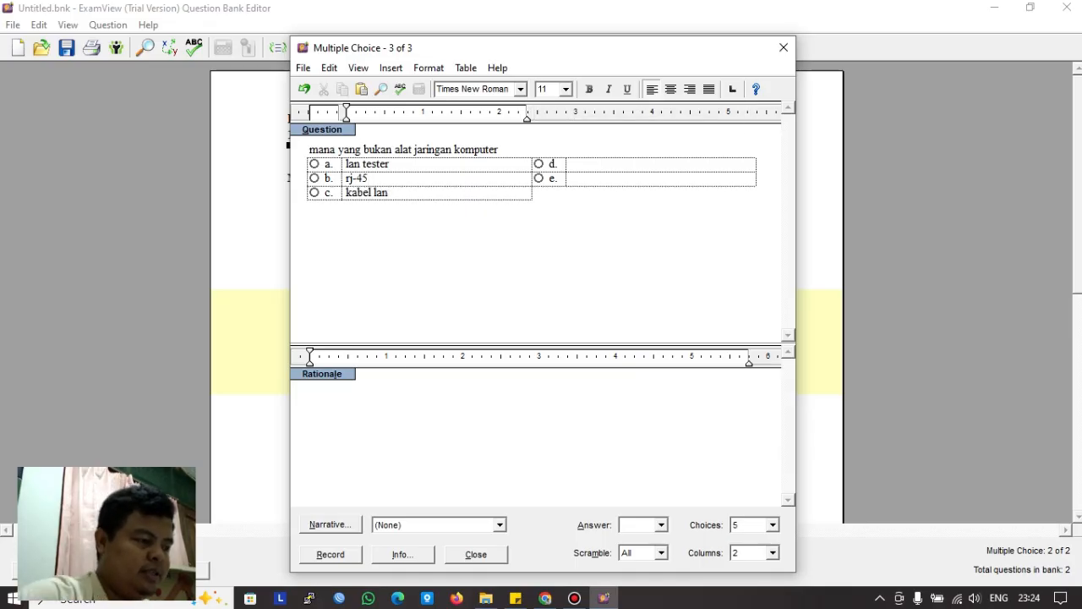
key(Tab)
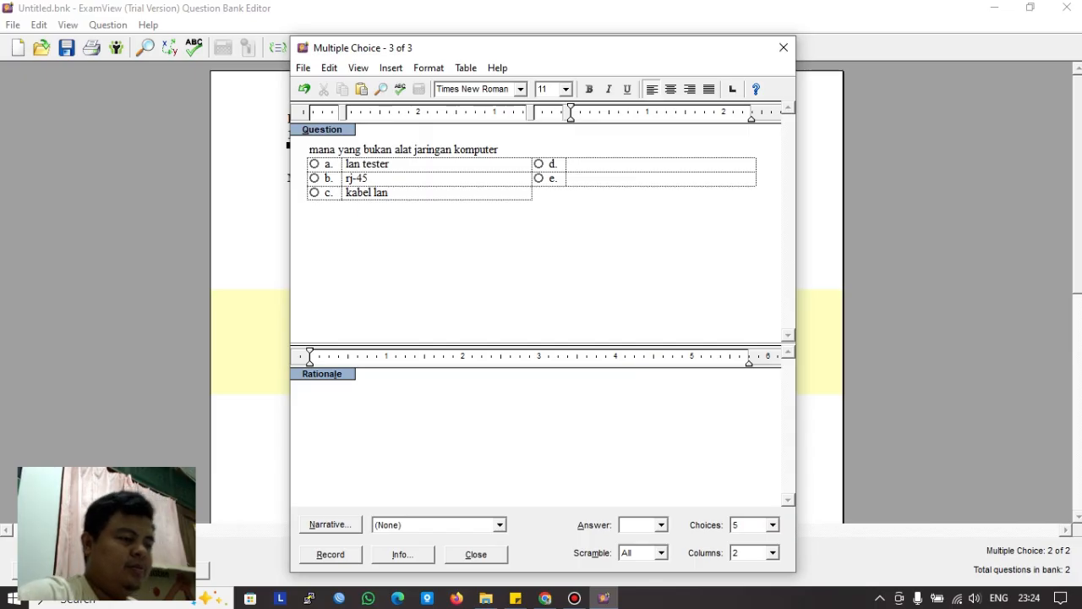
text(tang)
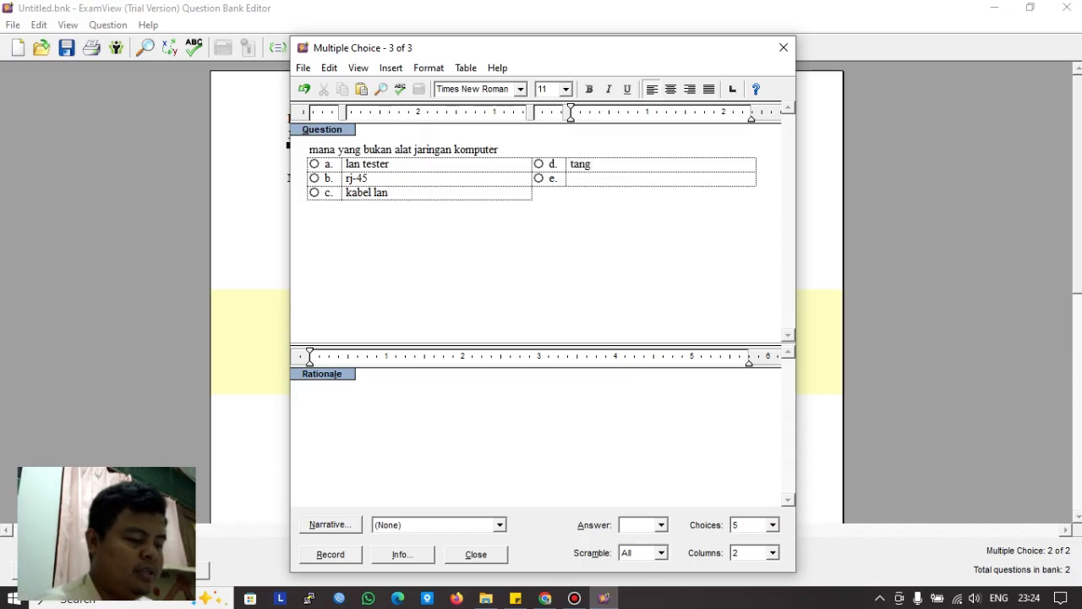
text( c)
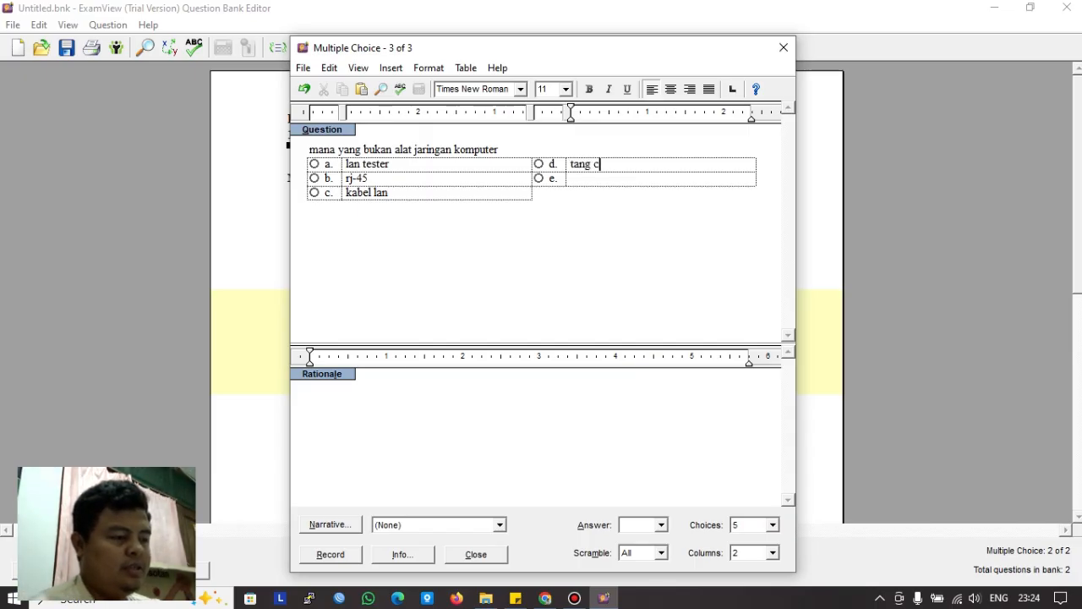
text(riping)
Step: Fill choice e with 'sikat gigi', mark e as the correct answer, and record question 3
key(Tab)
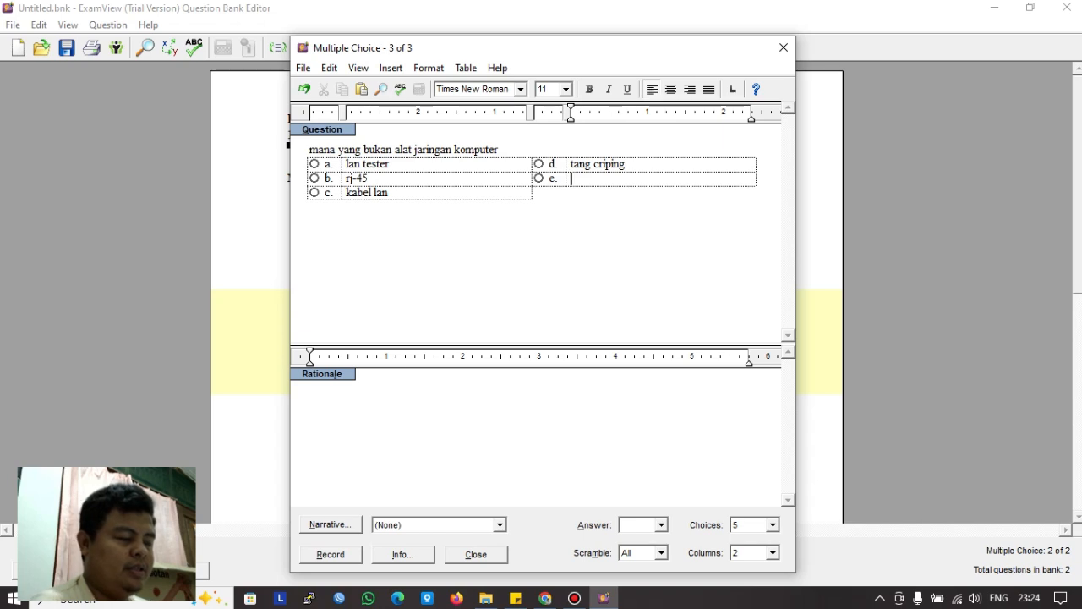
text(sabun)
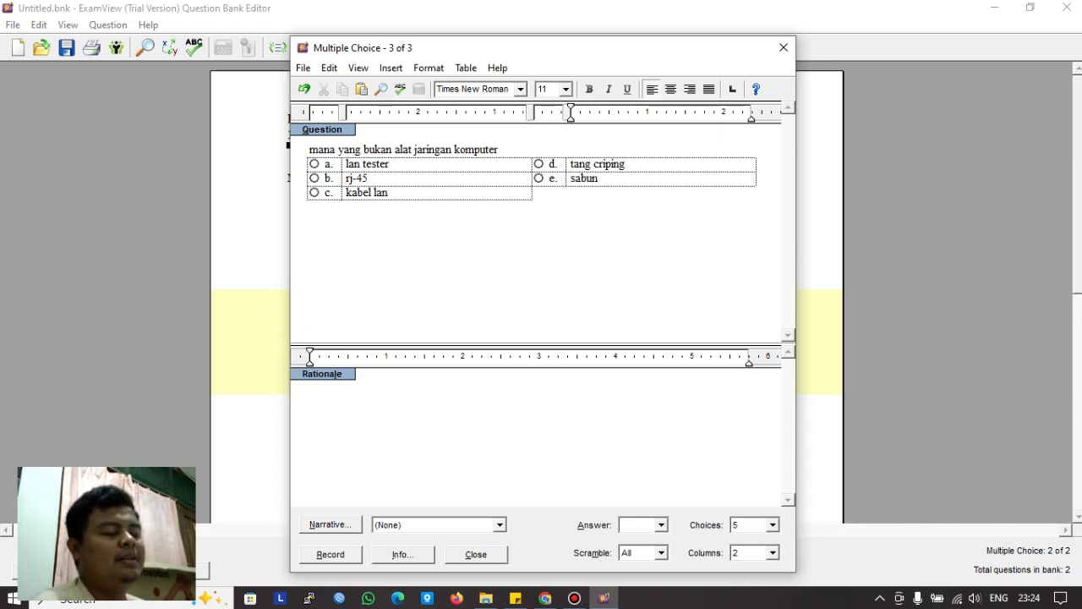
key(BackSpace)
key(BackSpace)
key(BackSpace)
key(BackSpace)
key(BackSpace)
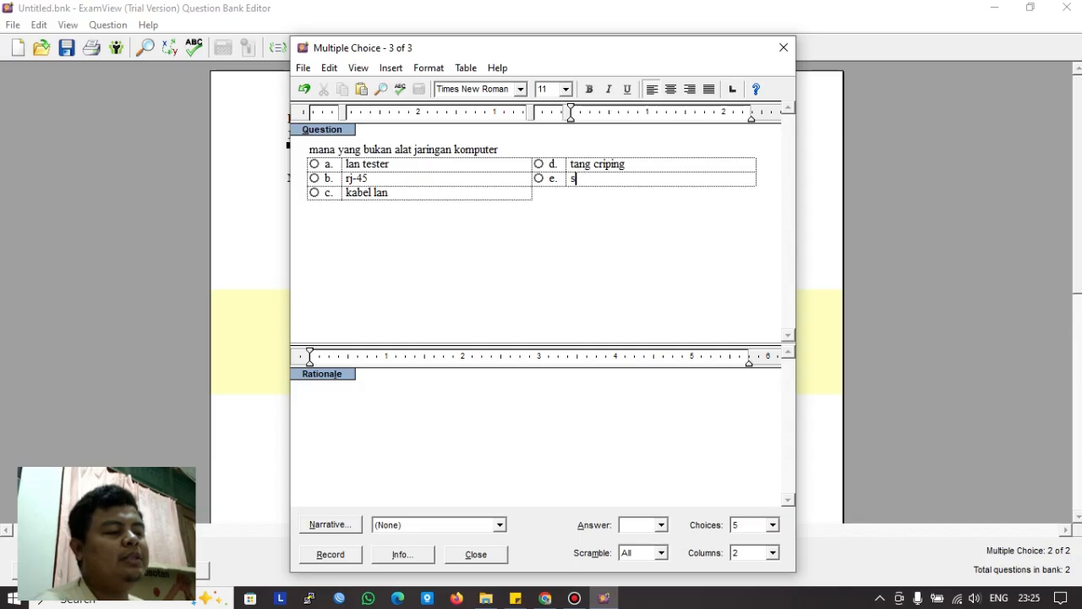
text(sis)
key(BackSpace)
text(kat)
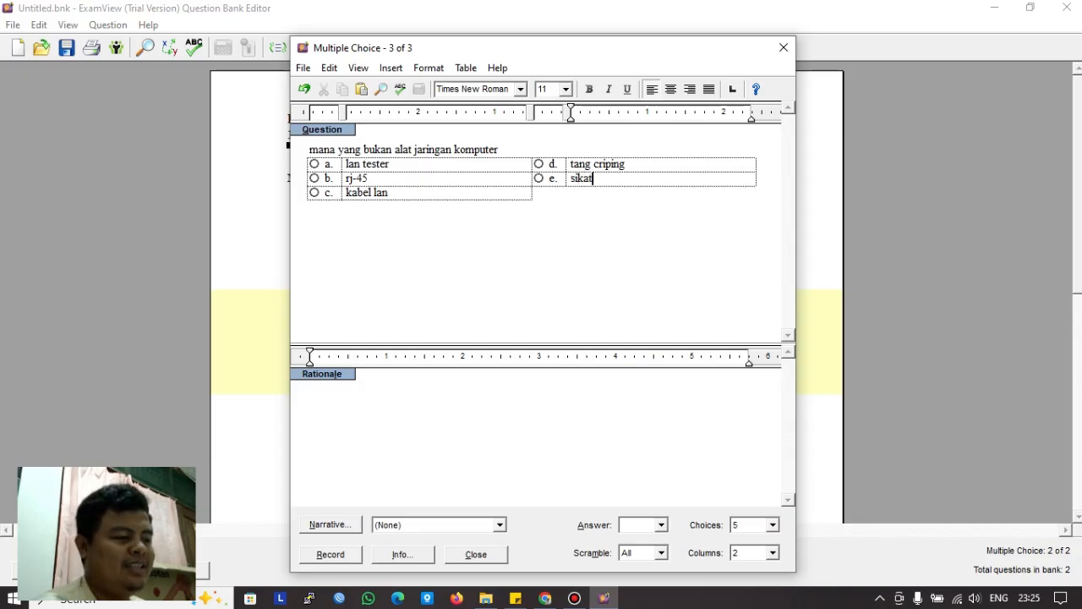
text( gigi)
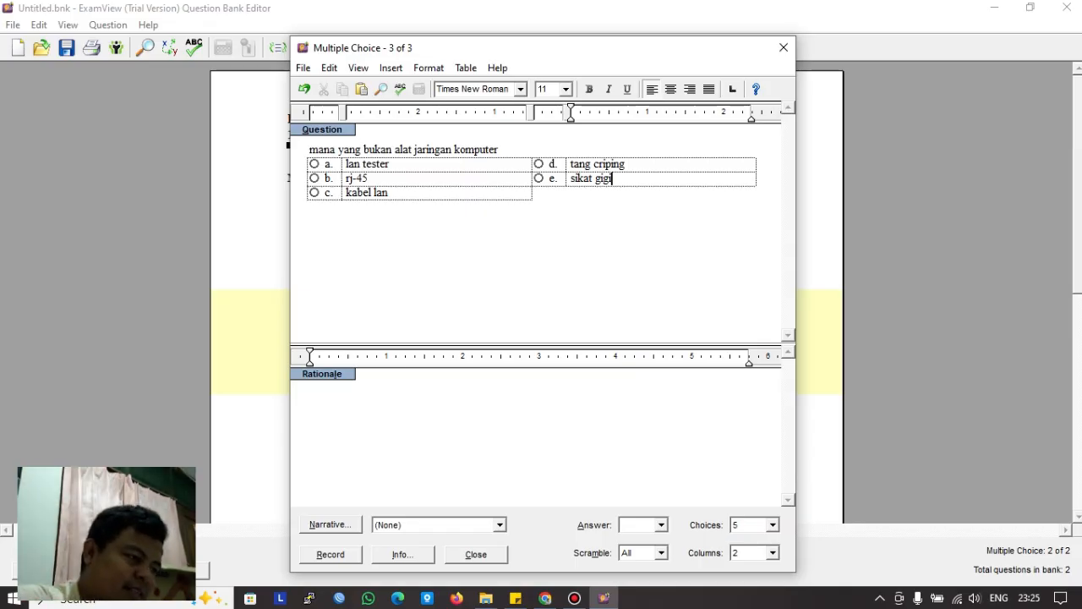
click(538, 178)
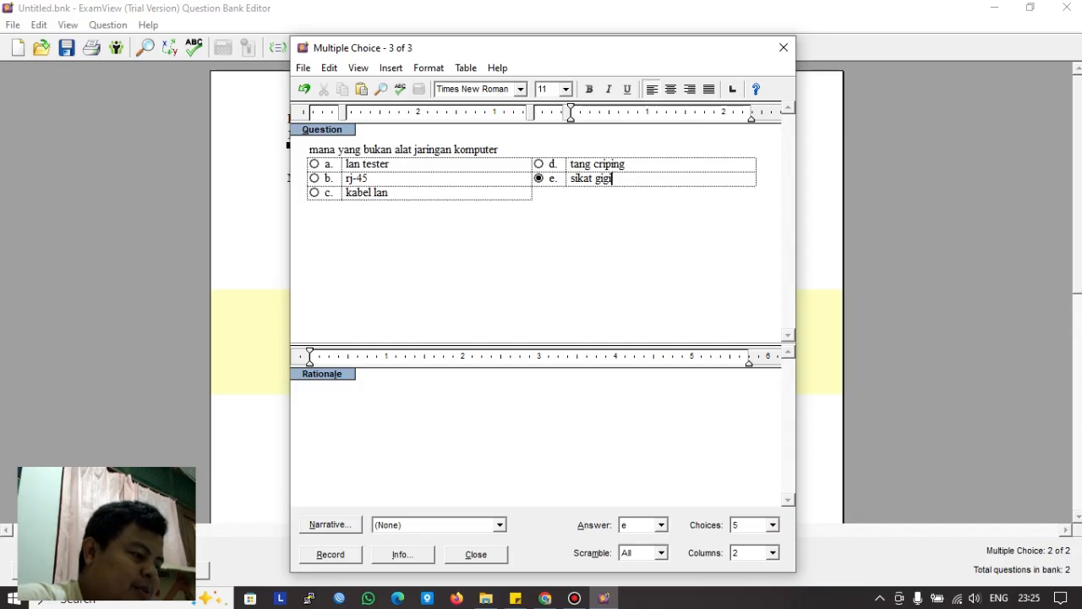
click(331, 554)
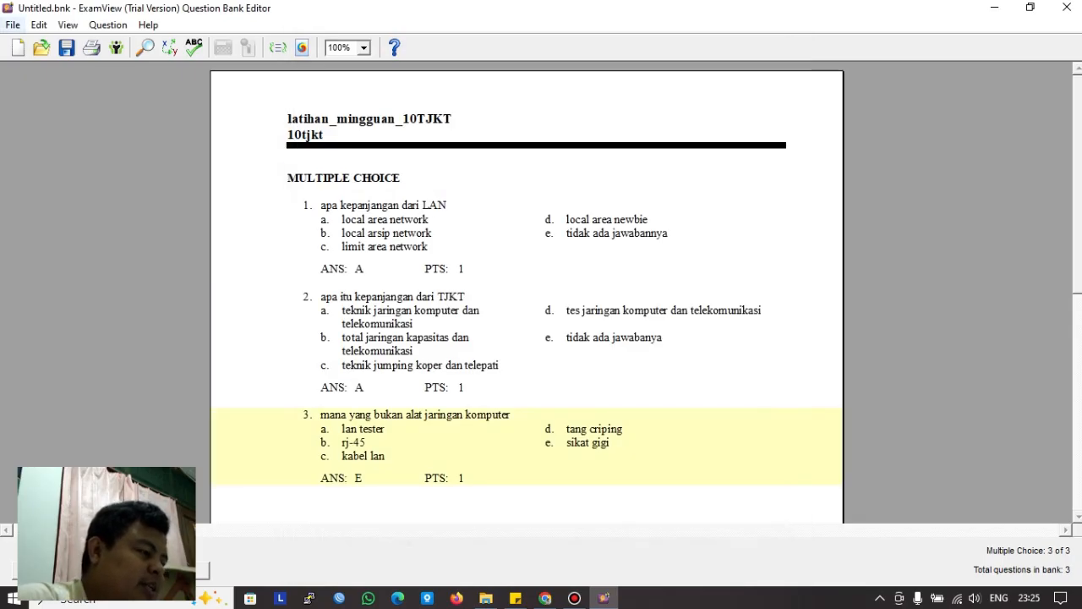
Step: Start Save As and browse to the D:\smk pkp\ujian_soal_exam folder
click(12, 24)
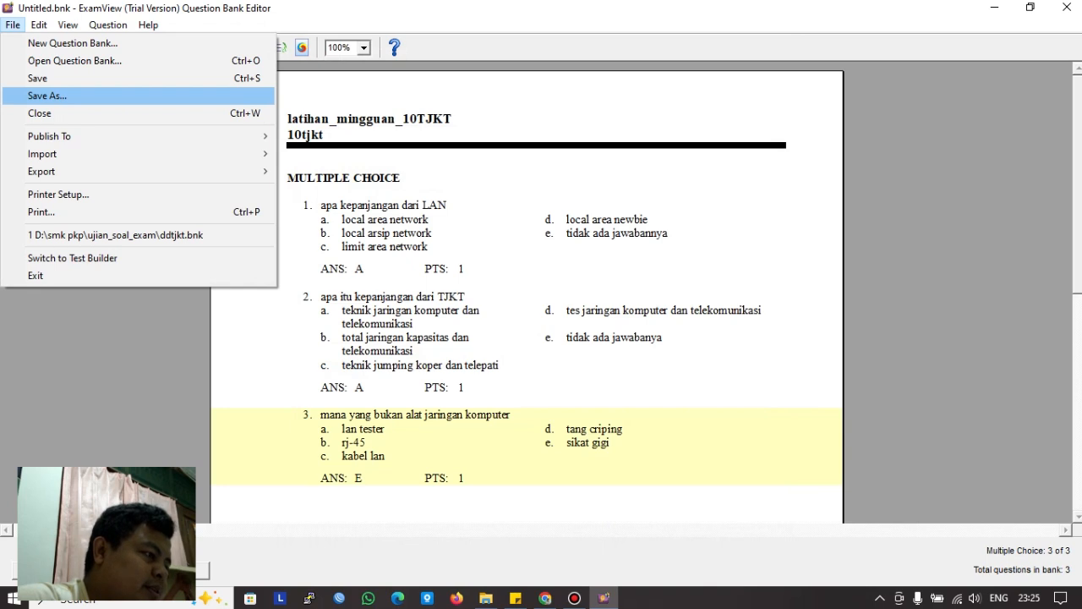
key(Return)
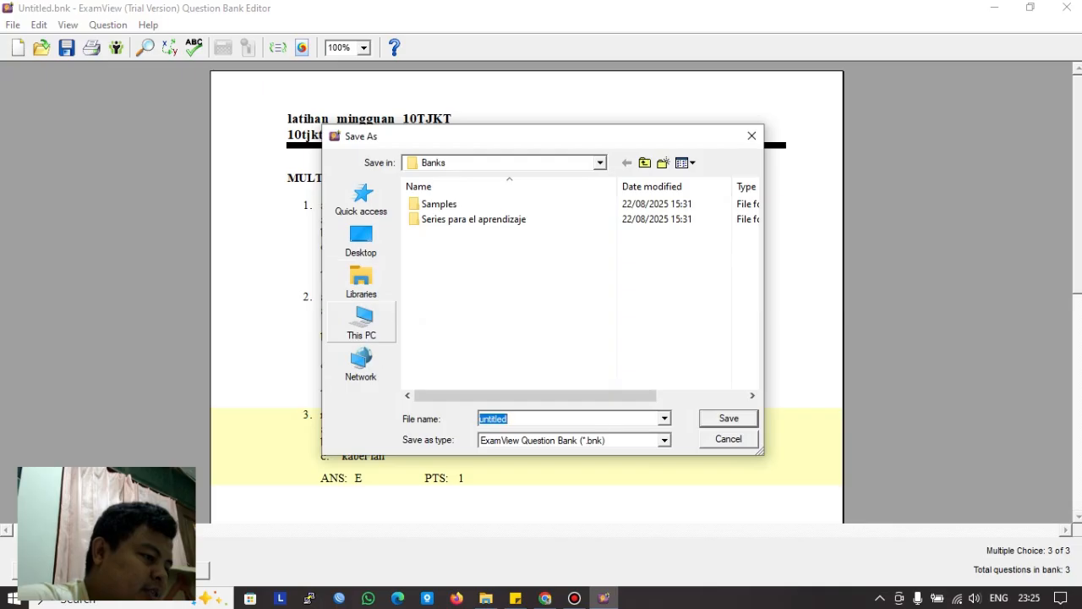
click(361, 323)
scroll(474, 338, down, 3)
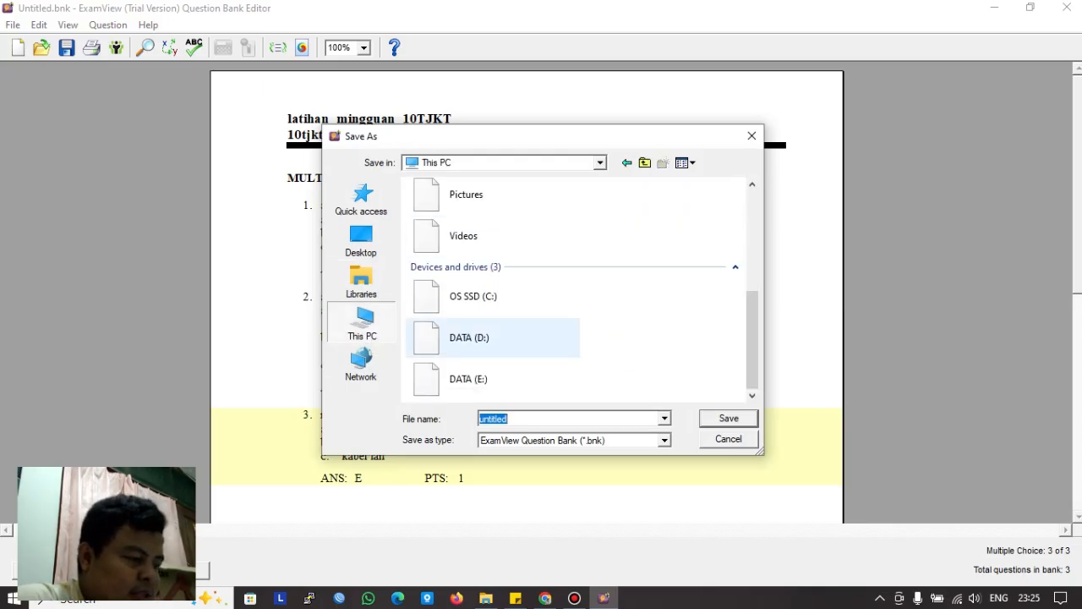
double_click(473, 331)
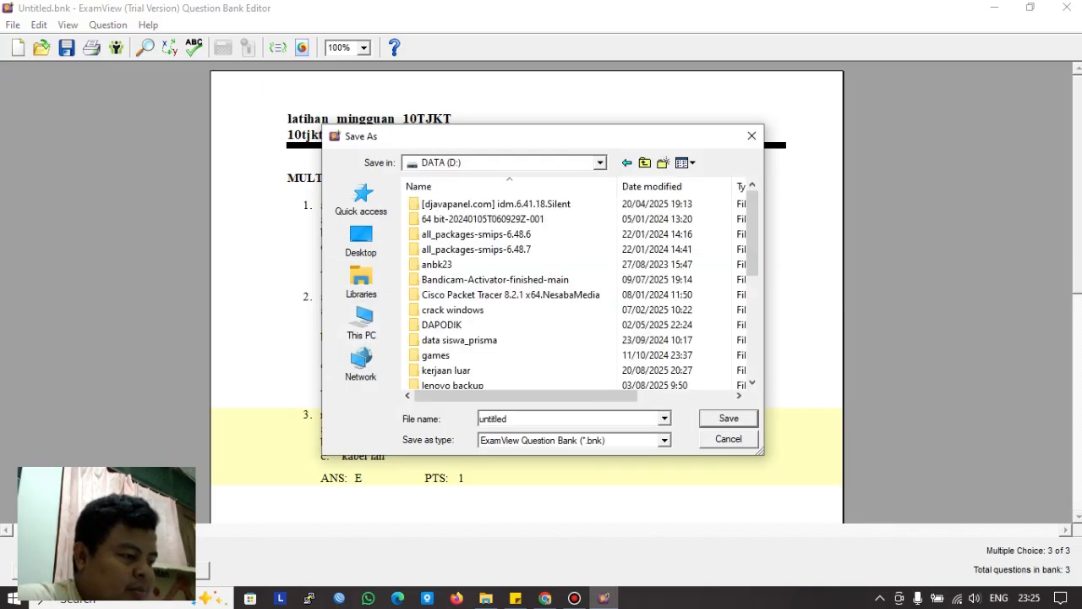
scroll(473, 329, down, 3)
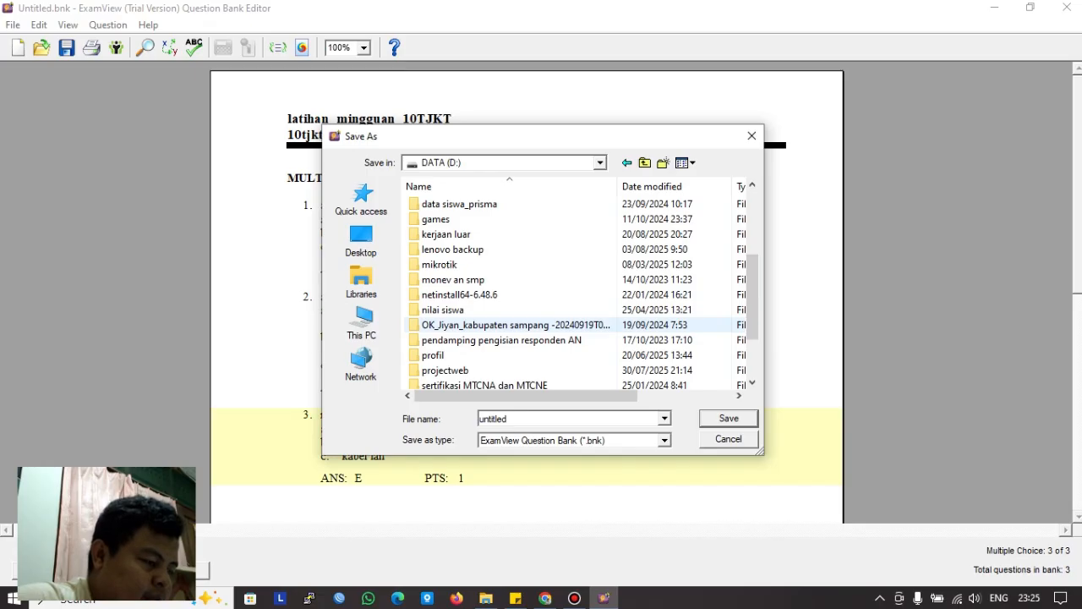
scroll(473, 342, down, 1)
scroll(474, 340, down, 1)
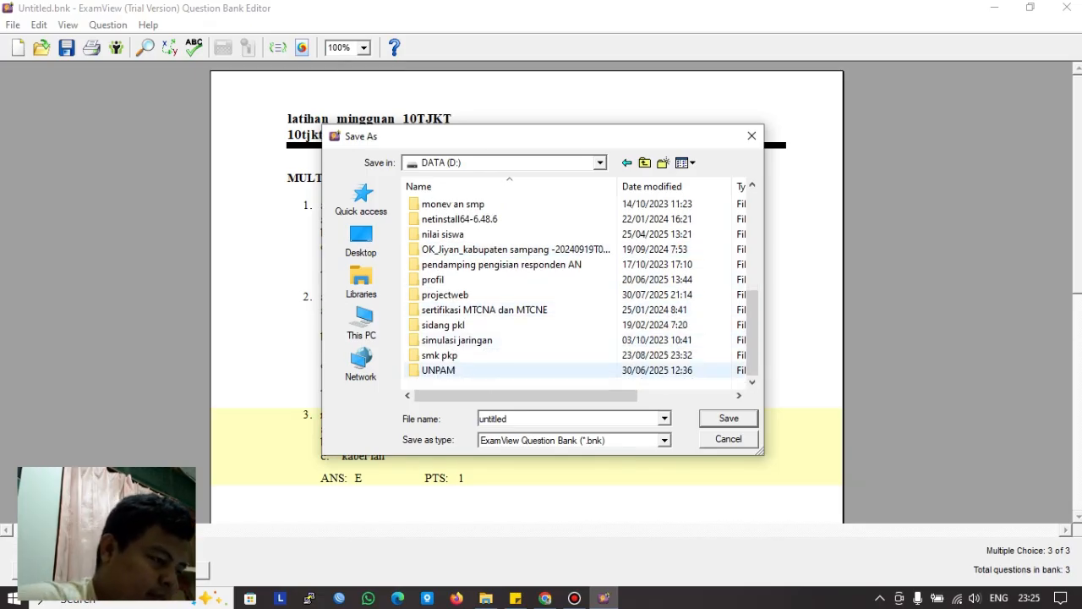
scroll(473, 369, up, 2)
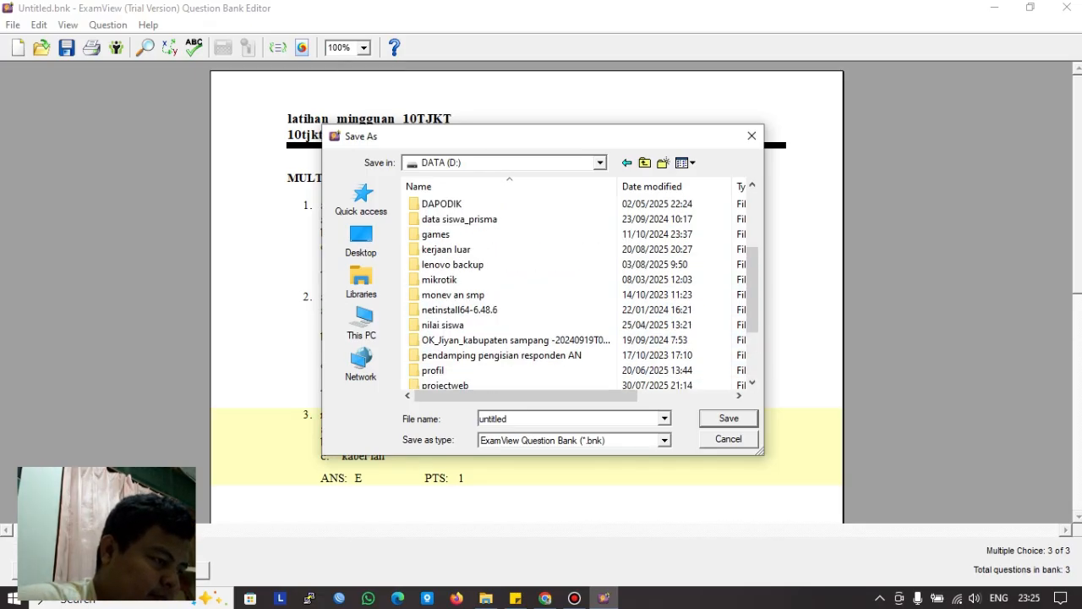
scroll(473, 363, down, 2)
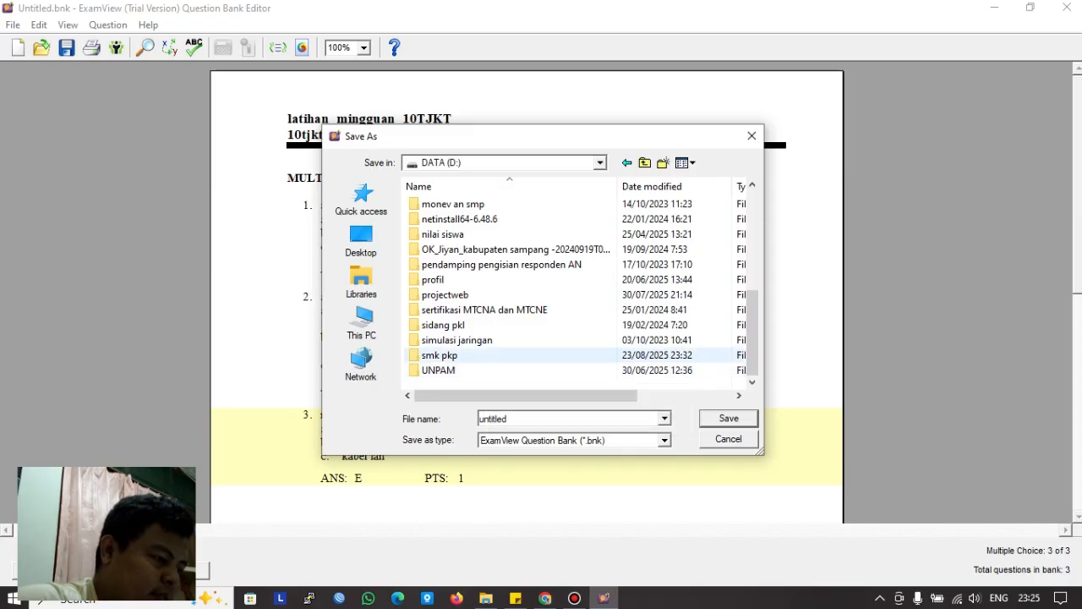
double_click(474, 353)
double_click(465, 279)
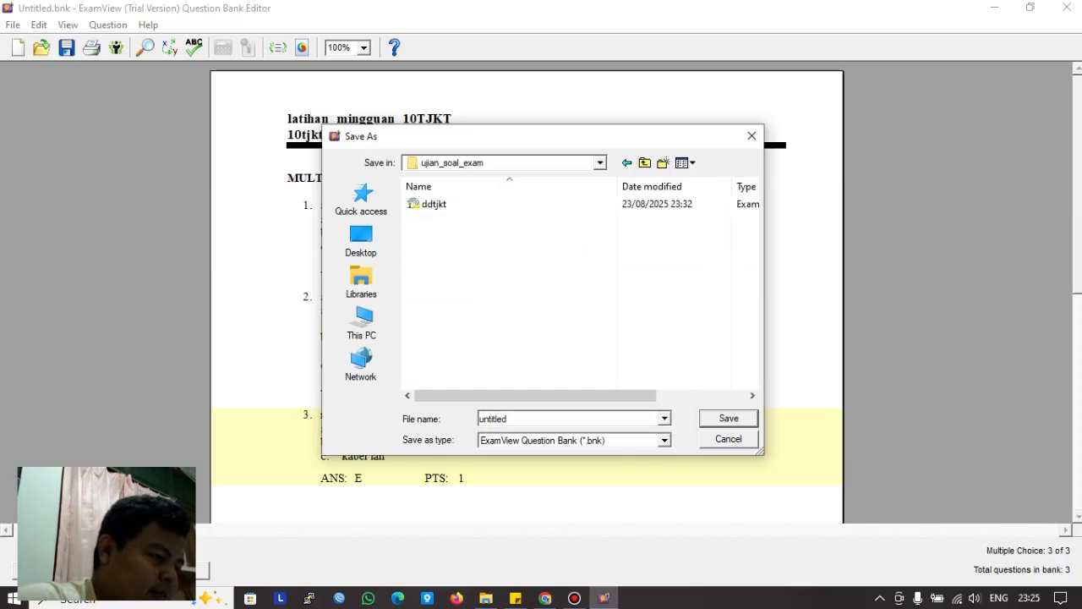
Step: Save the question bank there under the name latihan_1
double_click(494, 418)
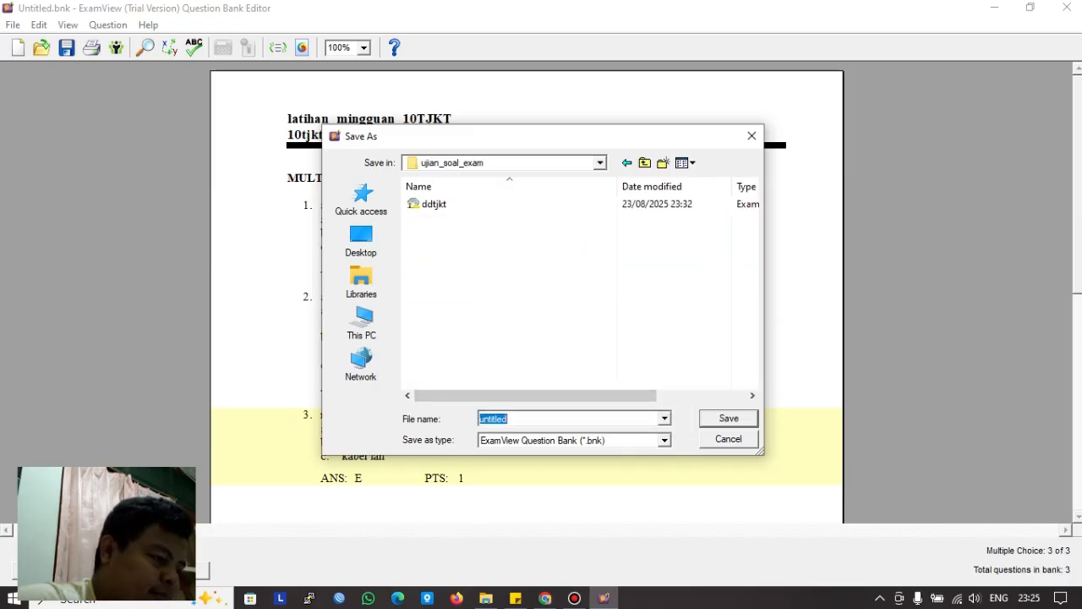
text(latihan)
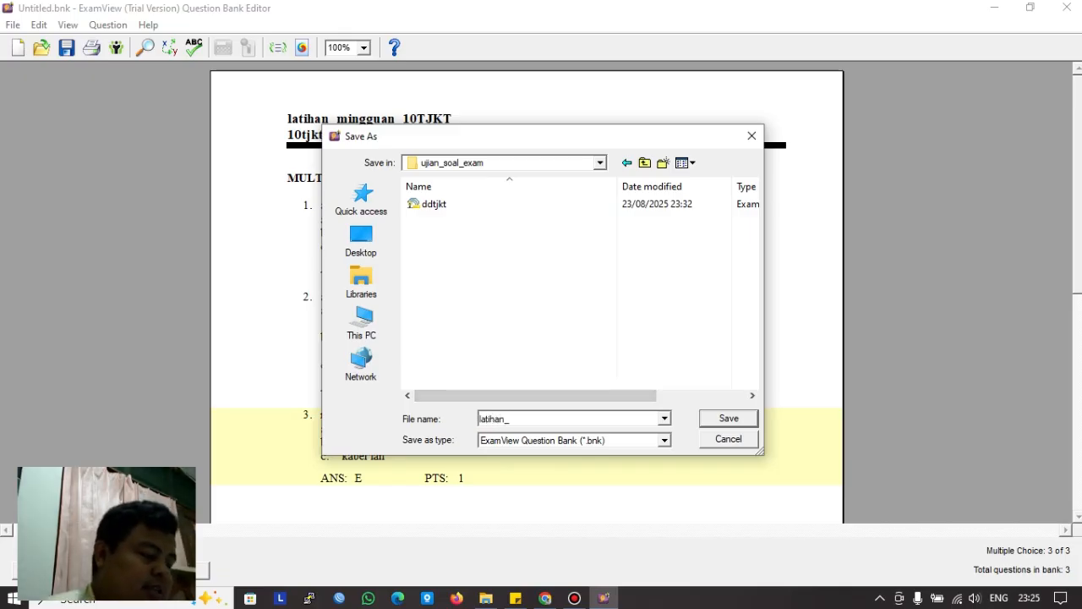
text(_)
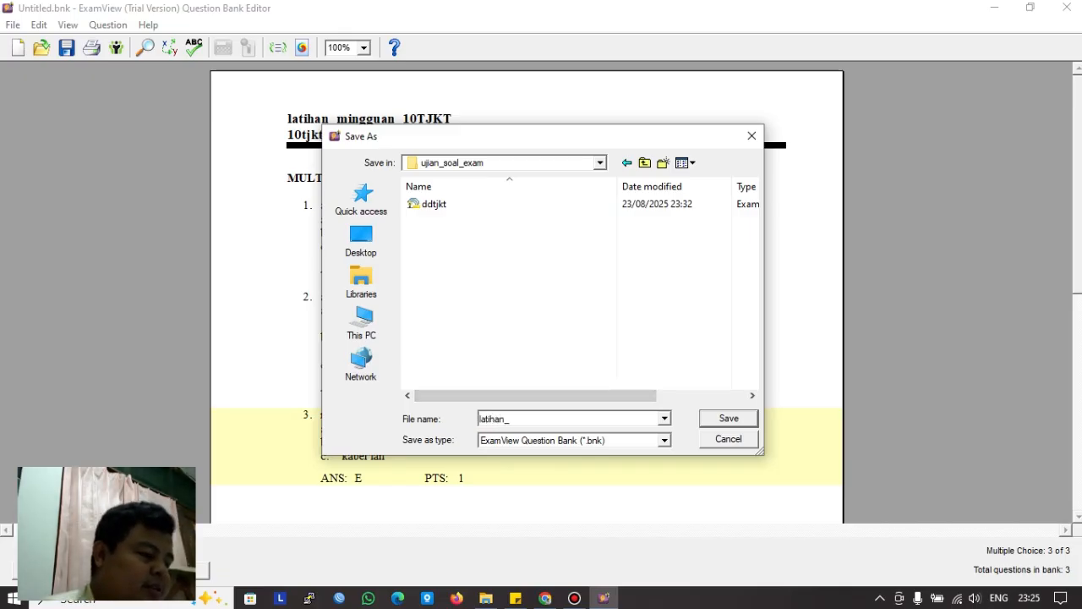
text(1)
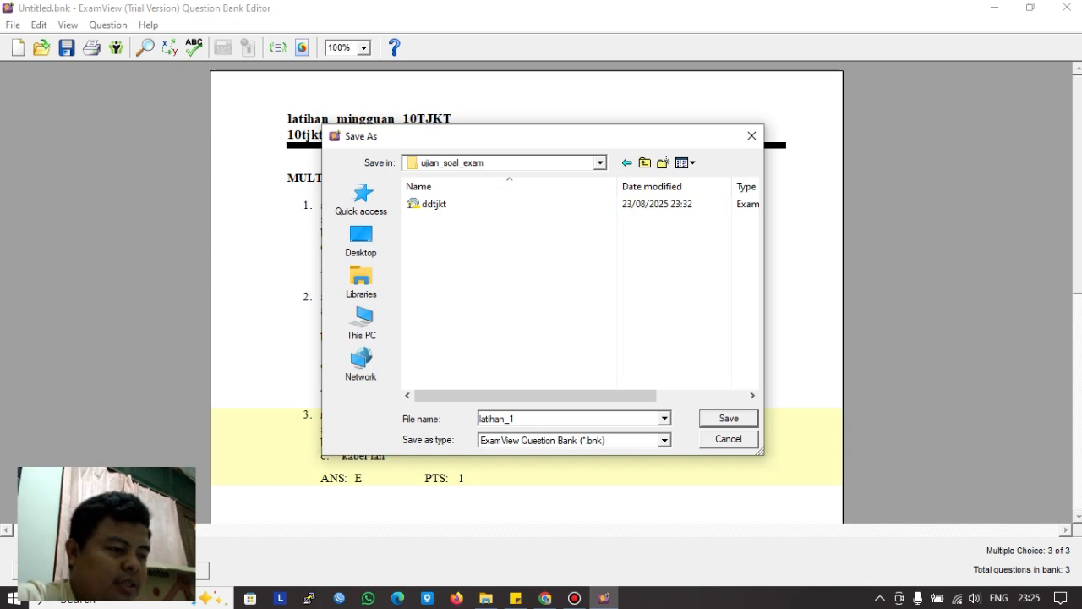
key(Return)
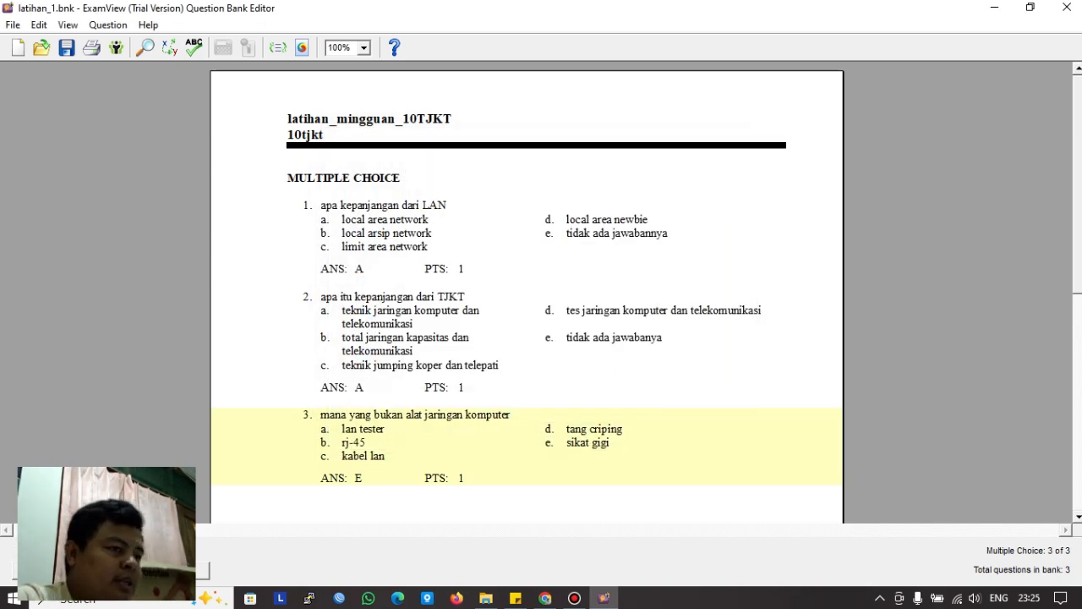
Step: Export the bank in Blackboard 7.1-9.0 format with file name latihan_dtjkt
click(13, 26)
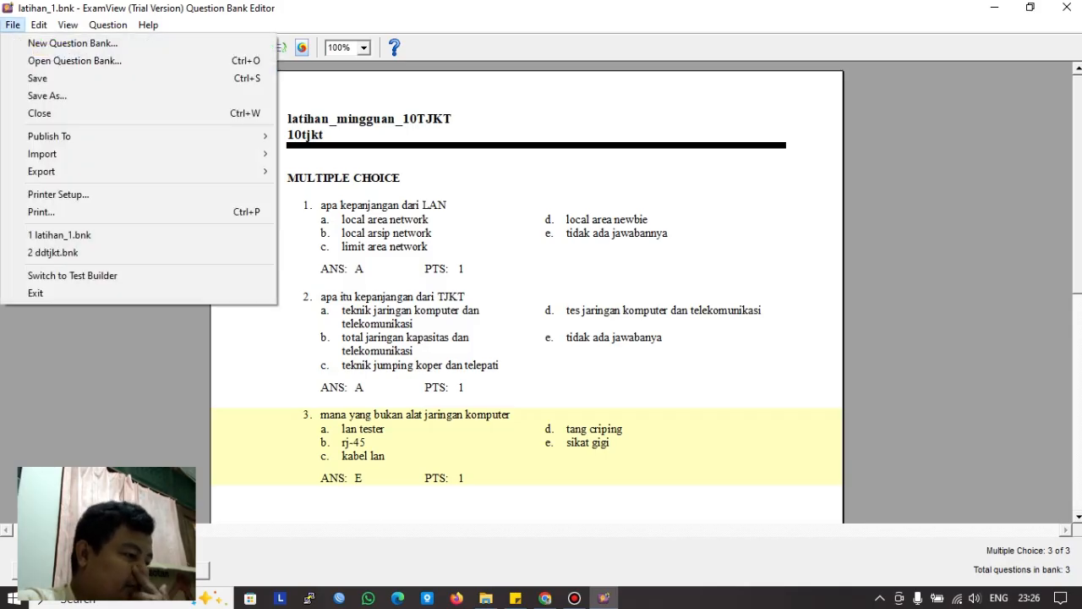
mouse_move(51, 172)
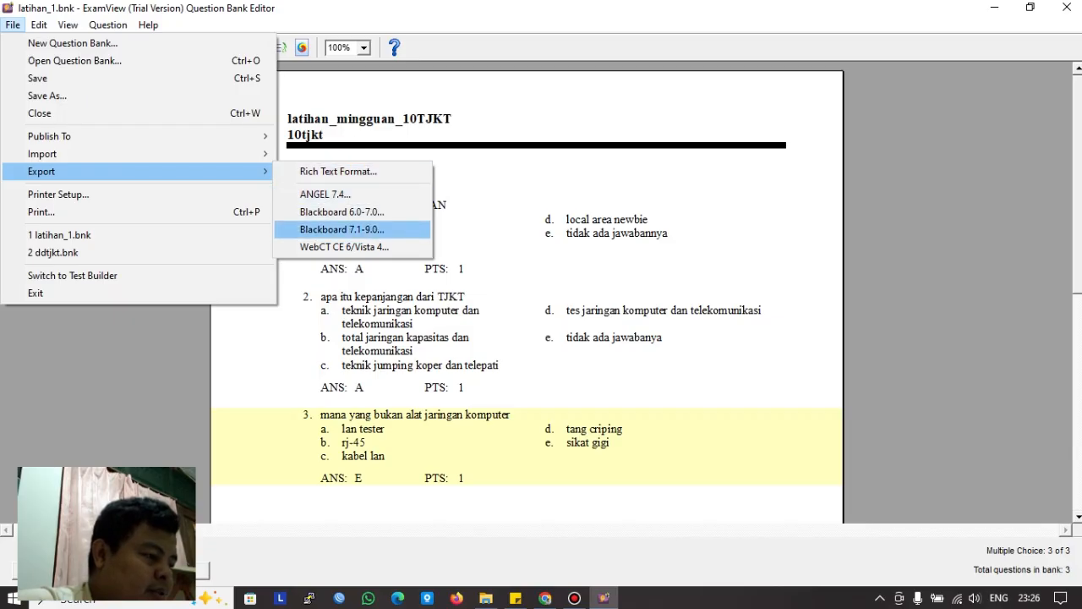
click(341, 230)
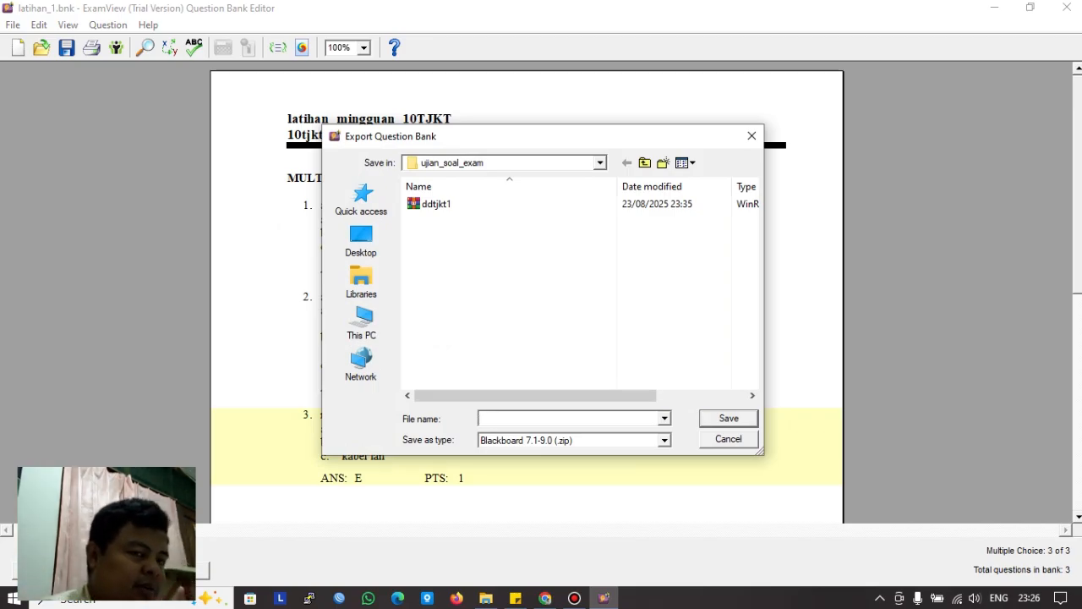
text(la)
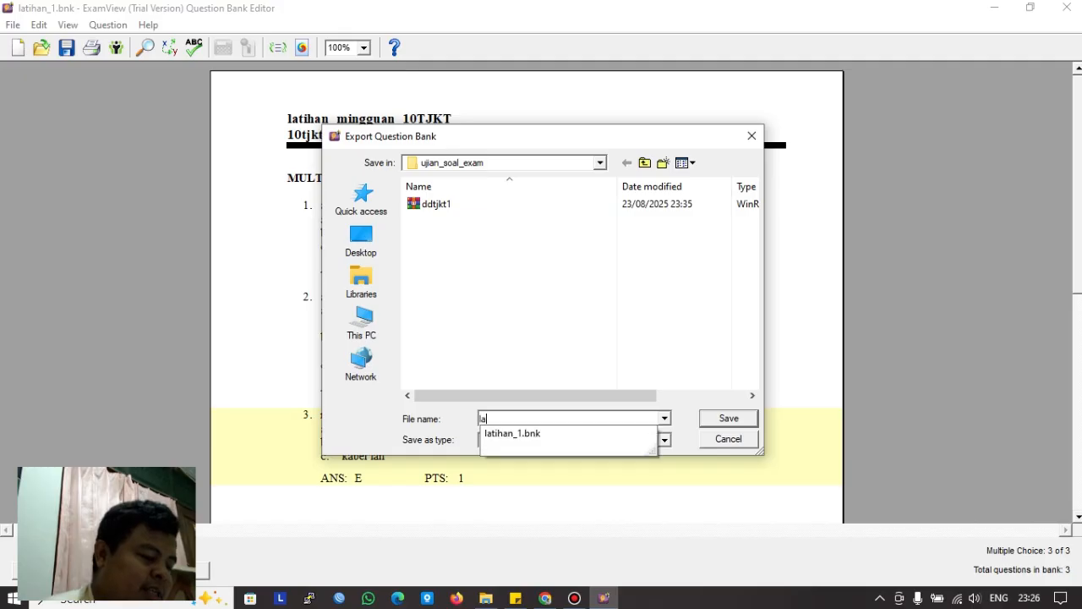
text(tihan)
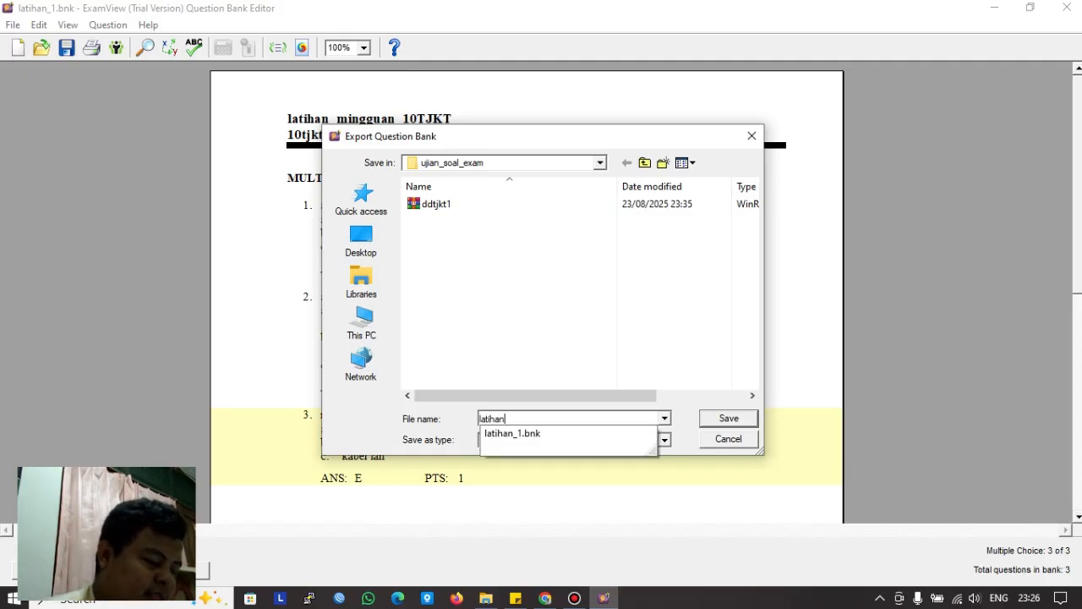
text(_d)
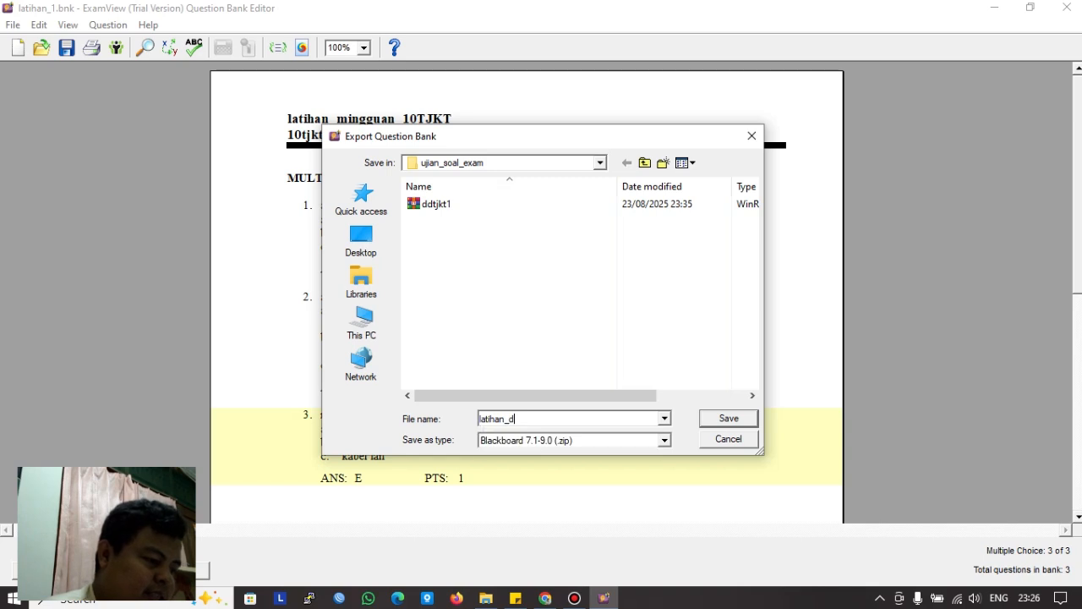
text(tjk)
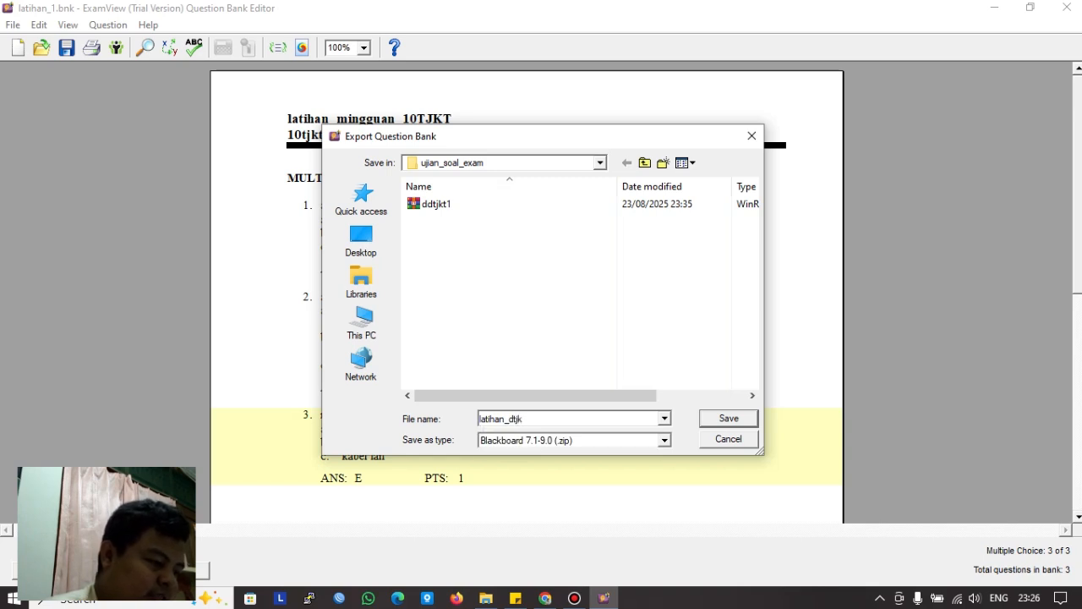
text(t)
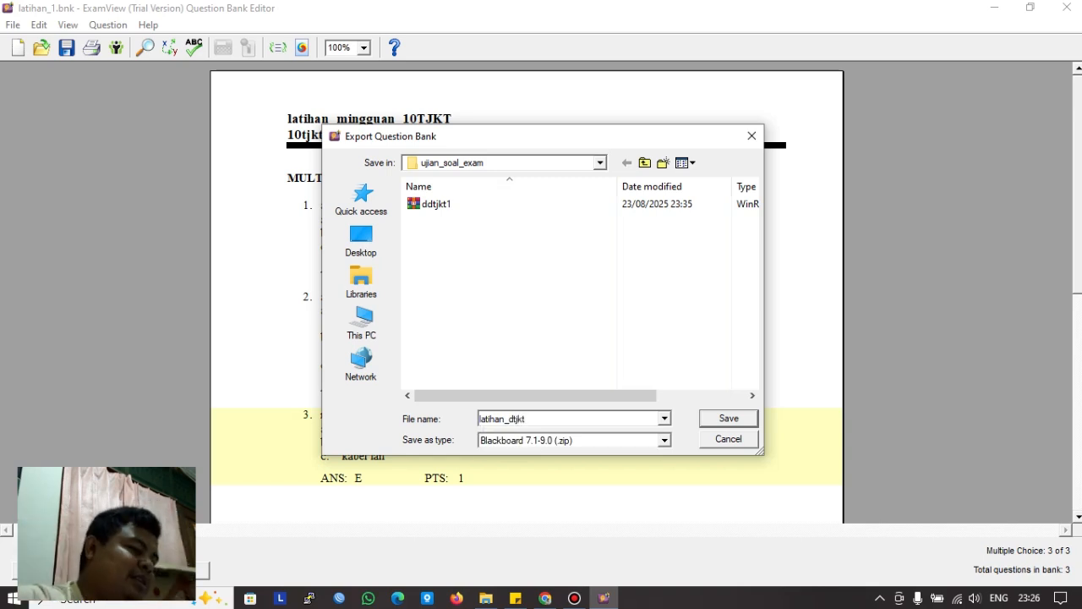
key(Return)
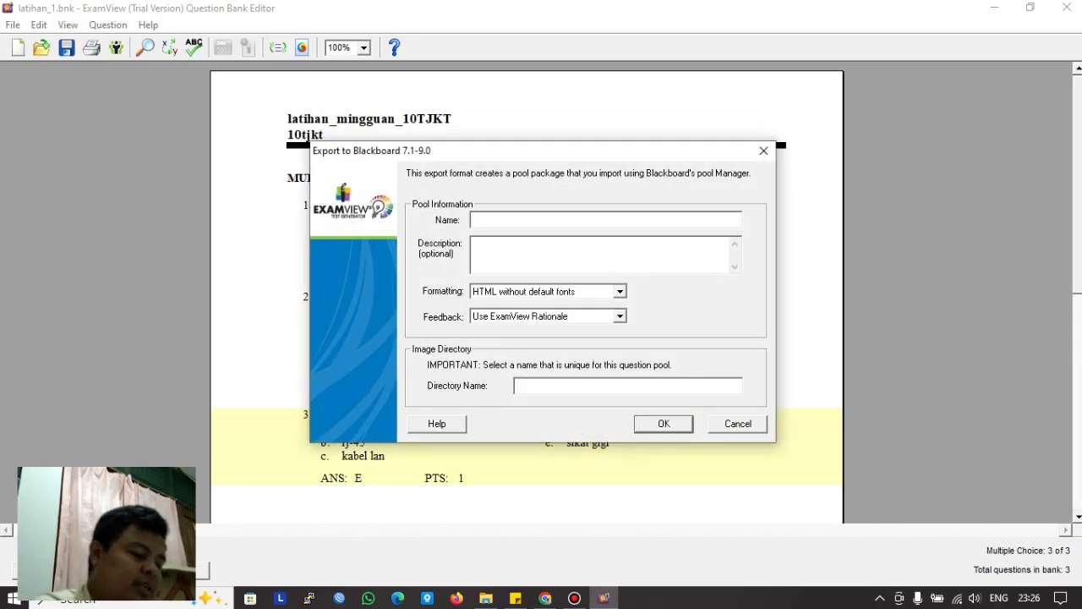
Step: Set both pool name and image directory name to latihan_mingguan and confirm the export
text(latihan)
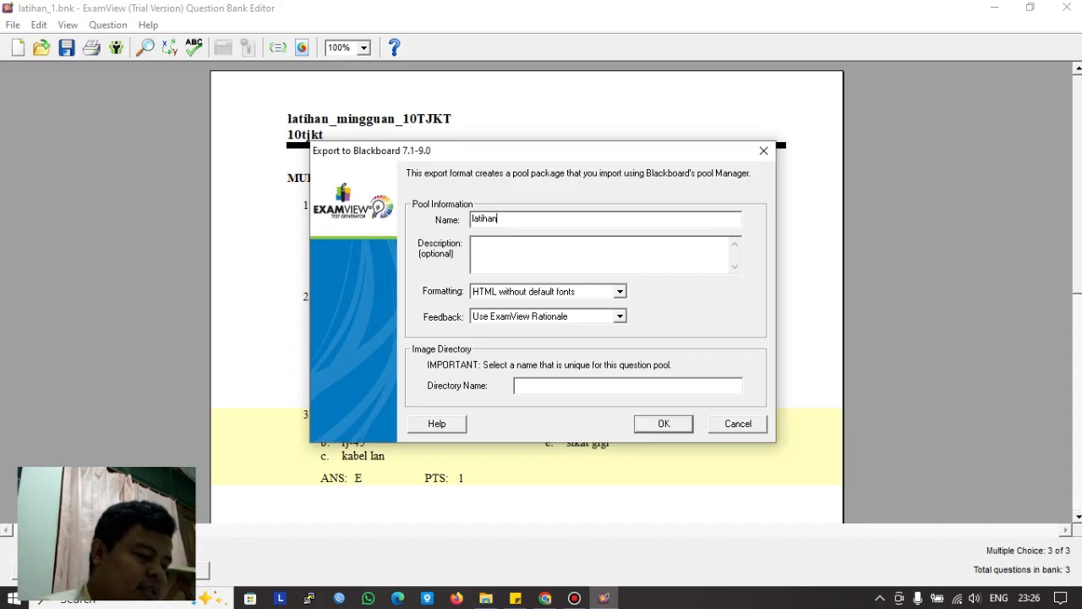
text(_min)
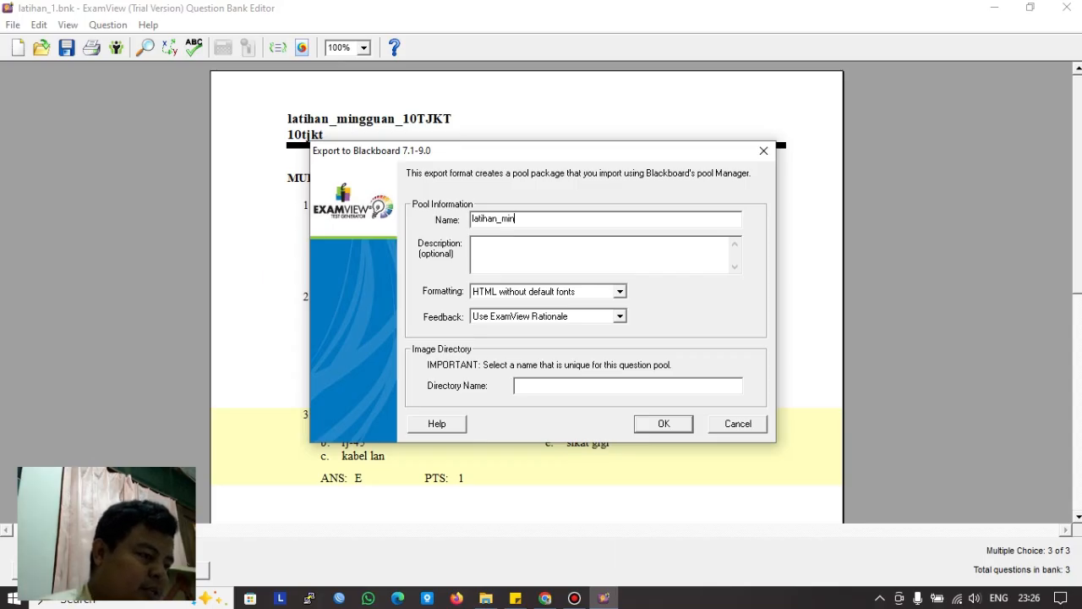
text(gguan)
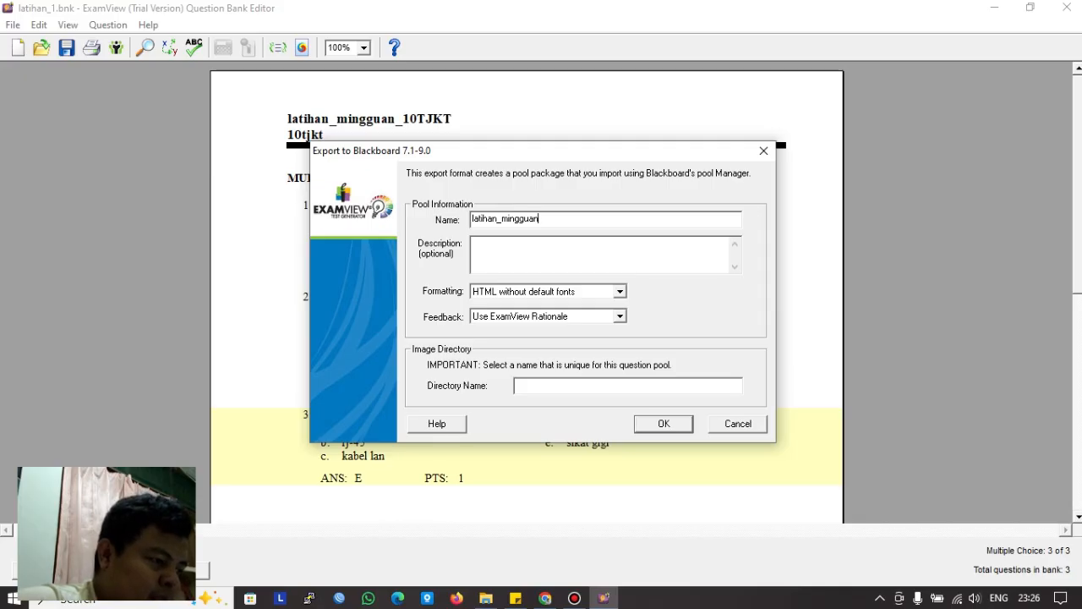
key(shift+Left)
key(shift+Left)
key(shift+Left)
key(shift+Left)
key(shift+Left)
key(shift+Left)
key(shift+Left)
key(shift+Left)
key(shift+Left)
key(shift+Left)
key(shift+Left)
key(shift+Left)
key(shift+Left)
key(shift+Left)
key(shift+Left)
key(shift+Left)
key(ctrl+c)
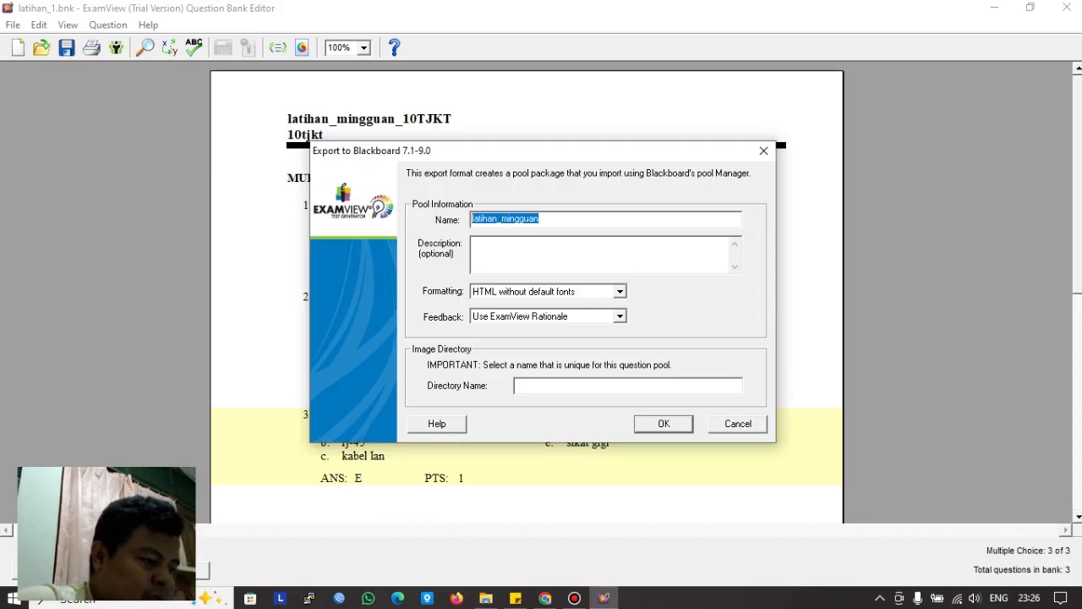
click(541, 385)
key(ctrl+v)
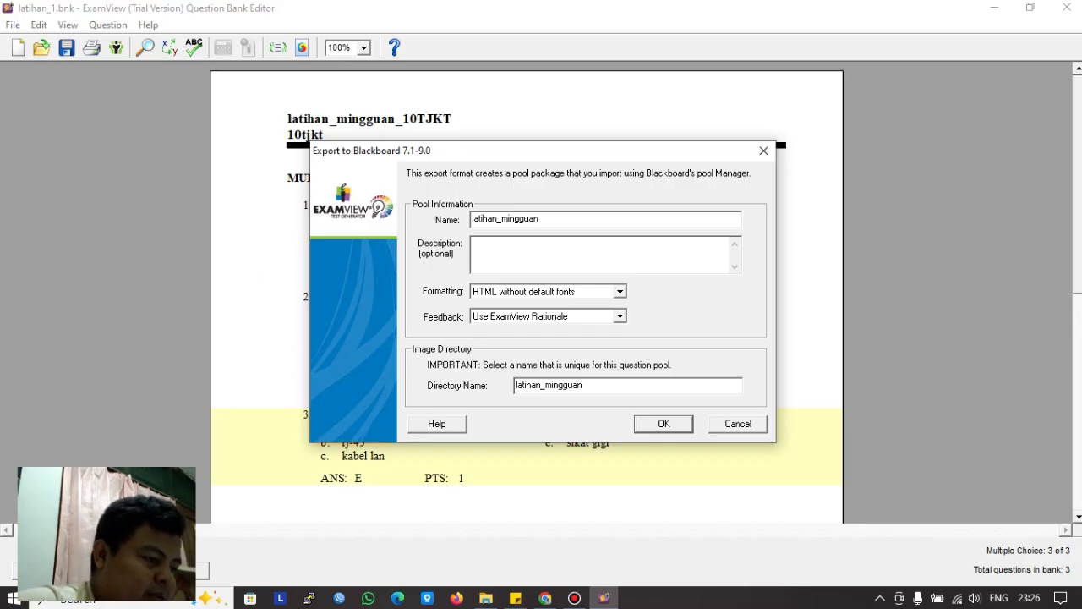
key(Return)
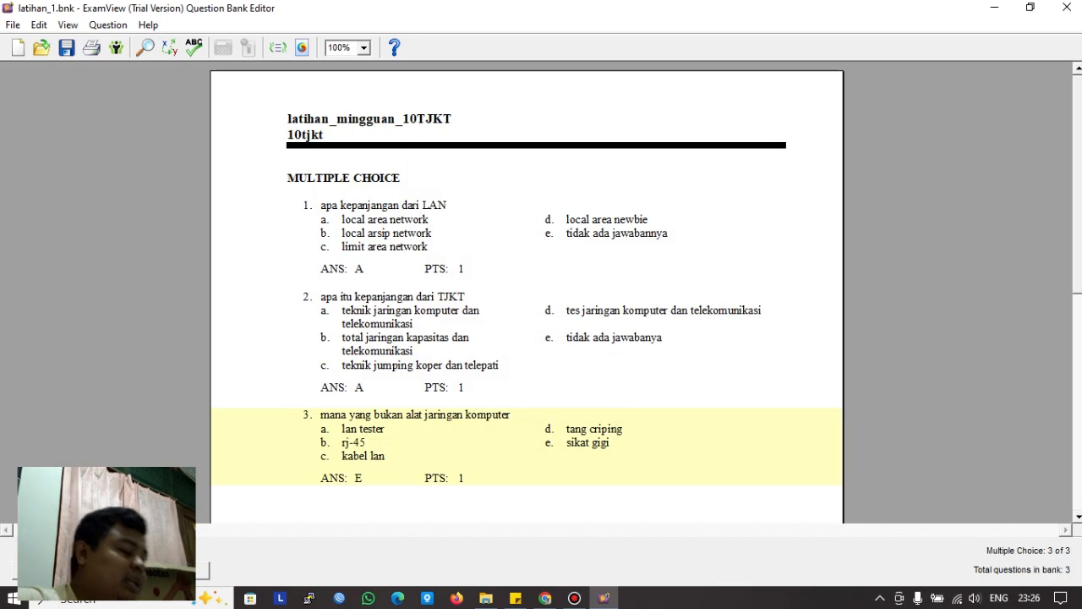
Step: Close the latihan_1 bank and switch to Moodle's question categories page
click(1067, 7)
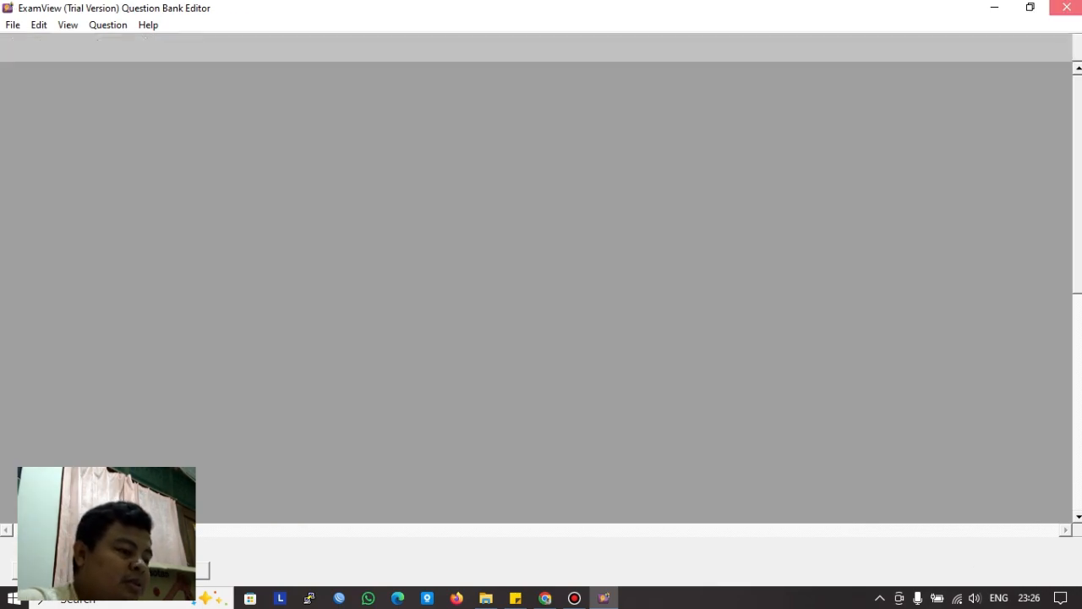
mouse_move(545, 598)
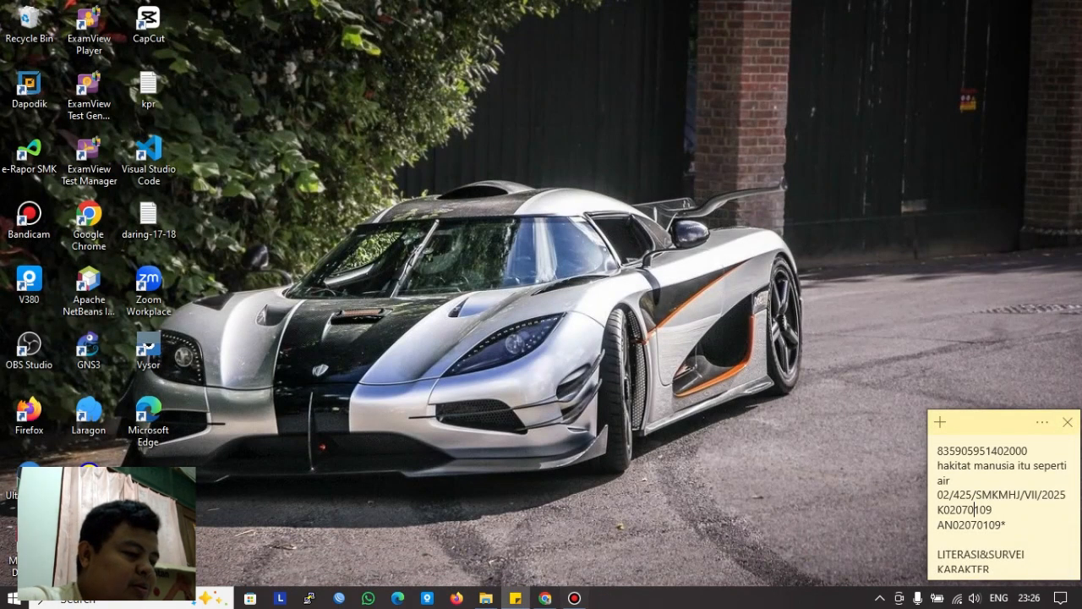
click(545, 597)
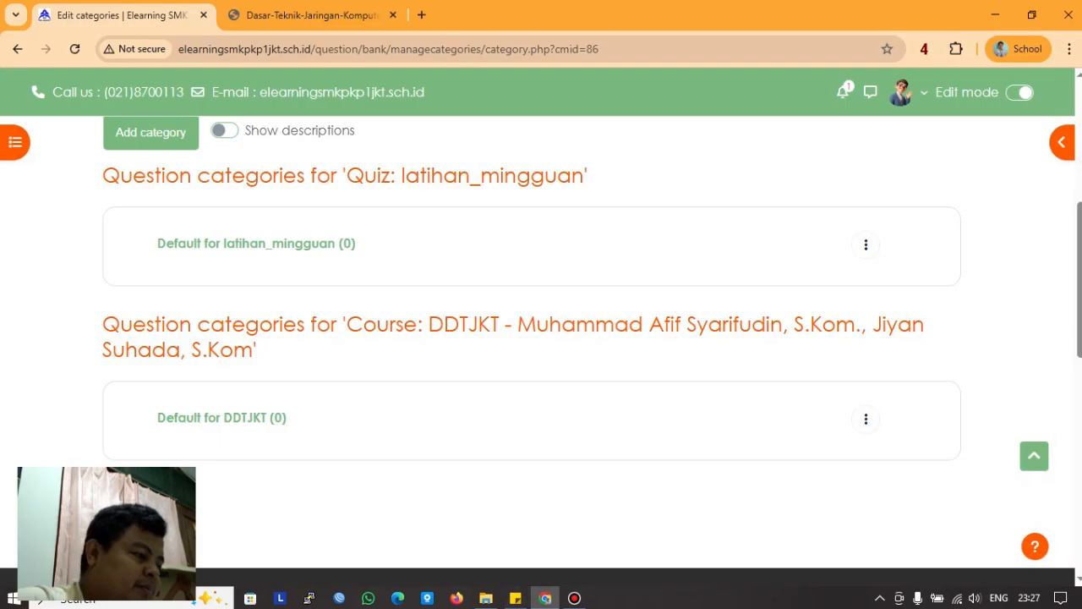
scroll(546, 342, up, 5)
scroll(541, 338, down, 2)
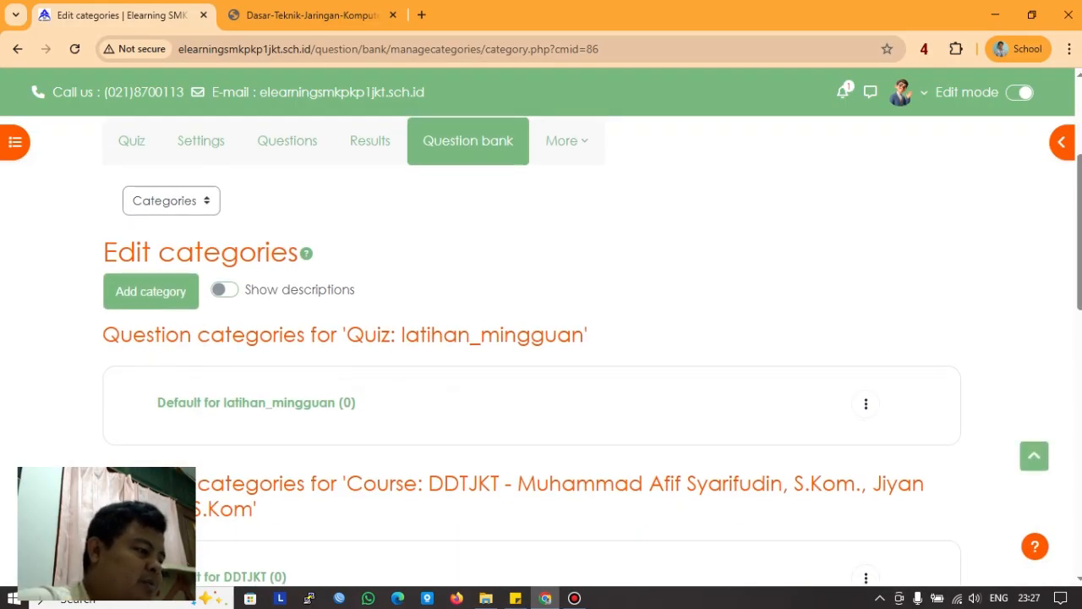
scroll(541, 338, up, 2)
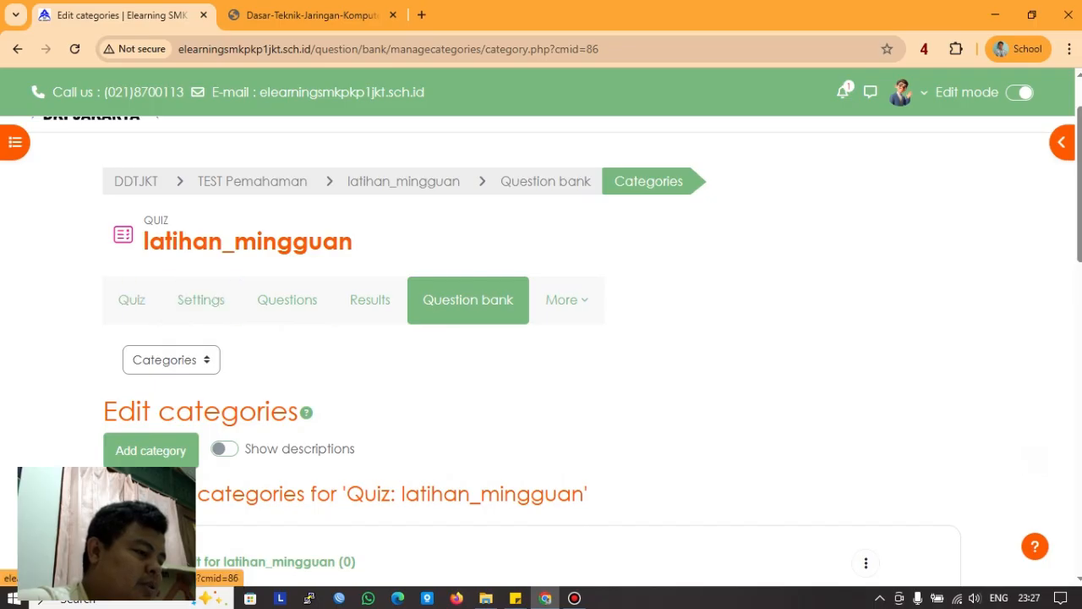
scroll(541, 338, down, 2)
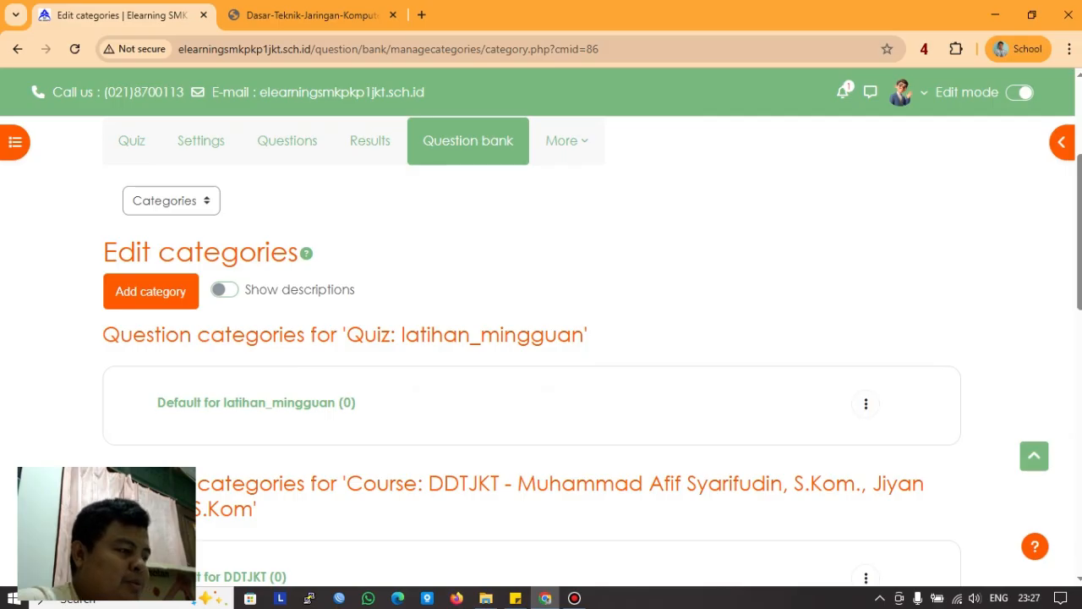
Step: Add a new question category named soal_DTJKT_mingguan
click(151, 291)
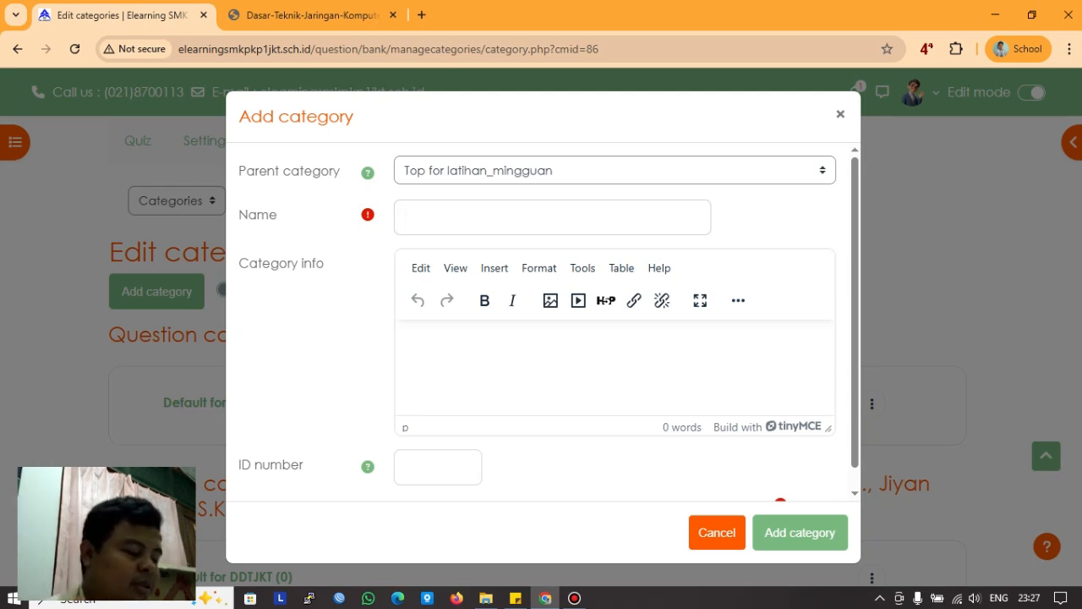
text(soal)
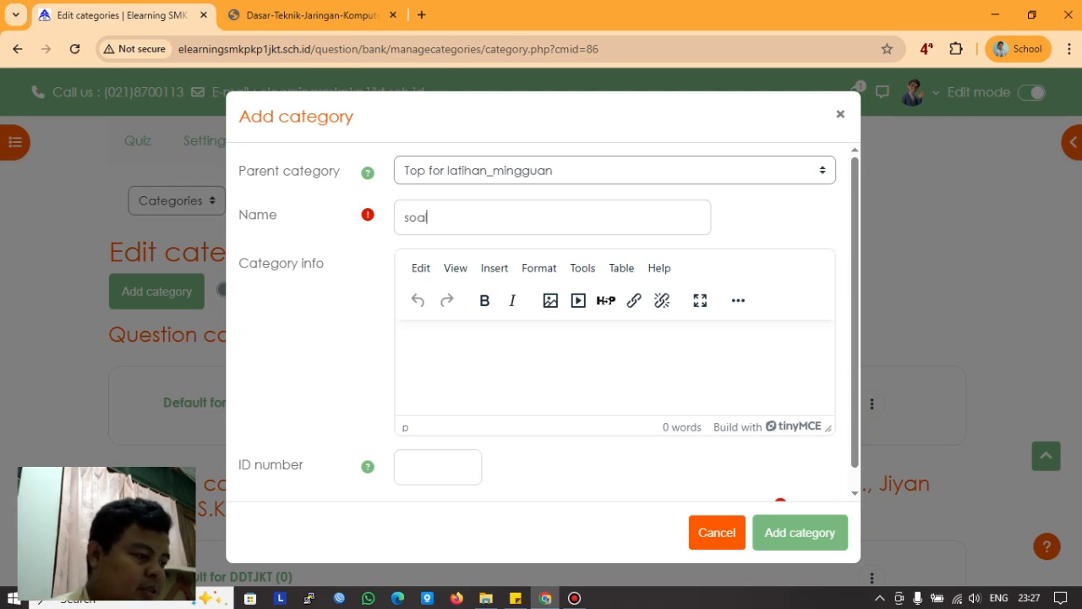
text(_)
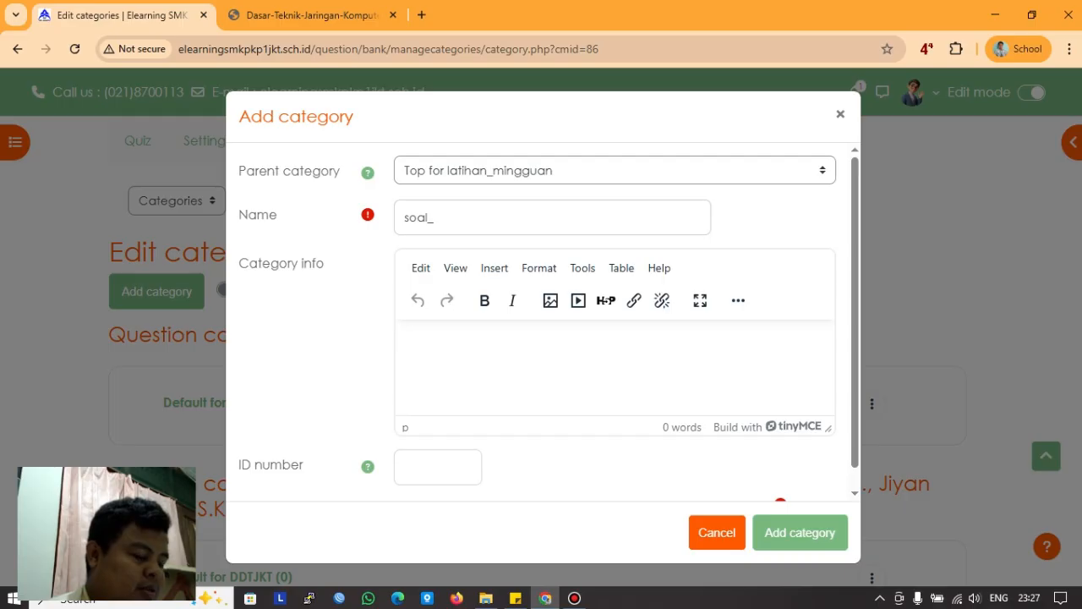
text(dt)
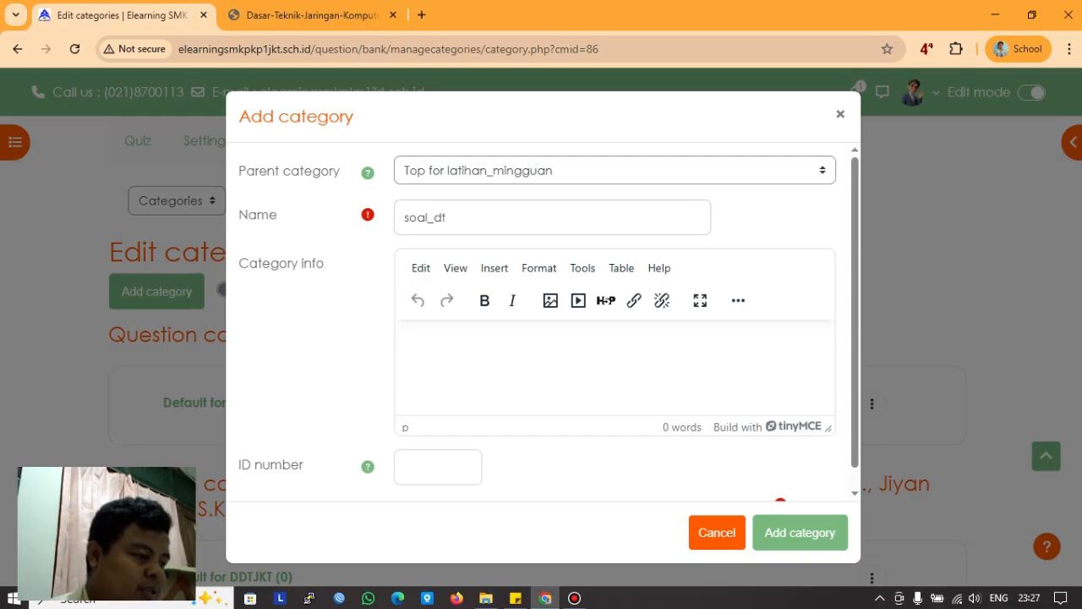
key(BackSpace)
key(BackSpace)
text(DTJKT_min)
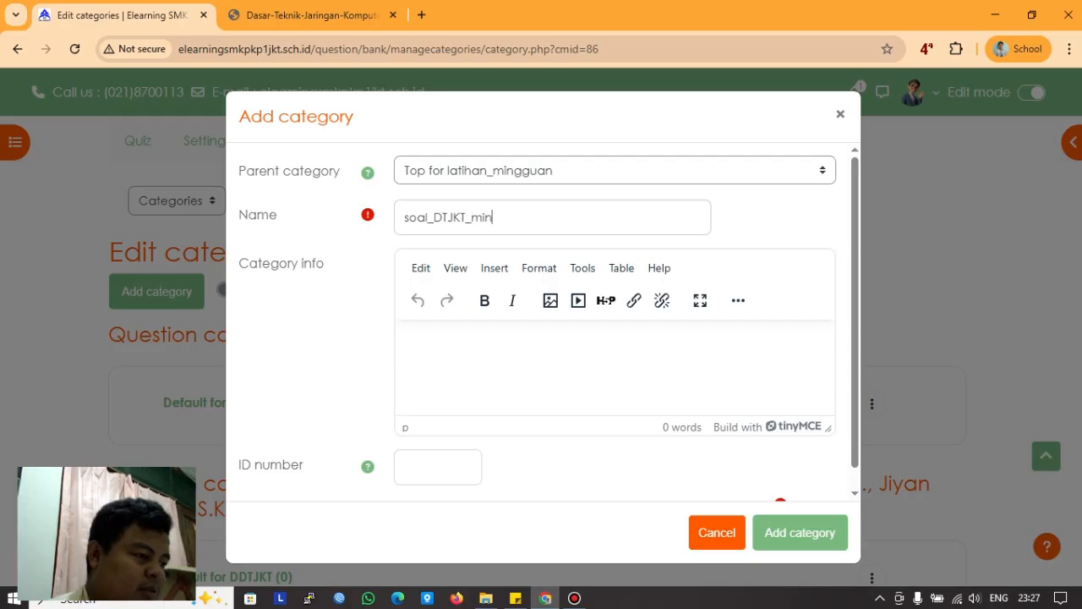
text(gguan)
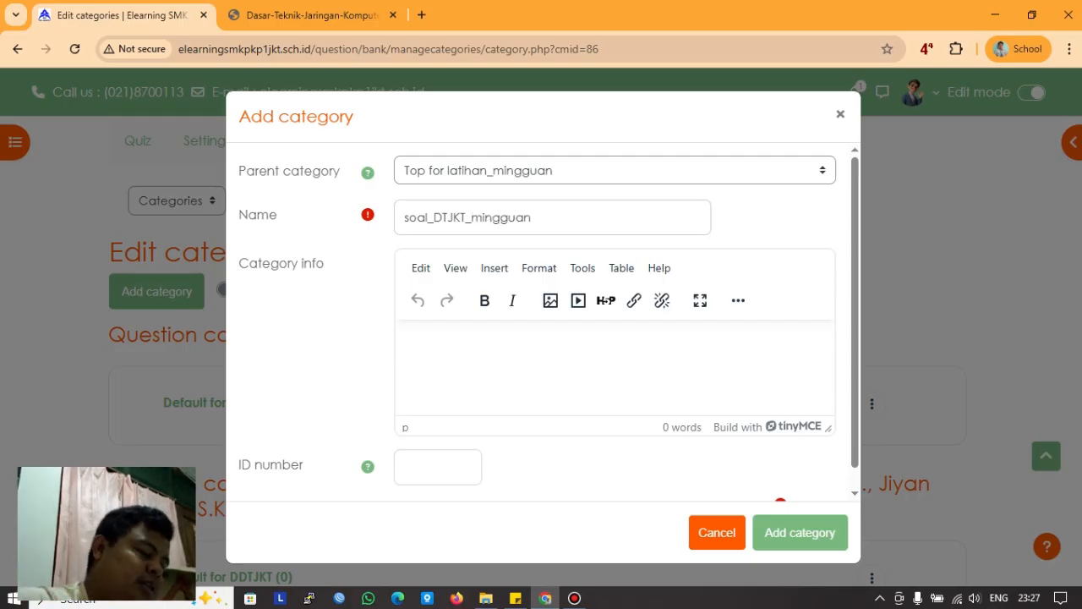
scroll(543, 321, down, 1)
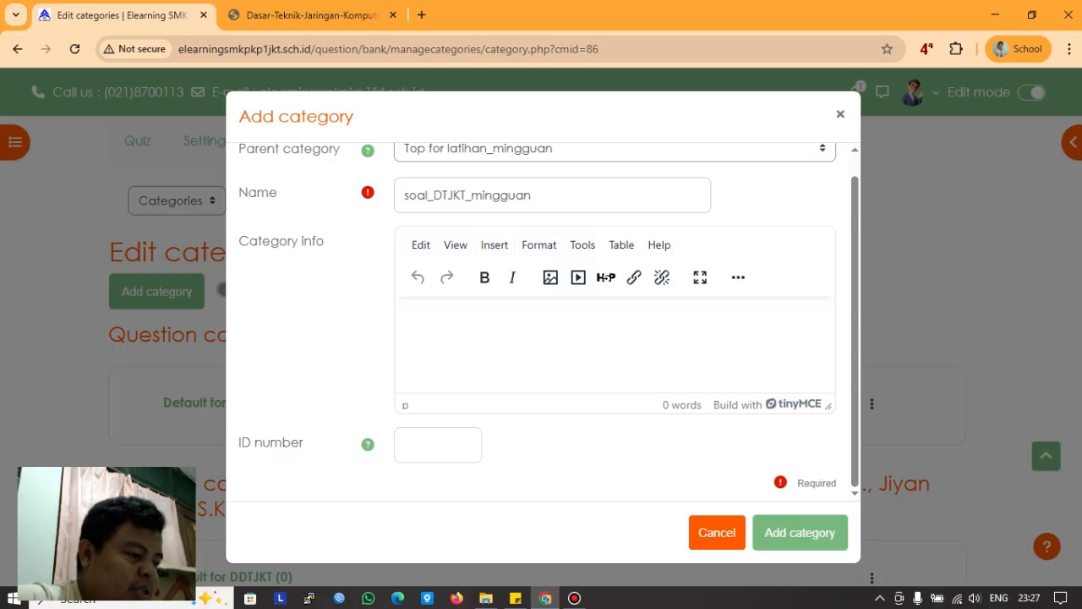
click(800, 532)
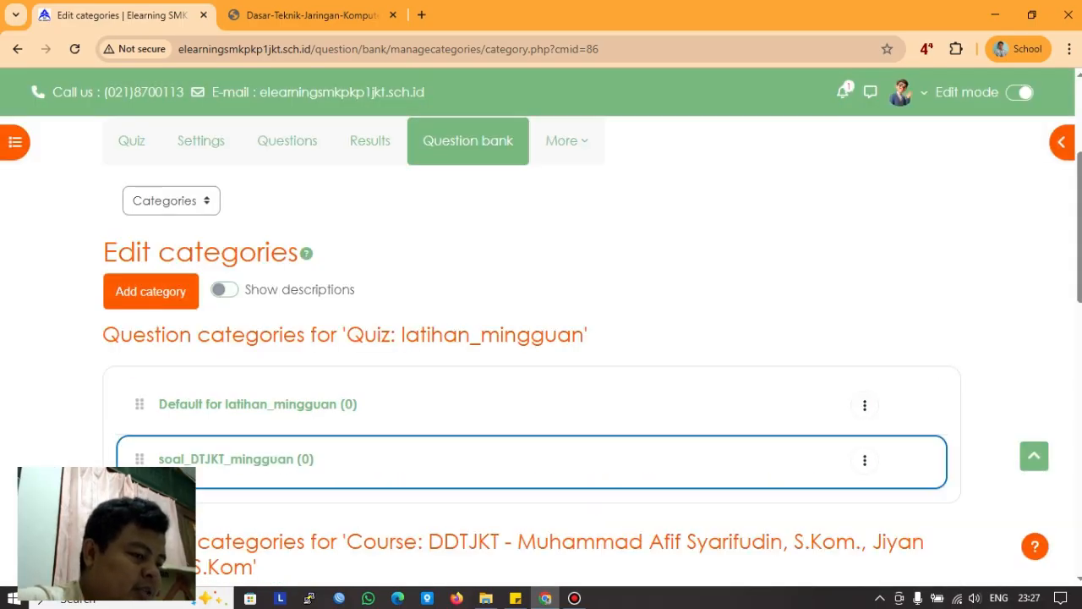
Step: Open the question bank's question list through the quiz's More menu
scroll(532, 462, down, 2)
scroll(532, 461, up, 3)
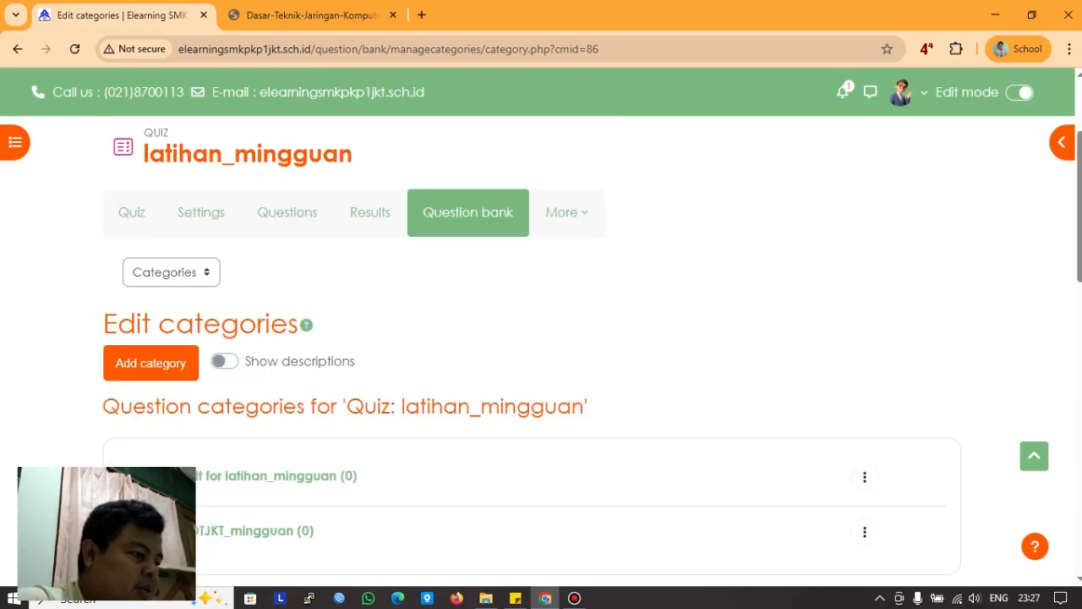
scroll(566, 299, up, 1)
click(566, 299)
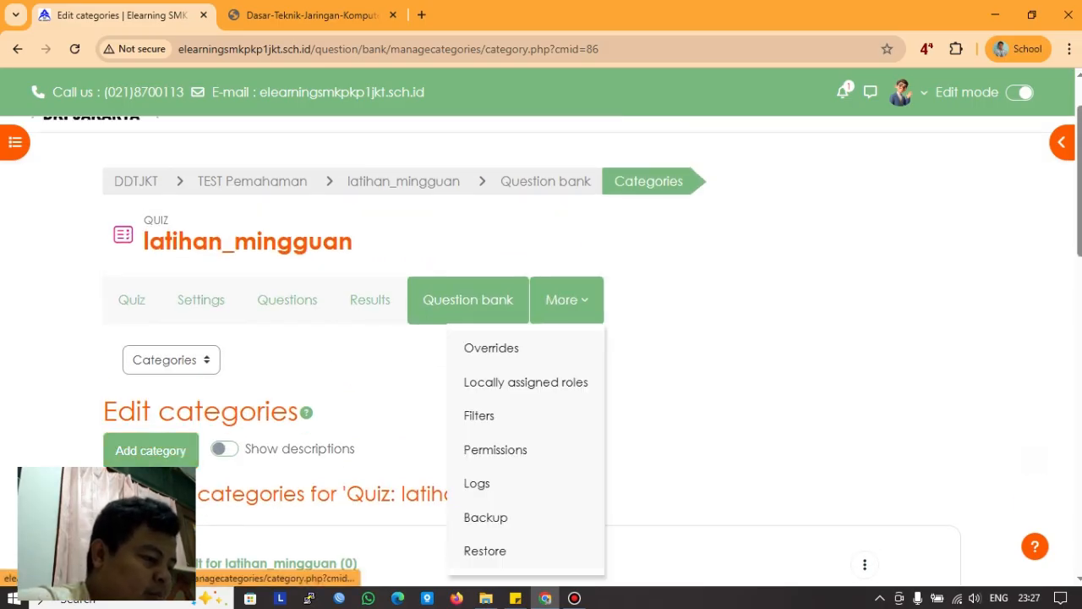
click(468, 300)
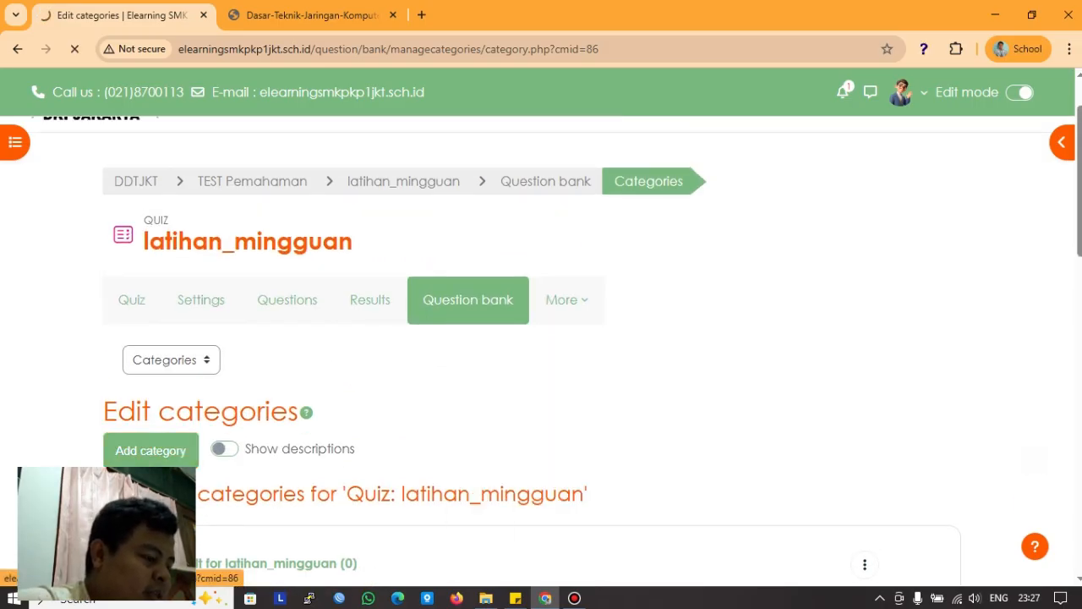
scroll(541, 338, down, 2)
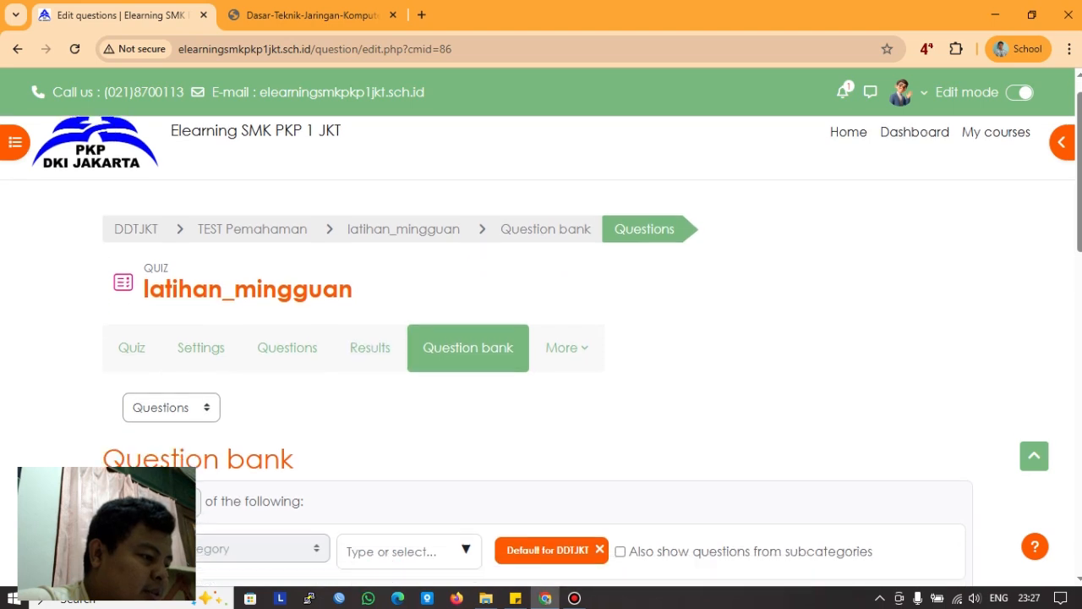
scroll(292, 305, down, 2)
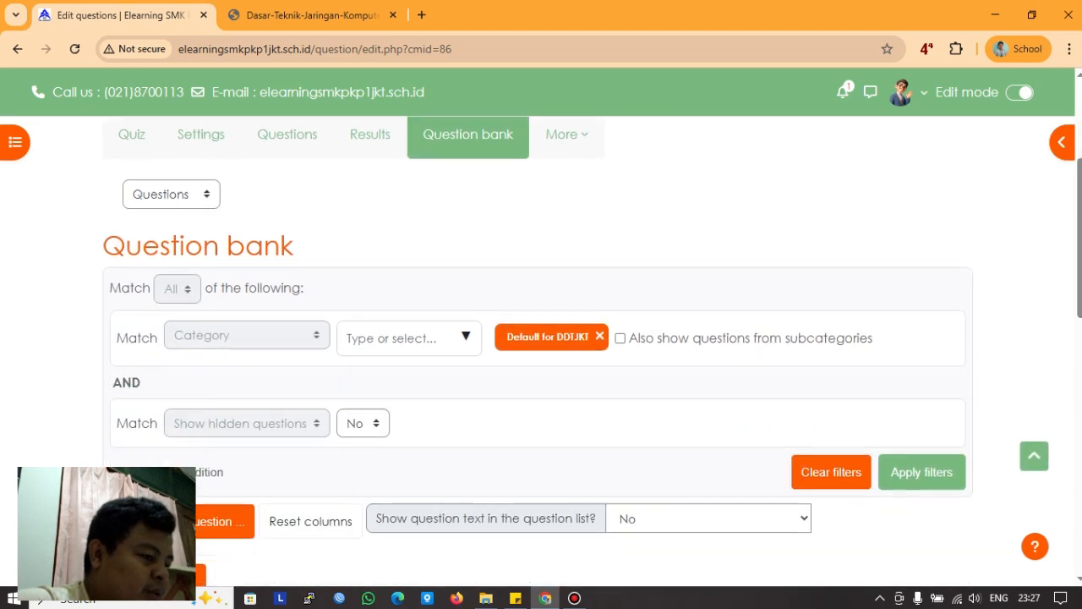
scroll(292, 304, up, 3)
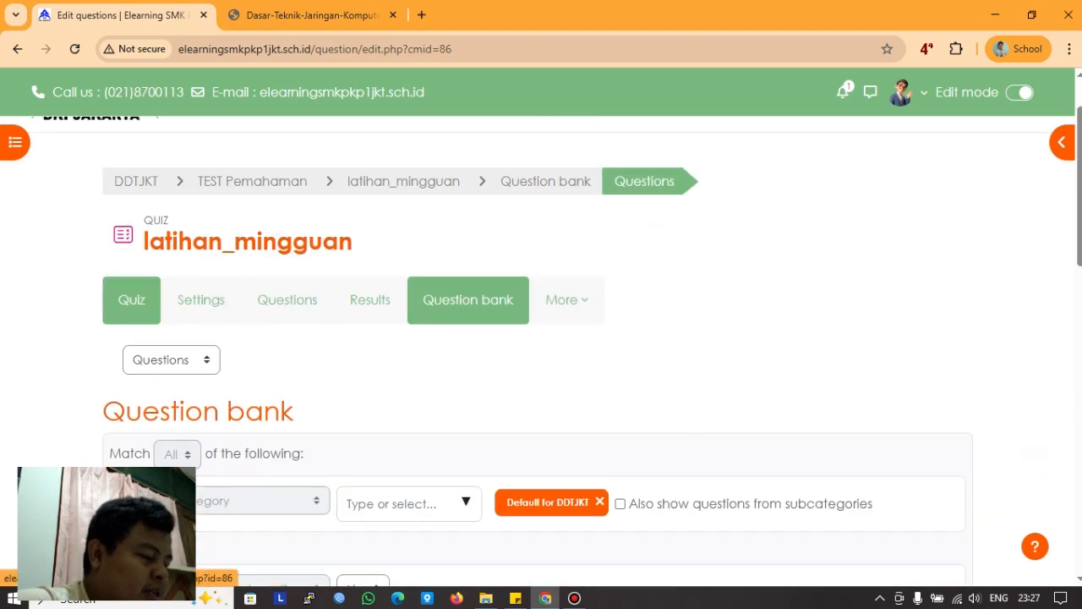
Step: Return to the latihan_mingguan quiz page and open its Add question editing page
click(132, 300)
scroll(468, 379, down, 4)
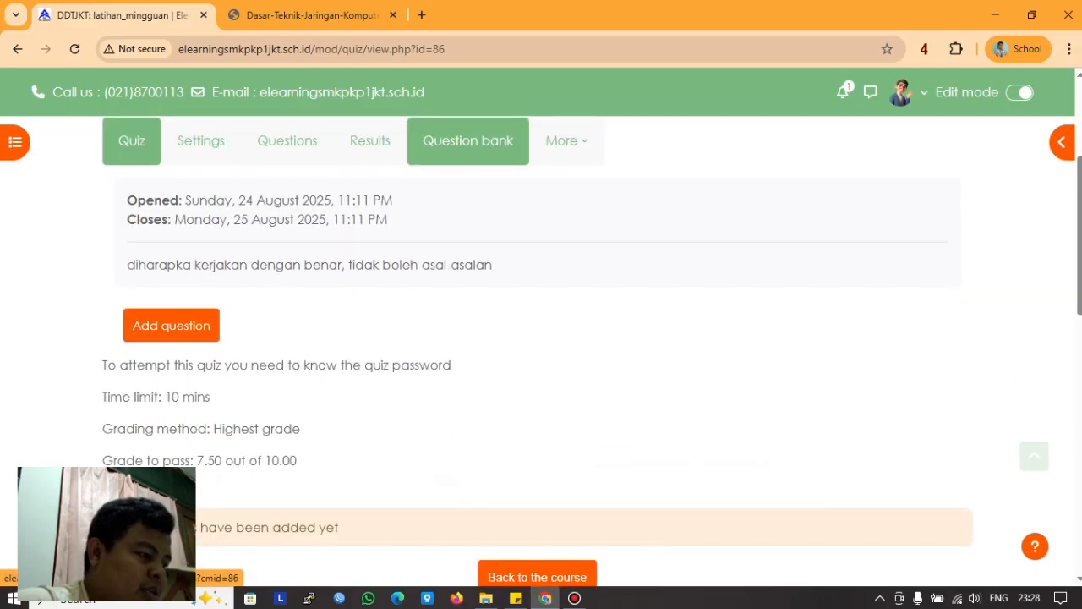
scroll(170, 326, up, 1)
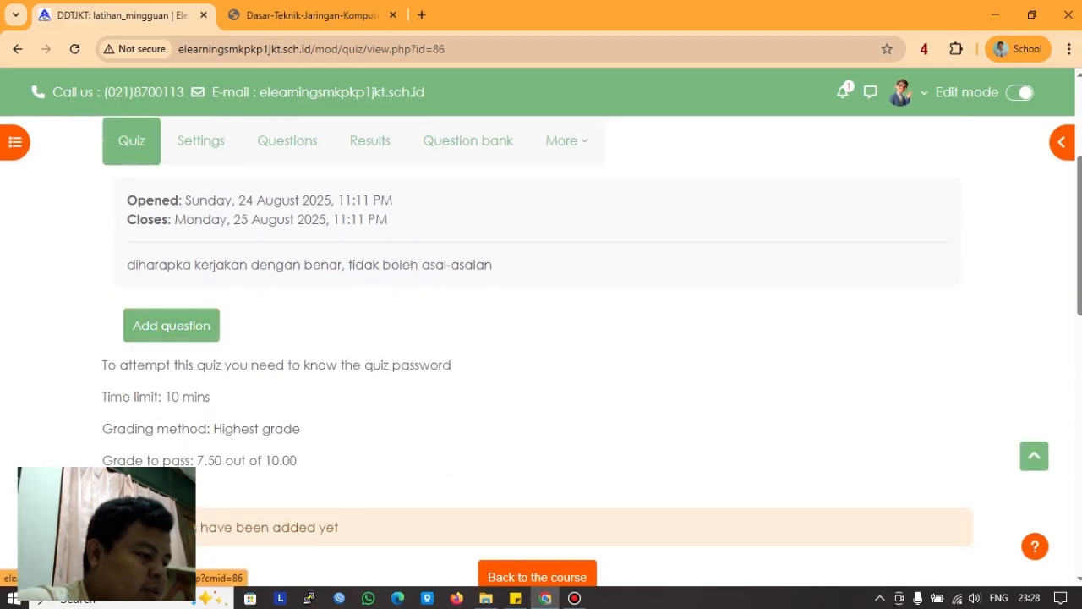
click(171, 326)
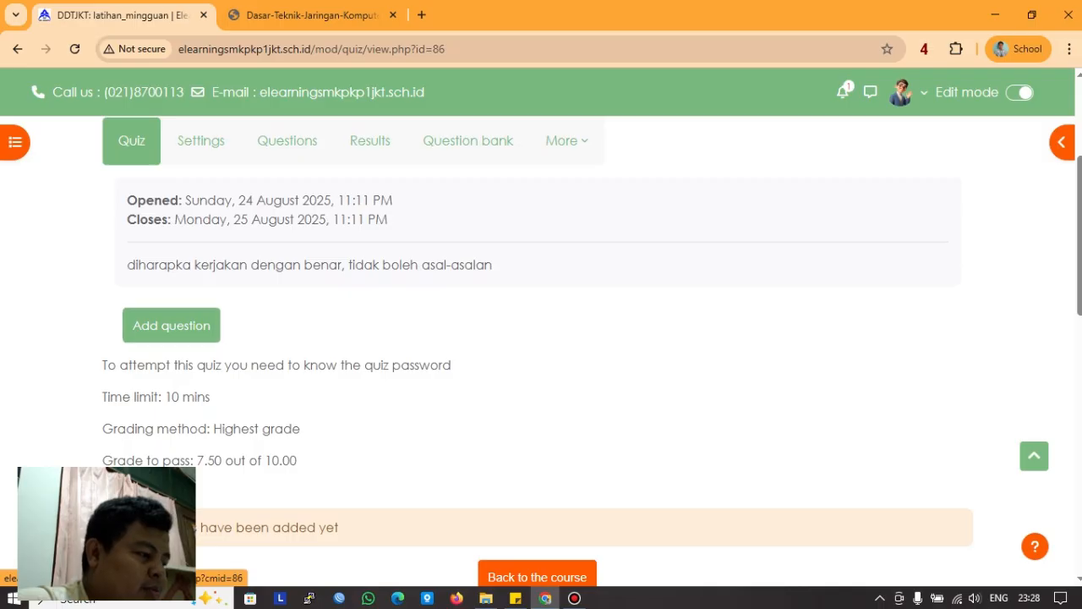
scroll(541, 338, down, 1)
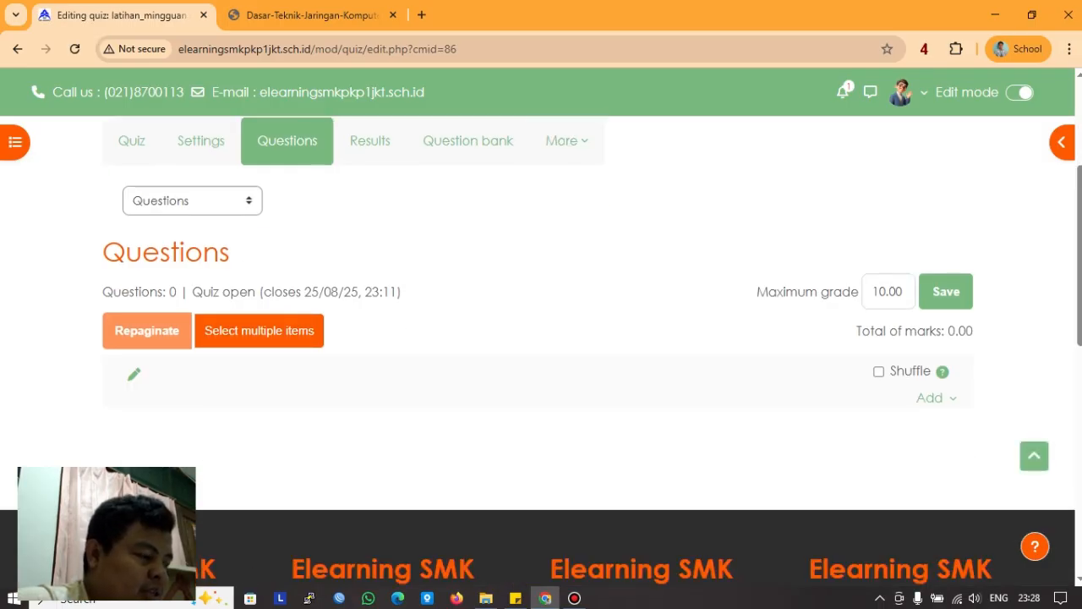
click(201, 202)
click(201, 201)
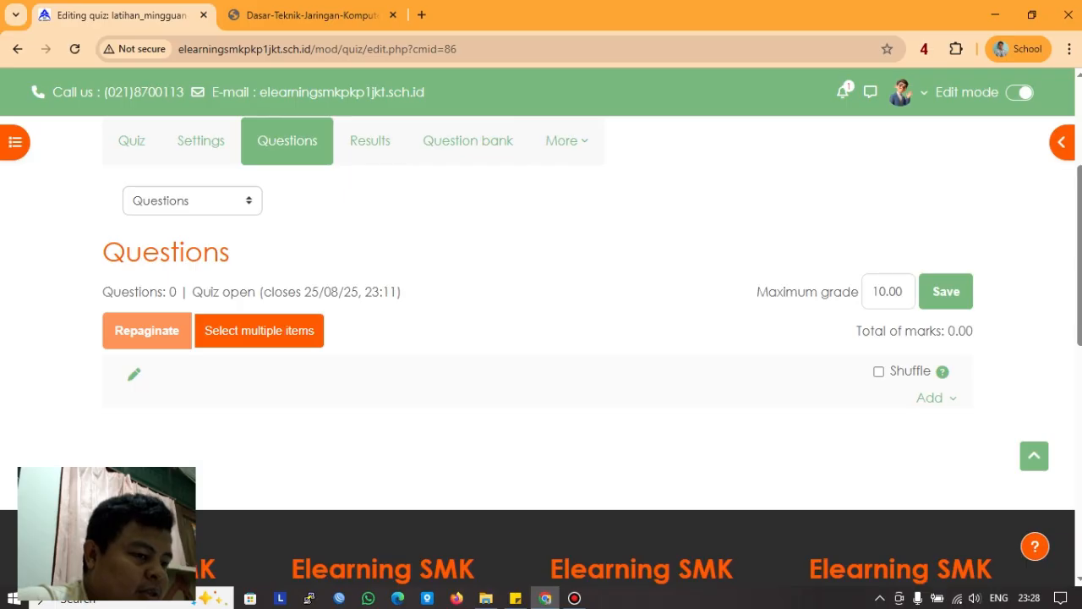
click(930, 397)
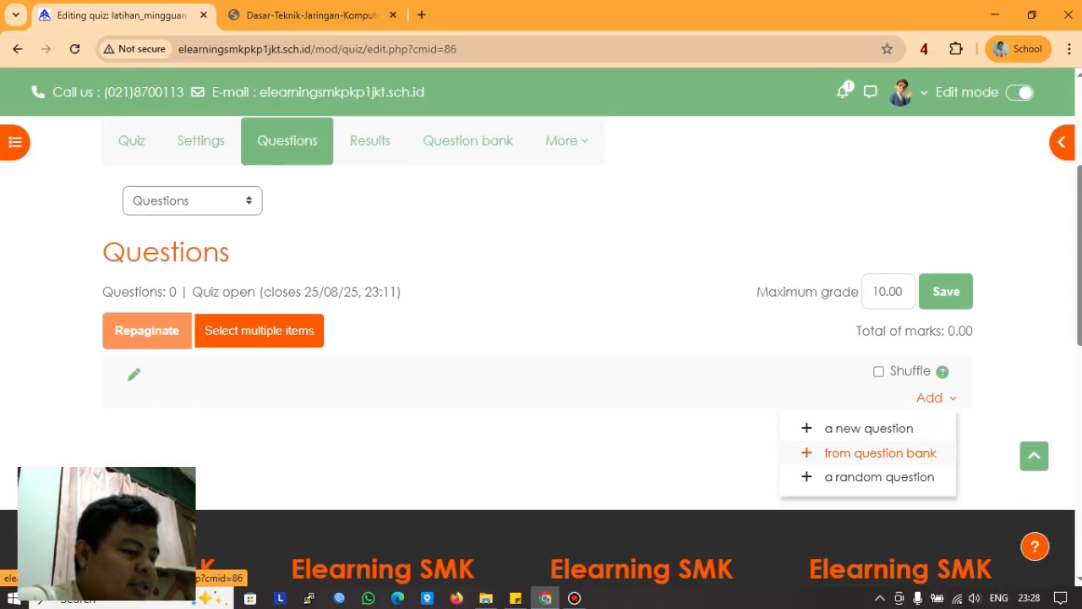
click(880, 452)
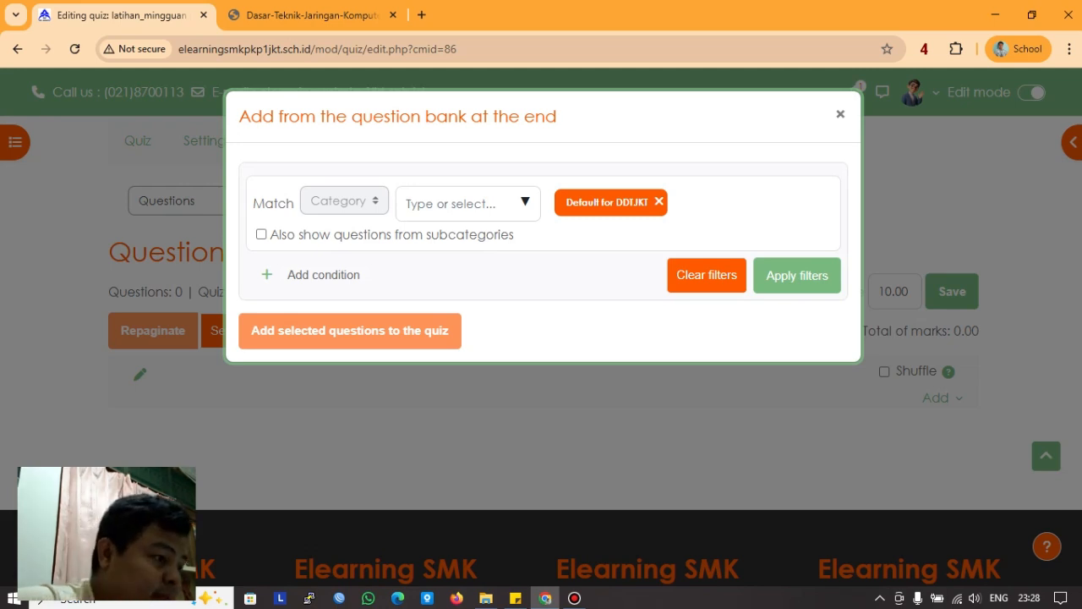
click(525, 202)
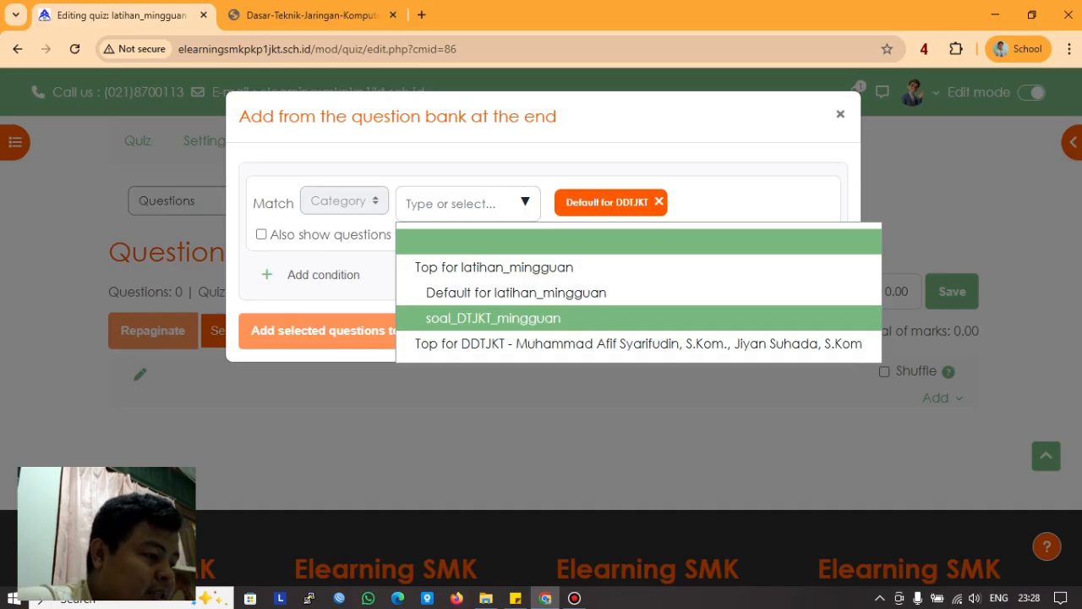
click(492, 318)
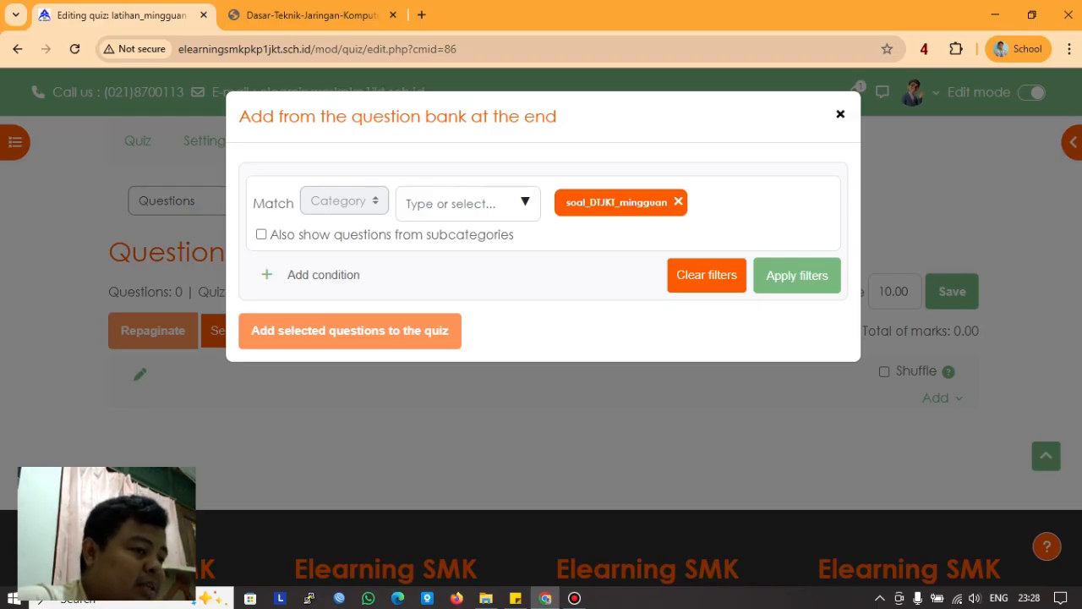
click(840, 114)
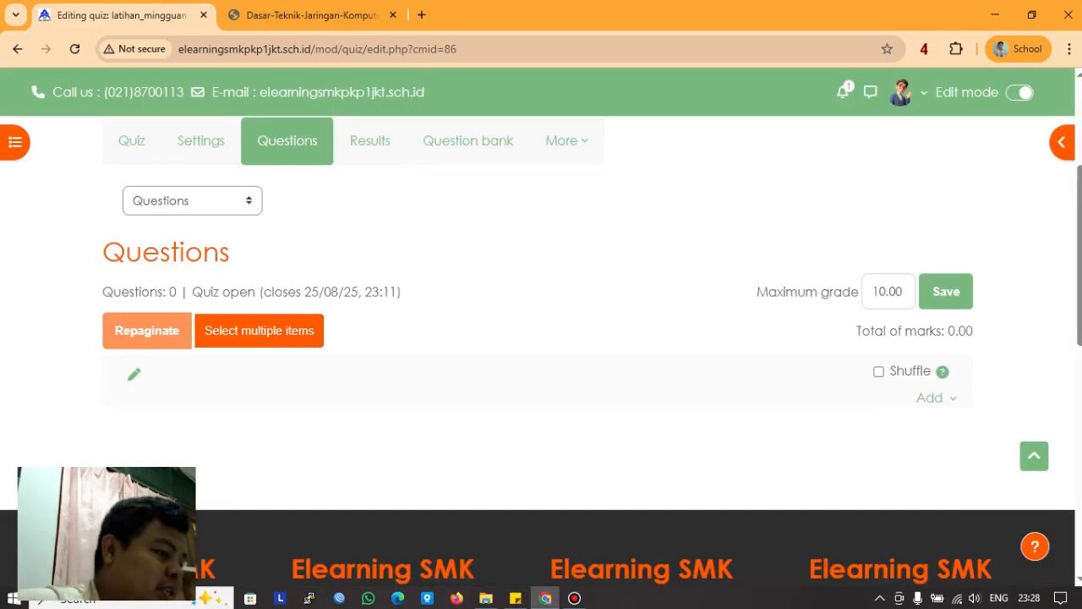
scroll(542, 338, up, 1)
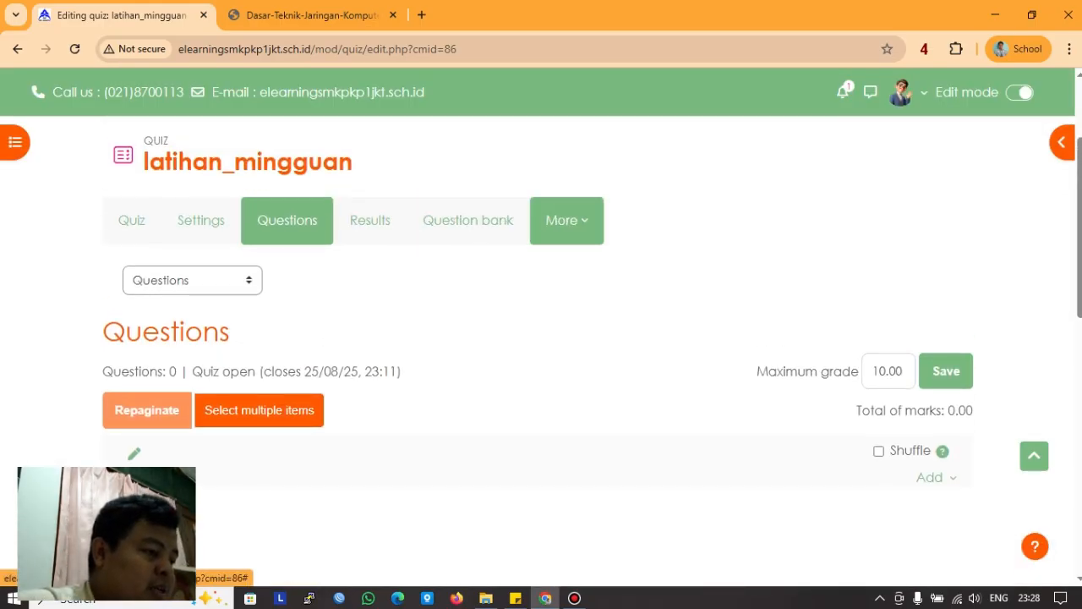
click(565, 219)
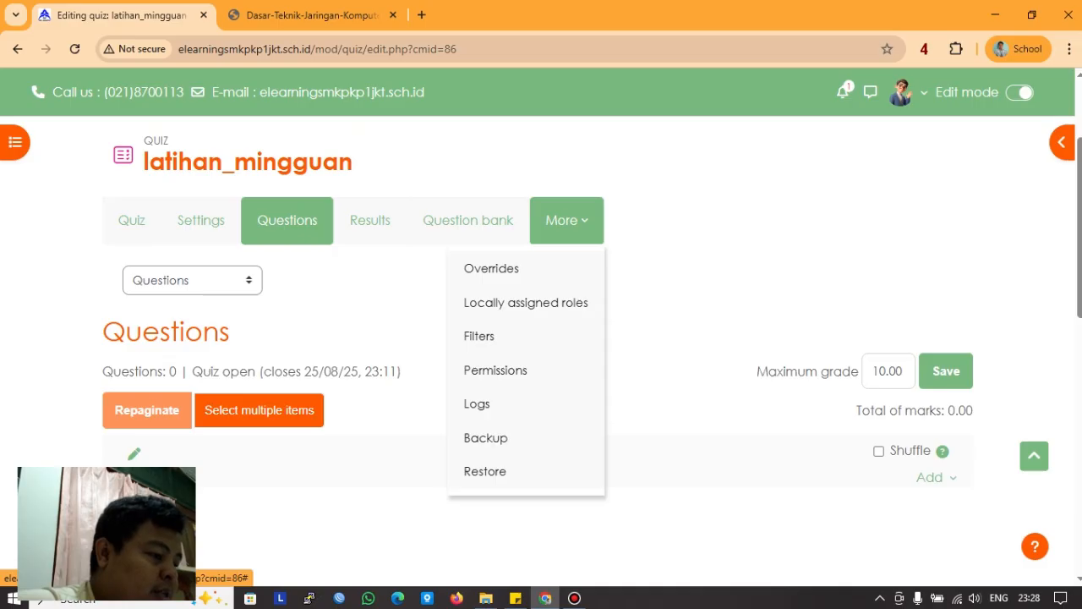
click(200, 220)
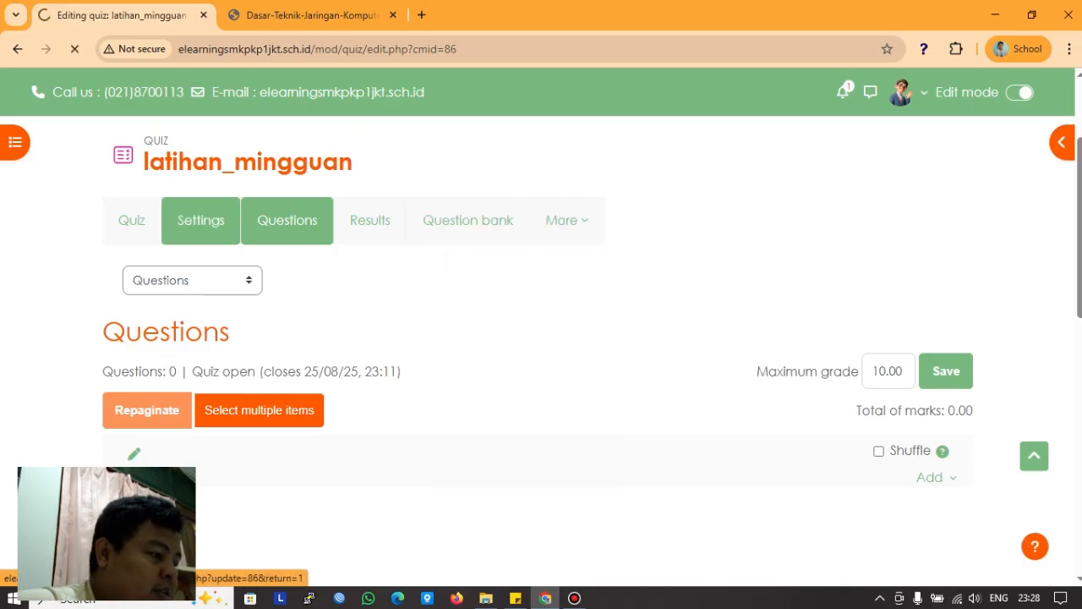
Step: Open the latihan_mingguan quiz's Questions page
scroll(541, 338, down, 3)
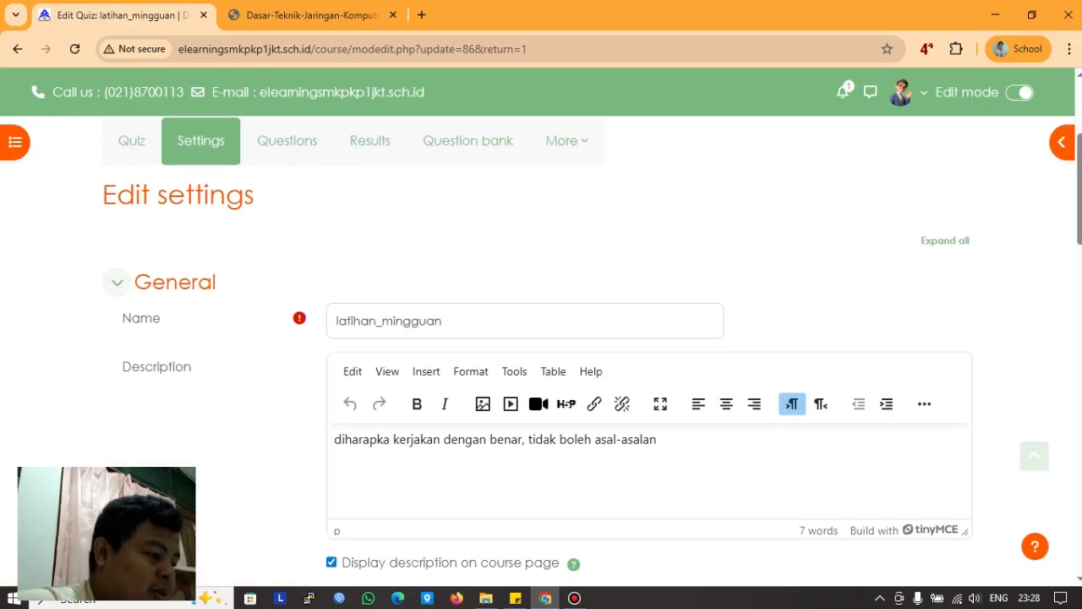
scroll(541, 338, down, 5)
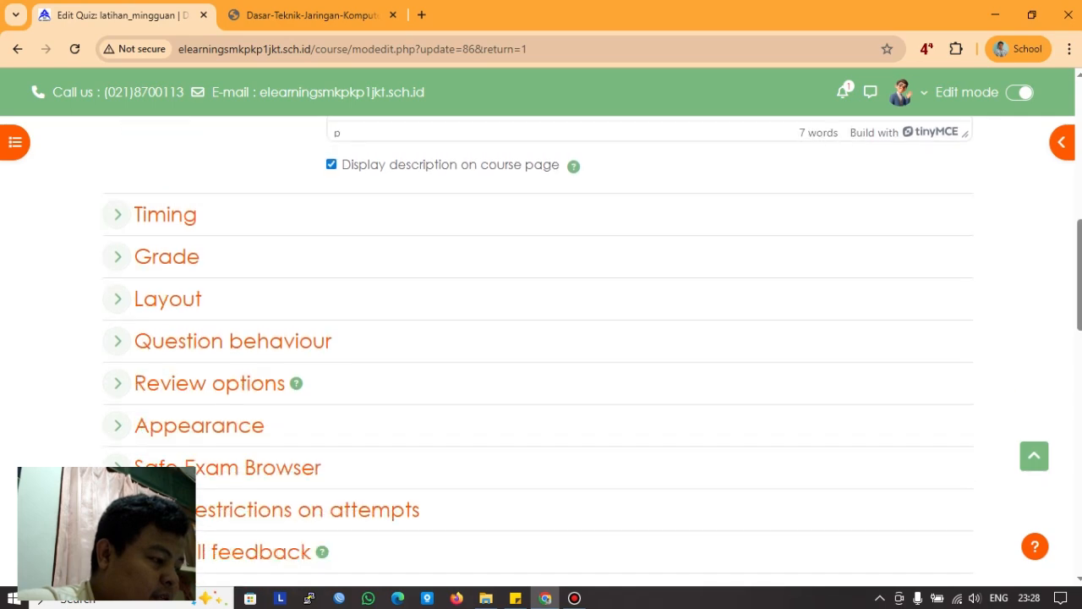
scroll(541, 338, down, 6)
scroll(541, 338, up, 7)
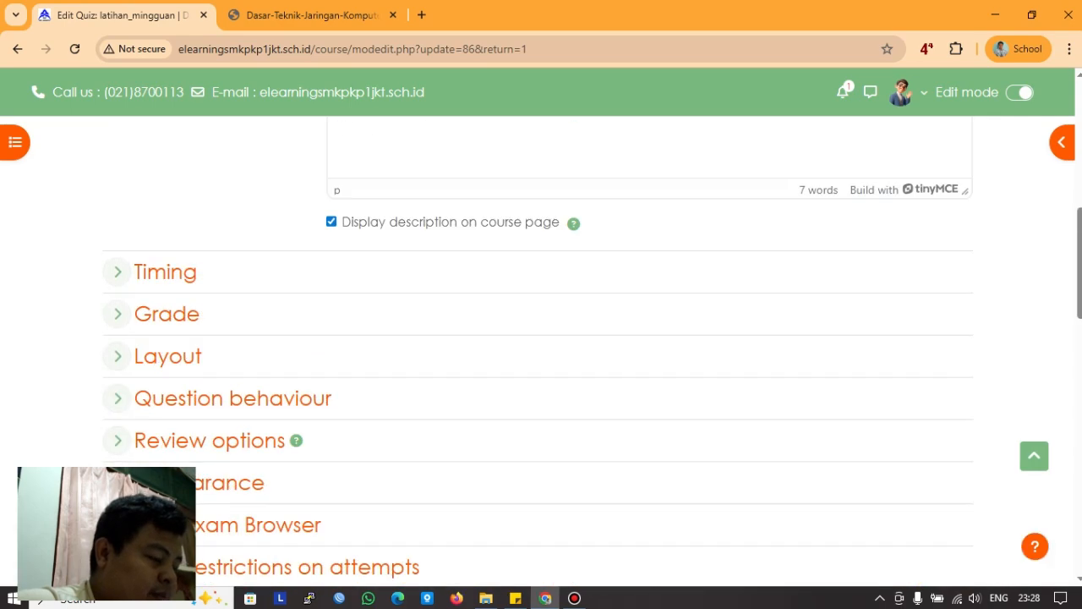
scroll(541, 338, up, 10)
click(287, 379)
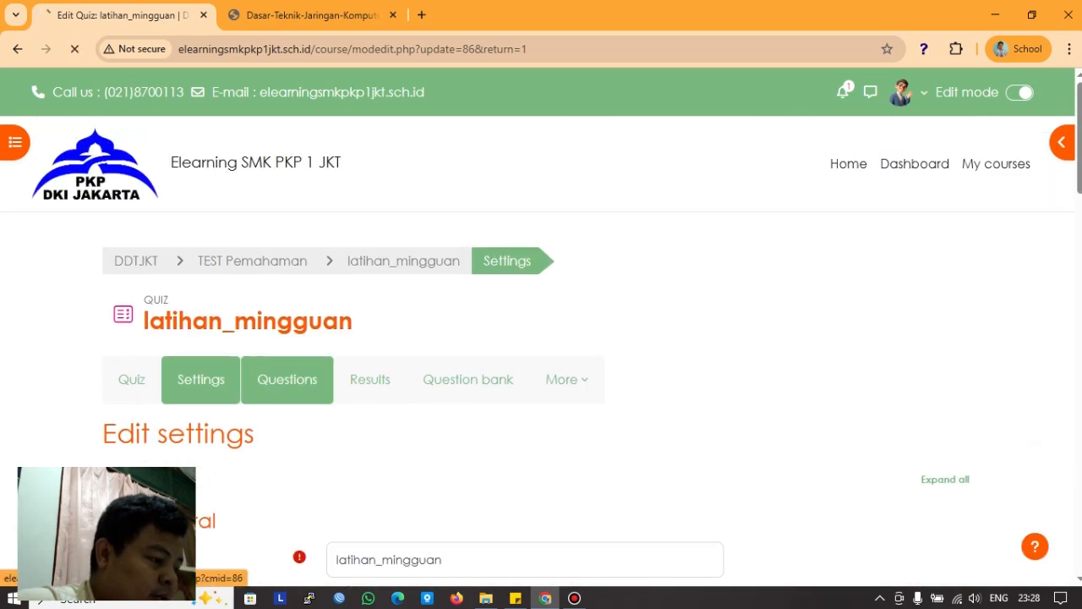
Step: Go to the quiz's question bank and expand its section list
scroll(541, 355, down, 2)
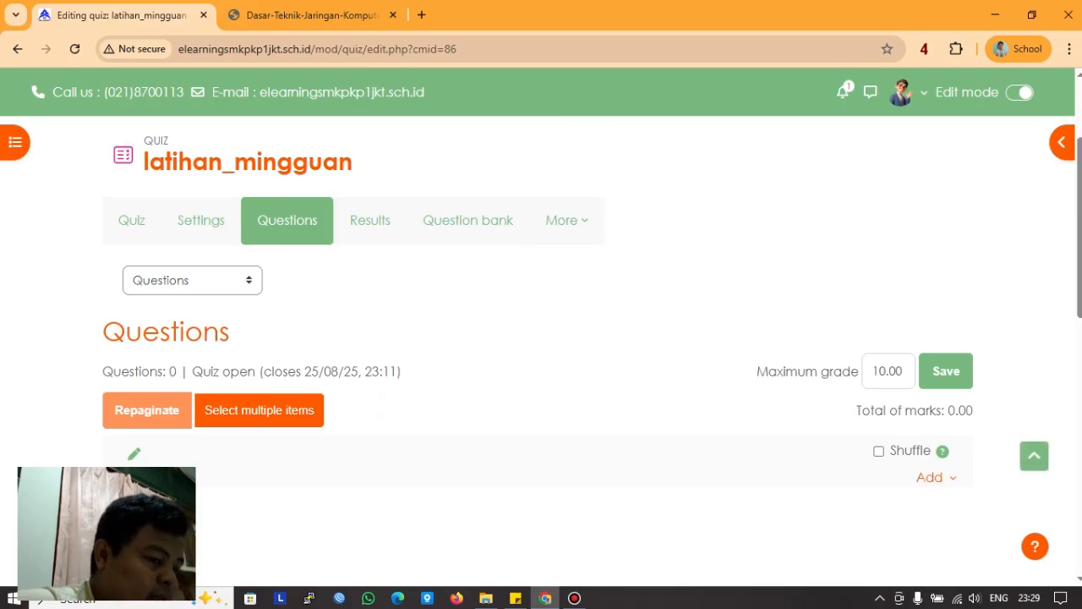
click(930, 476)
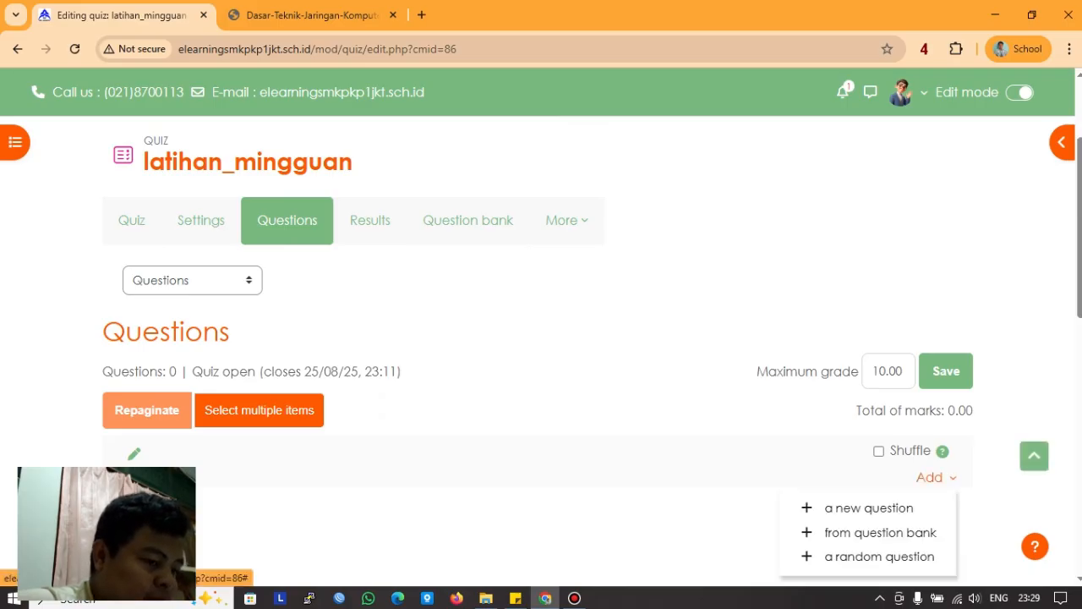
click(468, 220)
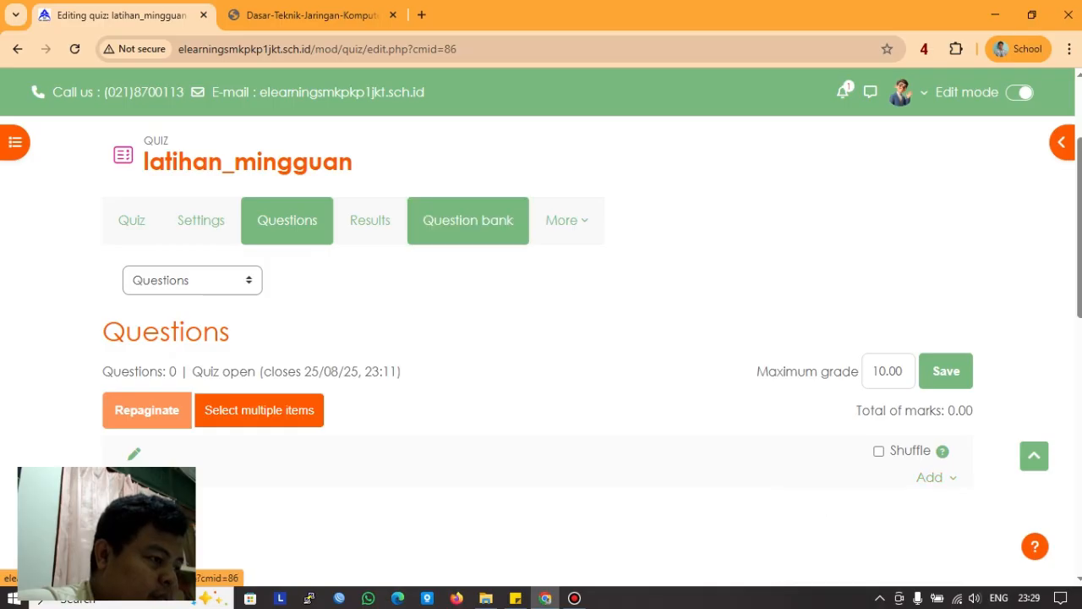
scroll(541, 351, down, 3)
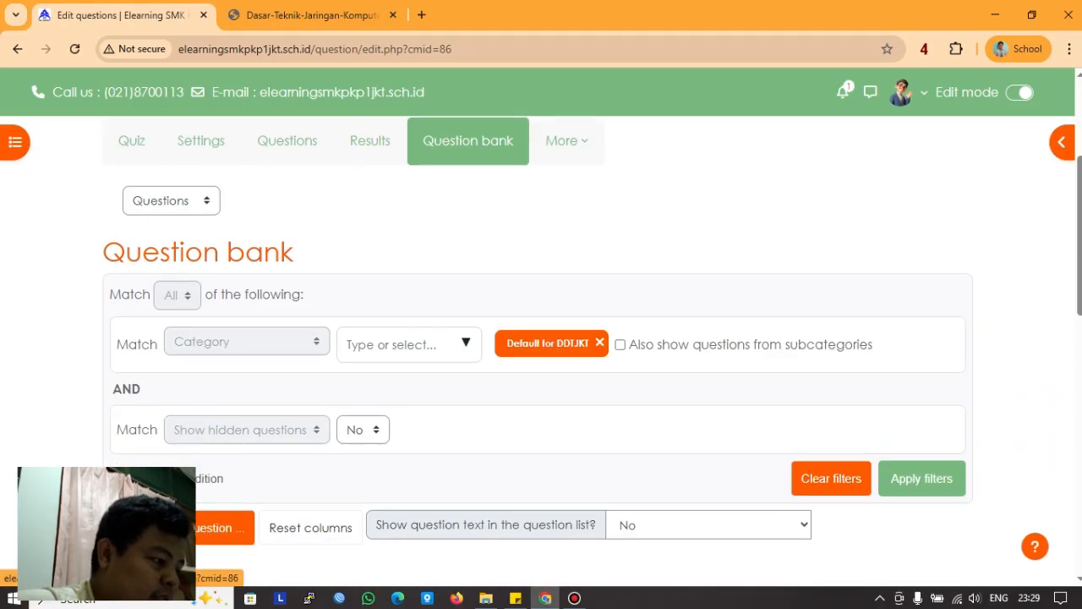
scroll(541, 351, up, 3)
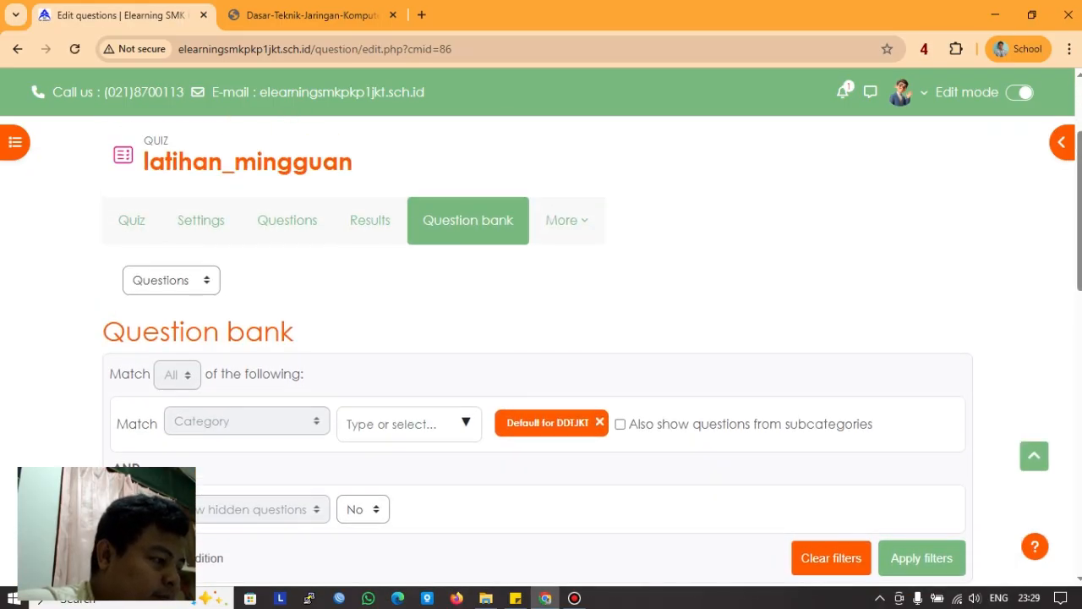
click(170, 280)
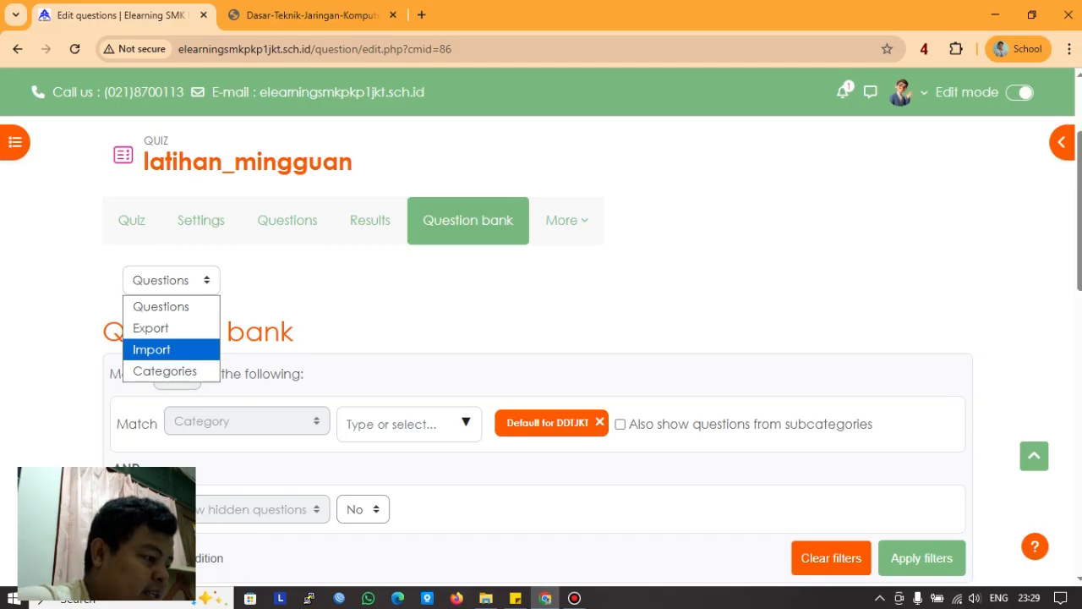
Step: Go to the Import page and choose Blackboard as the file format
click(169, 349)
scroll(370, 379, down, 3)
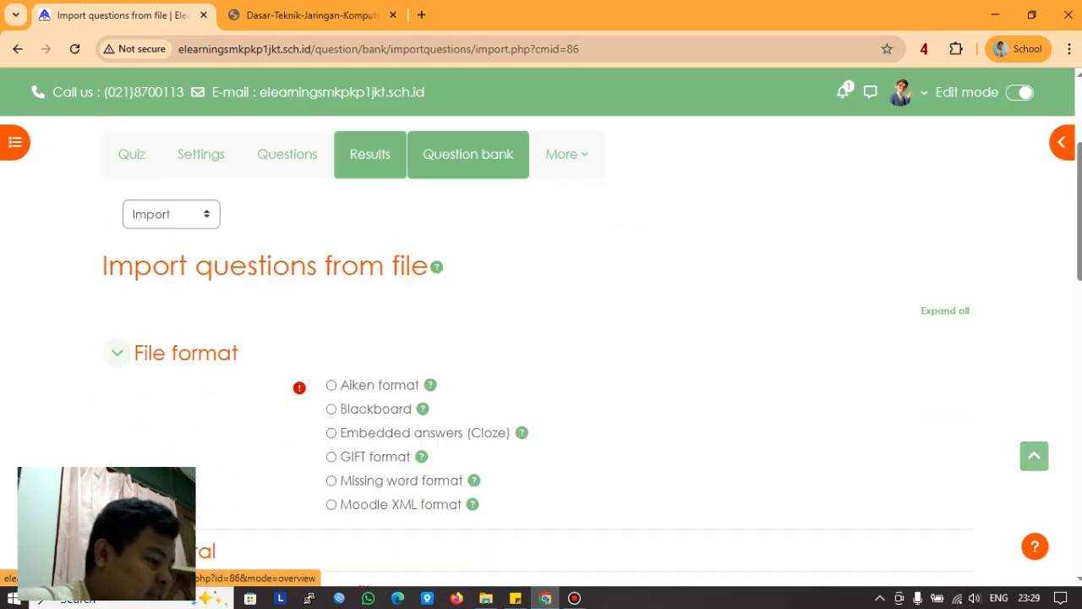
scroll(371, 380, down, 1)
scroll(371, 380, down, 1)
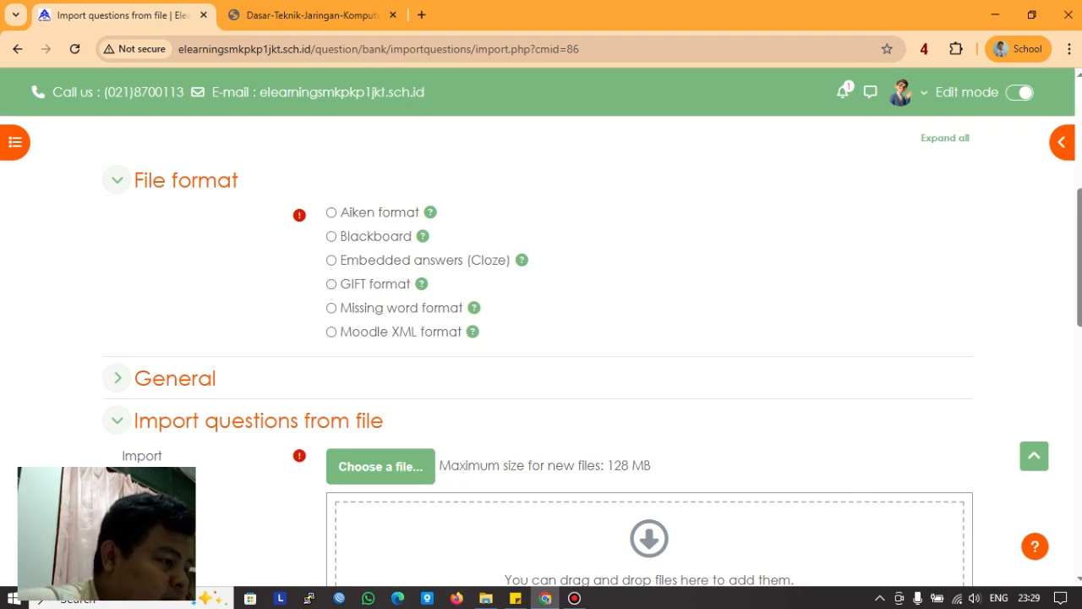
click(332, 237)
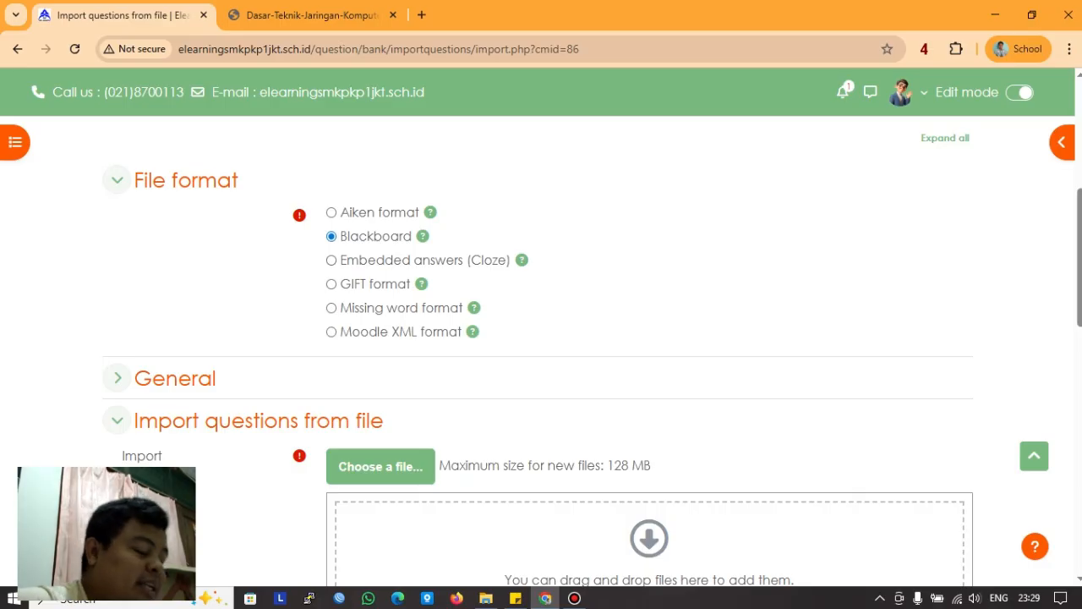
Step: Import into soal_DTJKT_mingguan, without taking category or context from the file
scroll(117, 341, down, 1)
click(117, 298)
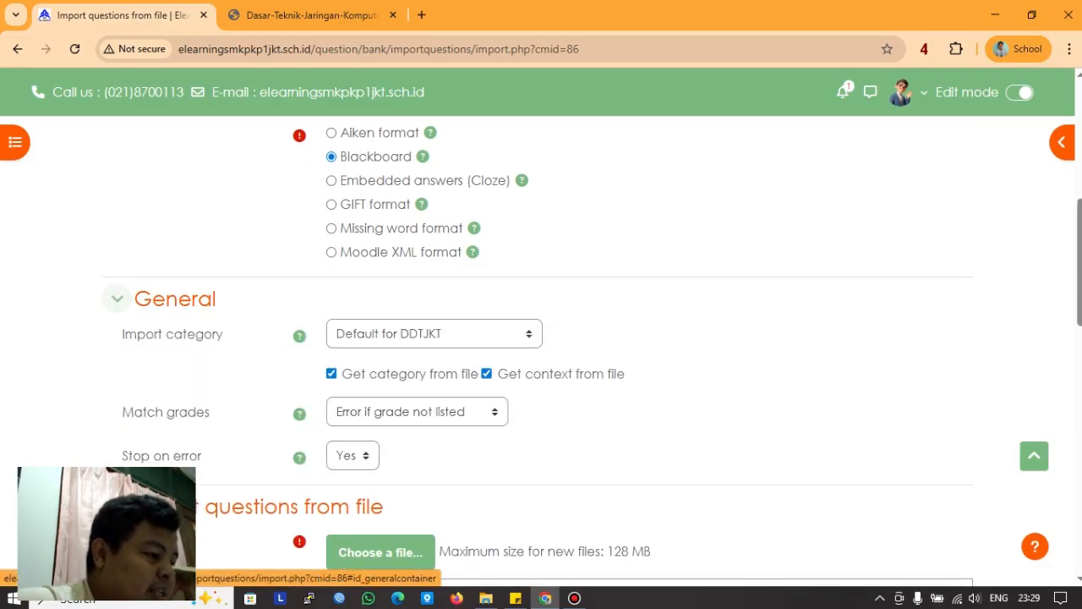
click(434, 333)
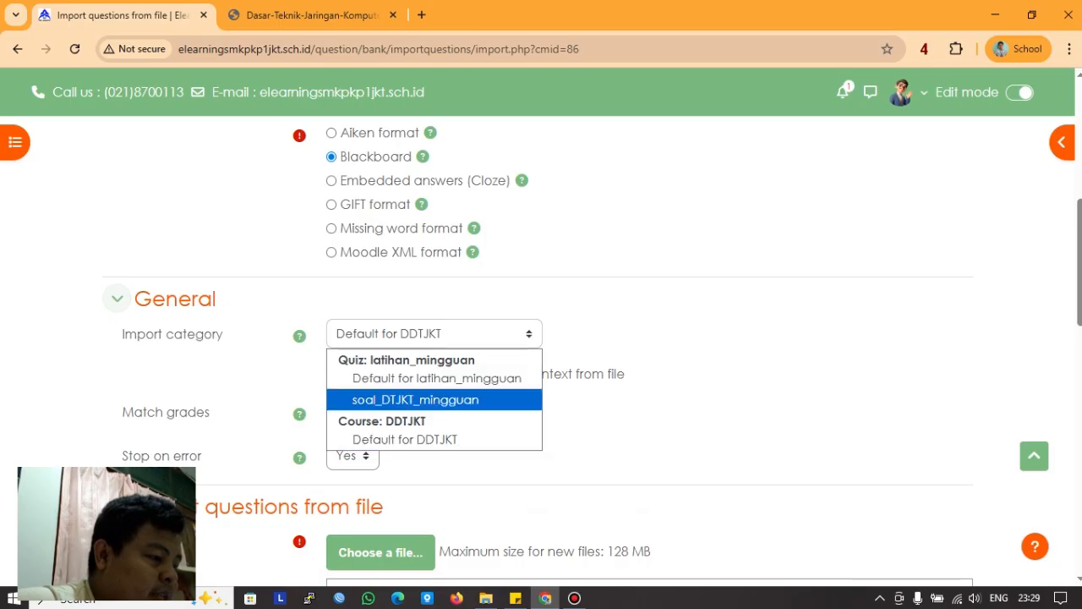
click(415, 400)
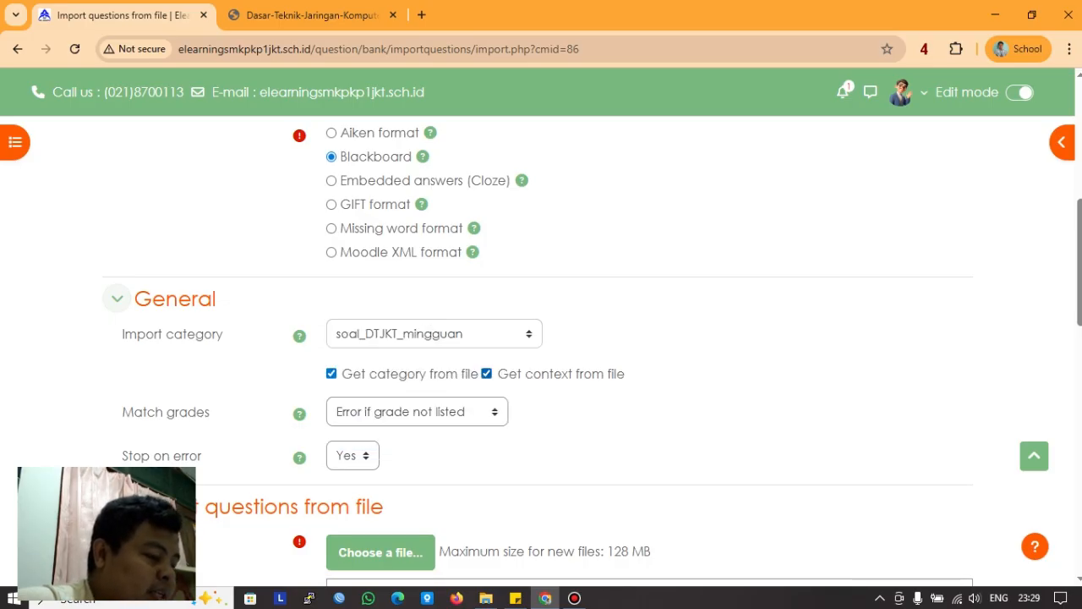
click(486, 374)
click(332, 374)
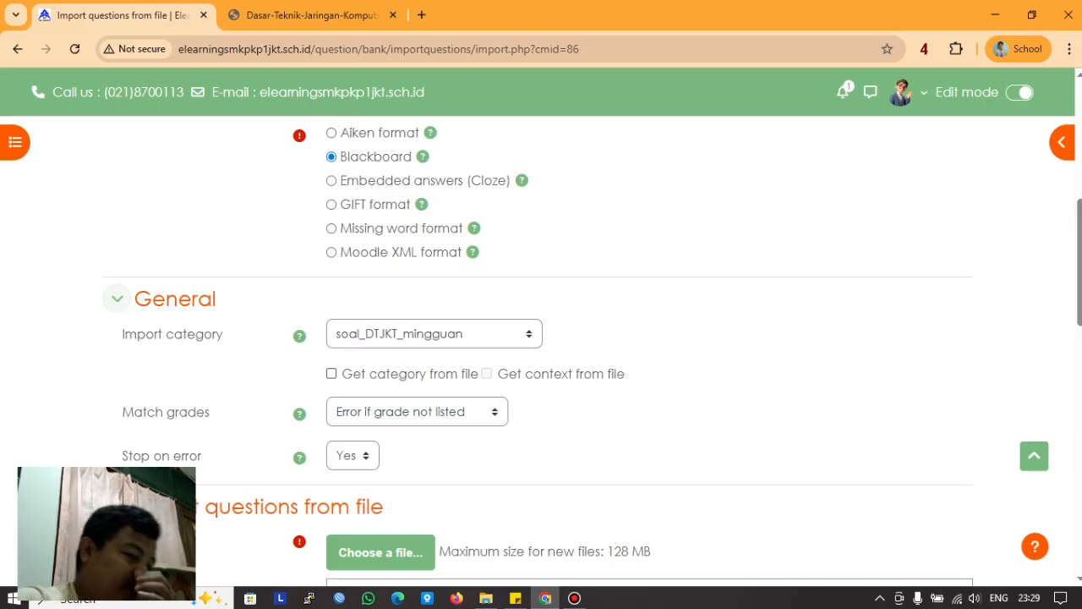
Step: Bring up the file picker to choose the import file
scroll(541, 348, down, 1)
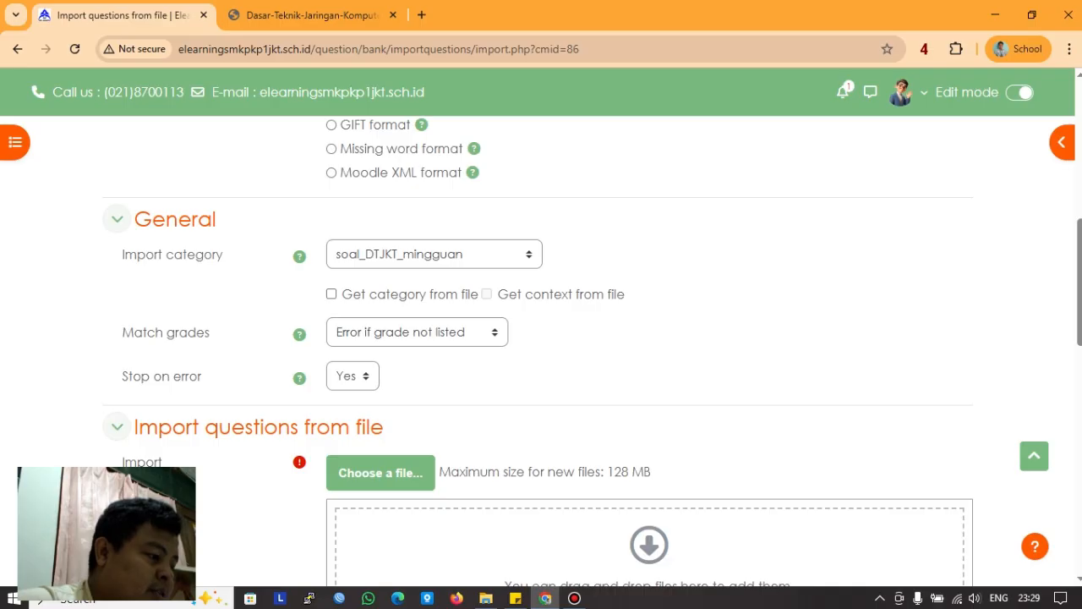
scroll(541, 348, down, 1)
scroll(351, 411, down, 2)
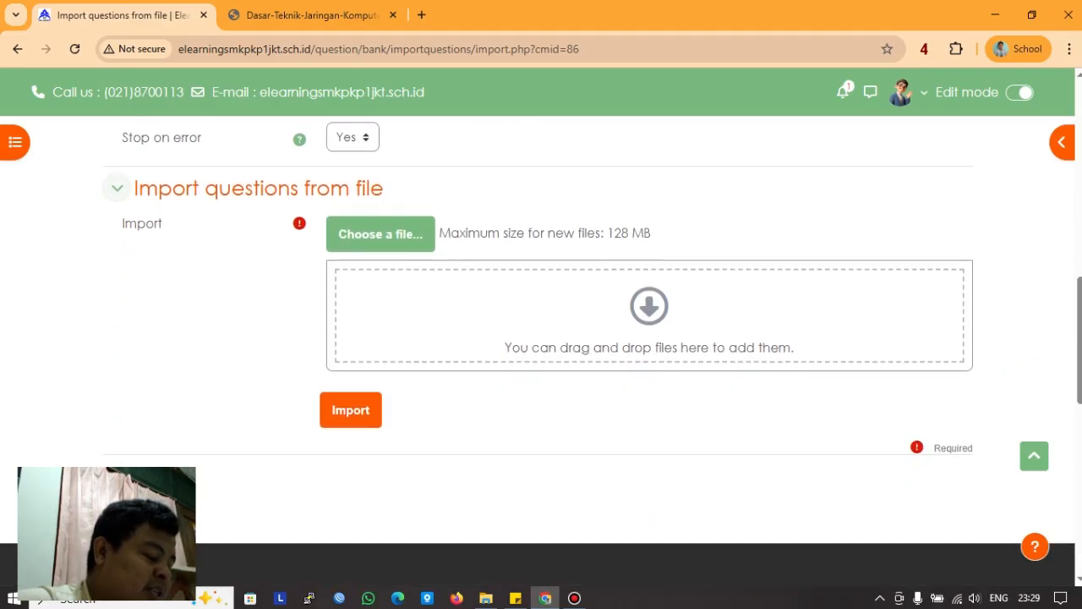
scroll(351, 411, up, 1)
scroll(541, 348, up, 1)
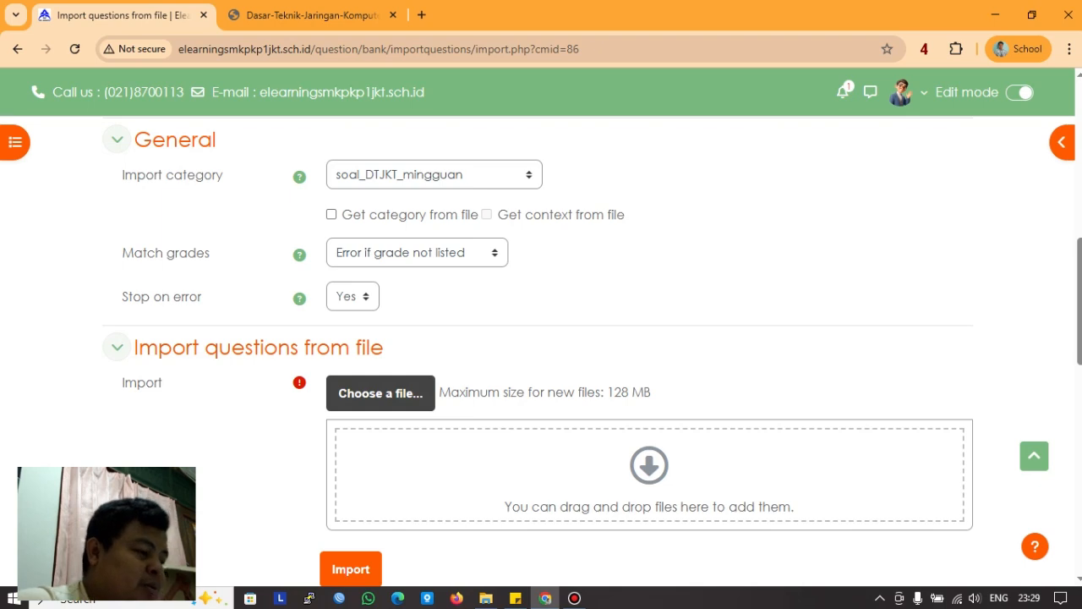
click(380, 392)
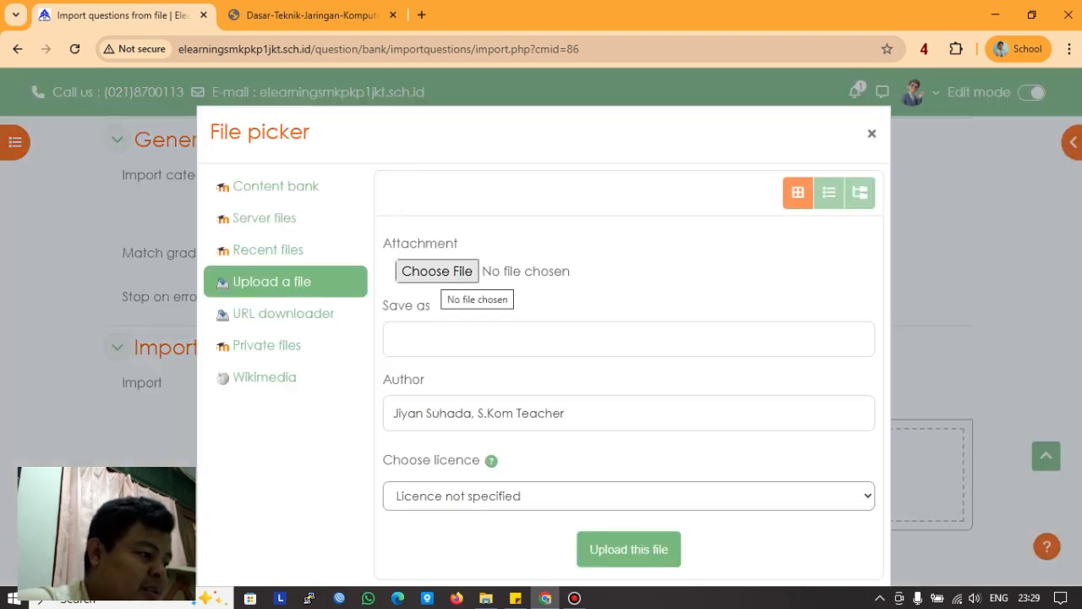
Step: Pick latihan_dtjkt from D:\smk pkp\ujian_soal_exam as the attachment
click(437, 272)
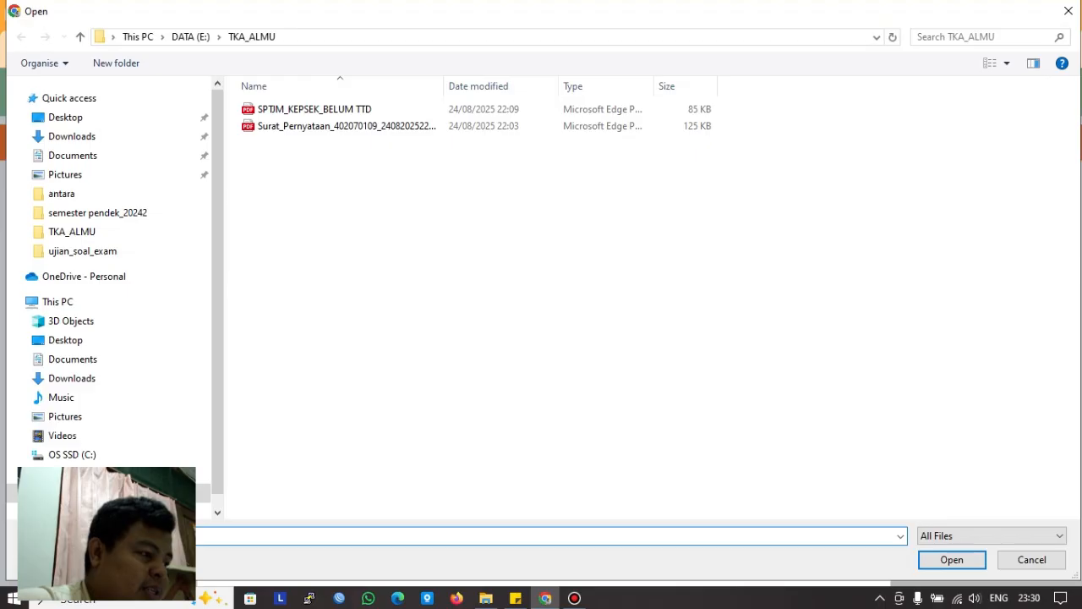
click(84, 473)
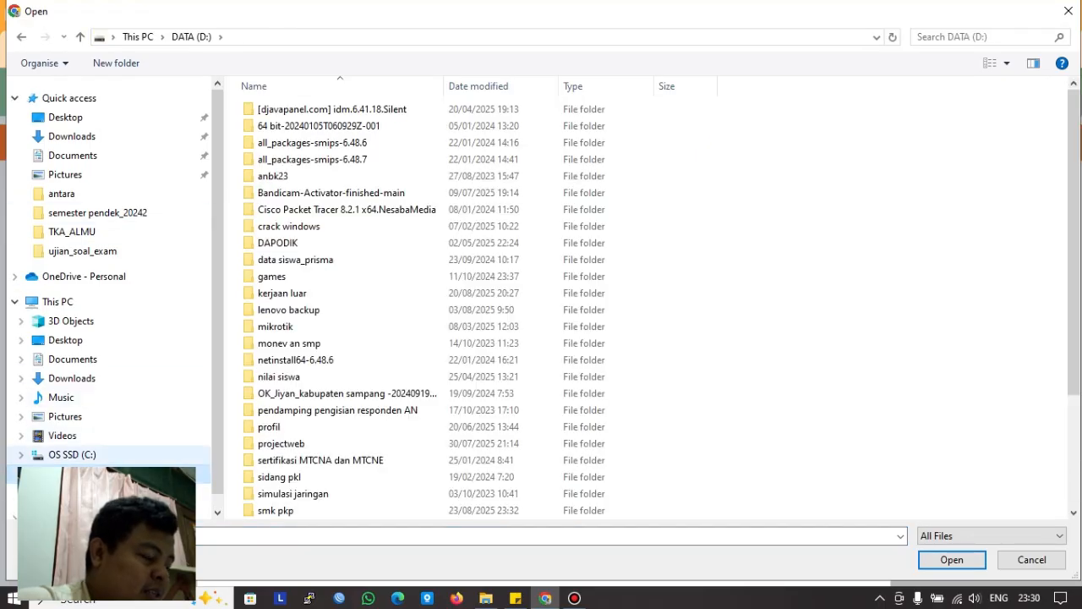
scroll(380, 410, down, 2)
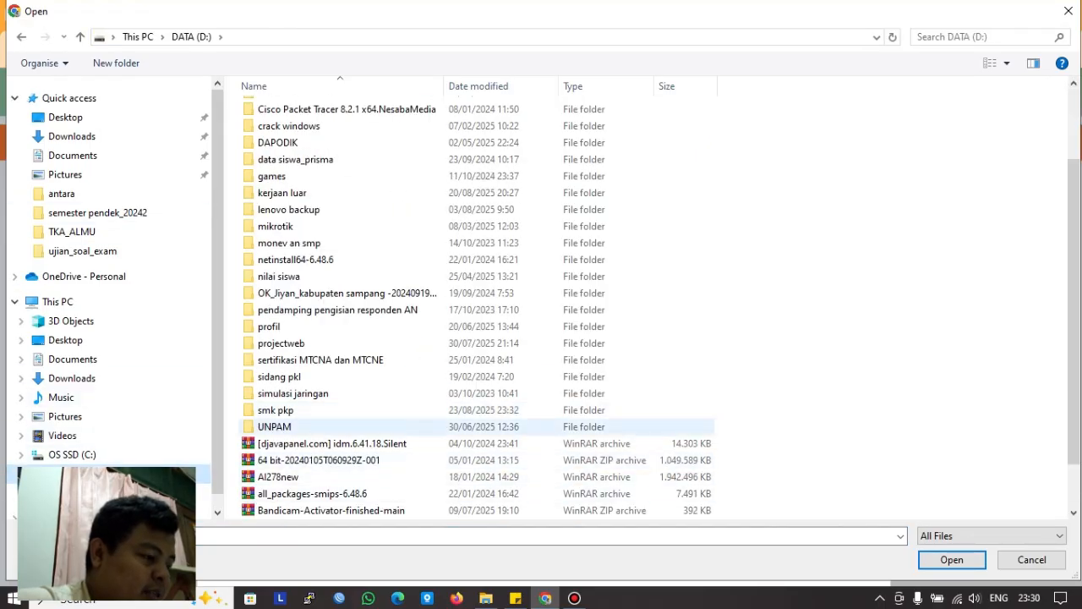
double_click(279, 410)
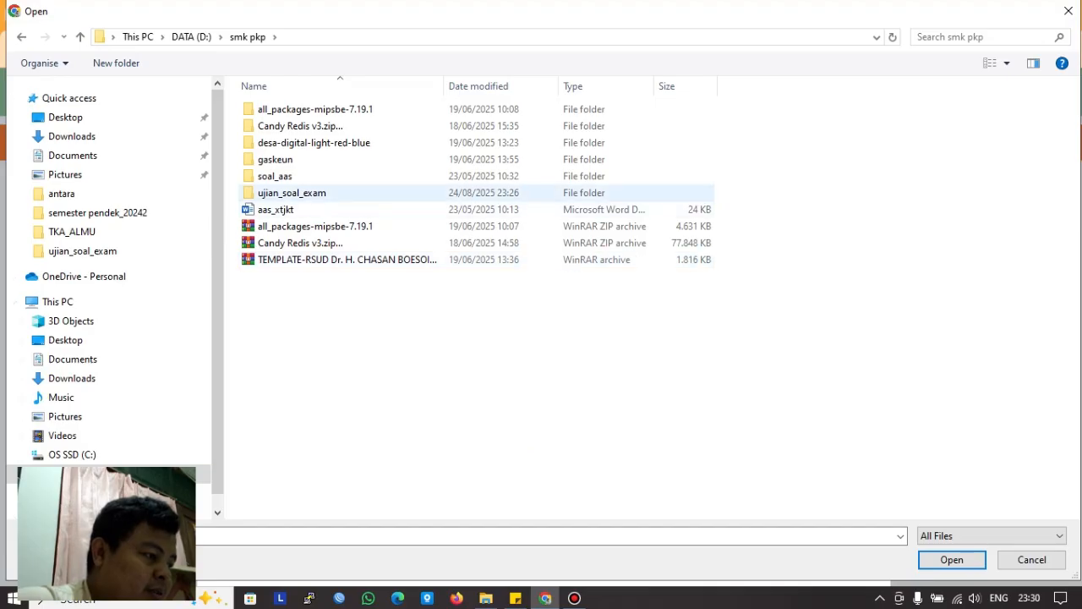
double_click(292, 192)
click(291, 160)
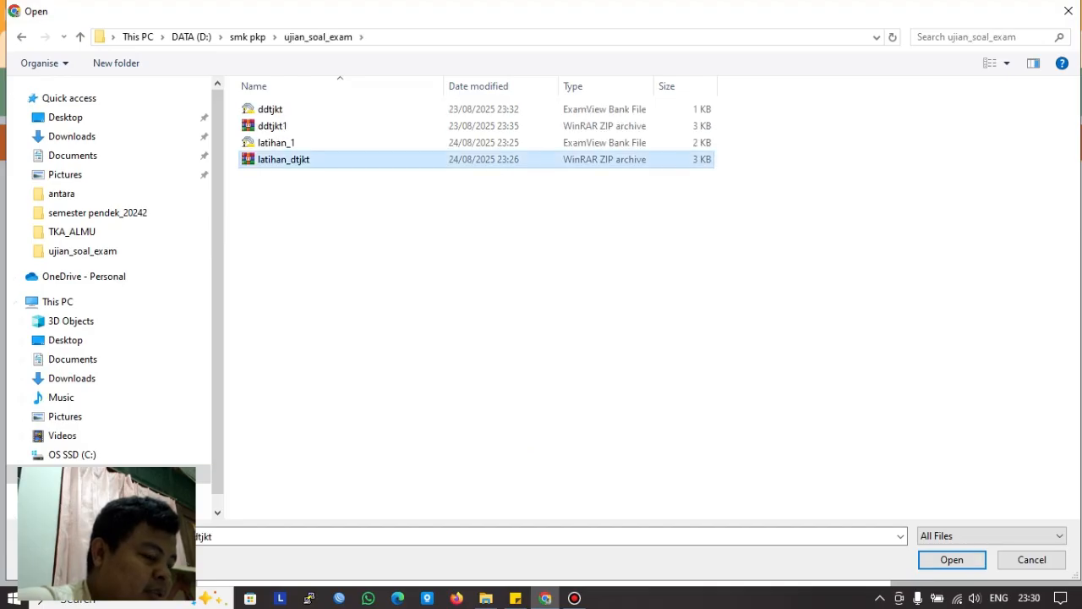
click(951, 559)
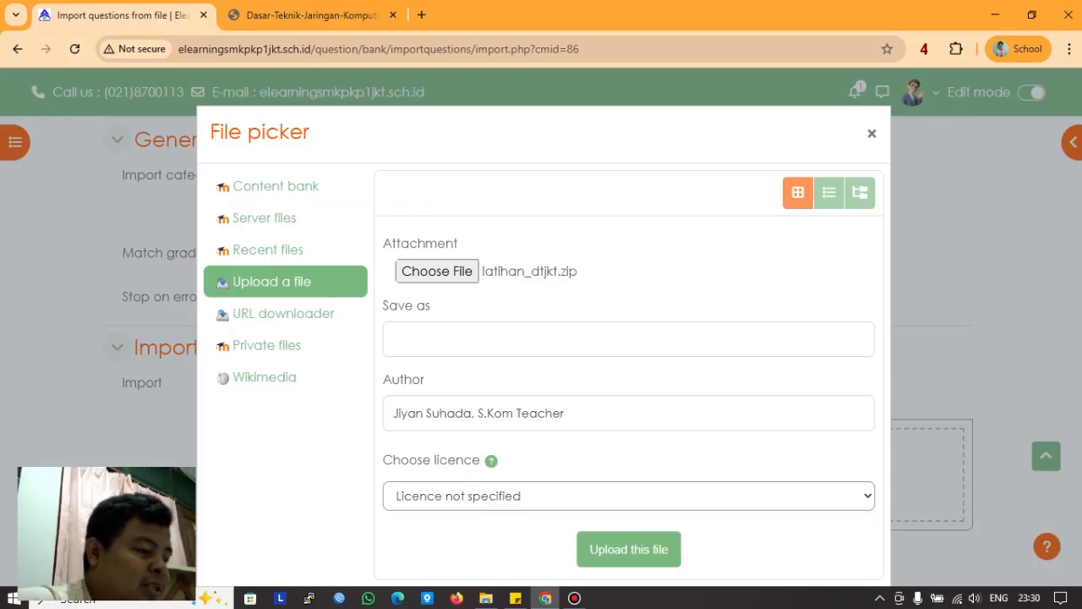
Step: Upload latihan_dtjkt.zip and submit the question import
click(628, 549)
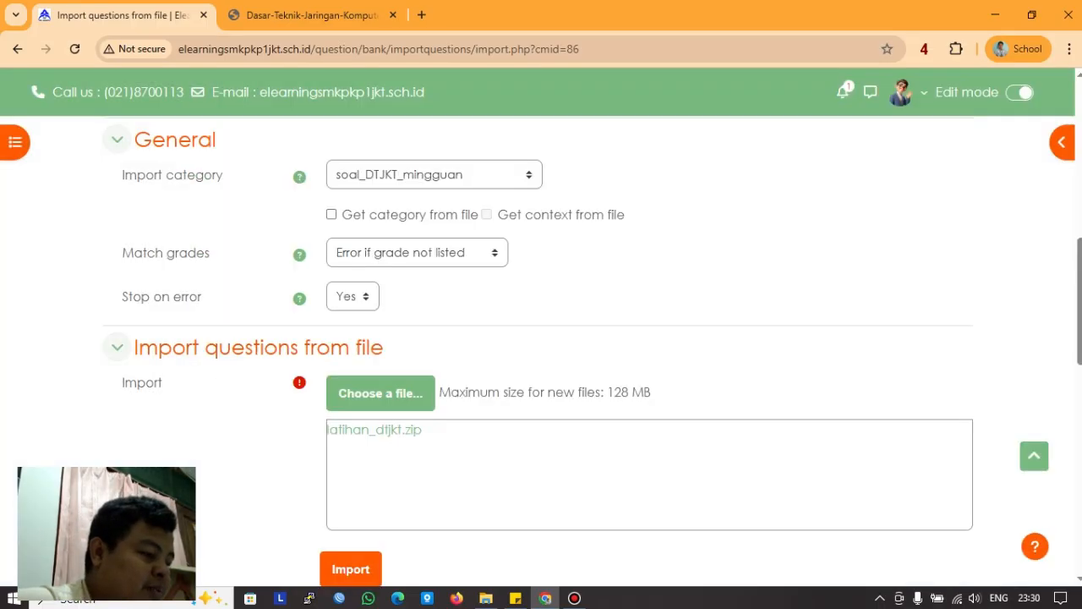
scroll(541, 338, down, 3)
click(351, 330)
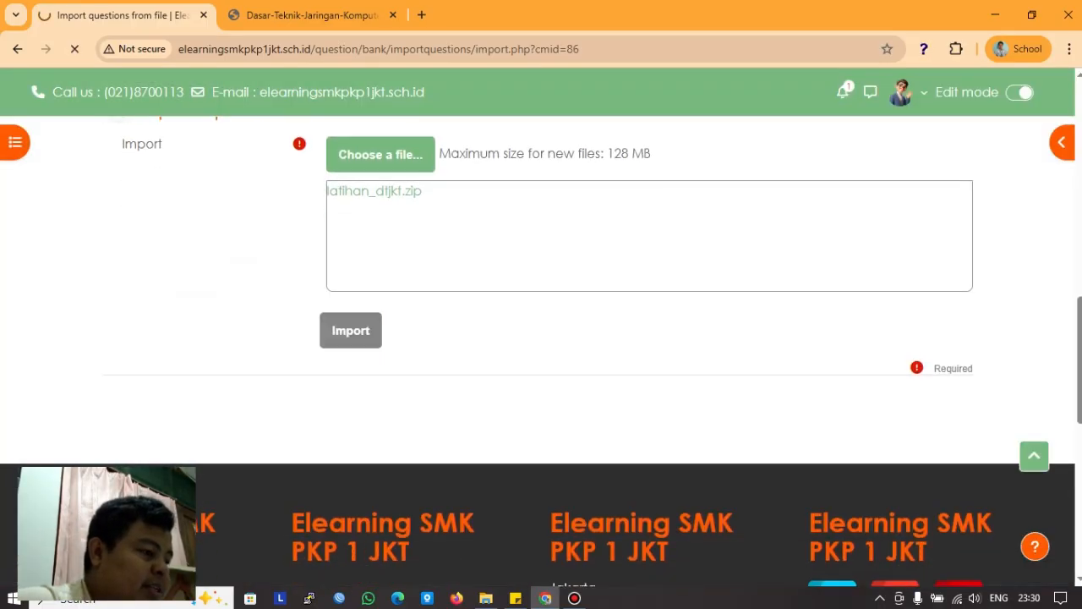
Step: Continue past the import results, then open latihan_mingguan's Editing quiz Questions page
scroll(363, 368, down, 3)
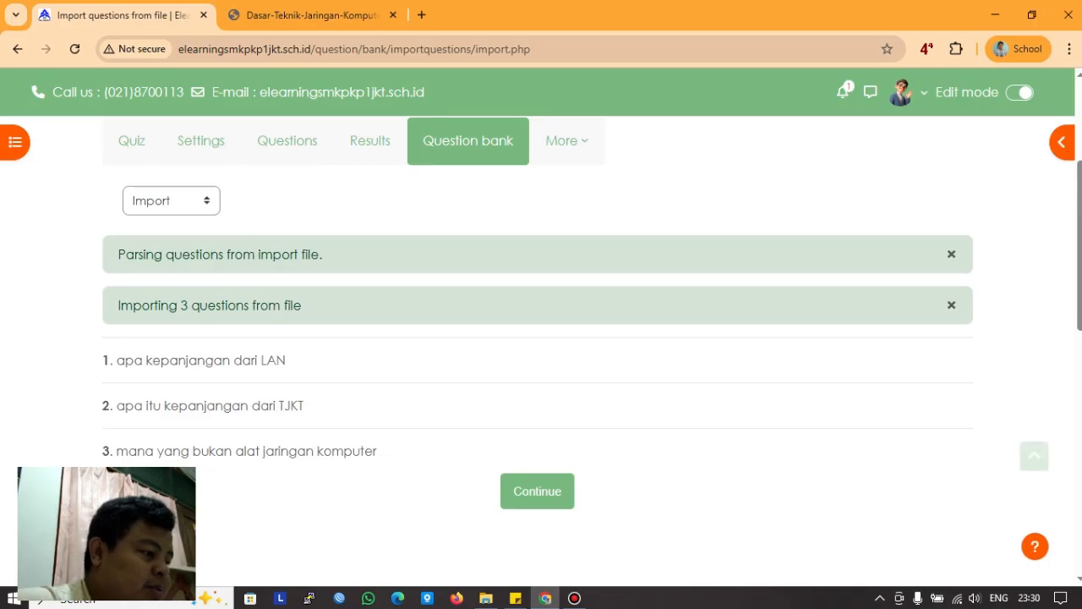
click(537, 491)
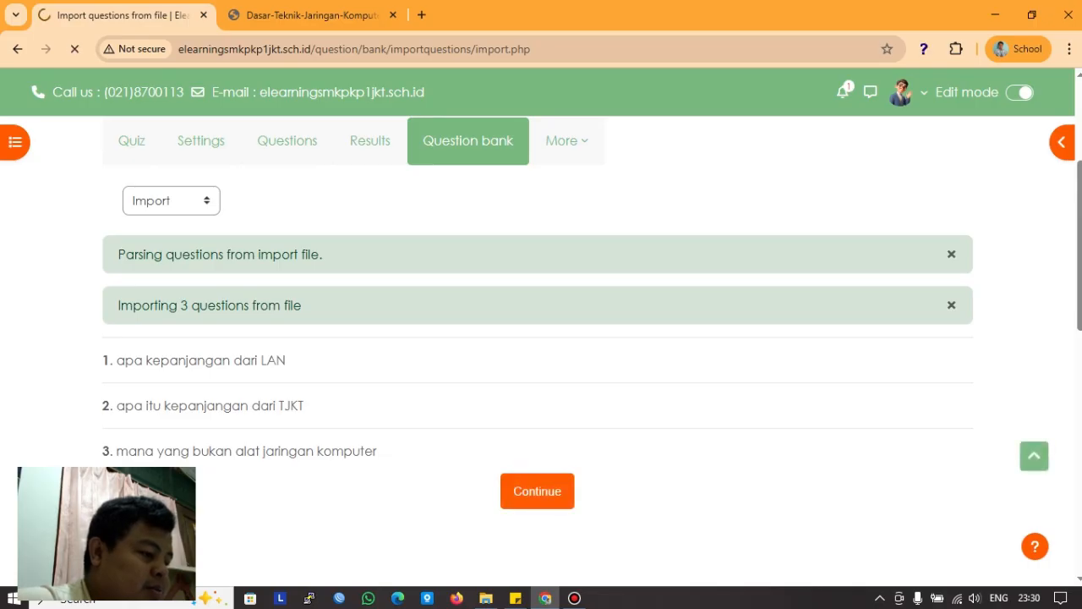
scroll(538, 347, down, 4)
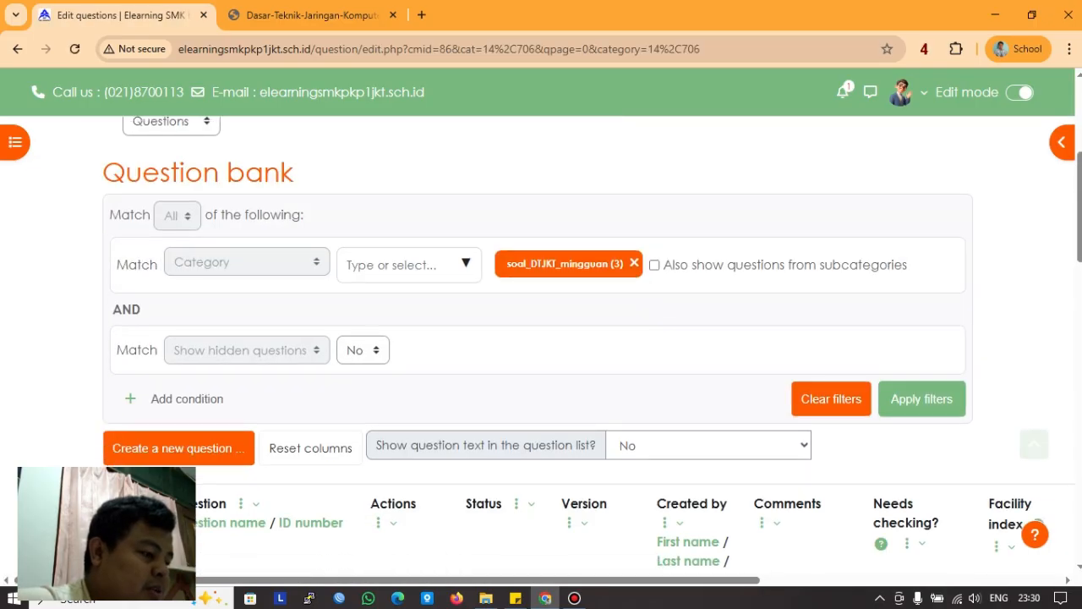
scroll(538, 346, down, 3)
scroll(538, 347, up, 6)
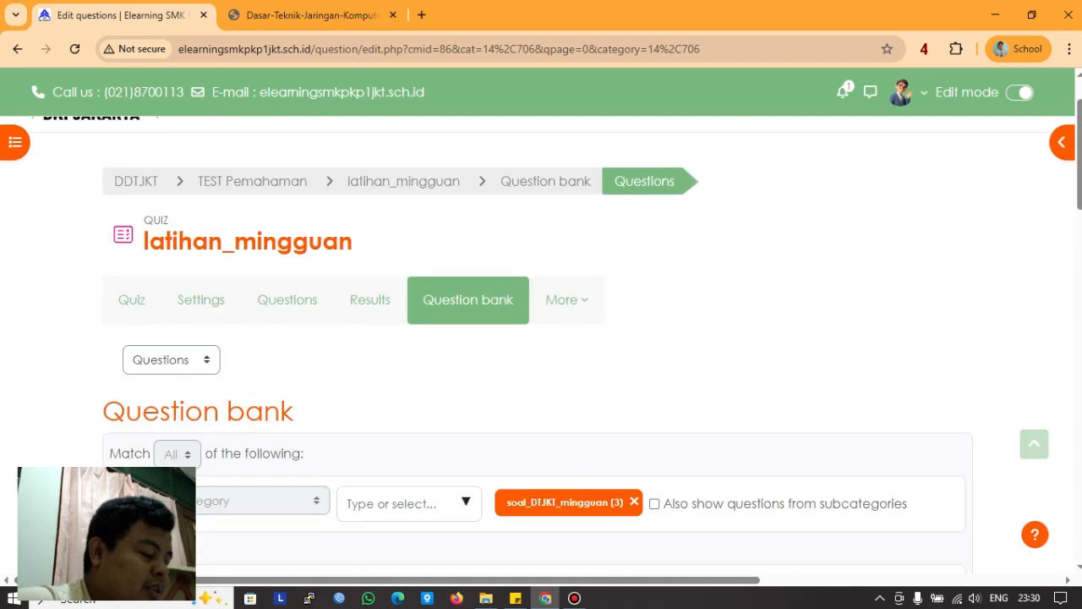
scroll(538, 346, up, 1)
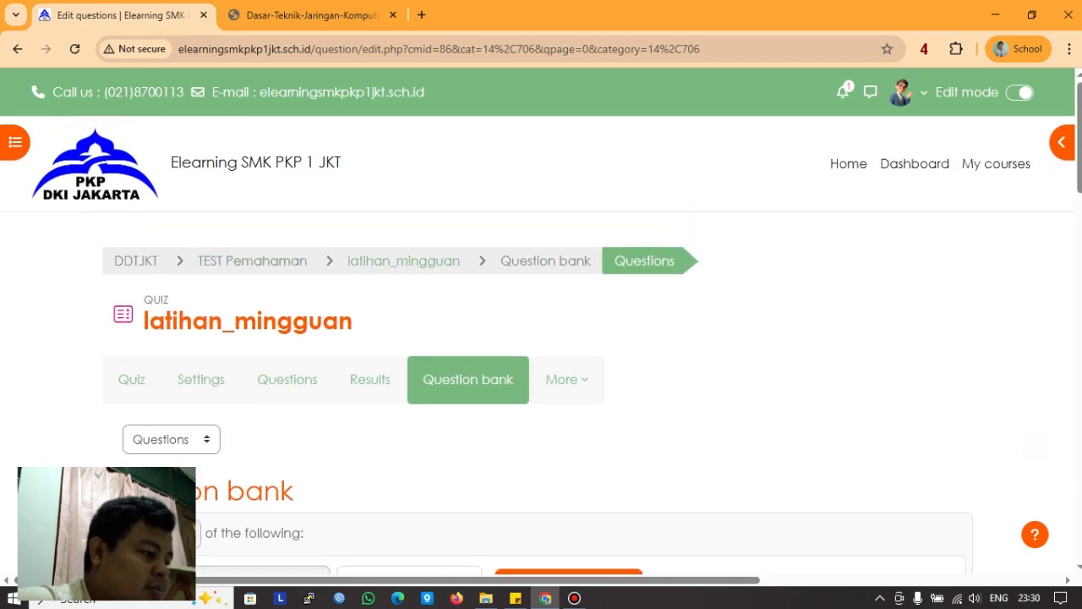
click(131, 379)
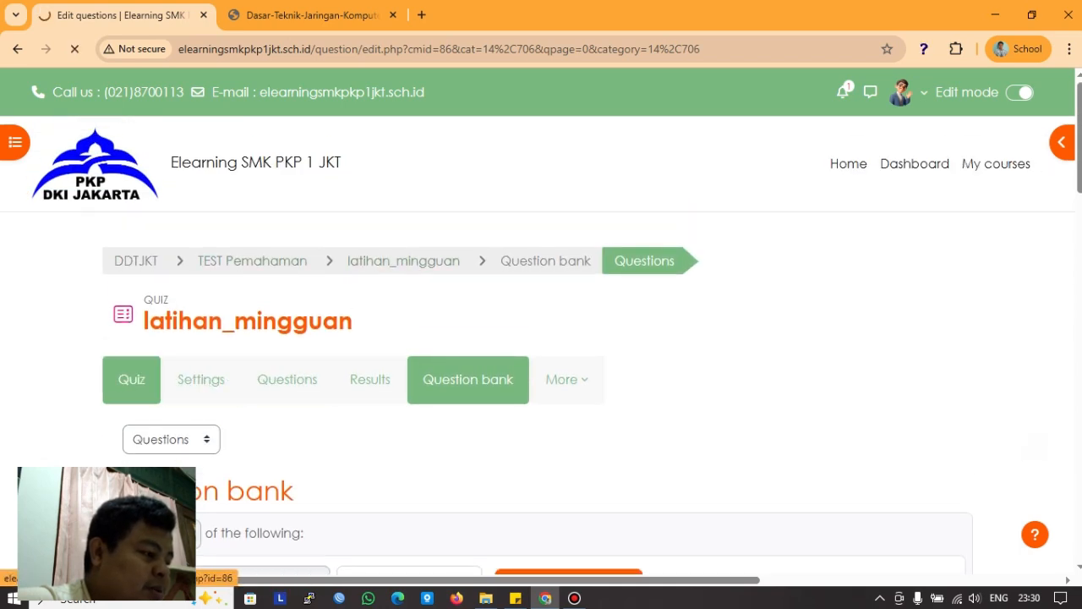
scroll(538, 346, down, 3)
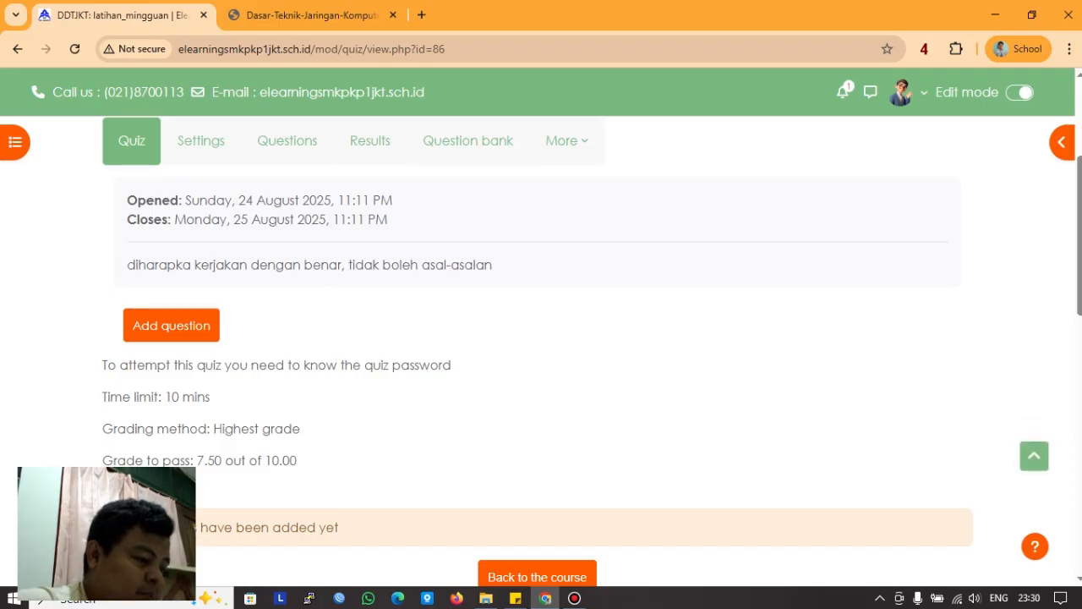
scroll(537, 347, down, 2)
click(171, 165)
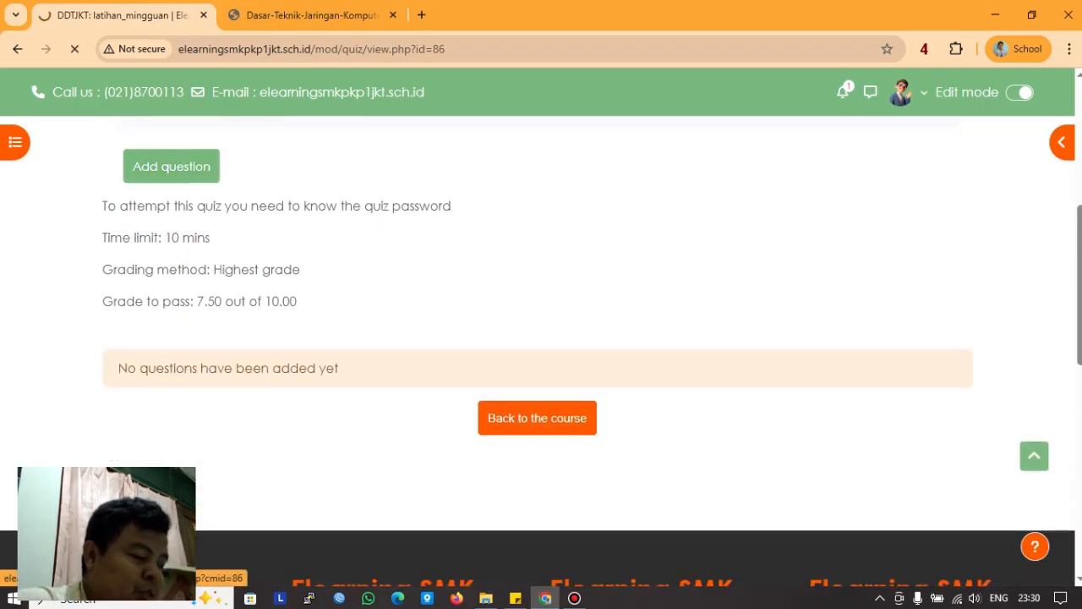
scroll(537, 358, down, 3)
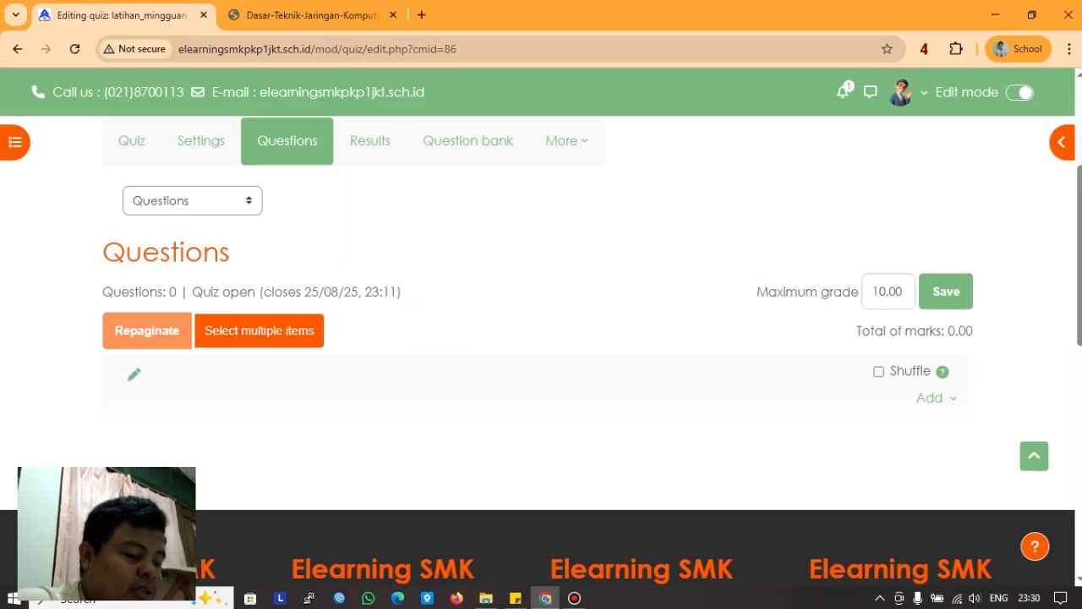
Step: Save a maximum grade of 100 and filter the question bank to soal_DTJKT_mingguan
text(0)
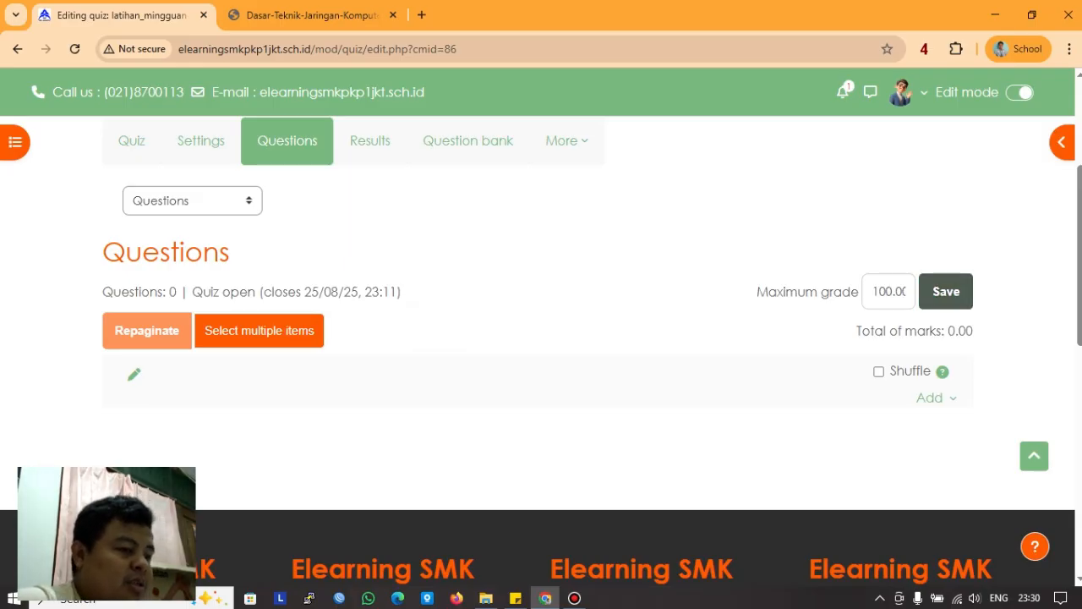
click(946, 291)
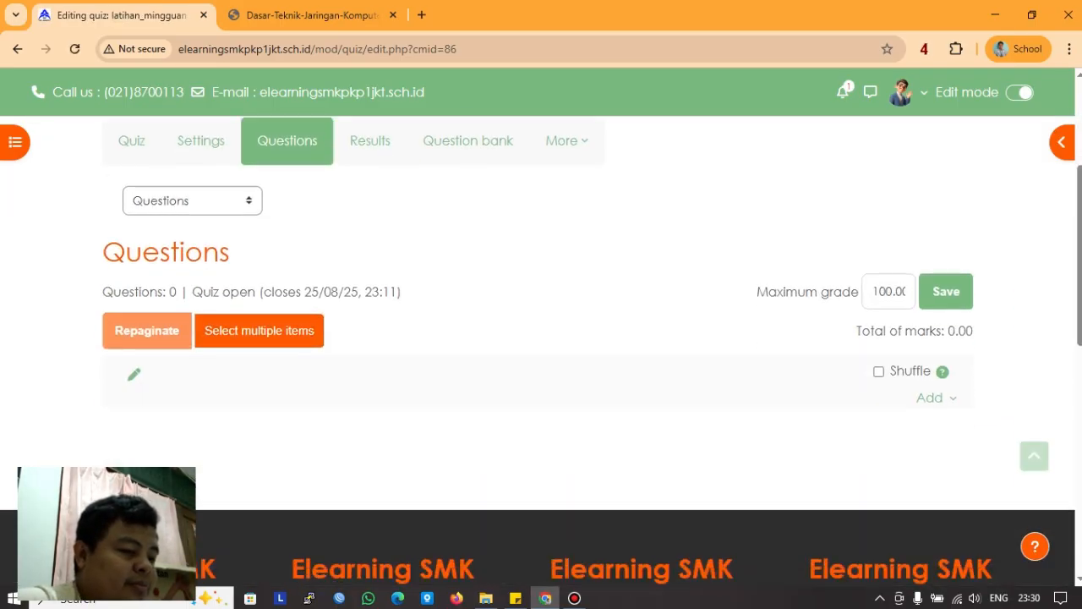
click(929, 397)
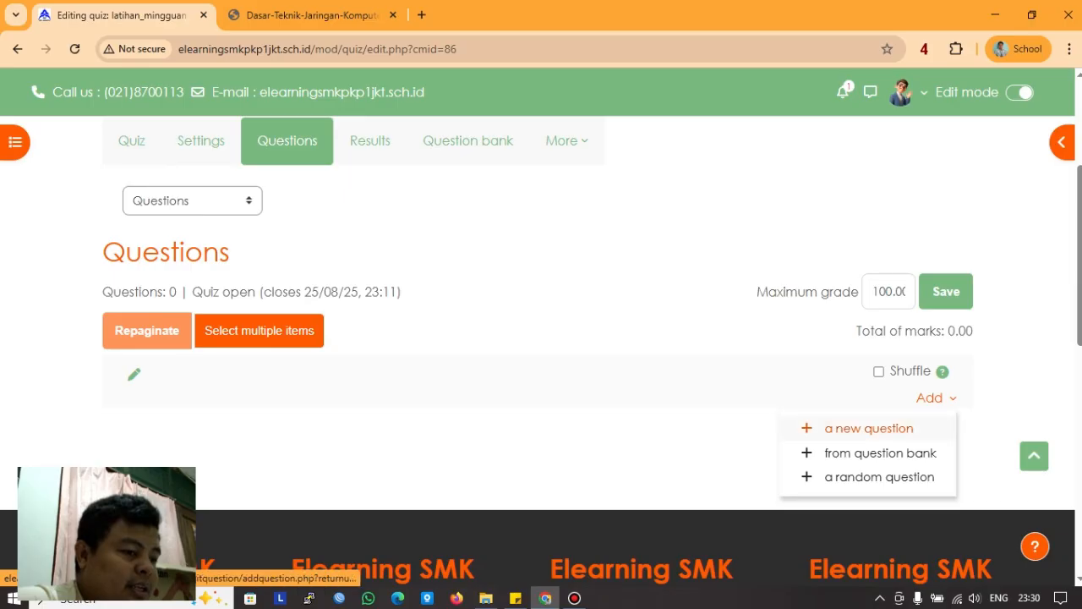
click(880, 452)
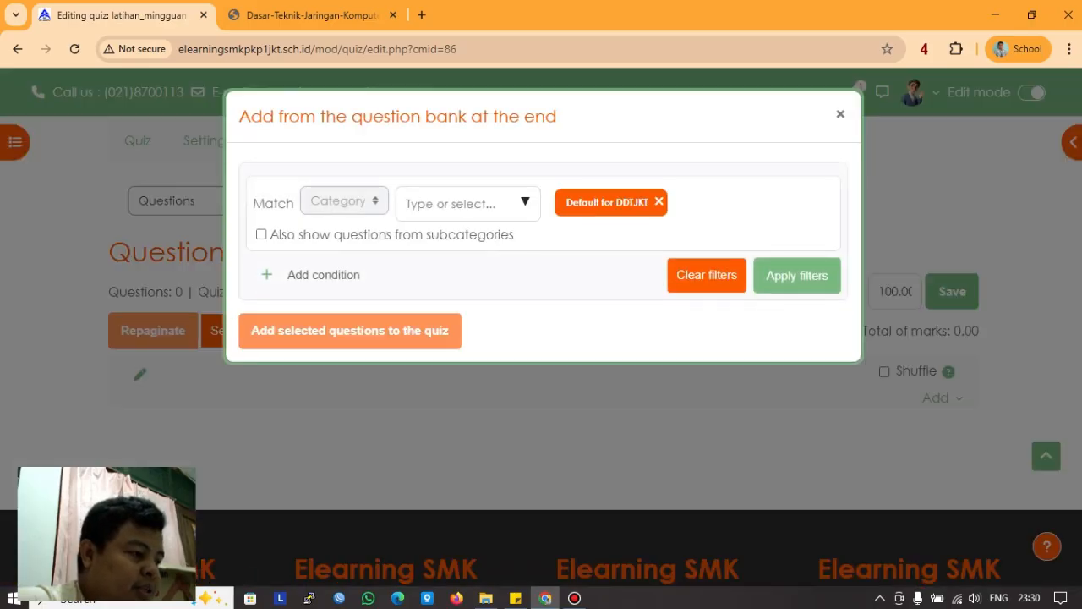
click(525, 202)
click(525, 202)
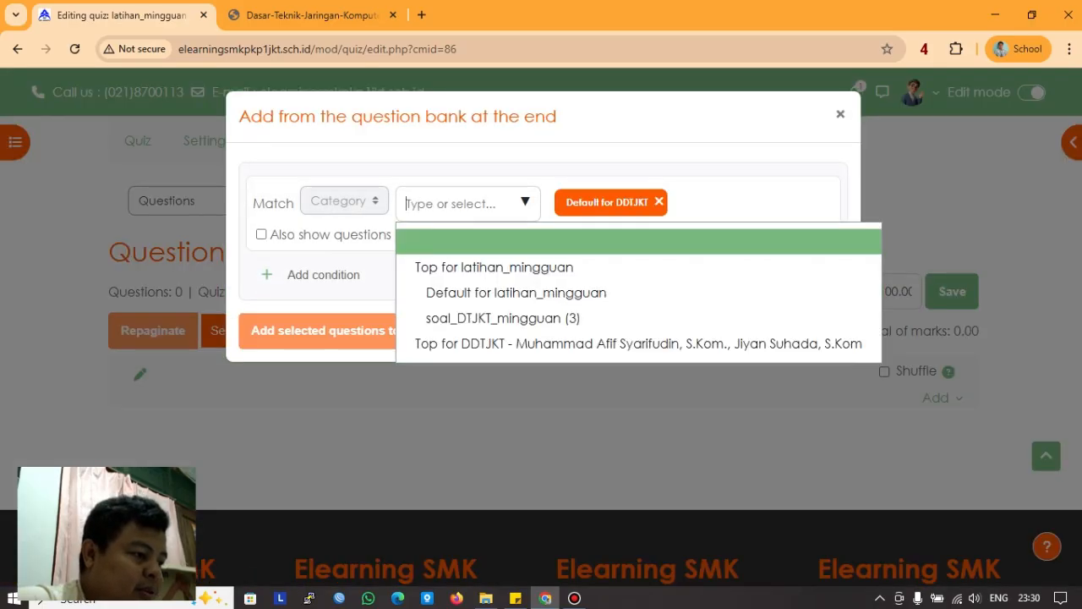
click(503, 317)
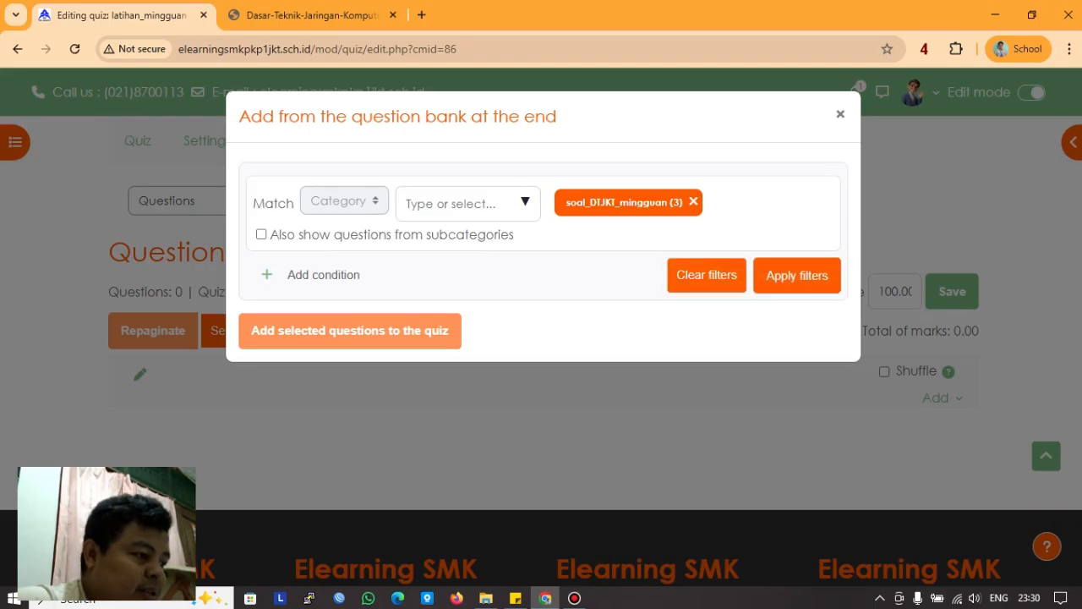
Step: Select all three soal_DTJKT_mingguan questions and add them to the quiz
click(797, 275)
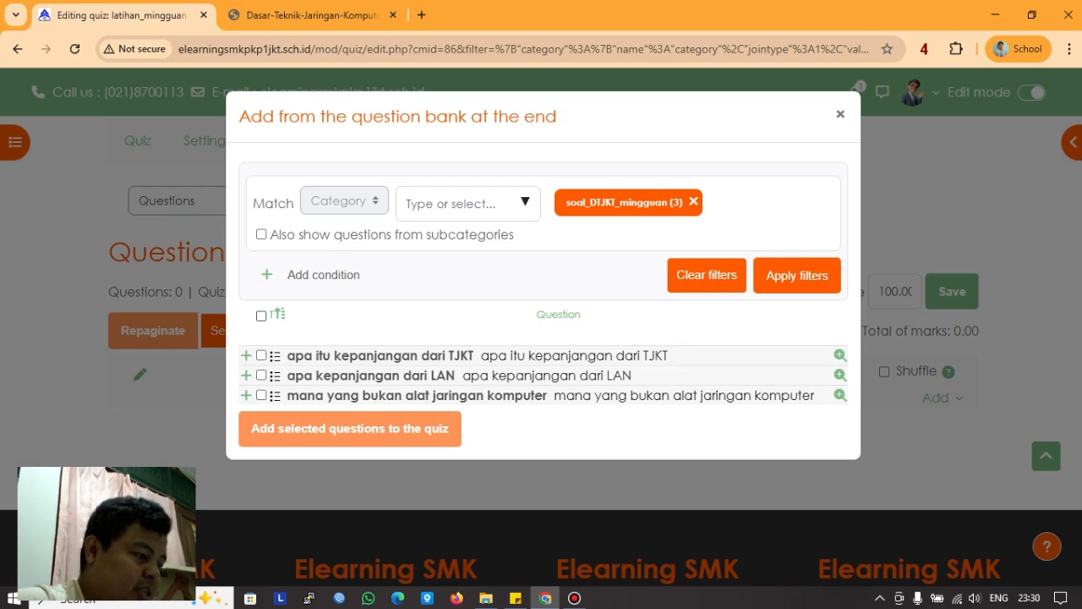
click(261, 316)
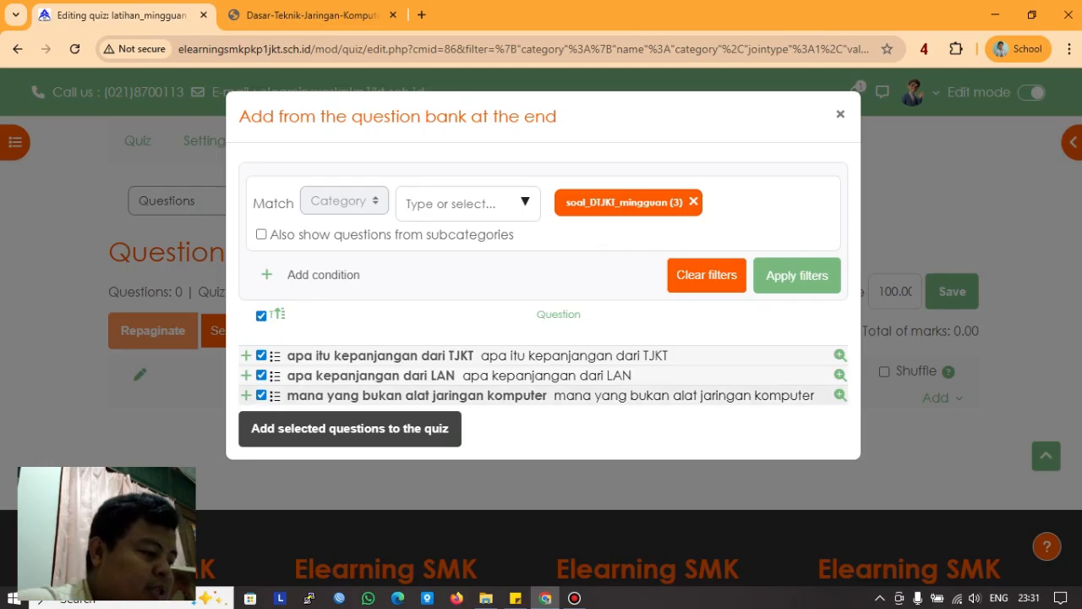
click(261, 315)
click(261, 315)
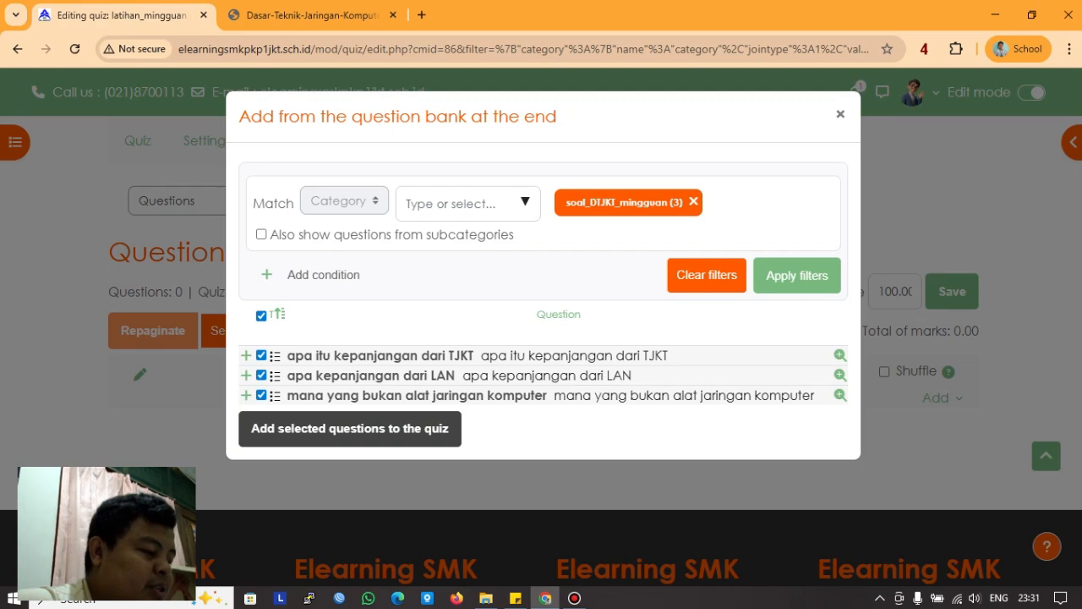
click(350, 427)
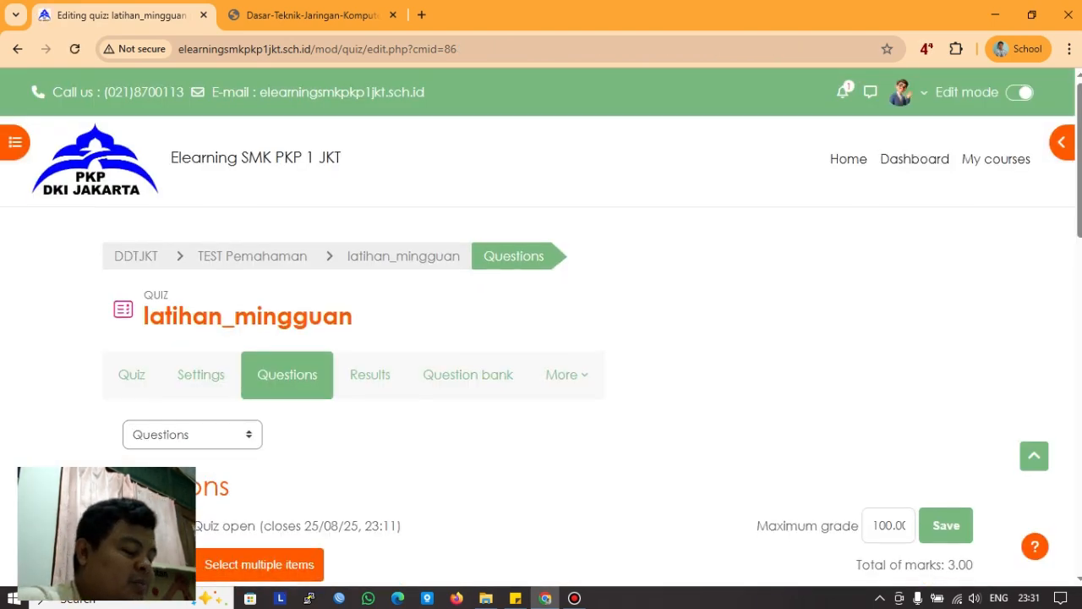
Step: Set the three question marks to 25.00, 25.00 and 50.00
scroll(541, 338, down, 5)
scroll(541, 338, up, 2)
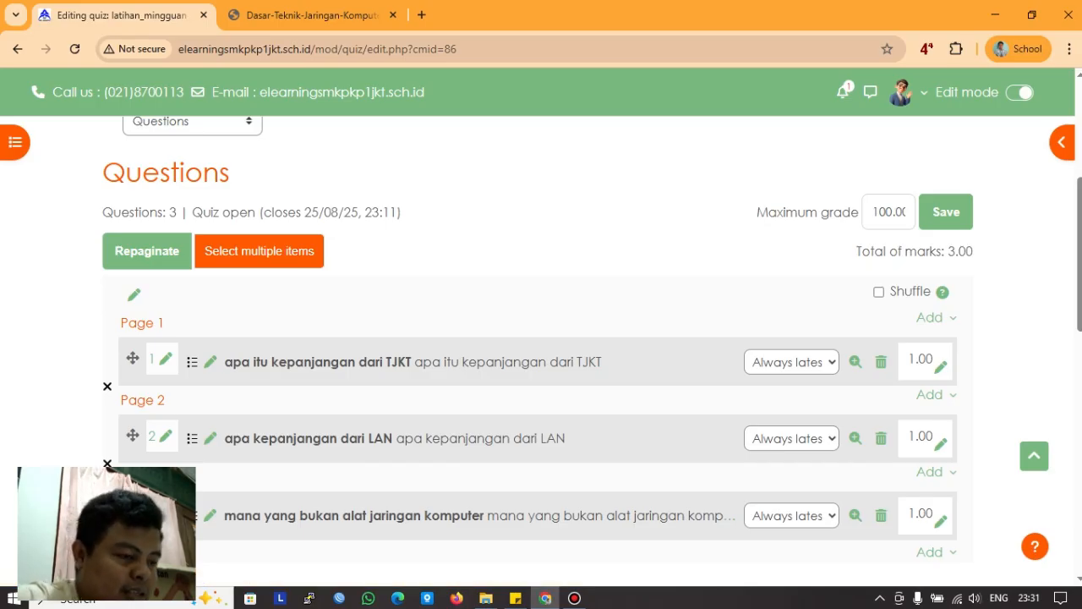
click(941, 365)
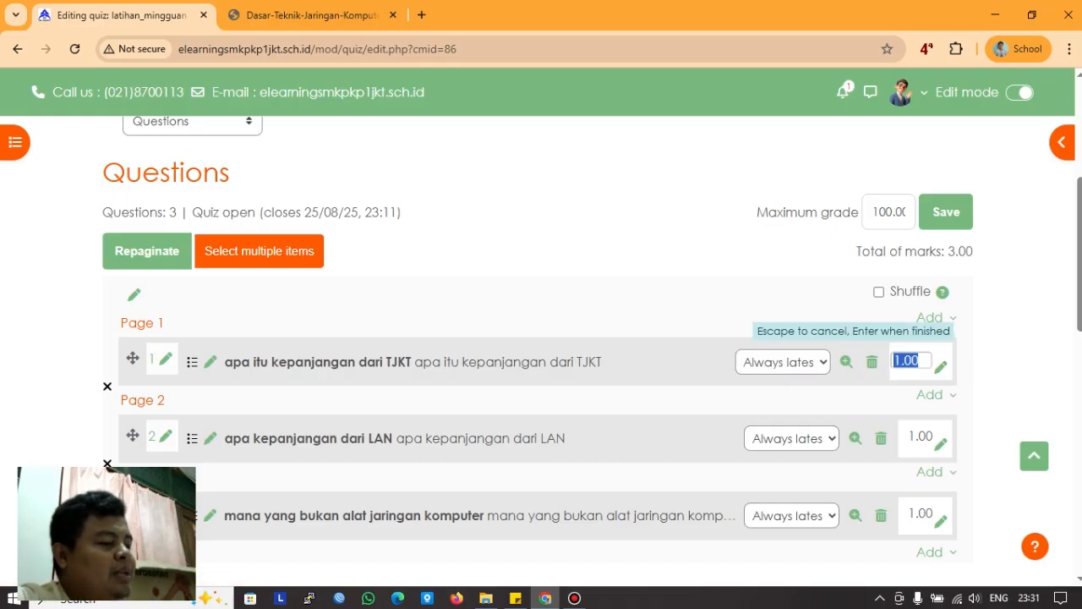
text(2)
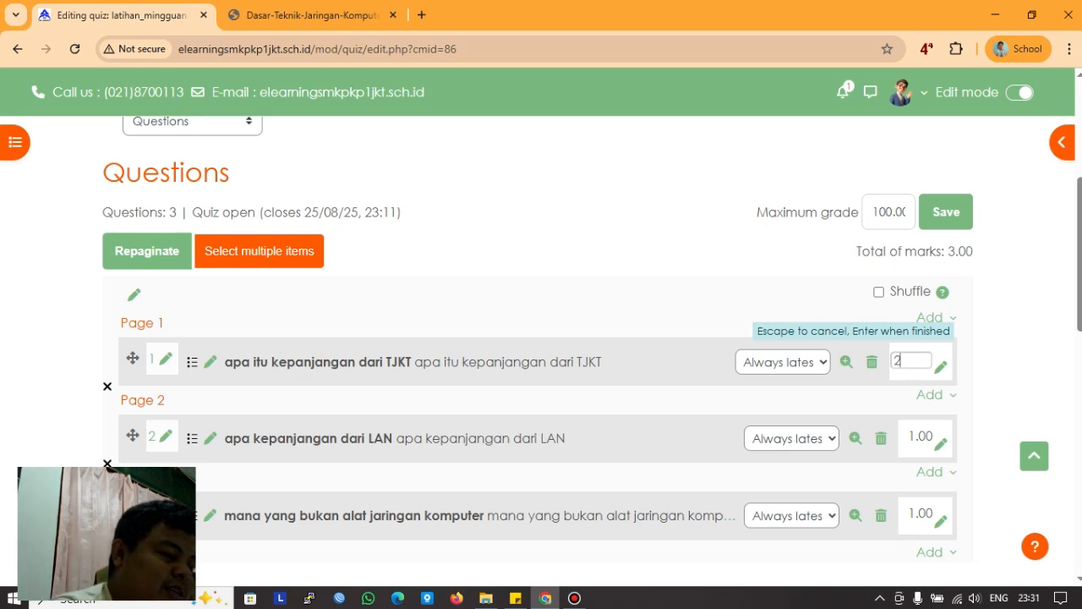
text(5)
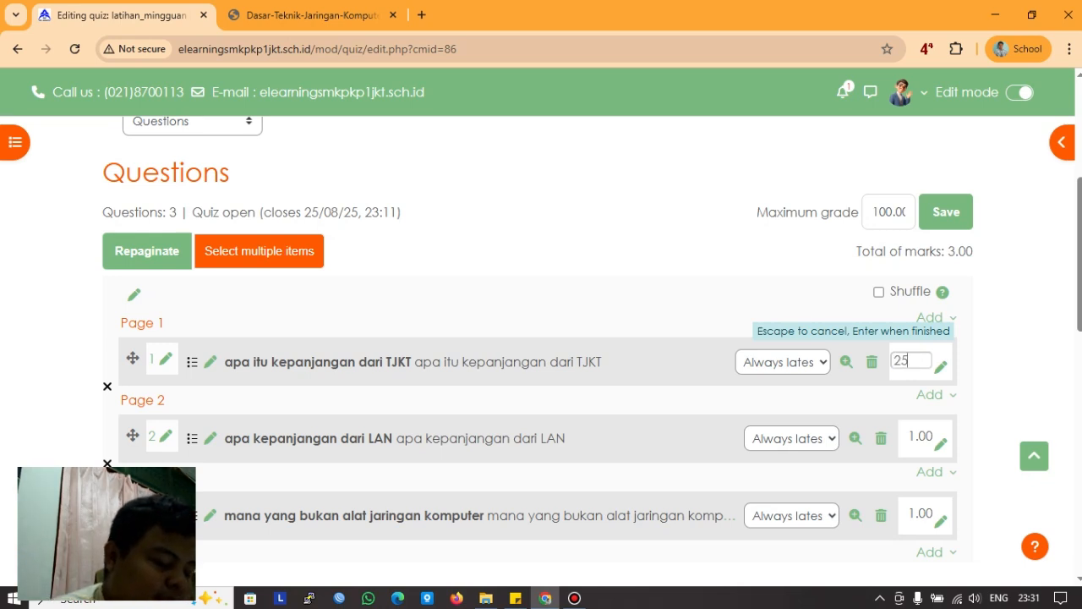
text(.00)
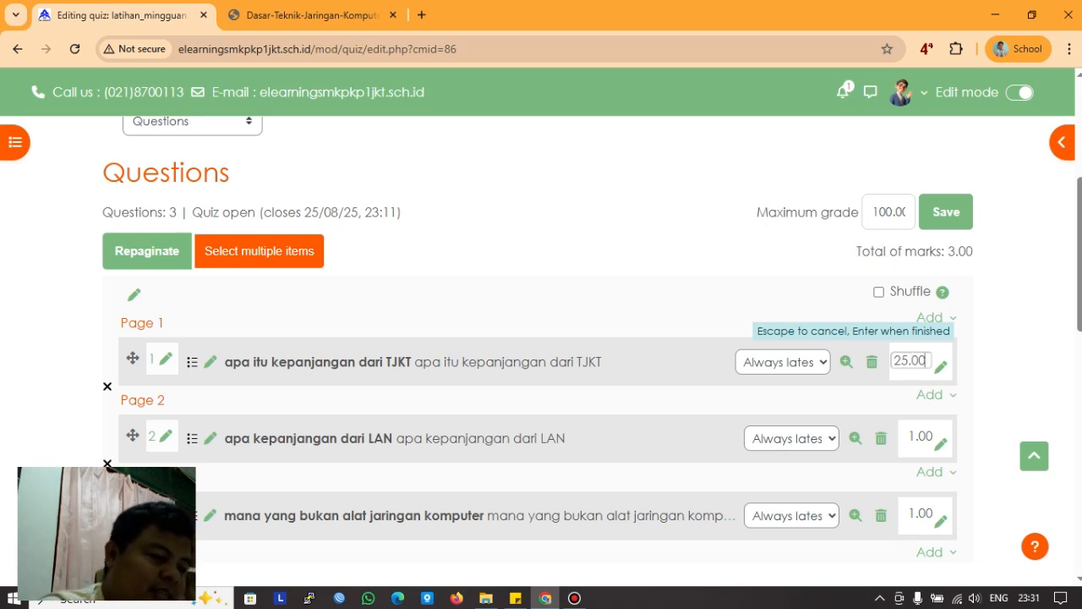
key(Return)
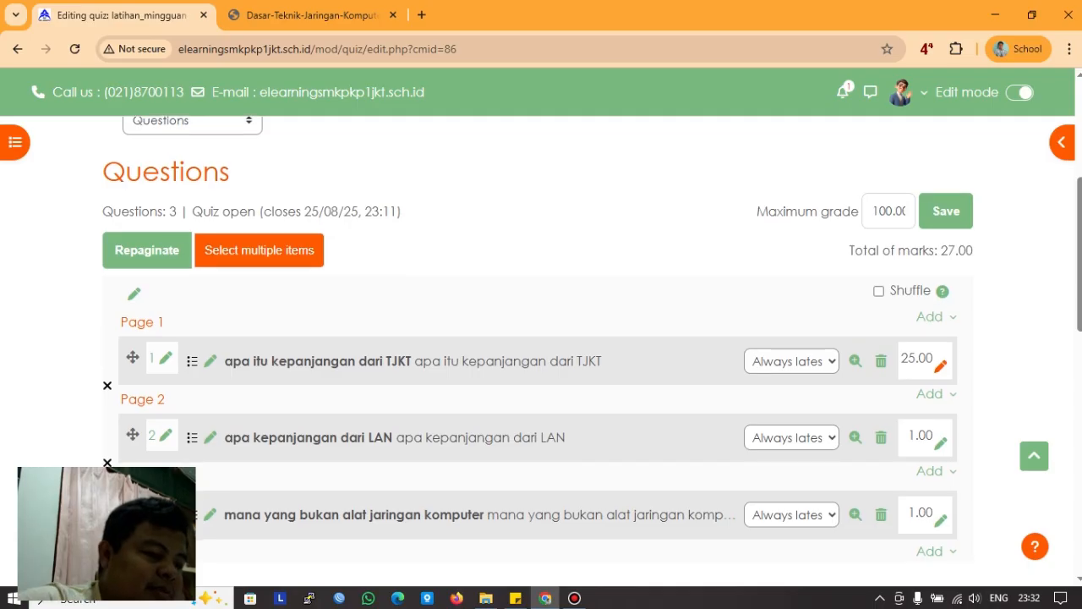
scroll(959, 359, down, 2)
click(940, 285)
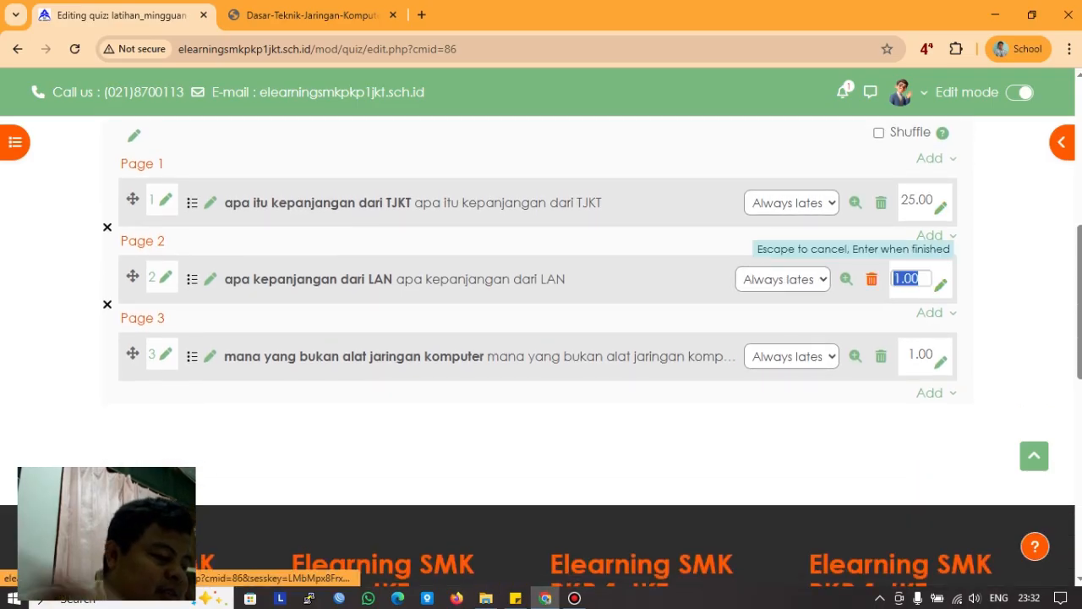
text(25.00)
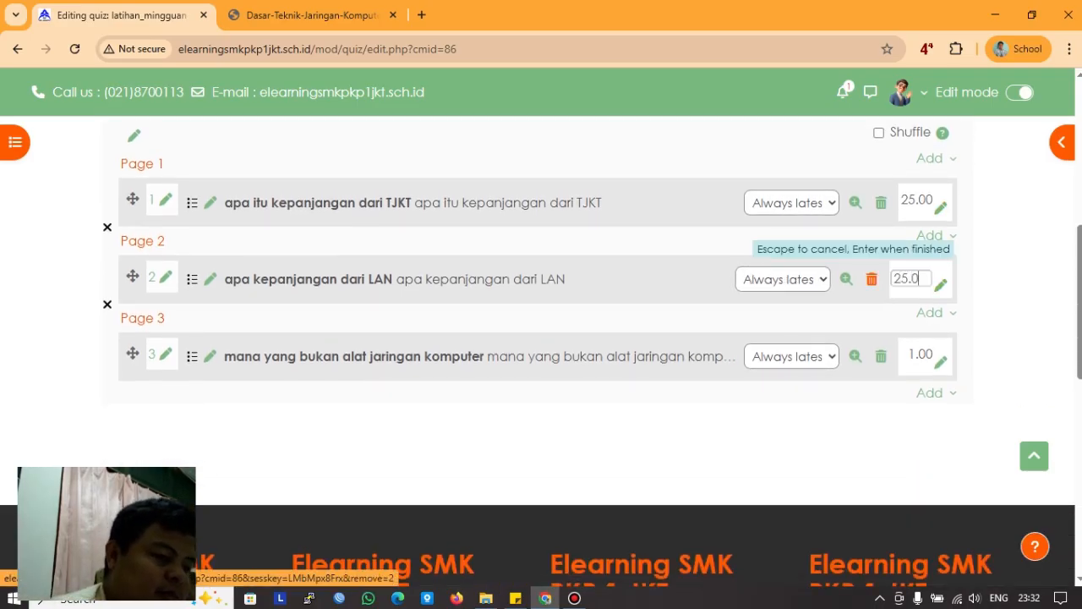
key(Return)
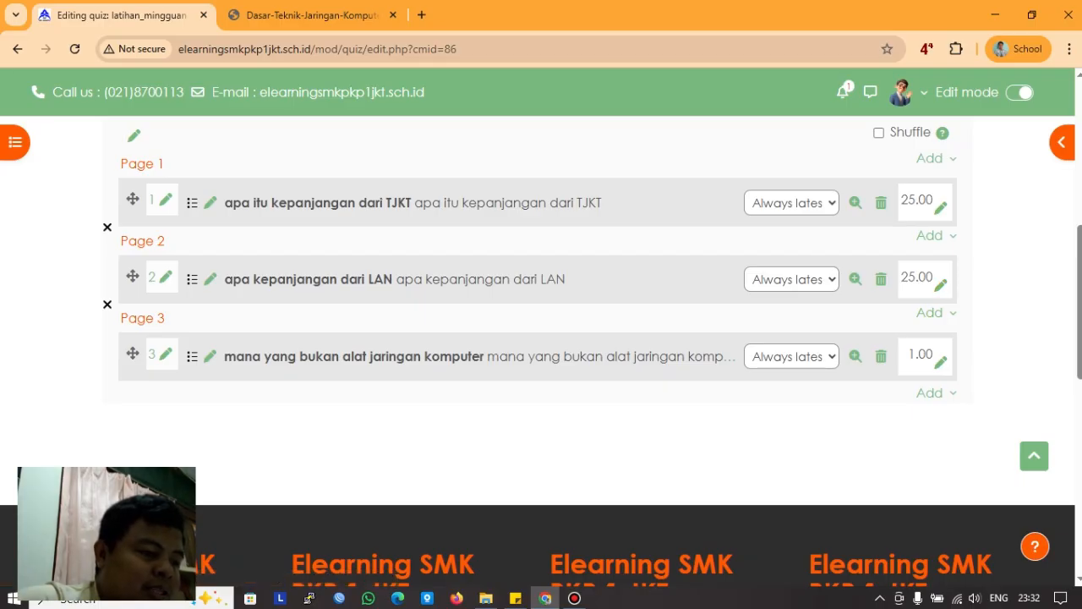
click(940, 361)
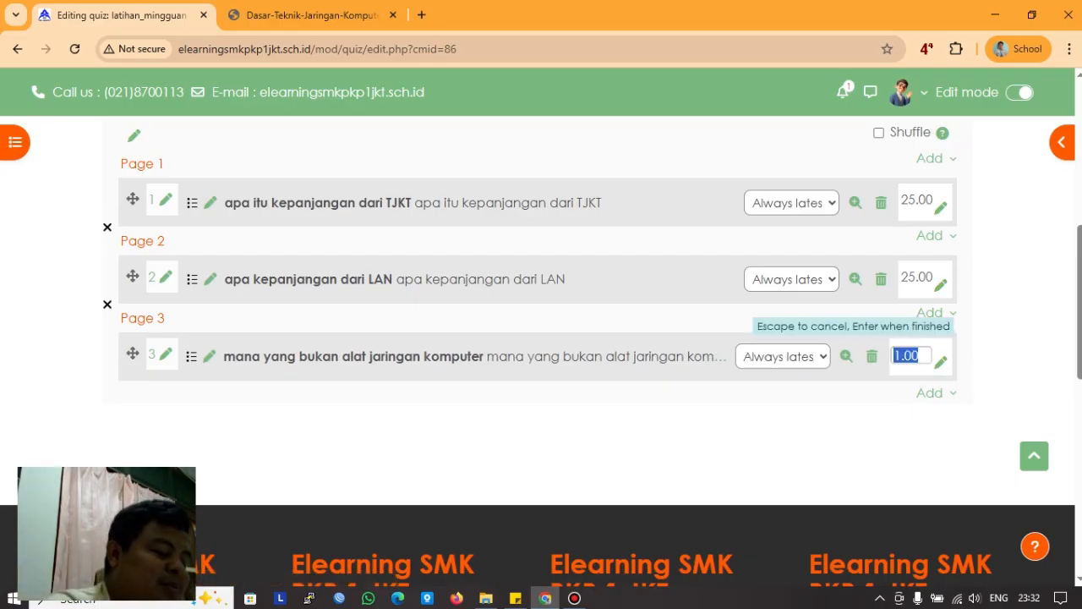
text(50.00)
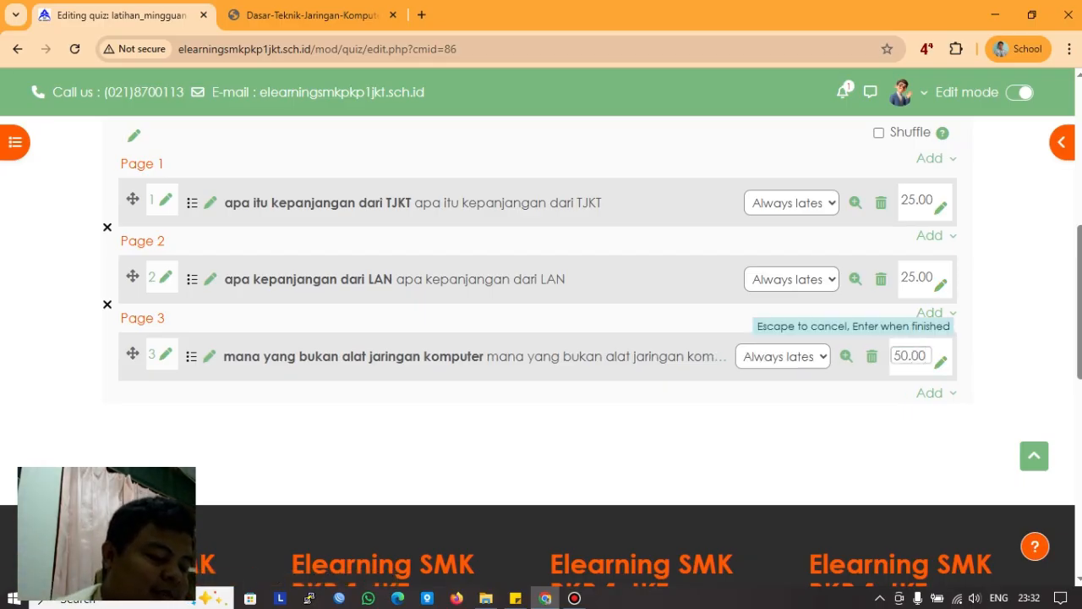
key(Return)
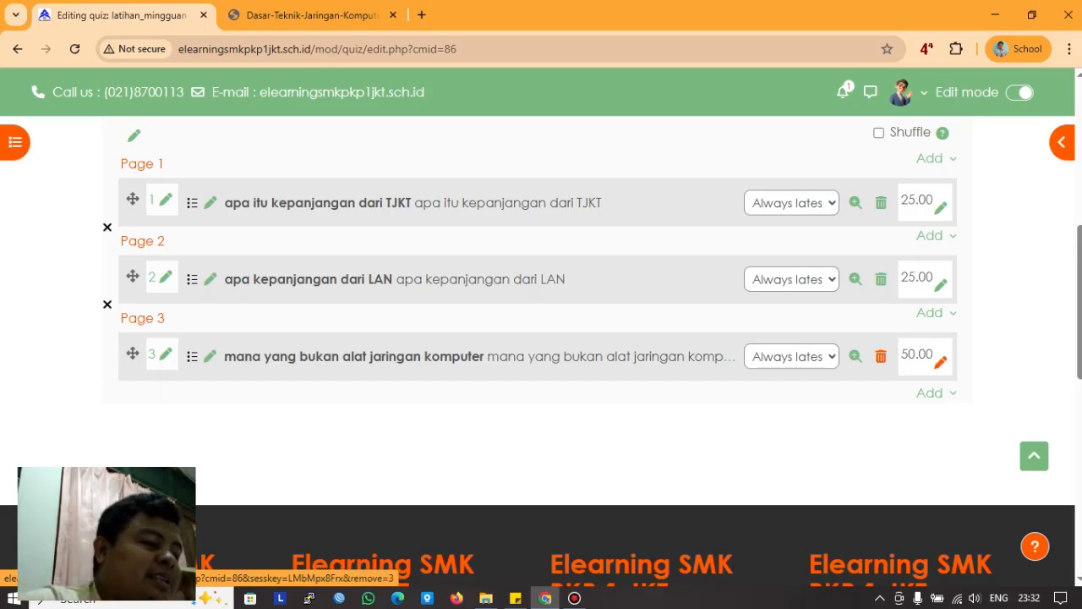
Step: Save the quiz's maximum grade of 100 and review the question list
scroll(854, 356, up, 3)
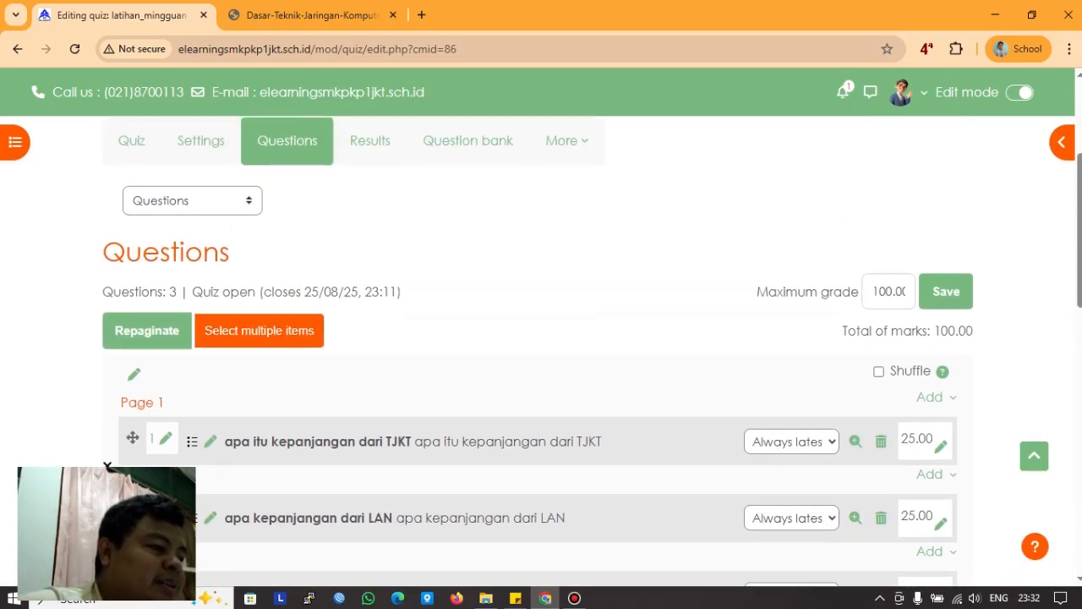
scroll(541, 351, down, 7)
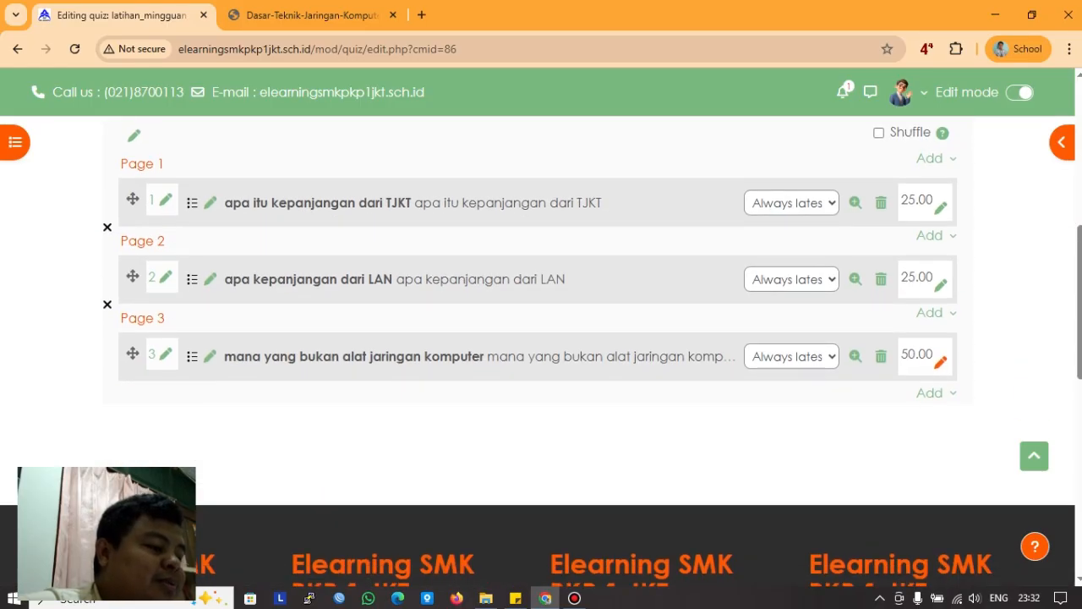
scroll(541, 351, up, 6)
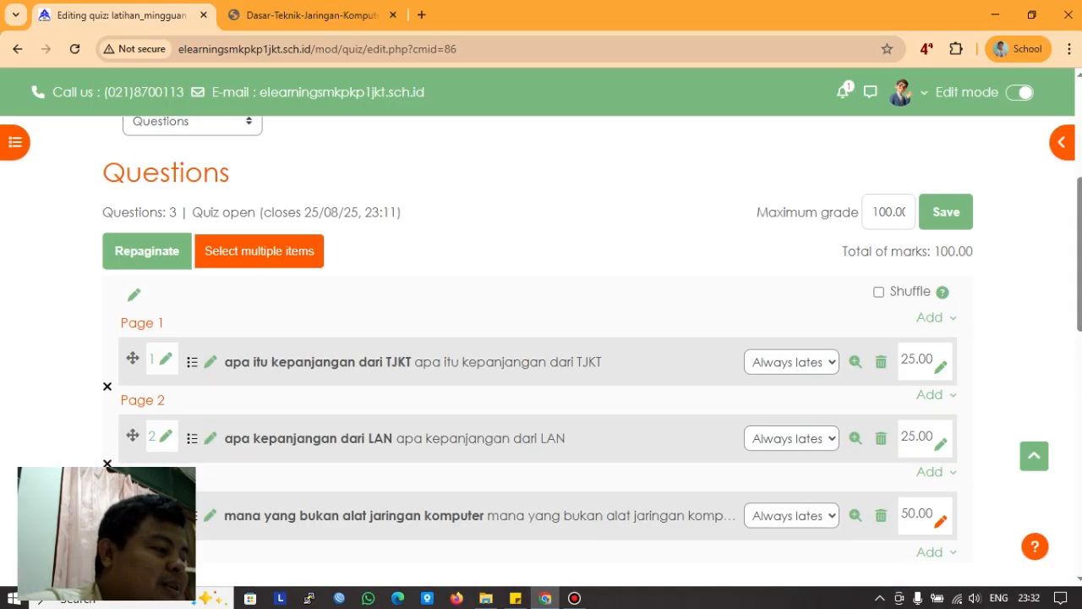
click(946, 212)
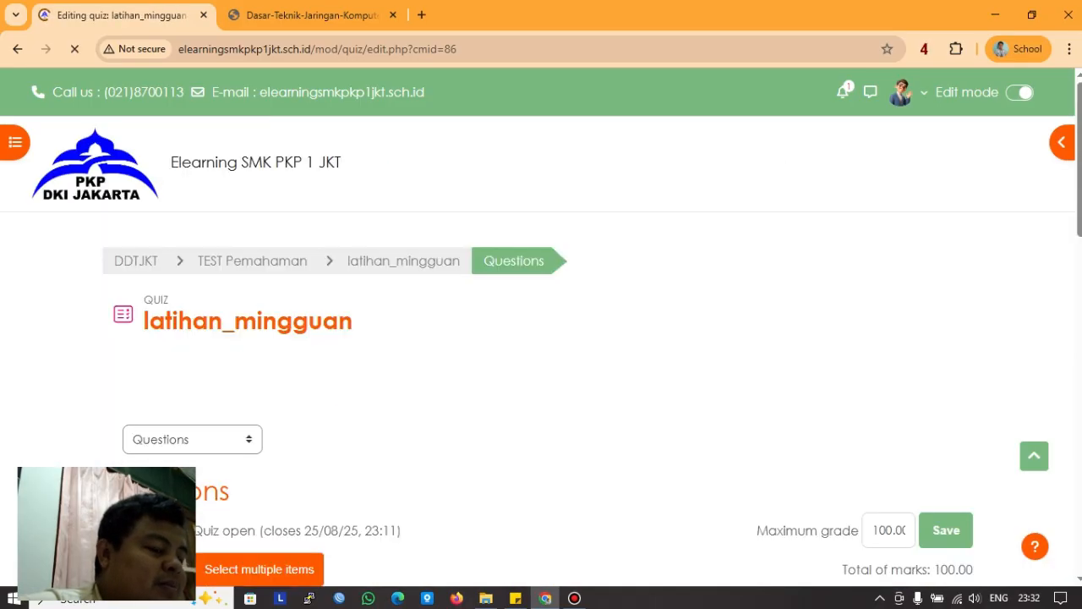
scroll(605, 433, down, 5)
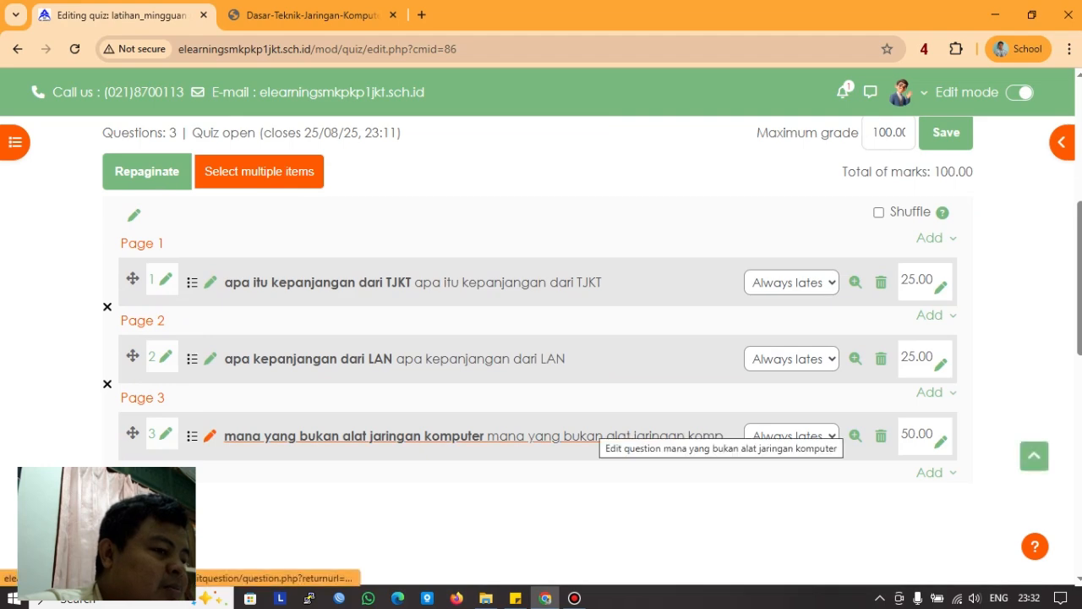
scroll(591, 435, down, 2)
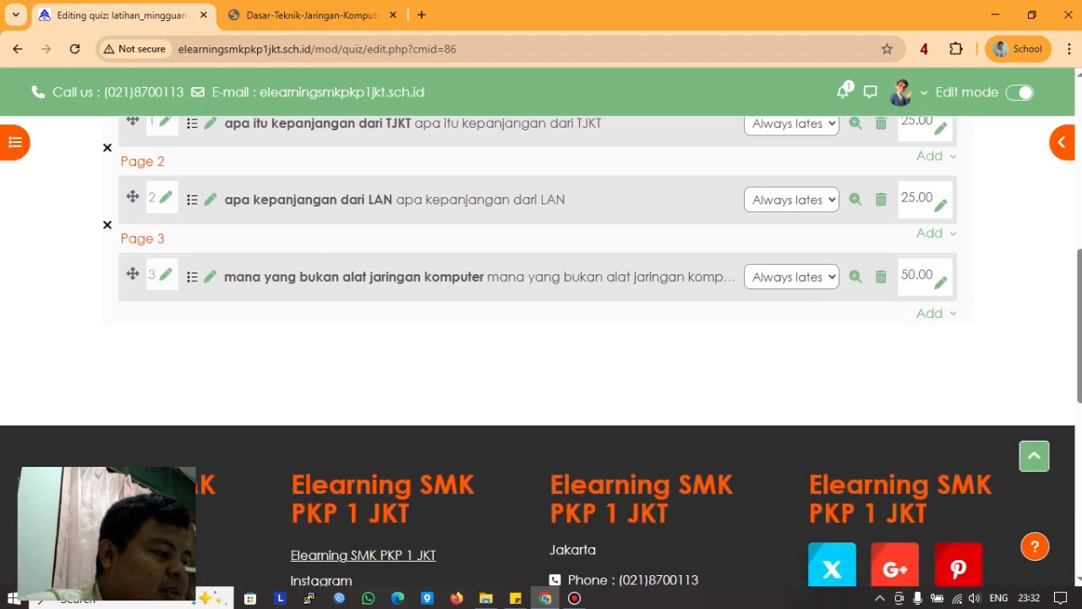
click(929, 313)
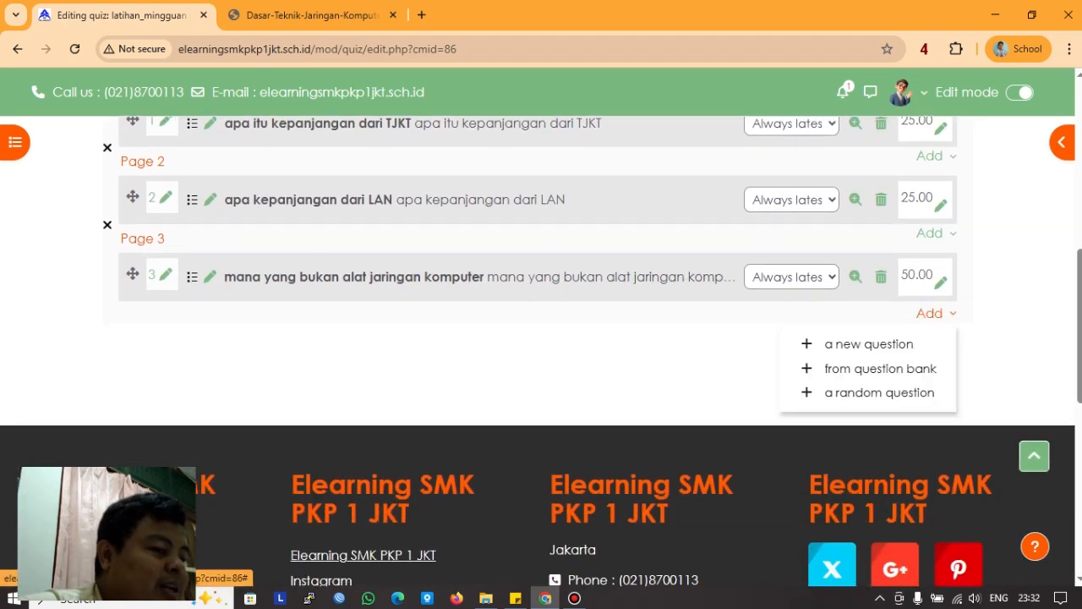
click(668, 368)
scroll(634, 364, up, 6)
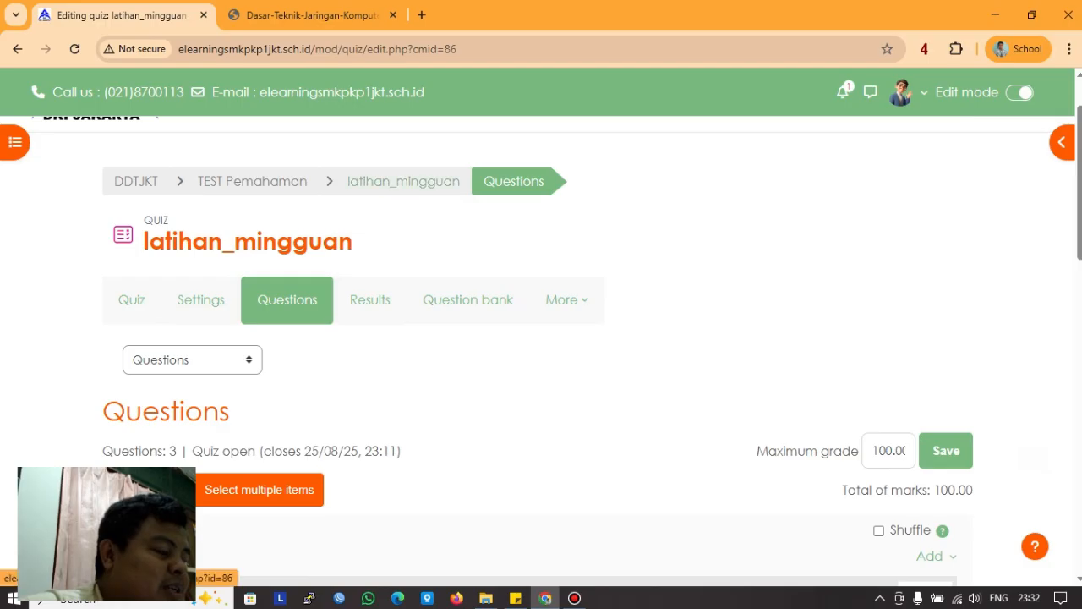
Step: Open the latihan_mingguan quiz overview and cancel a preview attempt to review its settings
click(404, 181)
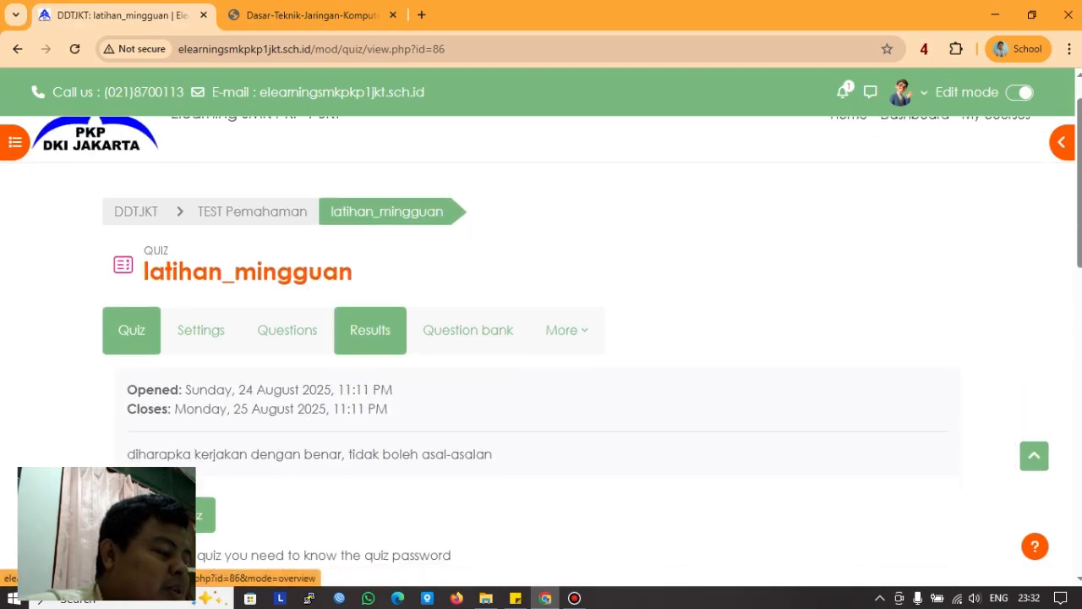
scroll(371, 329, down, 3)
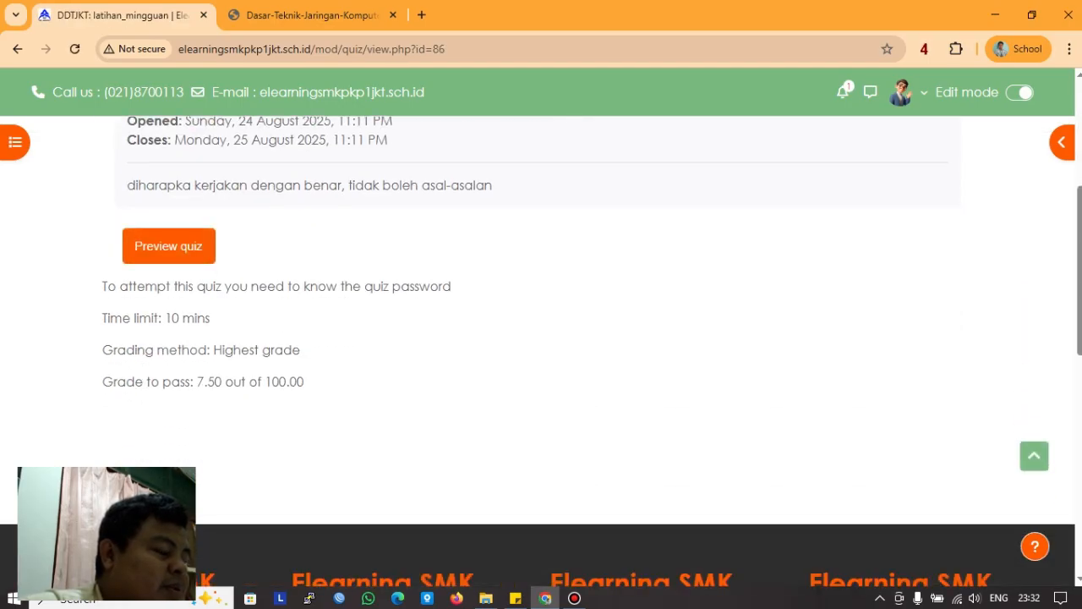
click(168, 246)
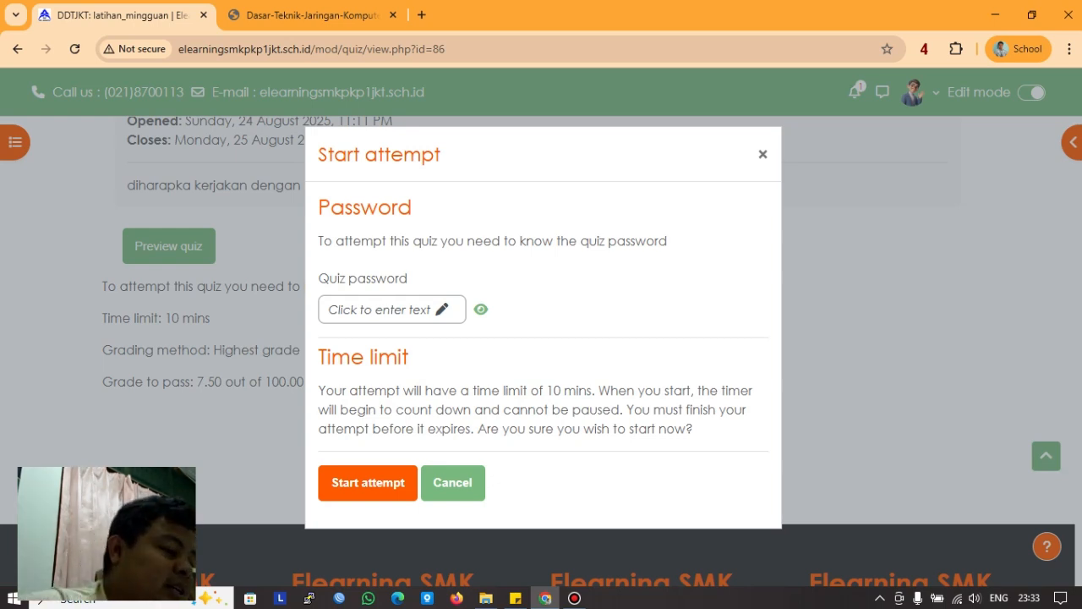
click(452, 482)
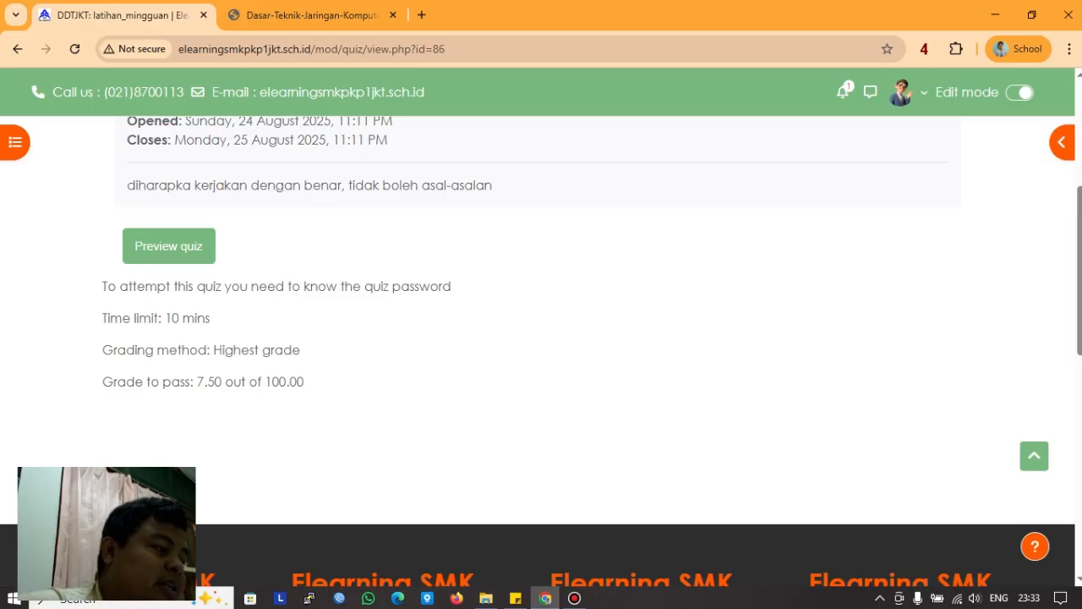
scroll(541, 338, up, 5)
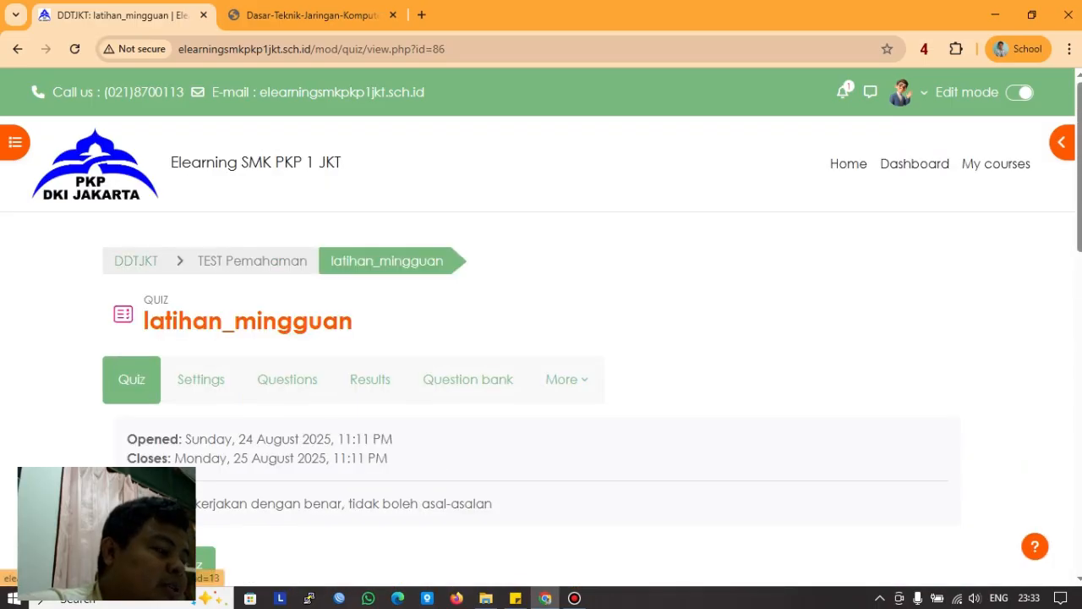
Step: Return to the DDTJKT course page and scroll through its contents
click(136, 260)
scroll(541, 296, down, 4)
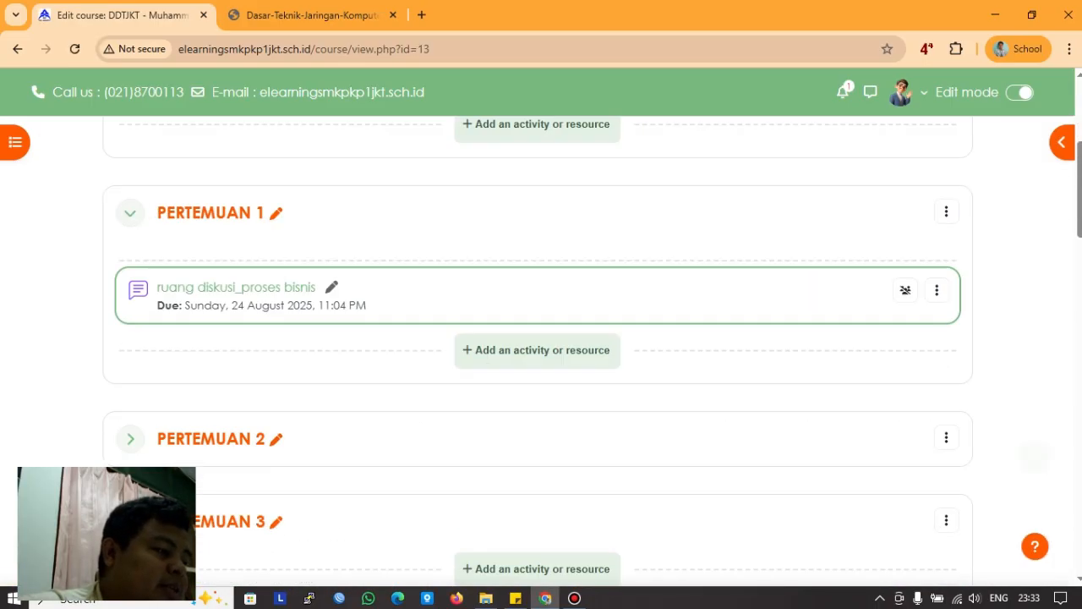
scroll(541, 339, down, 5)
scroll(541, 338, up, 6)
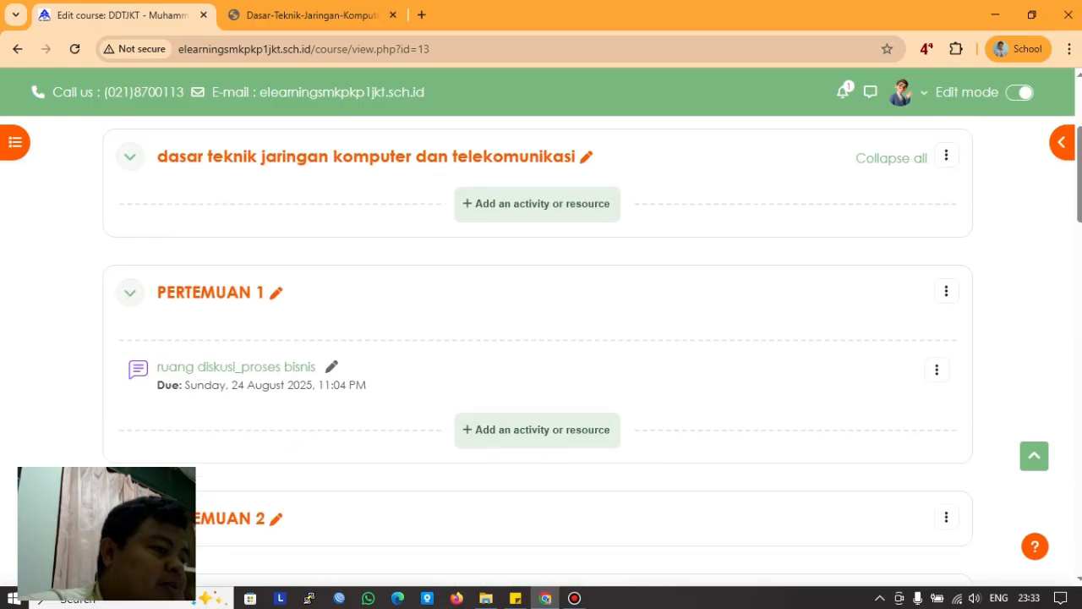
scroll(541, 338, up, 3)
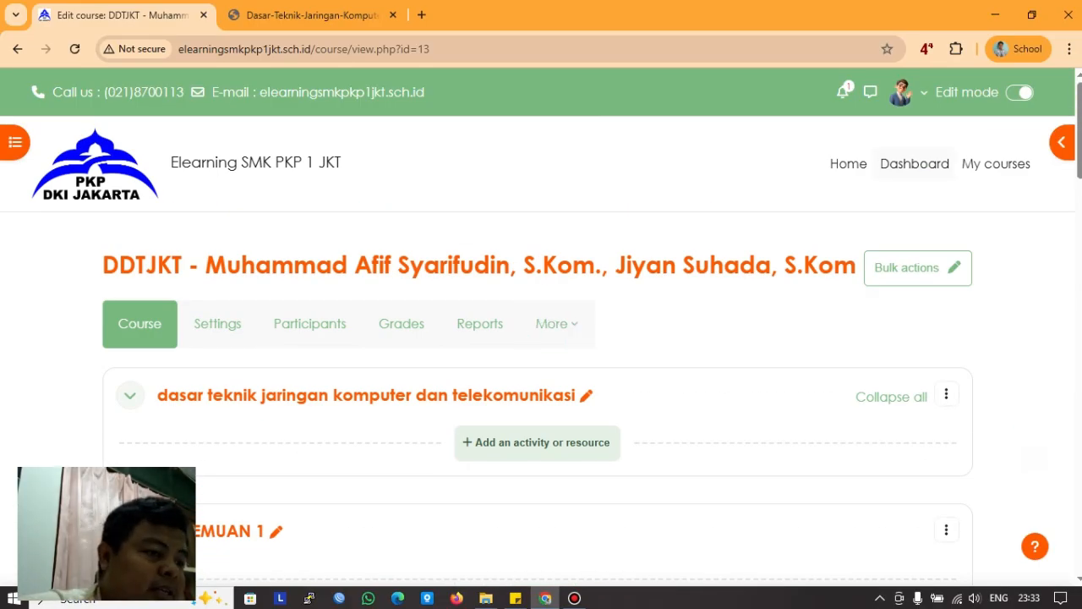
Step: Go to the Dashboard and browse its Timeline and Calendar
click(915, 164)
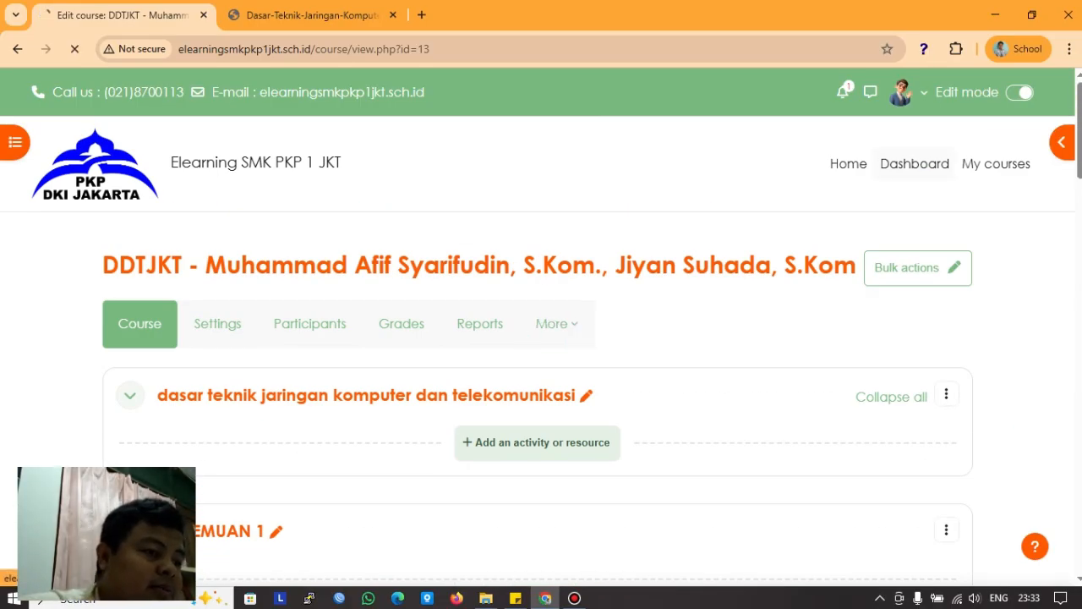
scroll(915, 163, down, 3)
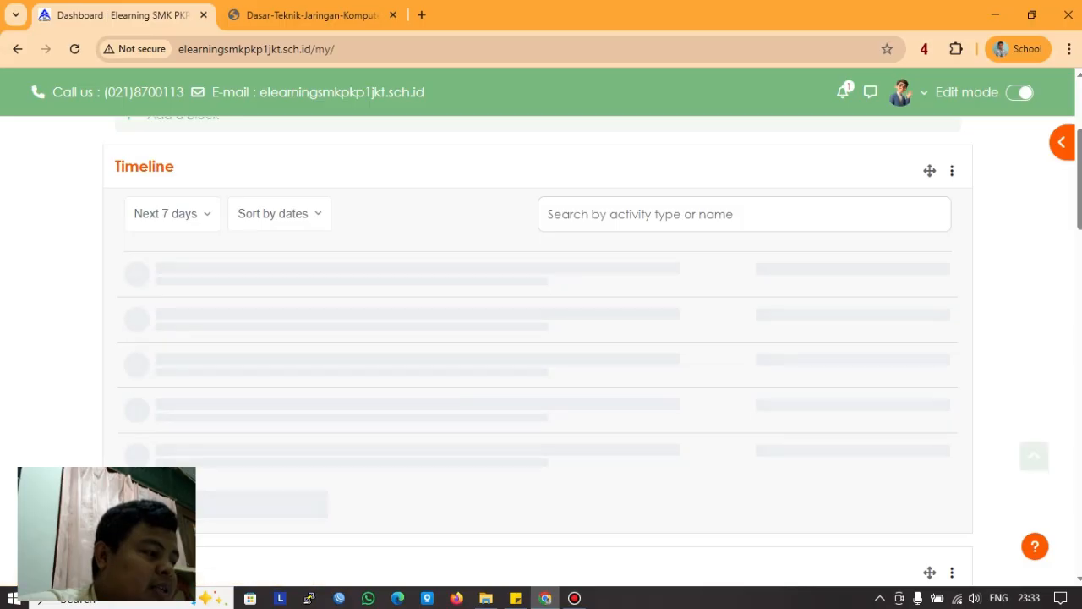
scroll(541, 338, down, 2)
scroll(541, 338, up, 4)
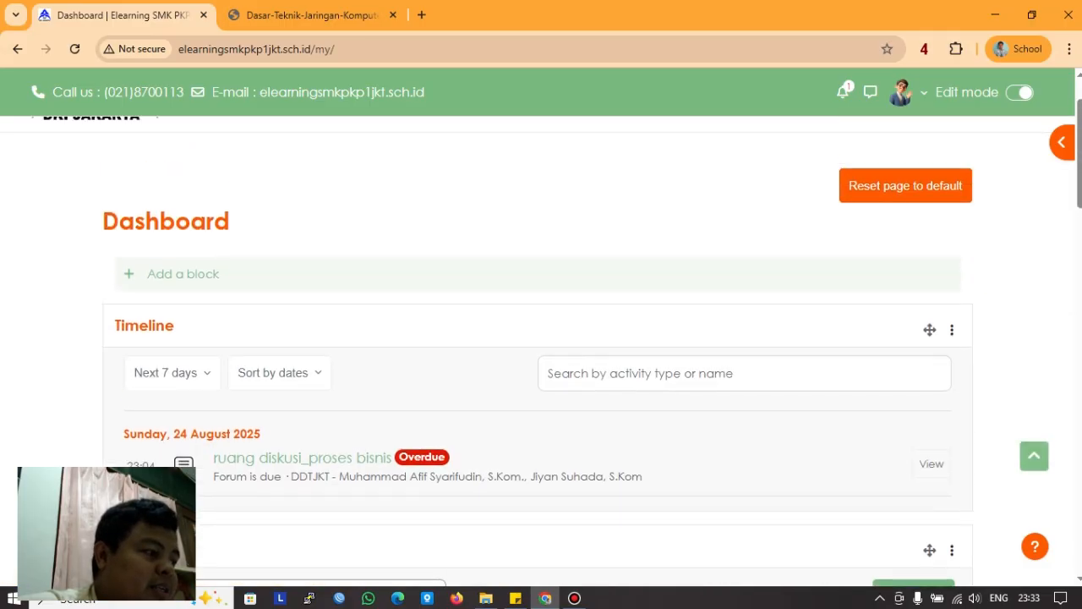
scroll(541, 338, down, 2)
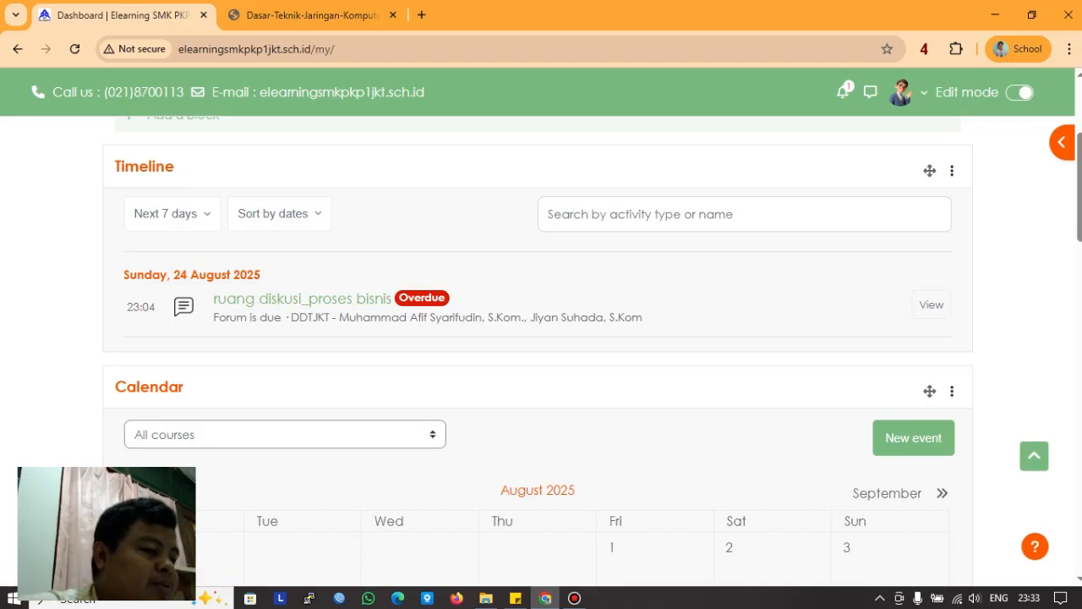
scroll(541, 351, up, 2)
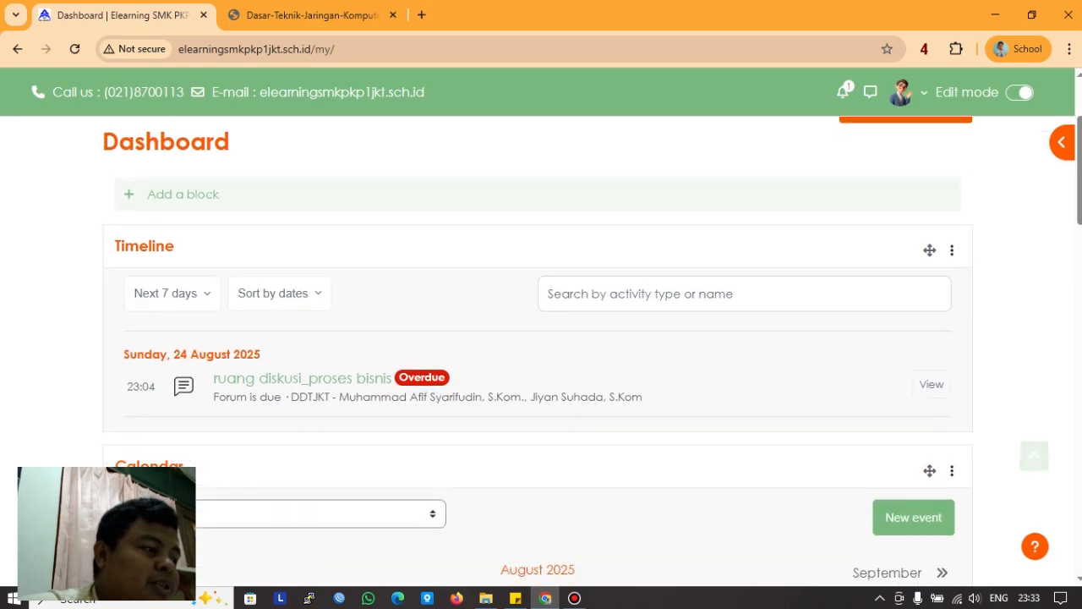
scroll(541, 351, up, 4)
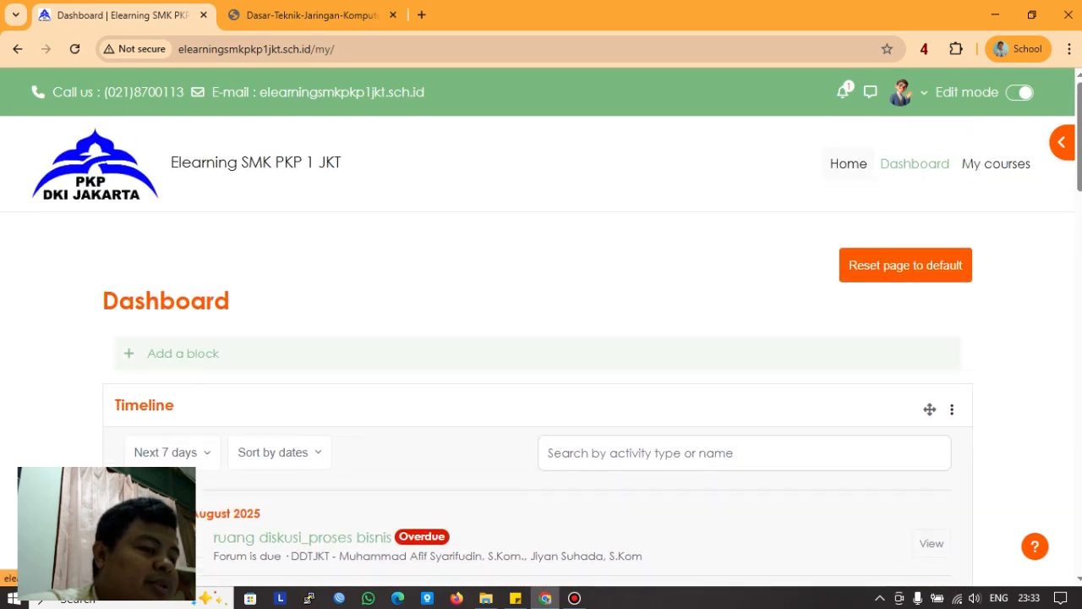
Step: Visit the site Home and My courses pages, finishing back on the Dashboard
click(847, 164)
scroll(541, 351, down, 5)
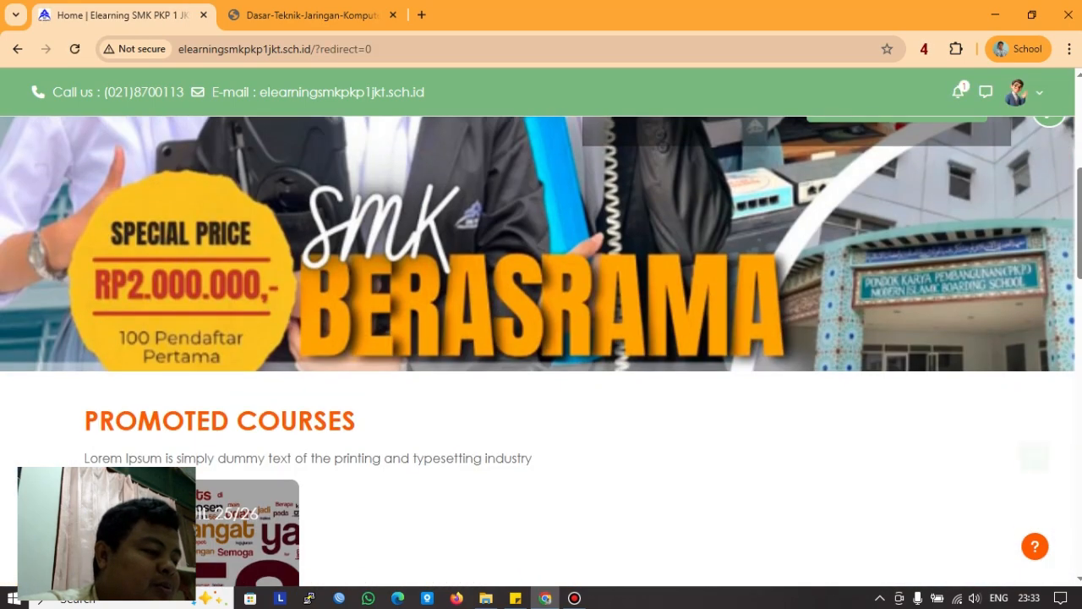
scroll(541, 351, up, 5)
click(996, 164)
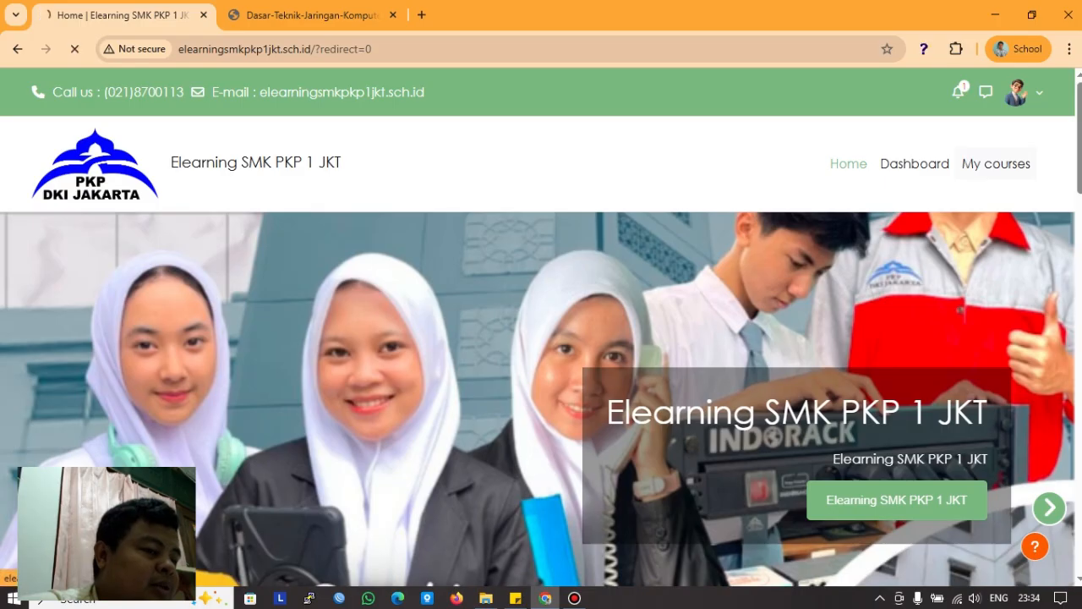
scroll(541, 351, down, 6)
scroll(542, 351, up, 7)
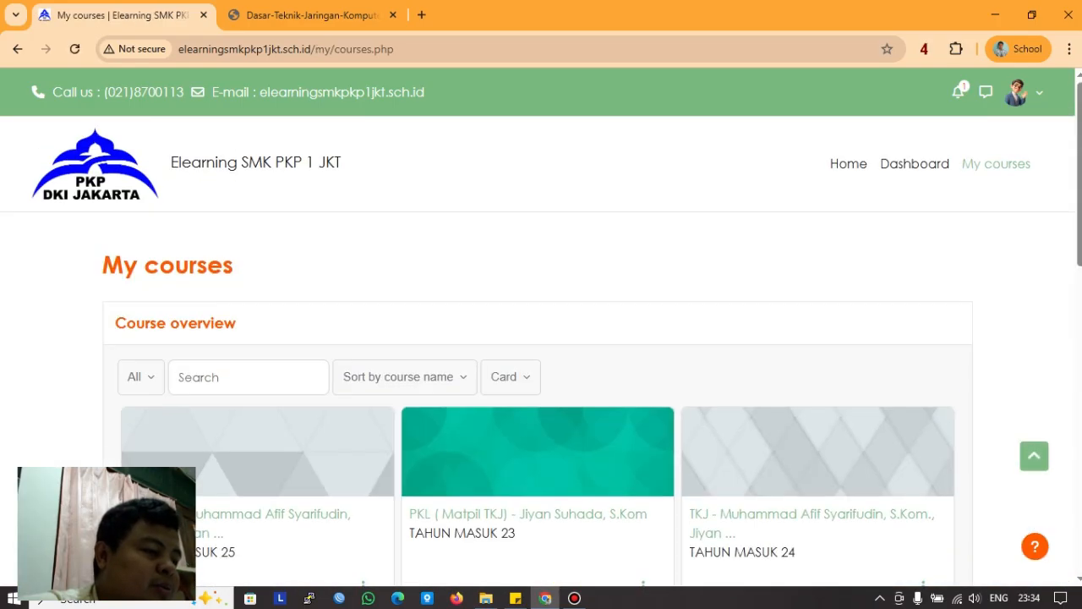
click(915, 164)
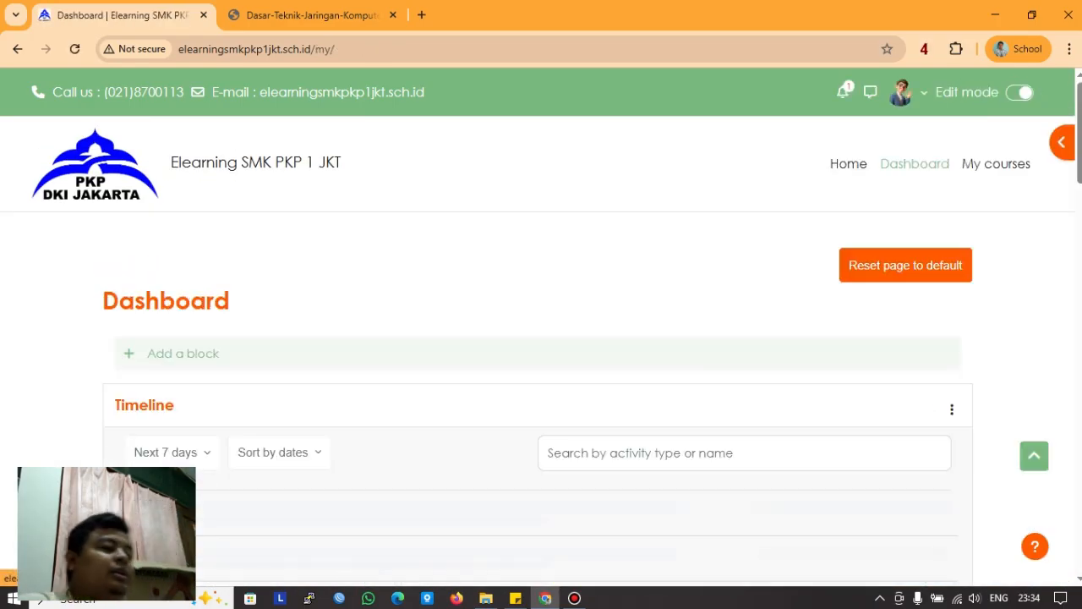
scroll(541, 351, down, 2)
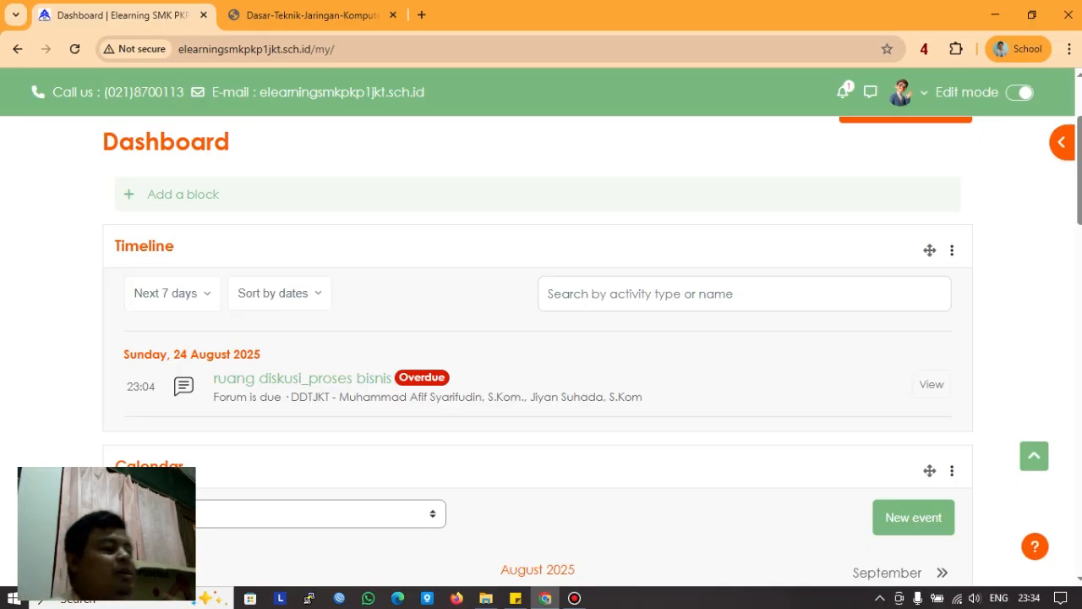